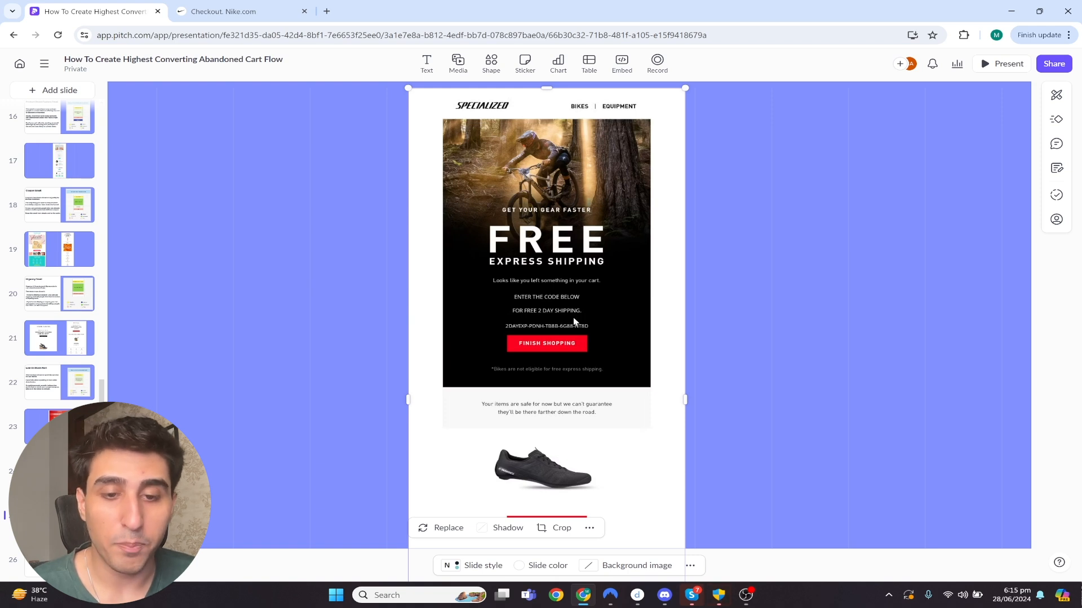
drag(573, 317, 589, 242)
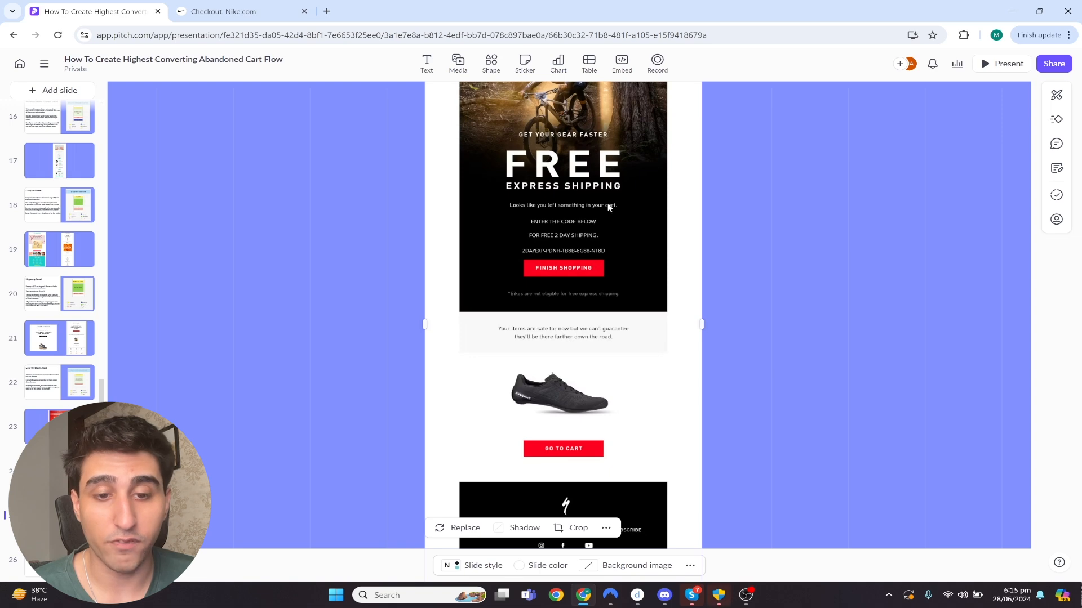
drag(608, 208, 614, 289)
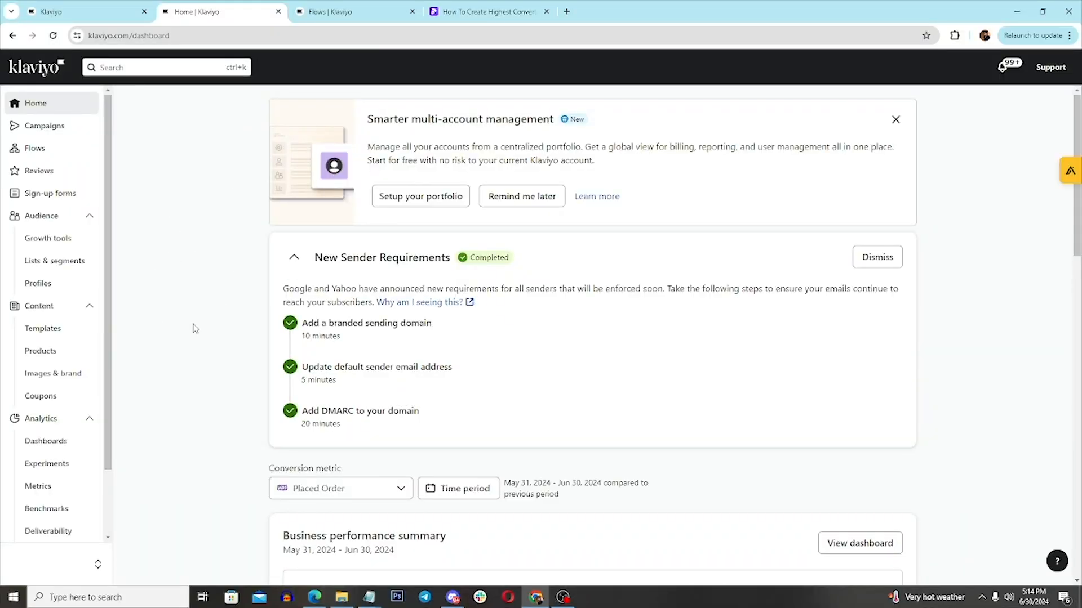
Step: Open the analytics Metrics page in a new browser tab and switch to it
scroll(256, 324, down, 1)
scroll(256, 324, up, 1)
scroll(86, 449, down, 1)
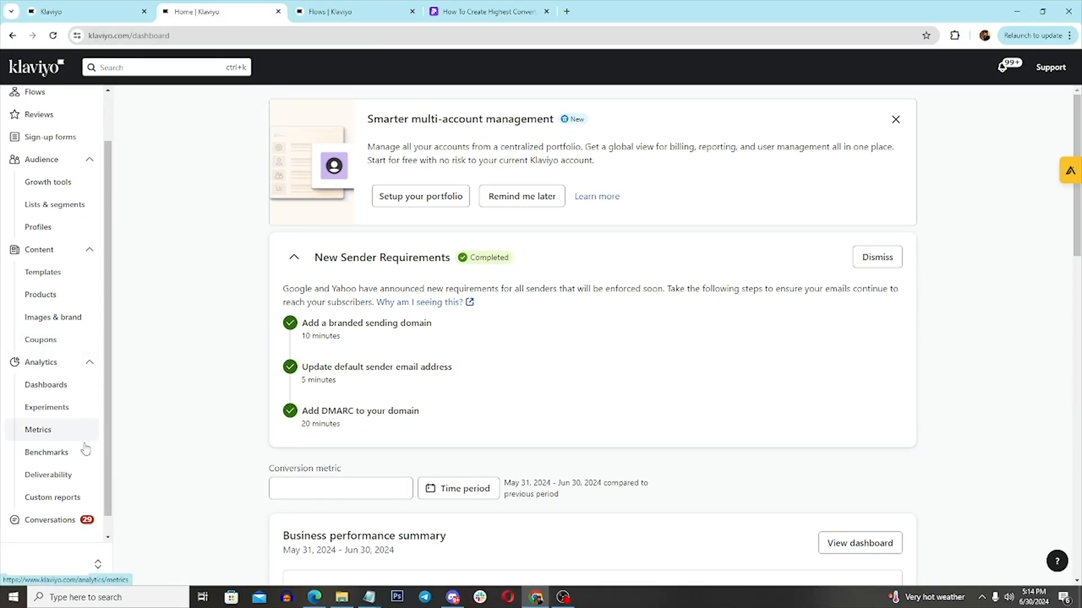
right_click(59, 443)
click(147, 315)
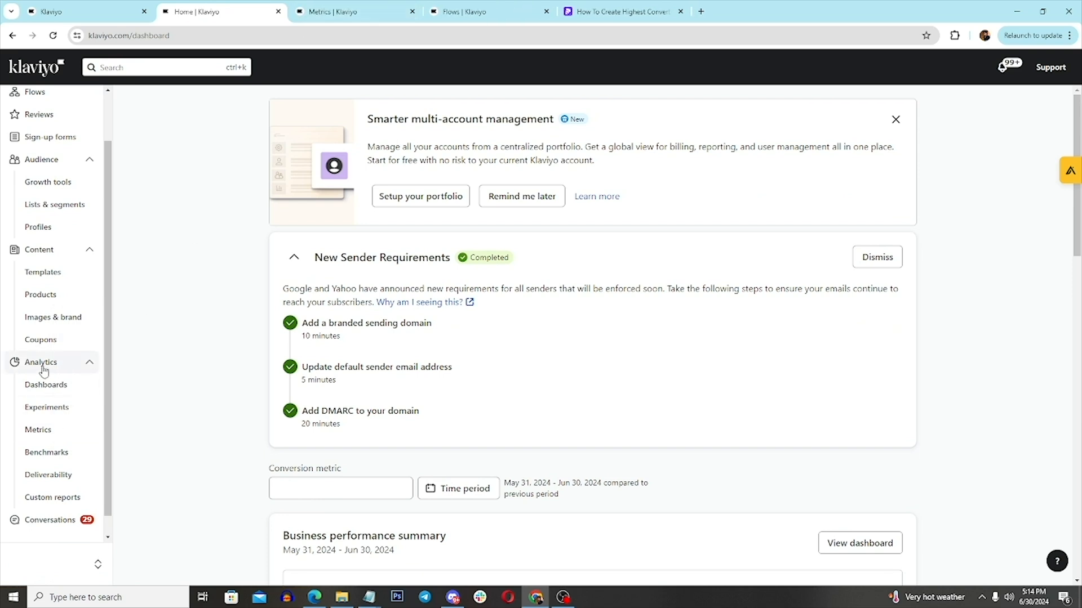
click(333, 8)
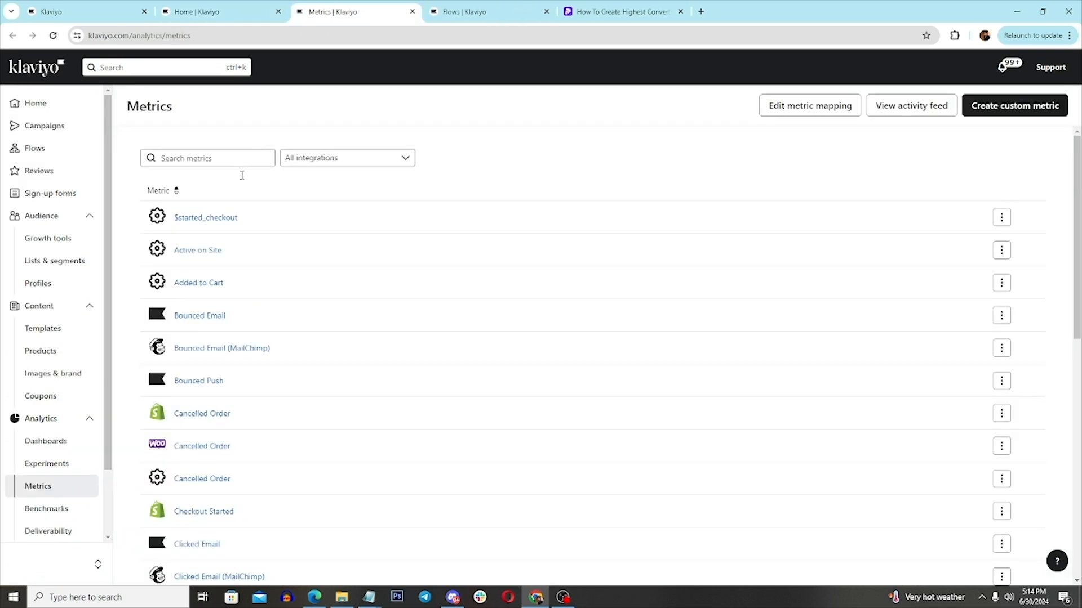
Step: Search the metrics for "added" and view the Added to Cart metric in a new browser tab
click(212, 158)
text(added)
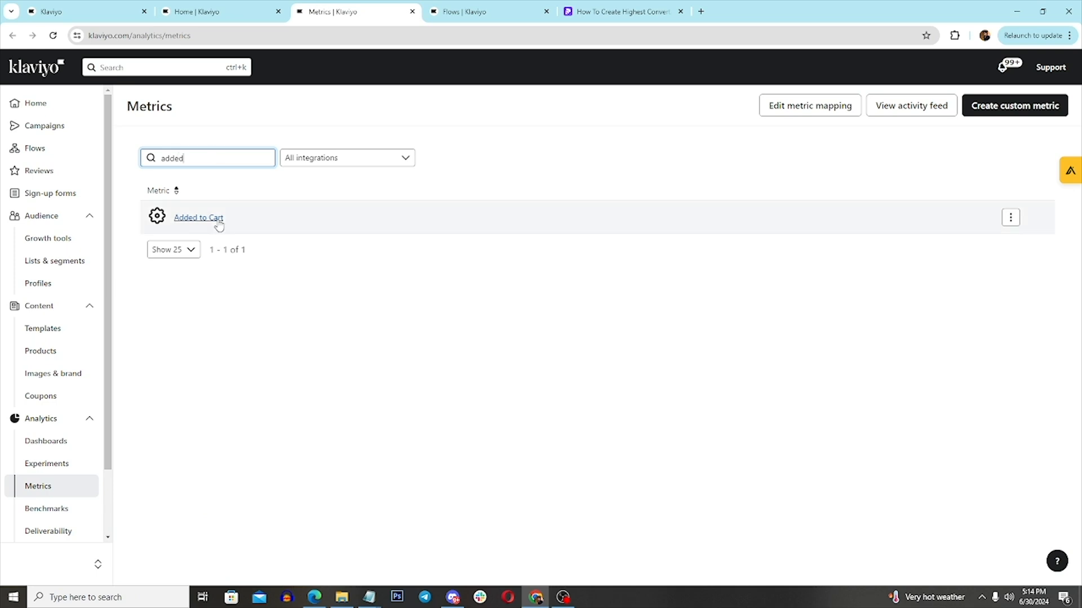
right_click(219, 225)
click(429, 104)
right_click(185, 220)
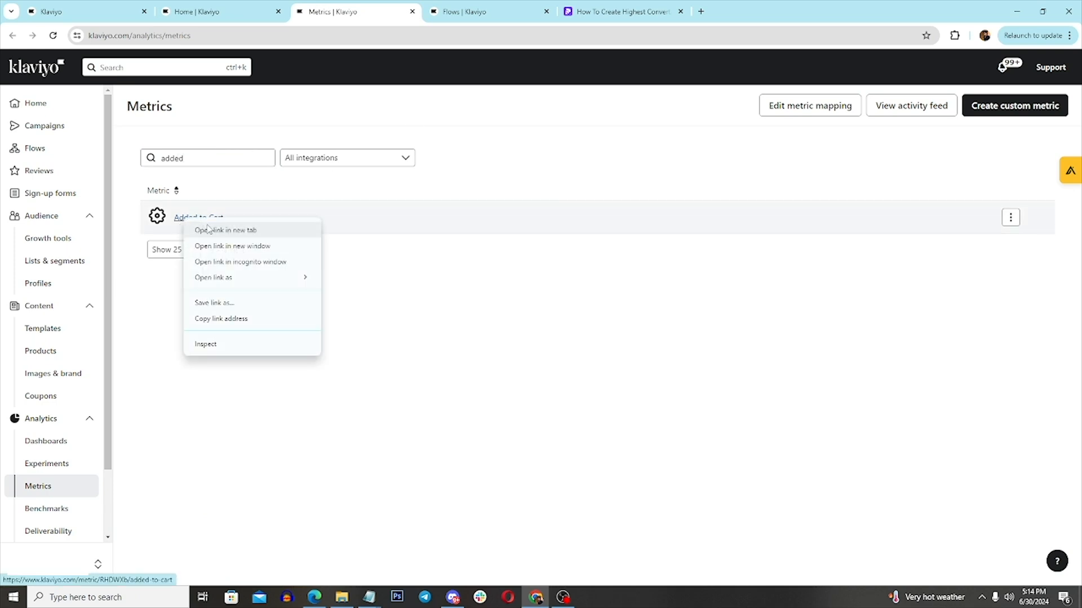
click(208, 230)
key(ctrl+Tab)
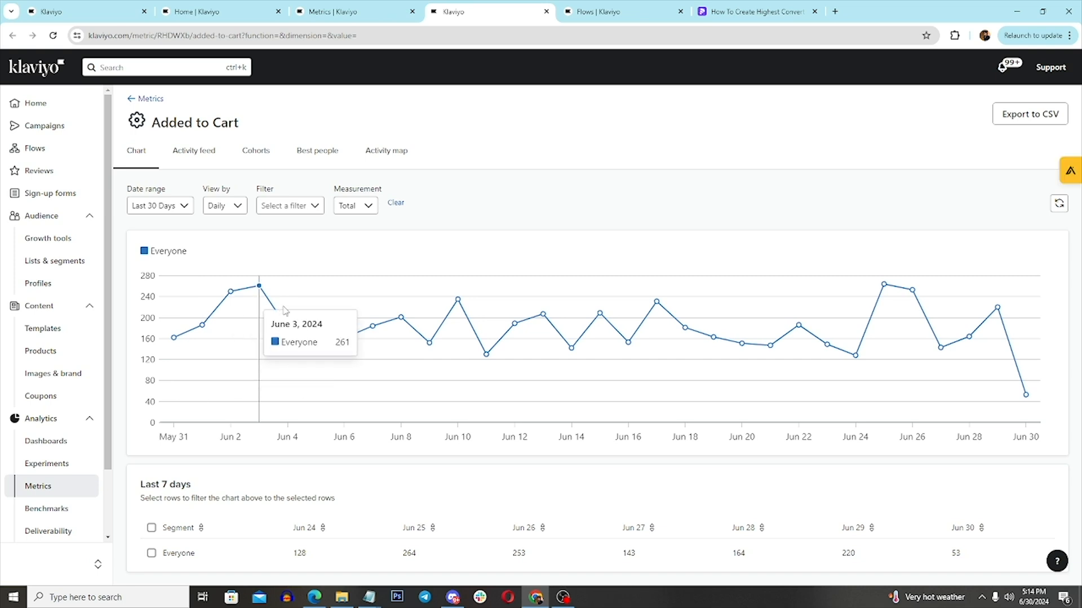
Step: Search the metrics for "started" and view the $started_checkout metric in a new browser tab
click(324, 5)
double_click(199, 158)
text(started)
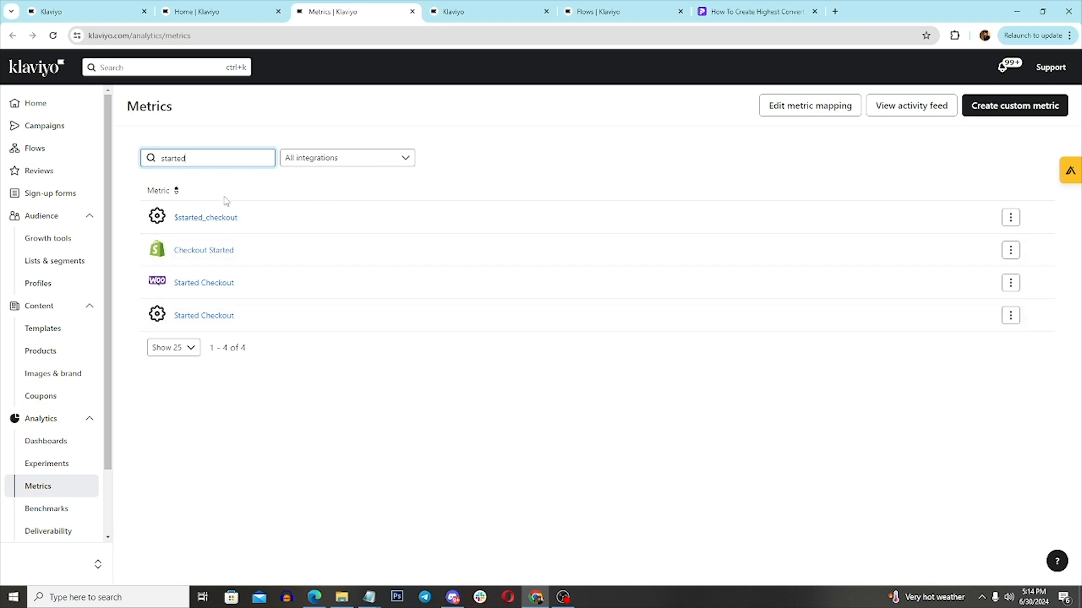
right_click(224, 220)
click(270, 227)
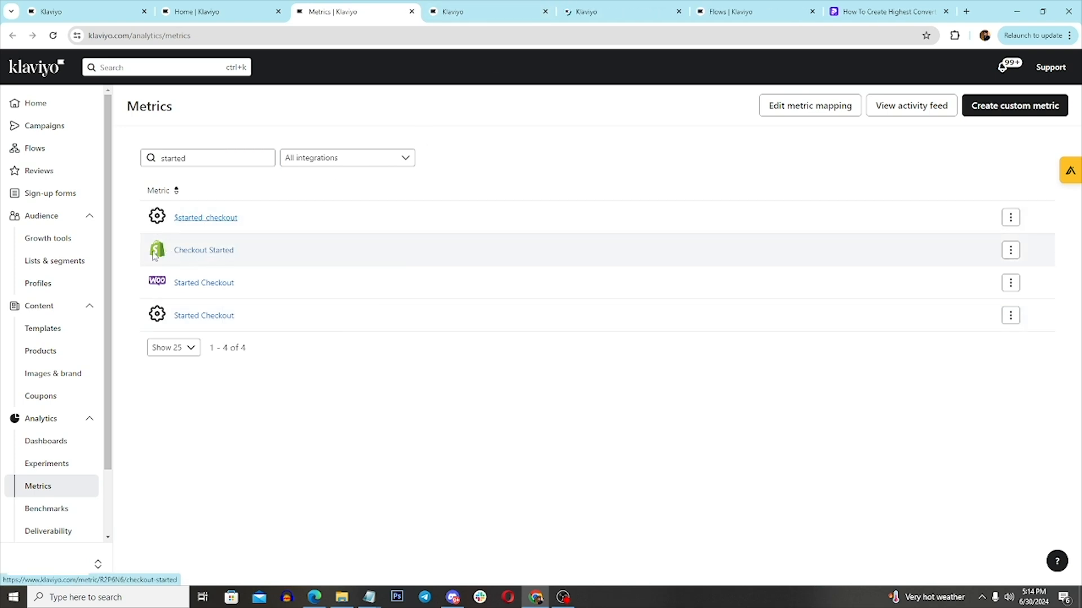
click(552, 13)
drag(551, 12, 482, 23)
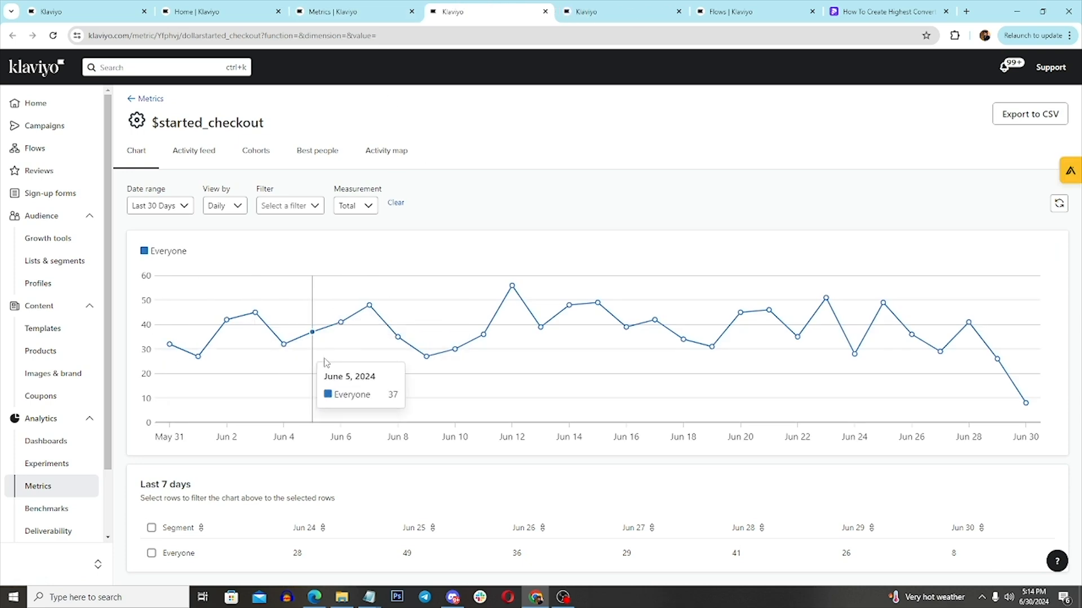
Step: Clear the metrics search and close the browser tab showing the $started_checkout metric
click(396, 11)
double_click(226, 152)
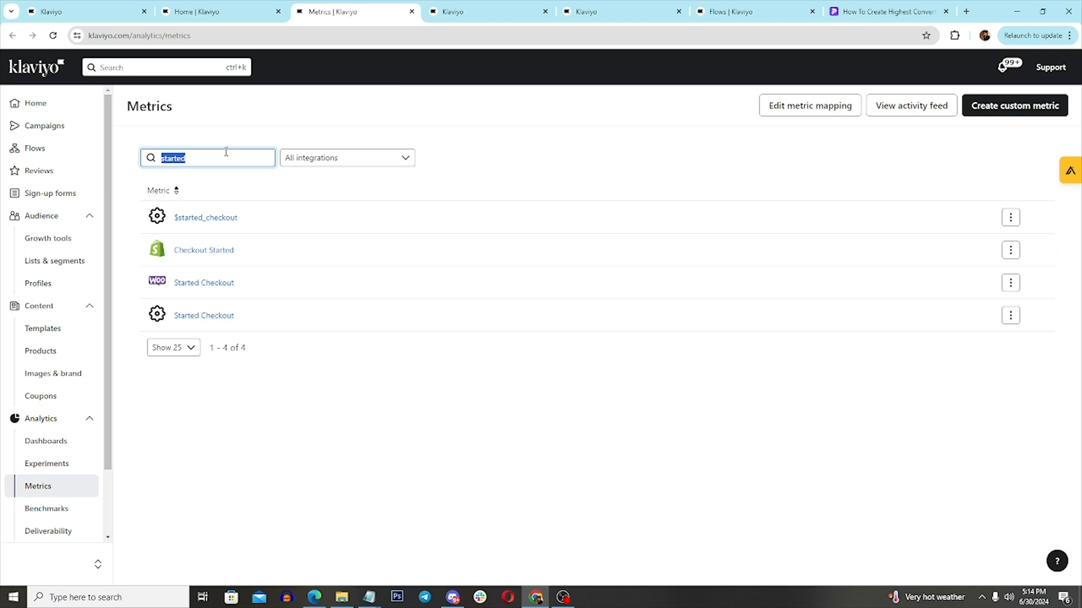
key(BackSpace)
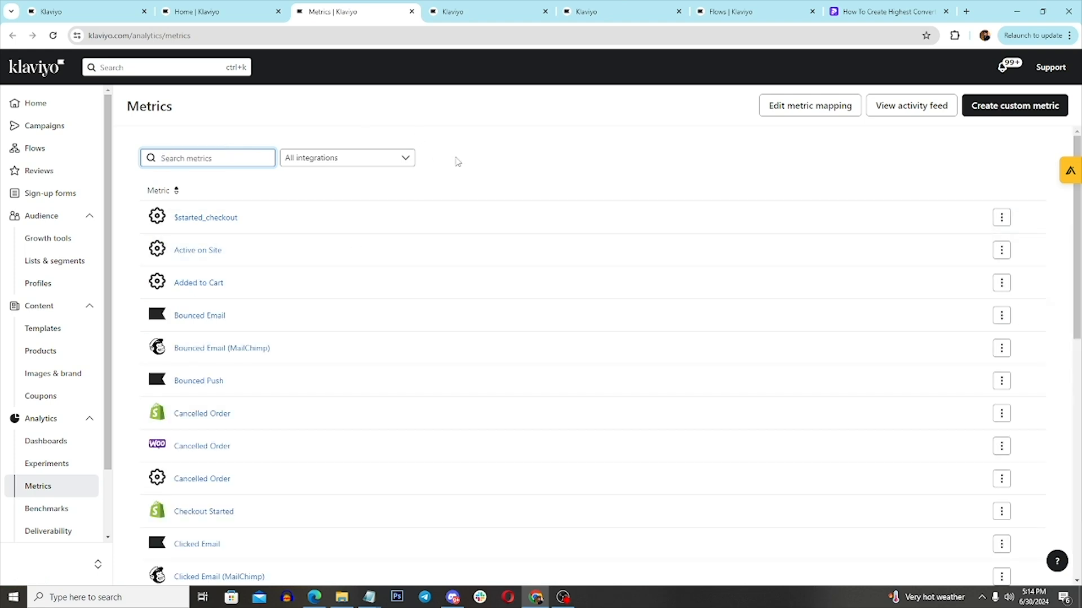
click(546, 12)
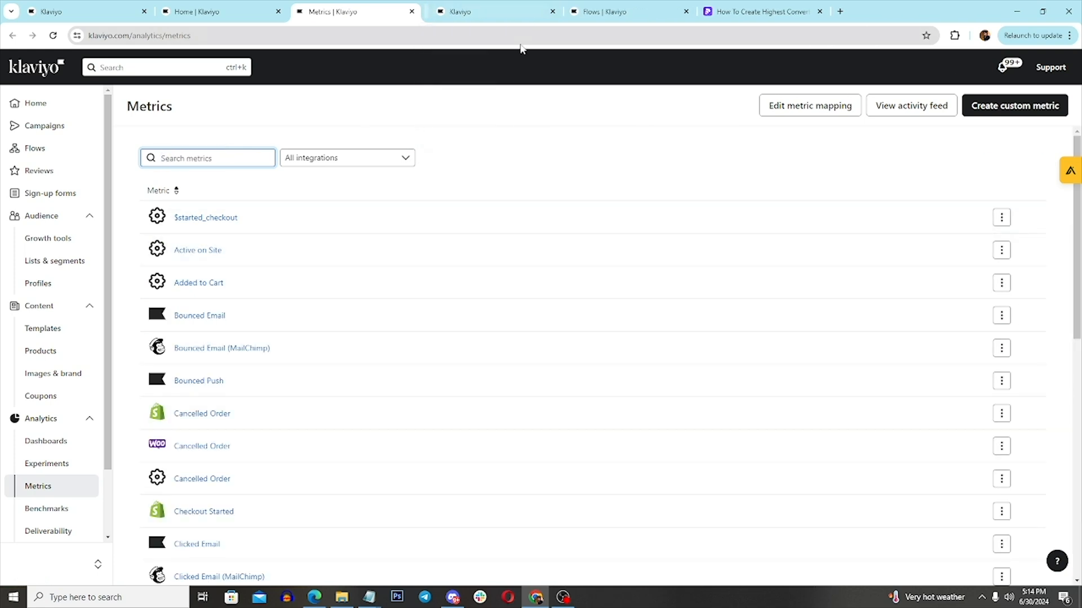
Step: From the Added to Cart metric's browser tab, go to Flows and manually create a new flow named "Test V"
click(490, 7)
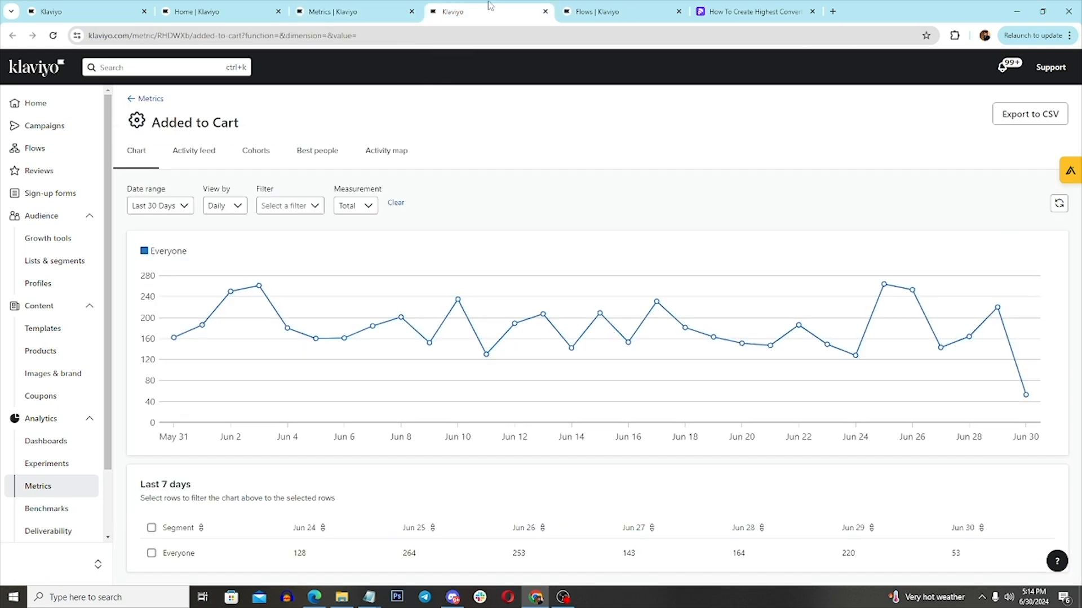
click(65, 150)
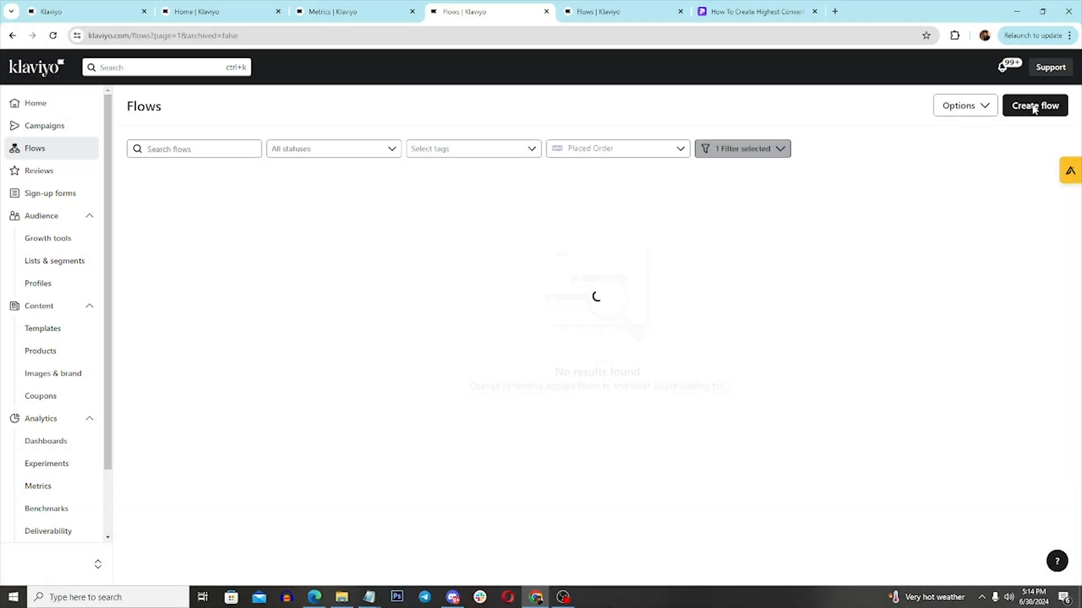
click(1034, 111)
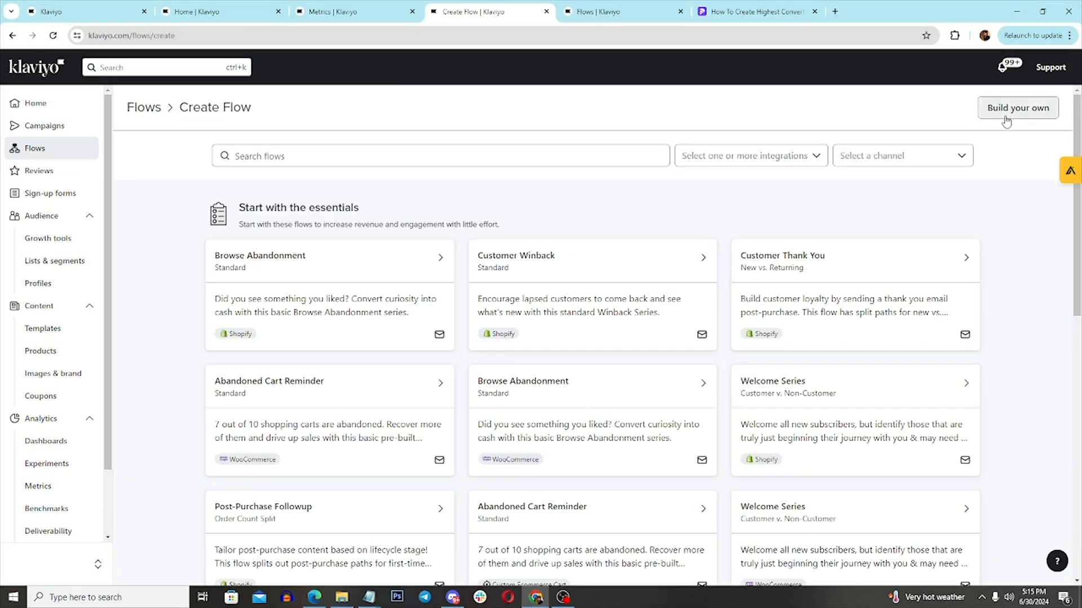
click(1026, 113)
triple_click(944, 135)
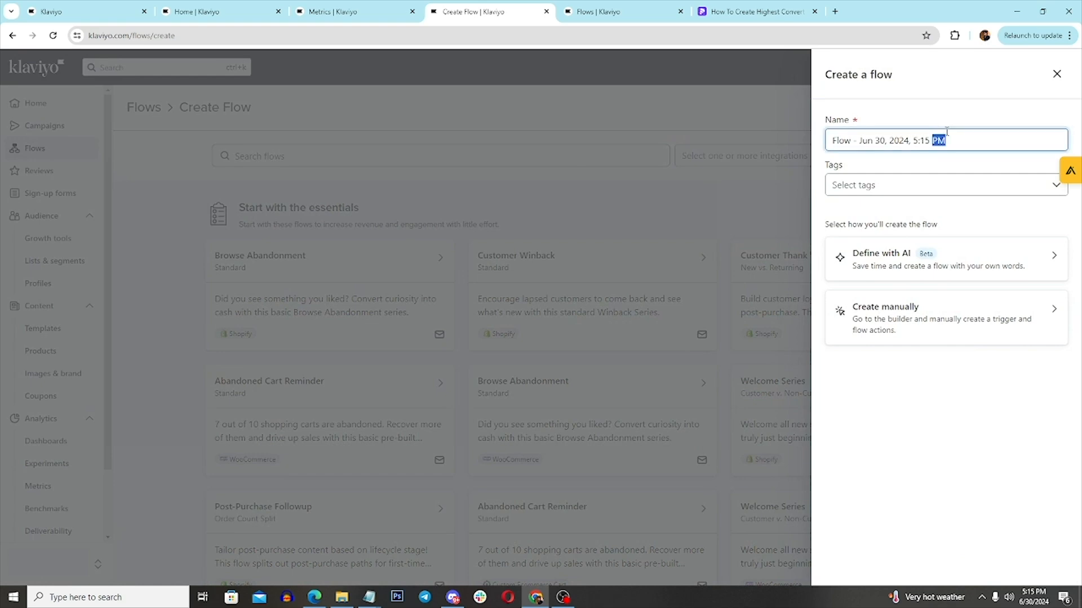
text(1)
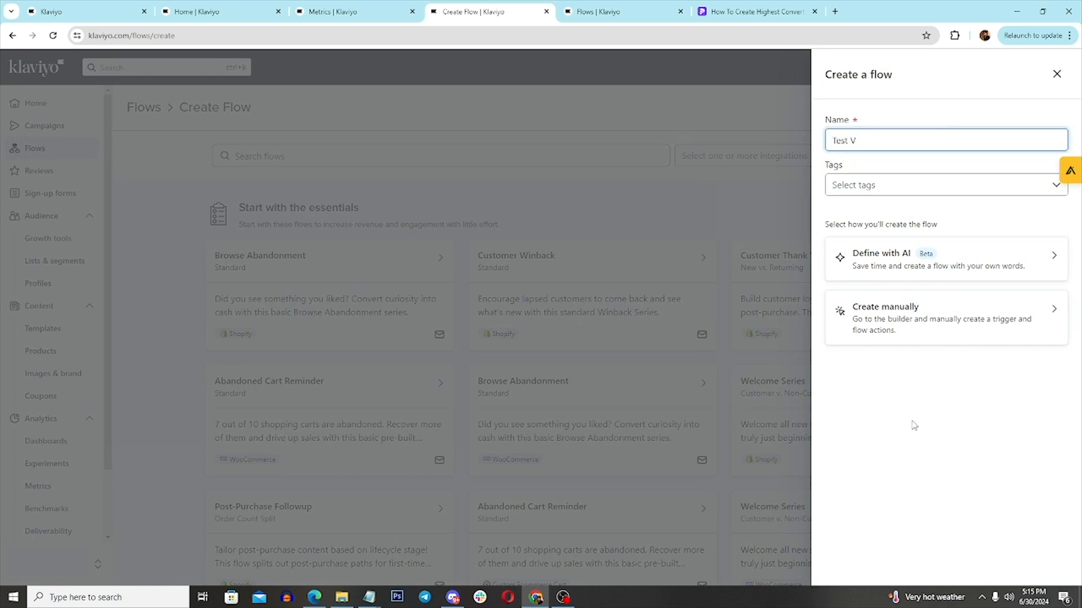
click(880, 325)
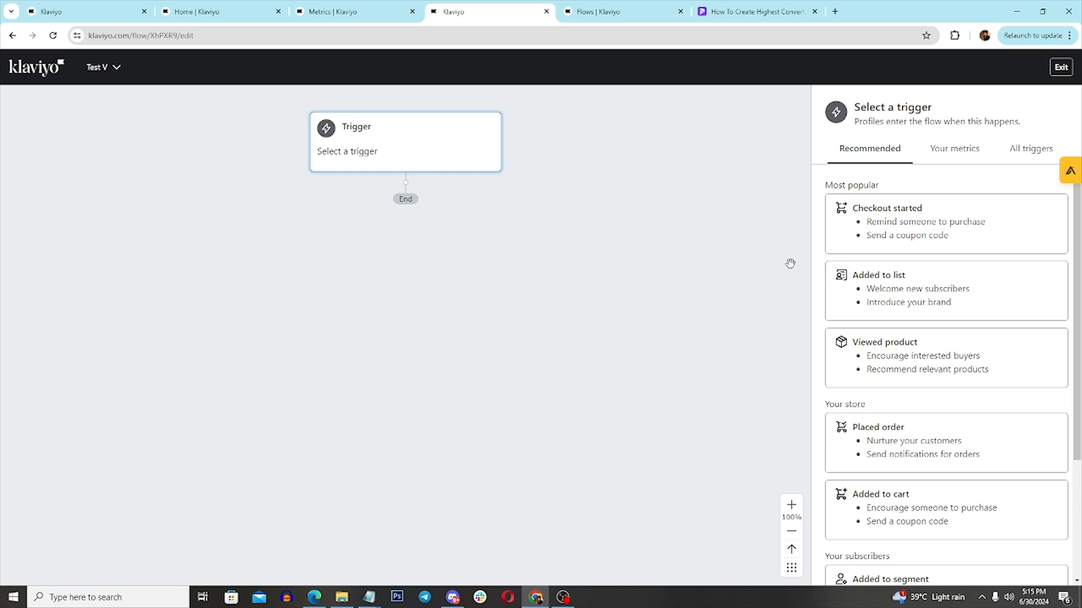
Step: Set the flow's trigger to the Started Checkout metric under Checkout started, then save and confirm the selection
click(862, 224)
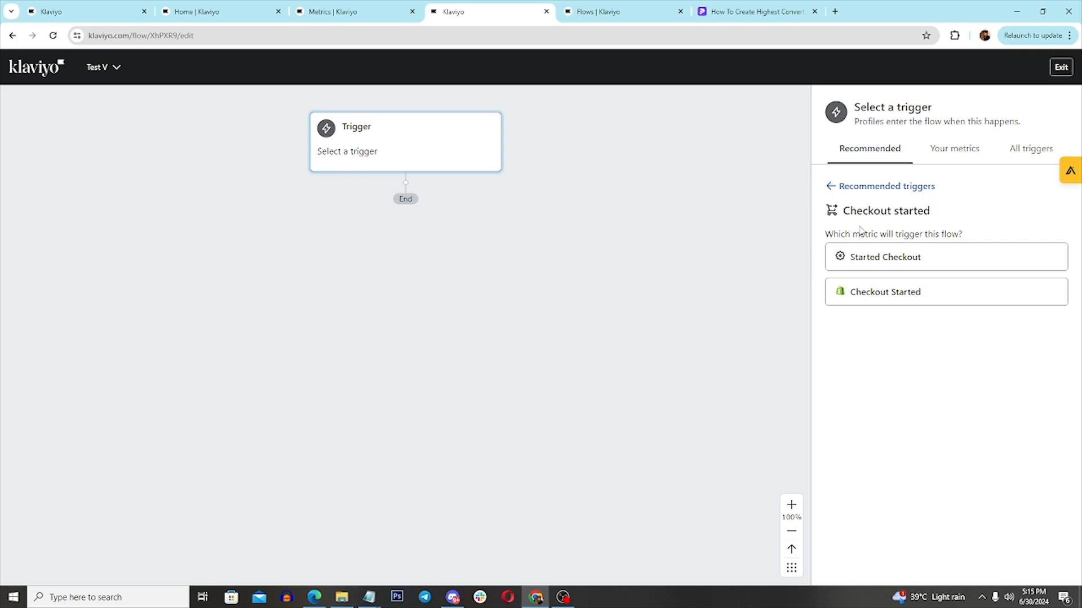
click(874, 263)
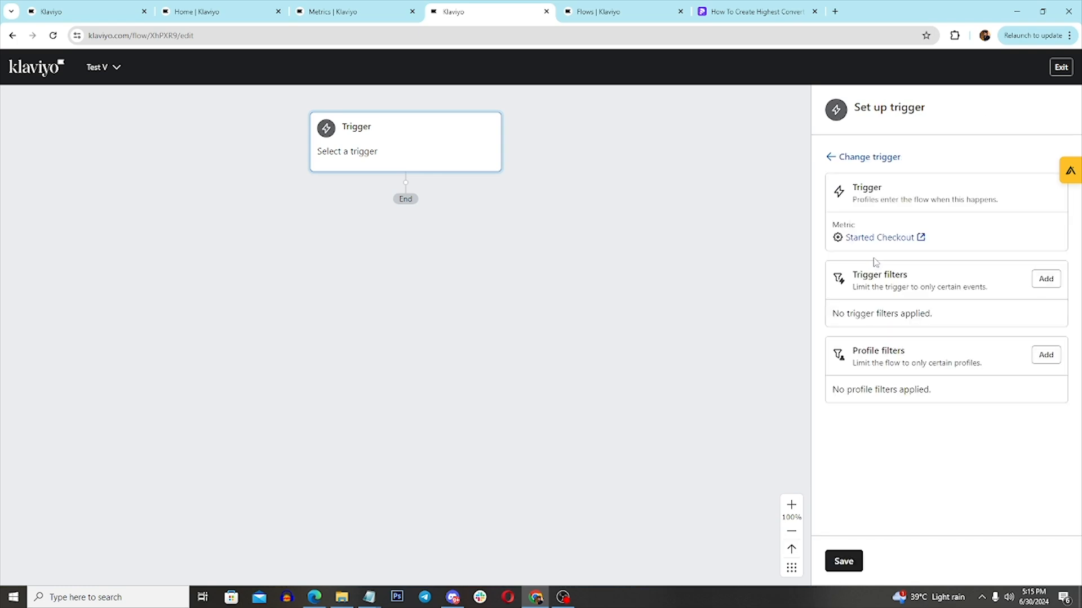
click(843, 561)
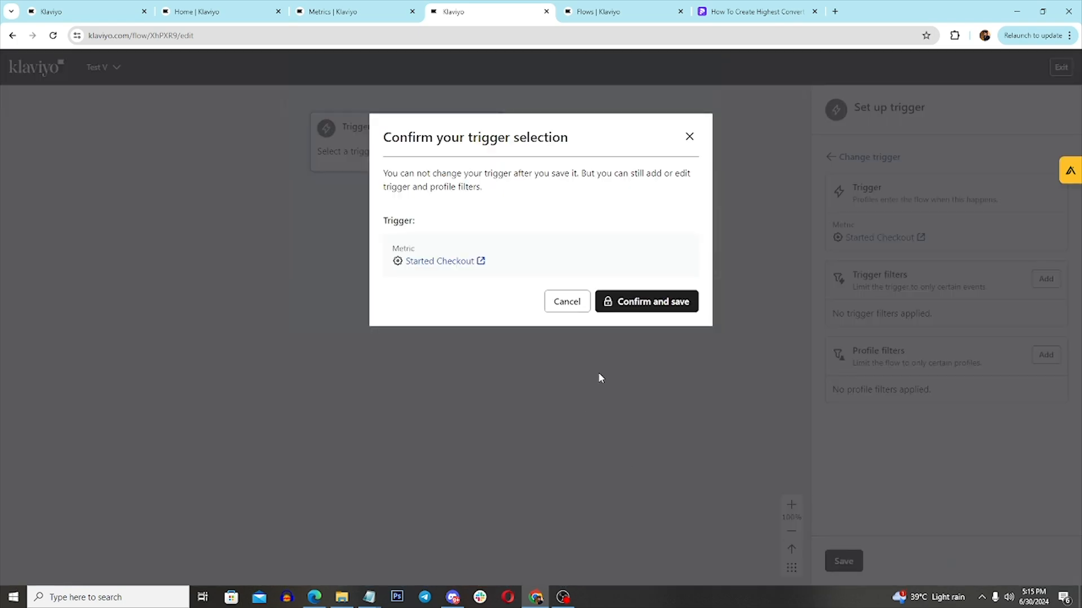
click(646, 300)
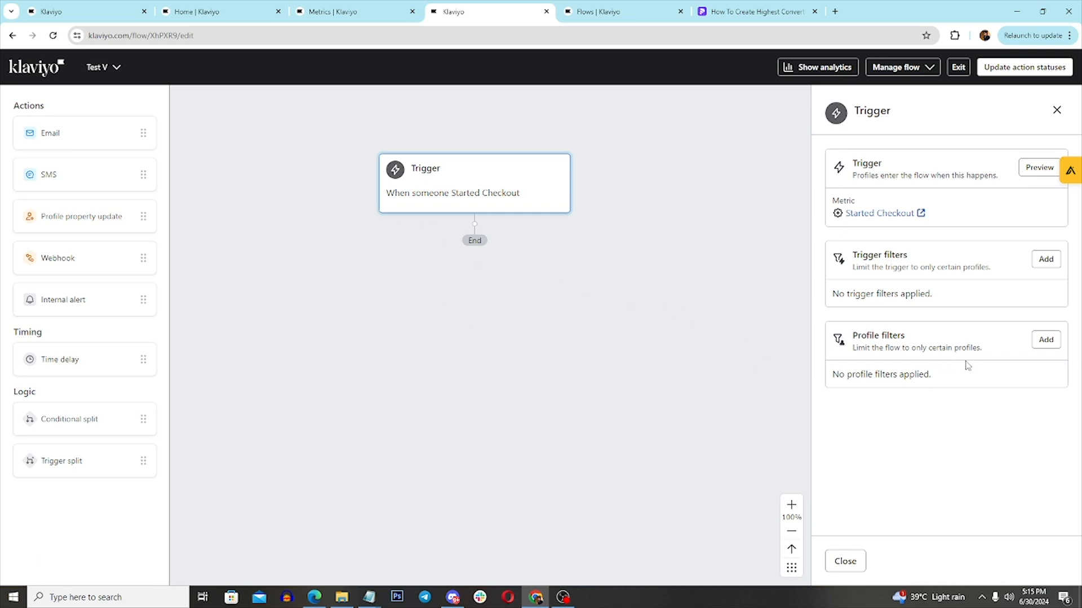
Step: Add a profile filter to the trigger with the condition "What someone has done (or not done)"
click(1045, 341)
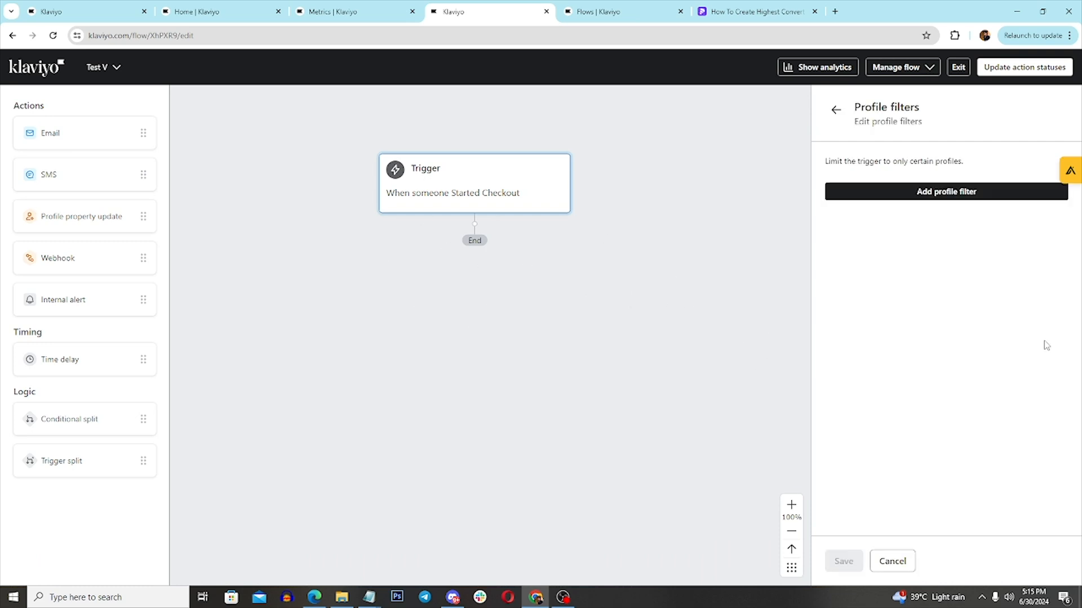
click(947, 195)
click(925, 201)
click(895, 215)
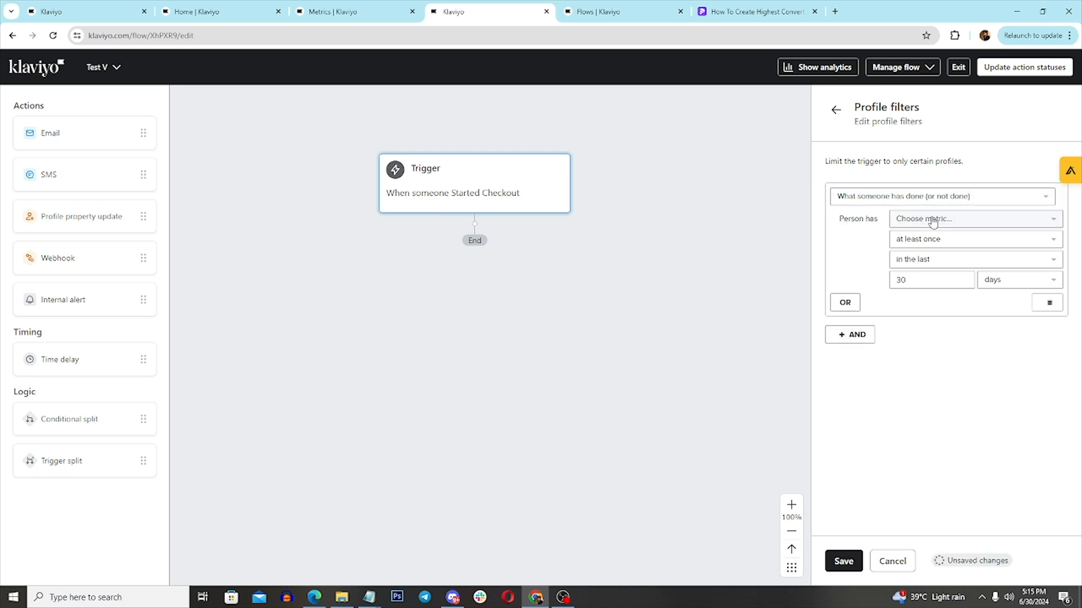
Step: Set the profile filter condition to Placed Order zero times since starting this flow
click(931, 219)
click(952, 248)
text(pk)
key(BackSpace)
click(935, 271)
click(952, 239)
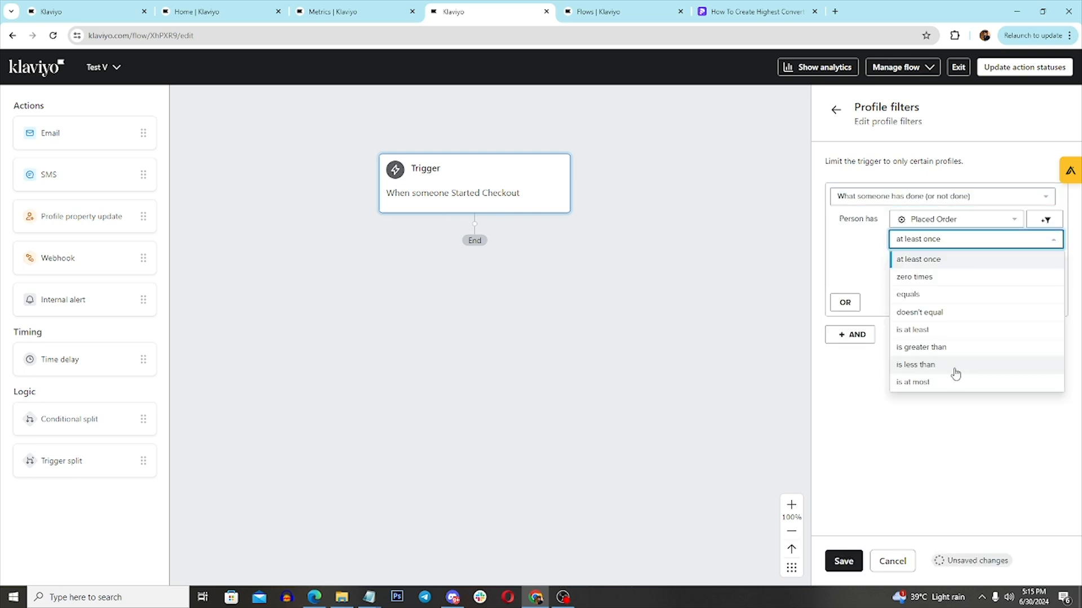
click(935, 278)
click(949, 260)
click(954, 387)
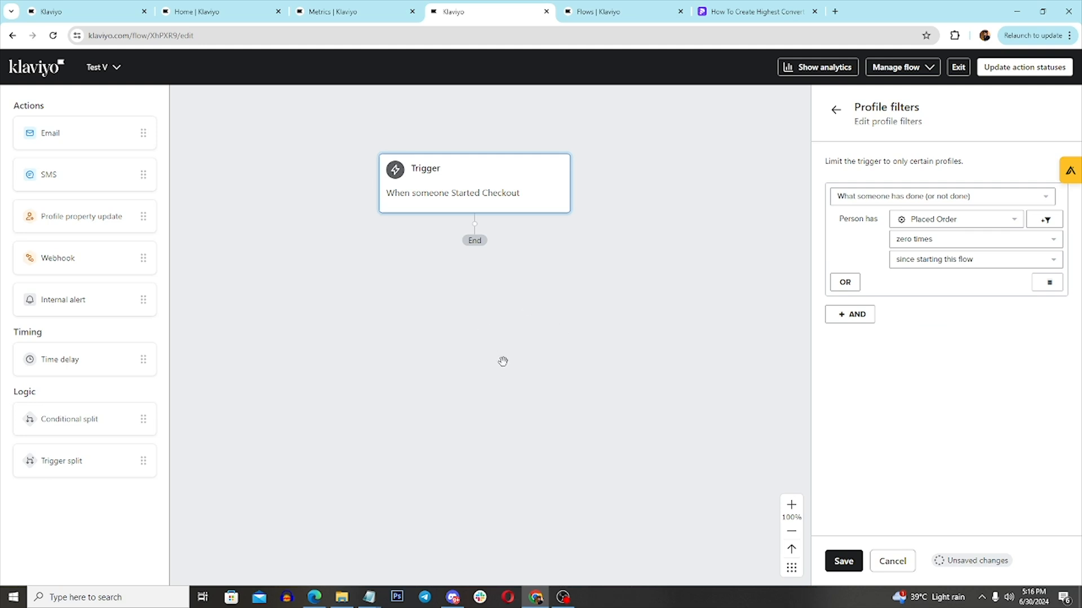
Step: Add an AND condition "Has not been in this flow" that skips anyone who has been in it in the last 21 days
click(850, 314)
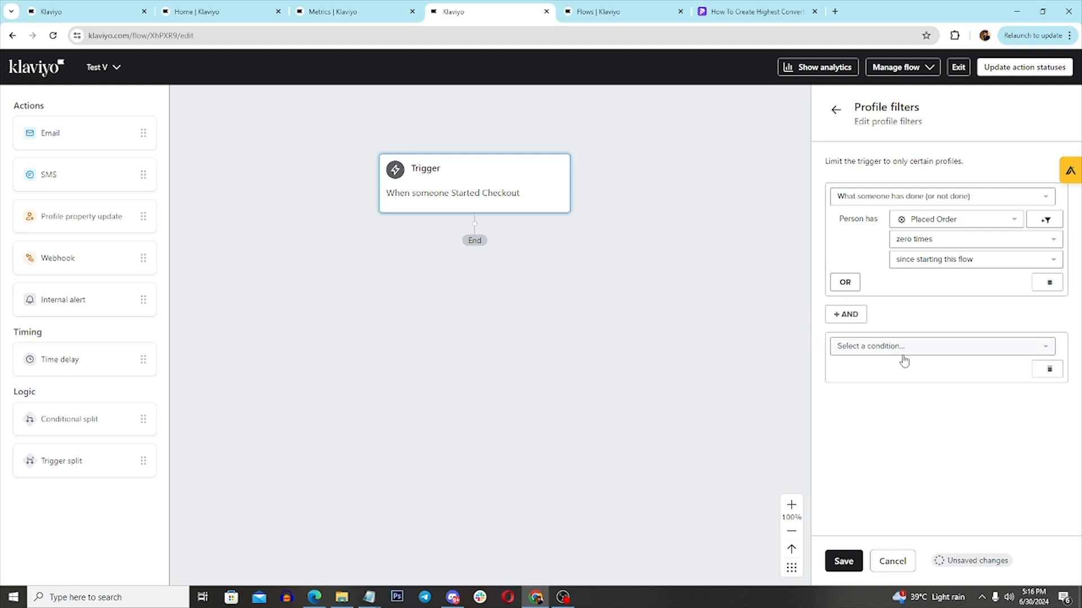
click(904, 347)
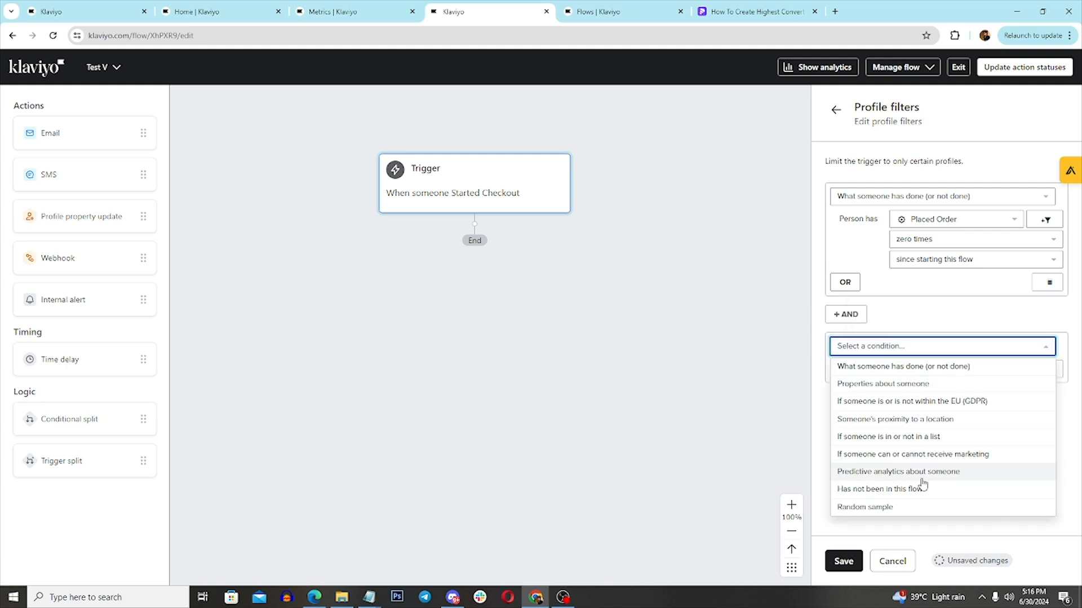
click(885, 490)
click(895, 396)
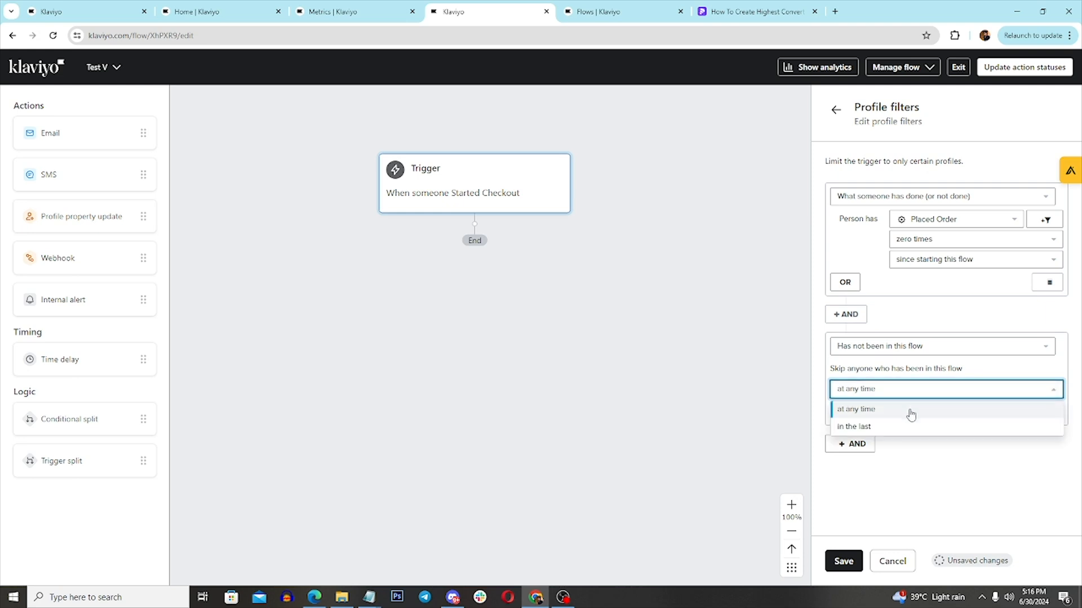
click(907, 423)
click(871, 409)
text(21)
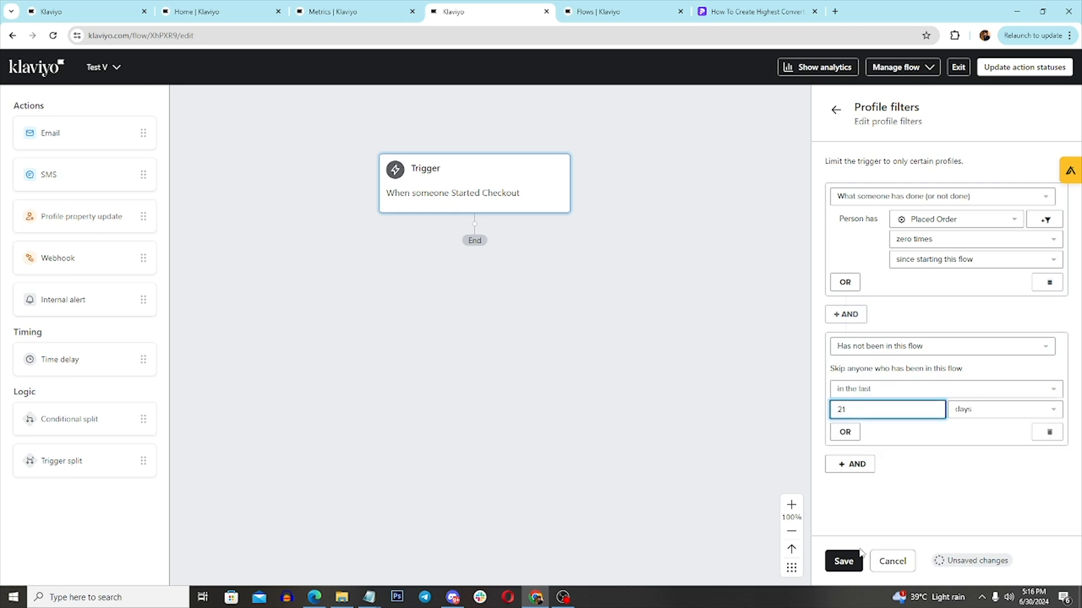
click(860, 550)
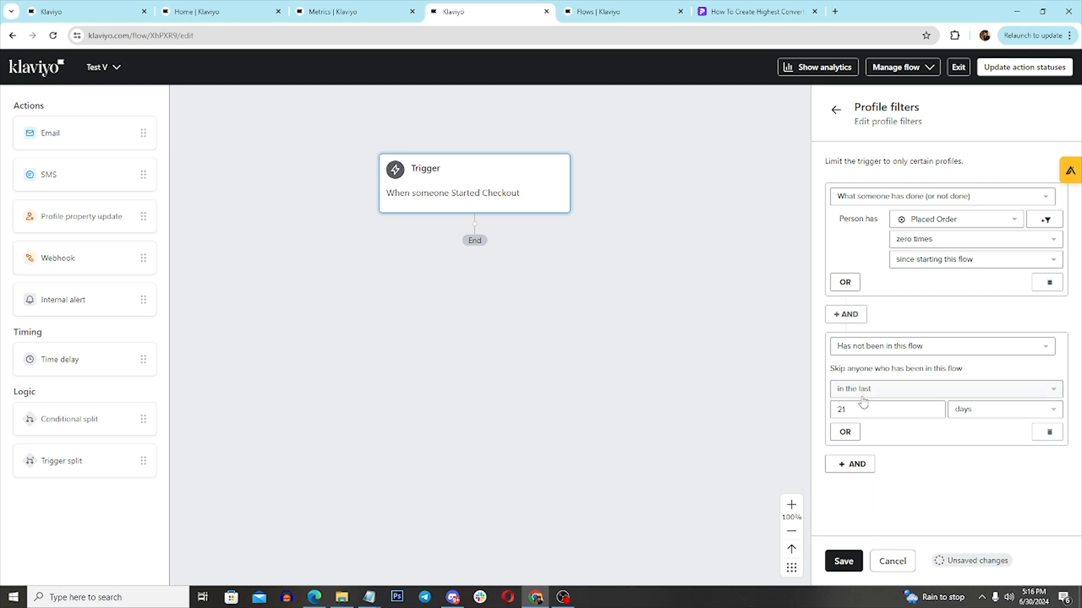
click(847, 406)
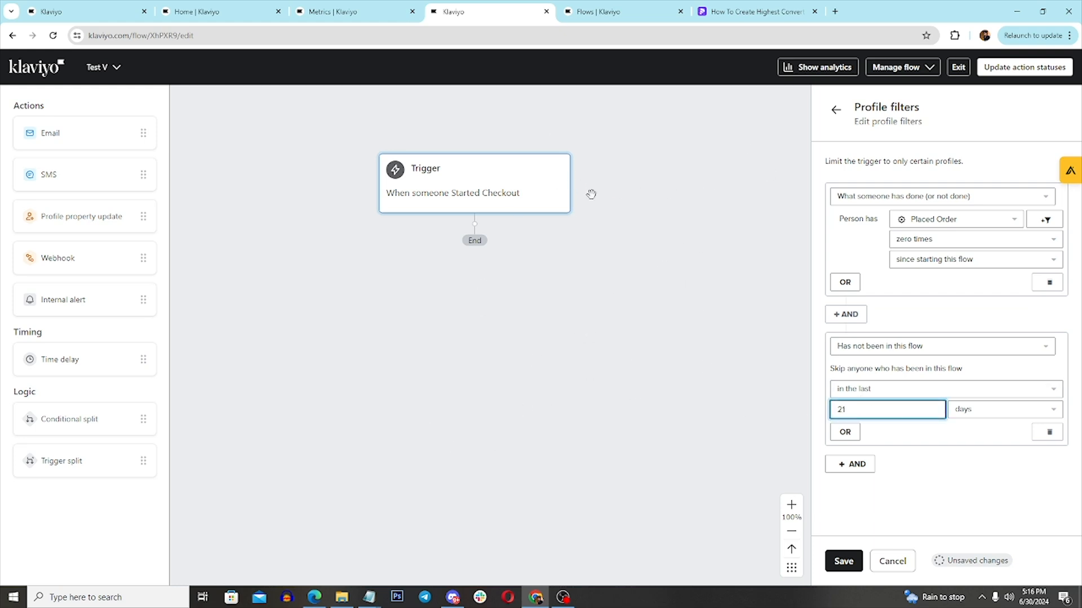
drag(629, 437, 621, 425)
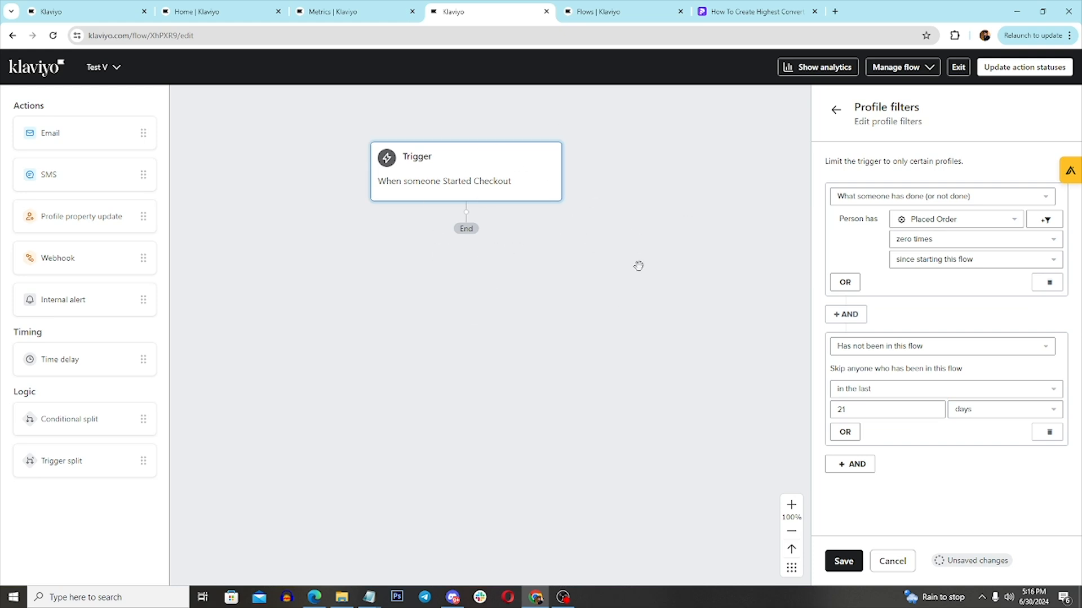
Step: Save the trigger's profile filters and close the trigger settings
drag(904, 411, 818, 413)
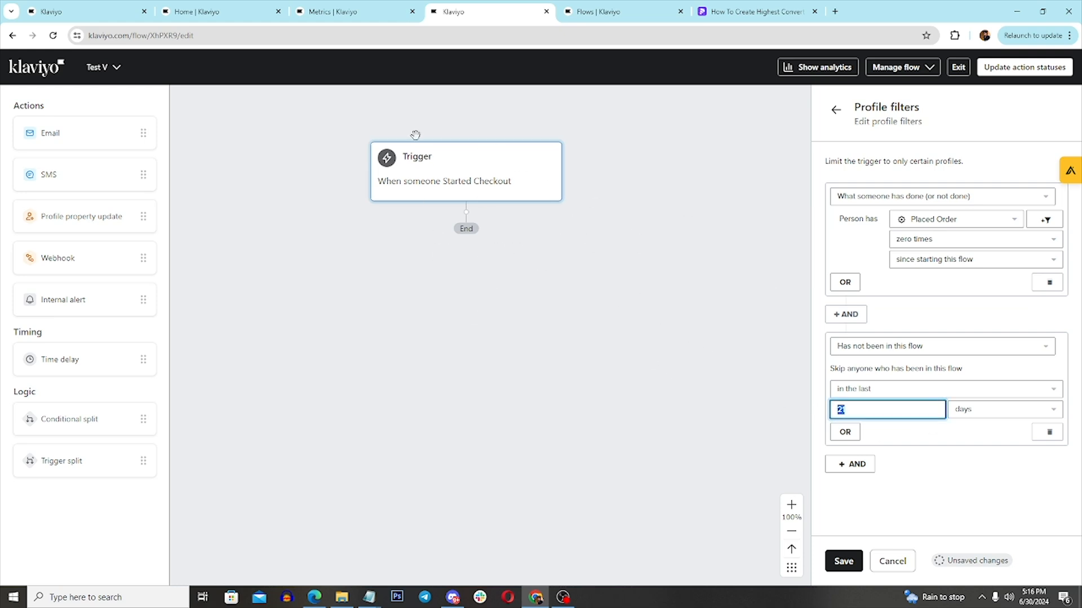
click(844, 561)
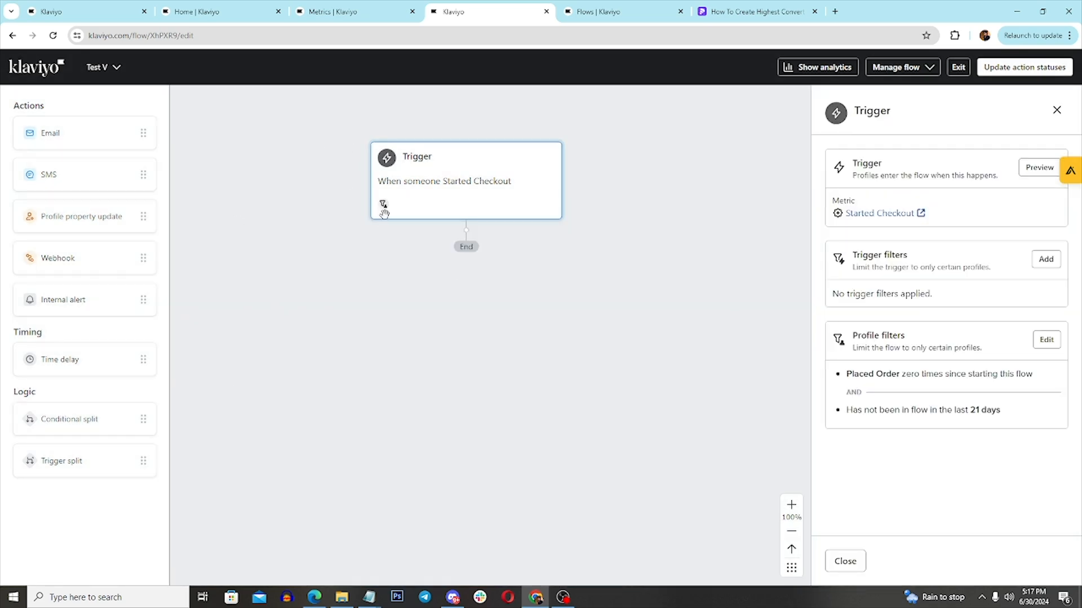
drag(394, 353, 417, 320)
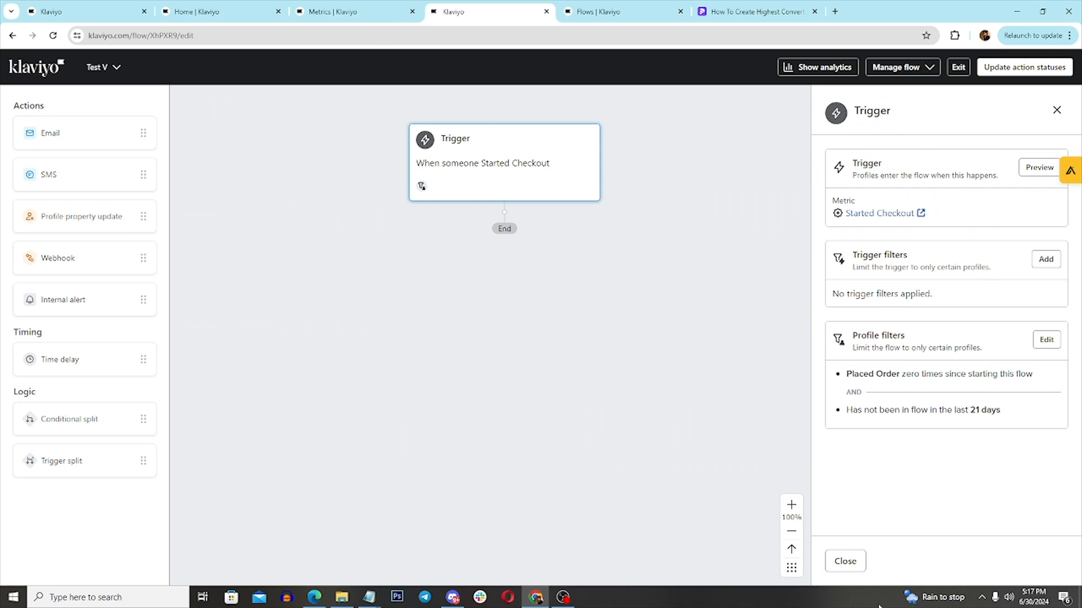
click(845, 561)
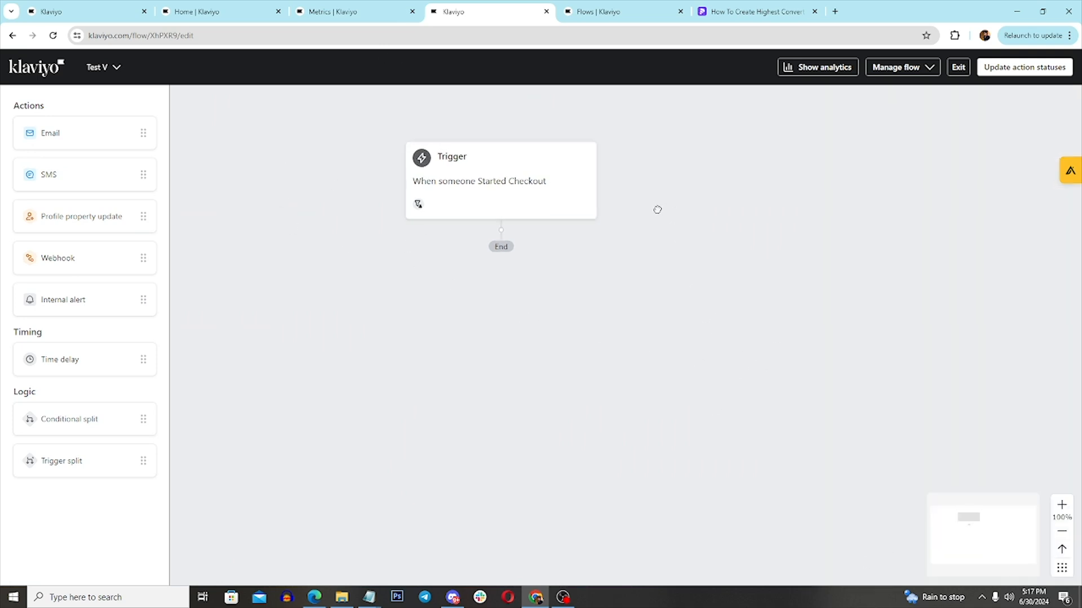
Step: Examine the branching structure of the TEST flow, from its lower emails up to the Started Checkout trigger and first splits
key(ctrl+Tab)
drag(607, 148, 366, 184)
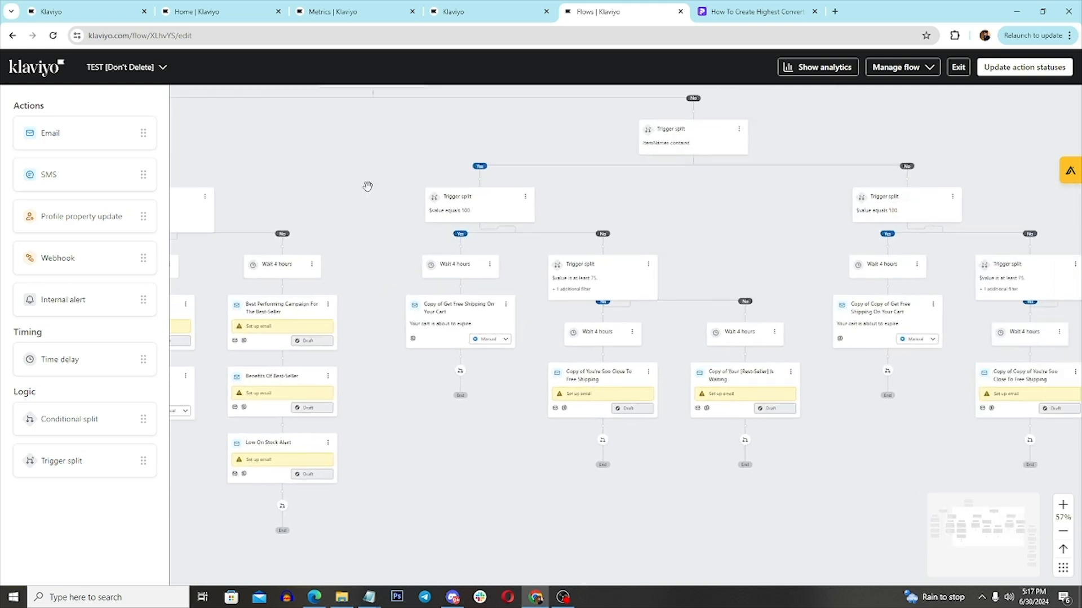
drag(775, 208, 463, 289)
scroll(464, 289, down, 7)
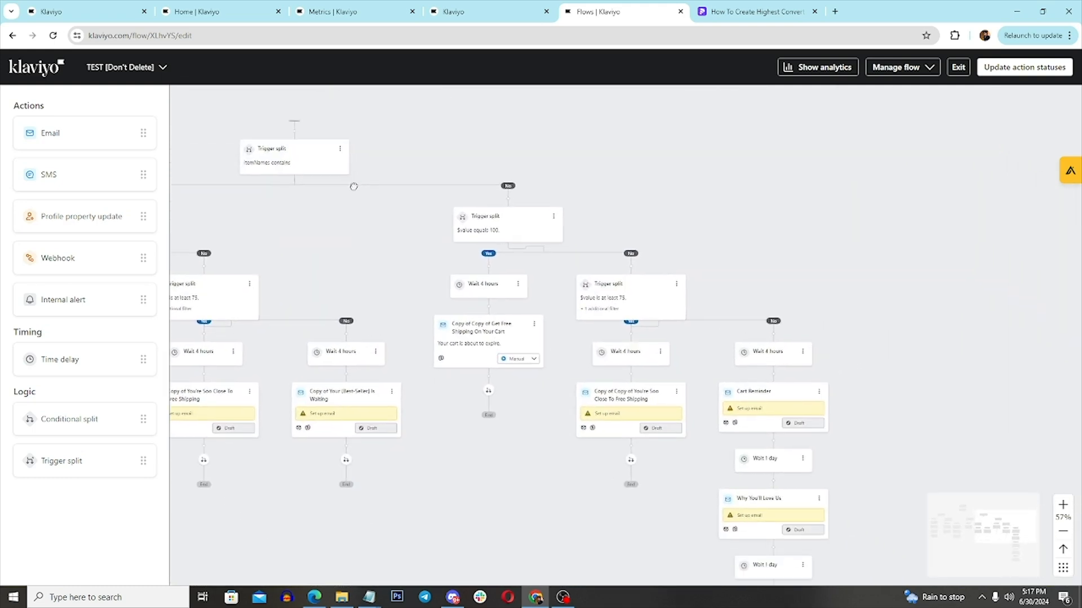
scroll(929, 325, up, 15)
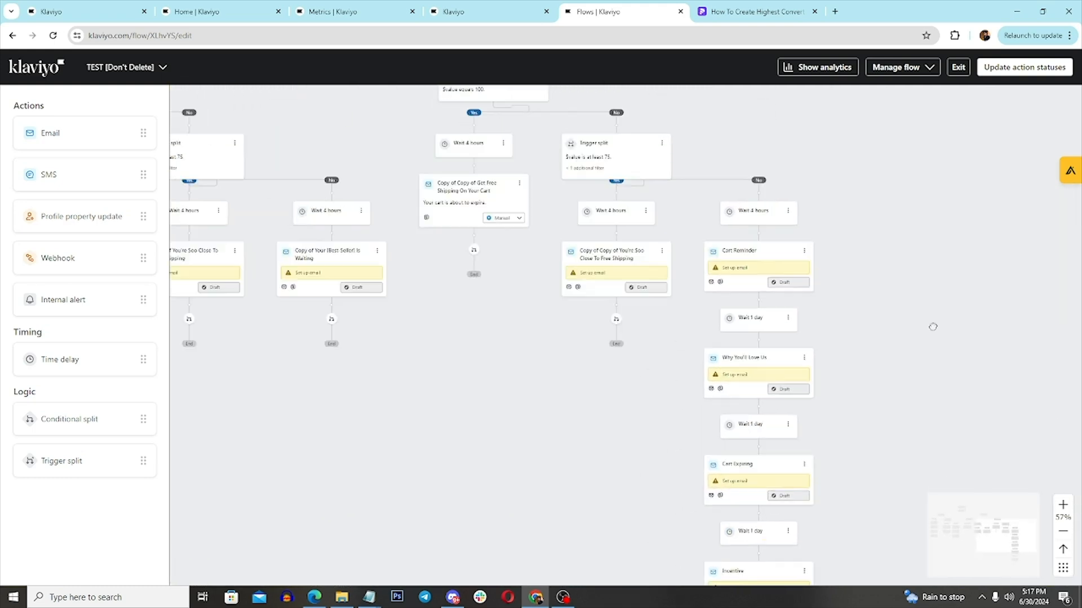
scroll(619, 324, left, 3)
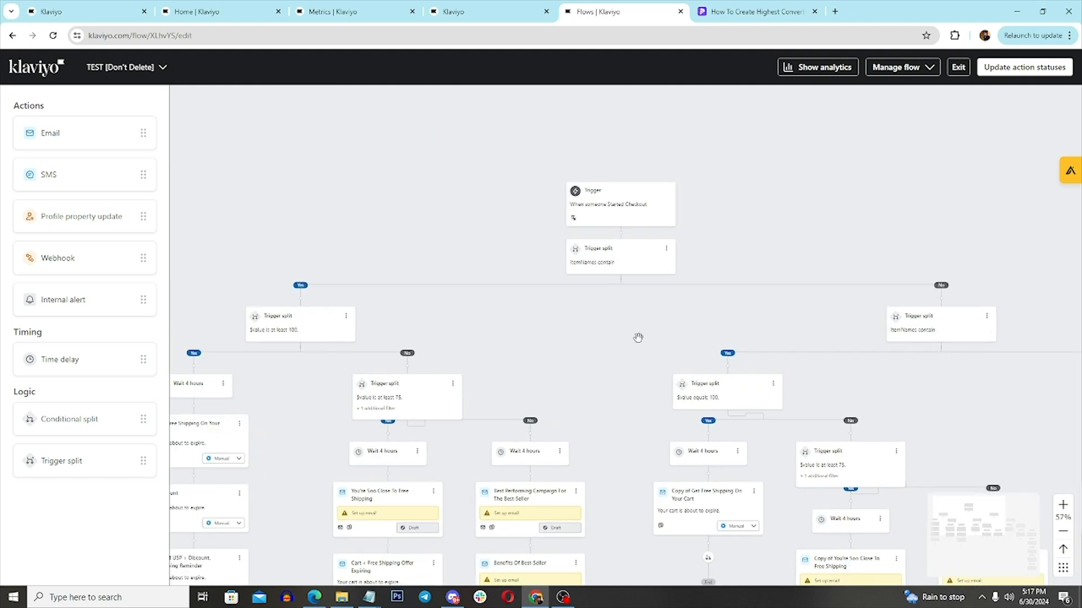
scroll(451, 262, up, 2)
scroll(452, 262, left, 2)
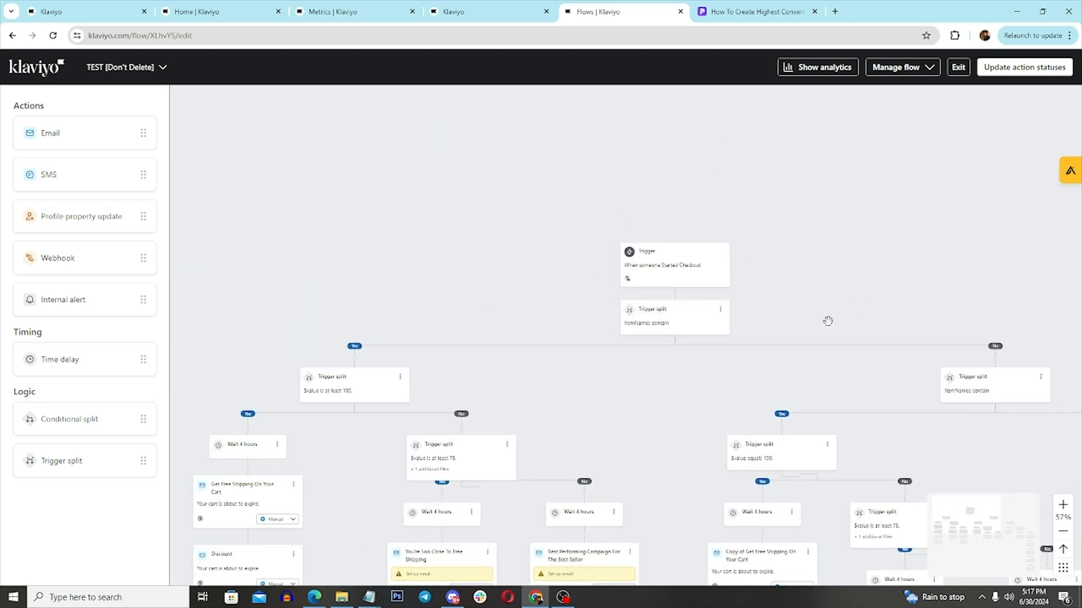
drag(827, 321, 774, 236)
drag(918, 357, 833, 345)
Step: Switch to the flowchart snip in Snipping Tool, erase its red marks, and capture a new snip of the three audience circles and their first boxes
key(ctrl+Tab)
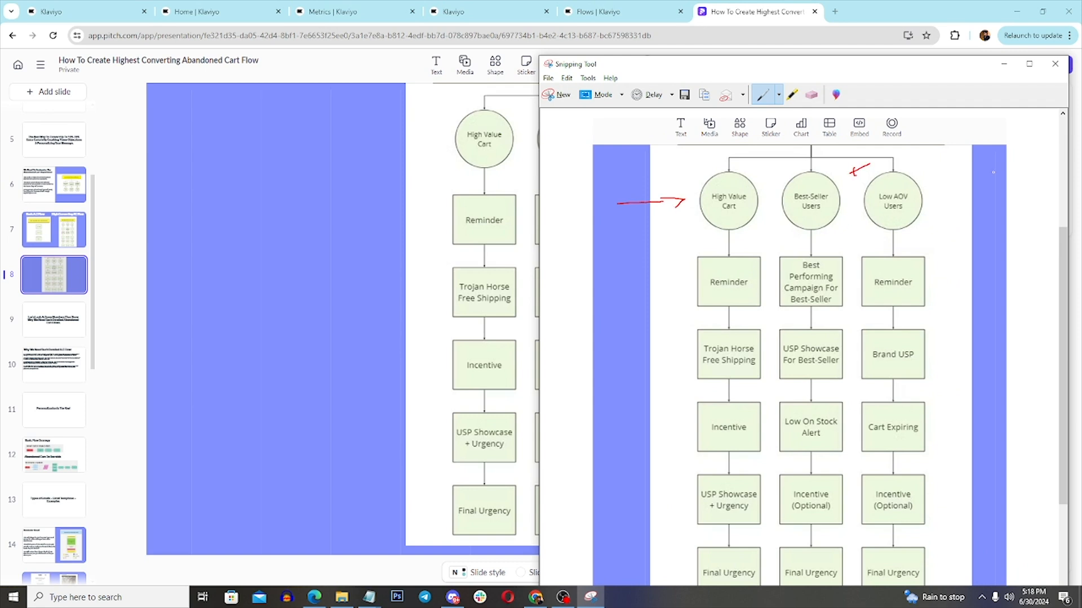
click(806, 97)
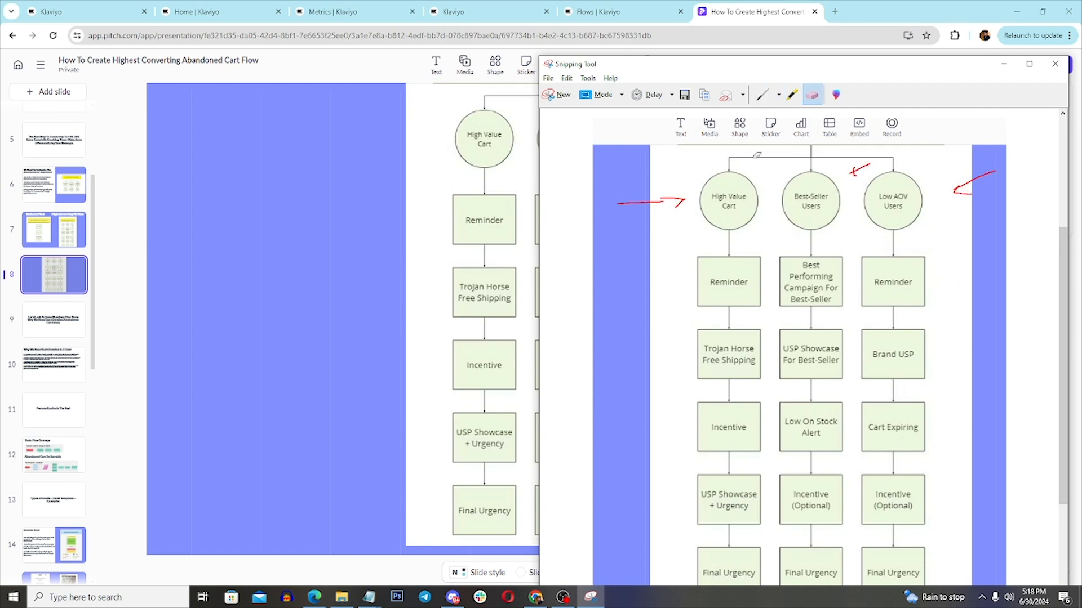
mouse_move(755, 155)
mouse_down()
mouse_move(717, 190)
mouse_move(904, 225)
mouse_move(882, 206)
mouse_up()
click(543, 97)
click(586, 600)
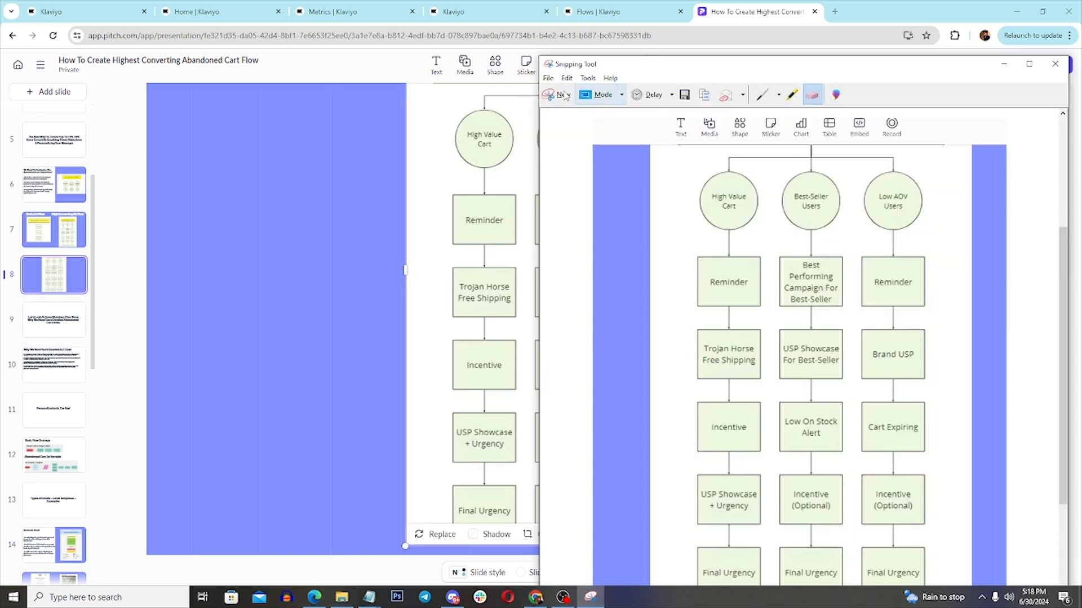
drag(609, 125, 373, 17)
click(521, 39)
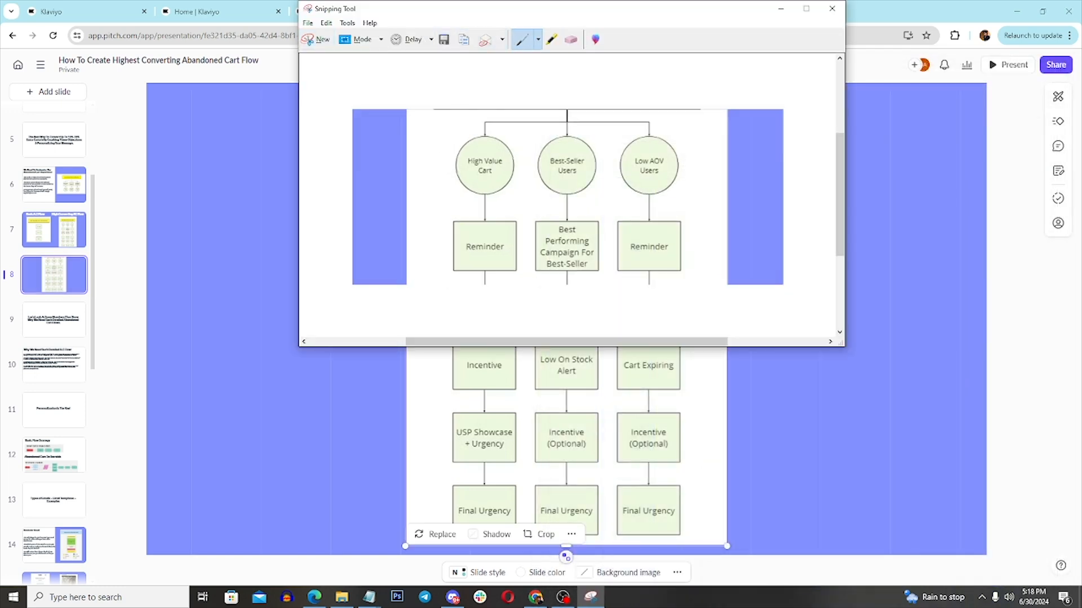
Step: Draw a red pen arrow out of the High Value Cart circle and handwrite "Most" beside it
mouse_move(472, 159)
mouse_down()
mouse_move(406, 176)
mouse_move(399, 164)
mouse_up()
drag(406, 151, 405, 152)
drag(432, 137, 413, 157)
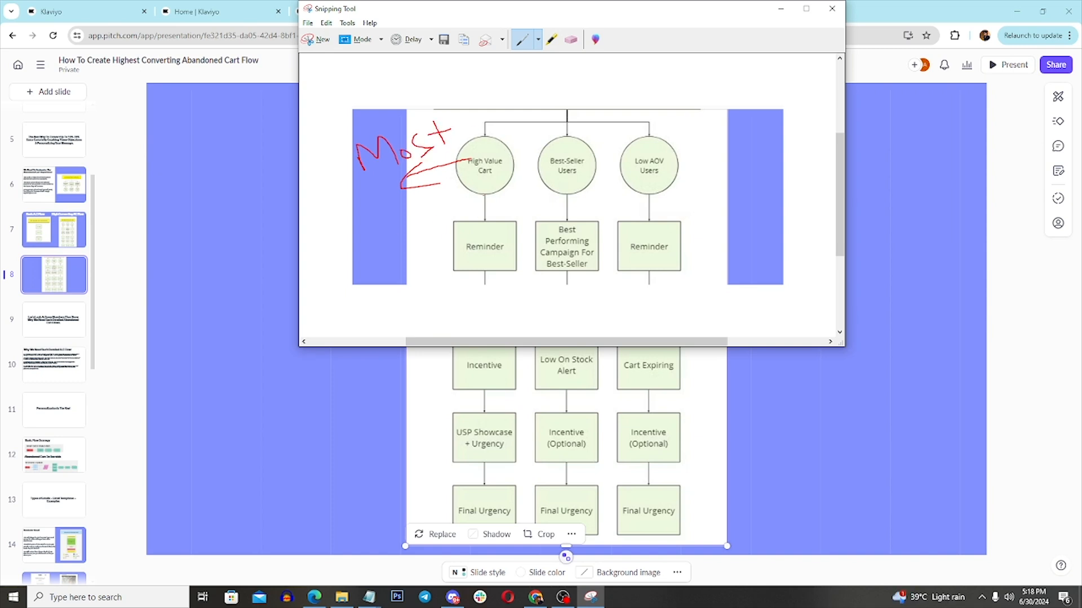
Step: Draw rough red pen outlines at the High Value Cart, Best-Seller Users and Low AOV Users circles
mouse_move(483, 195)
mouse_down()
mouse_move(370, 226)
mouse_move(335, 118)
mouse_move(480, 133)
mouse_up()
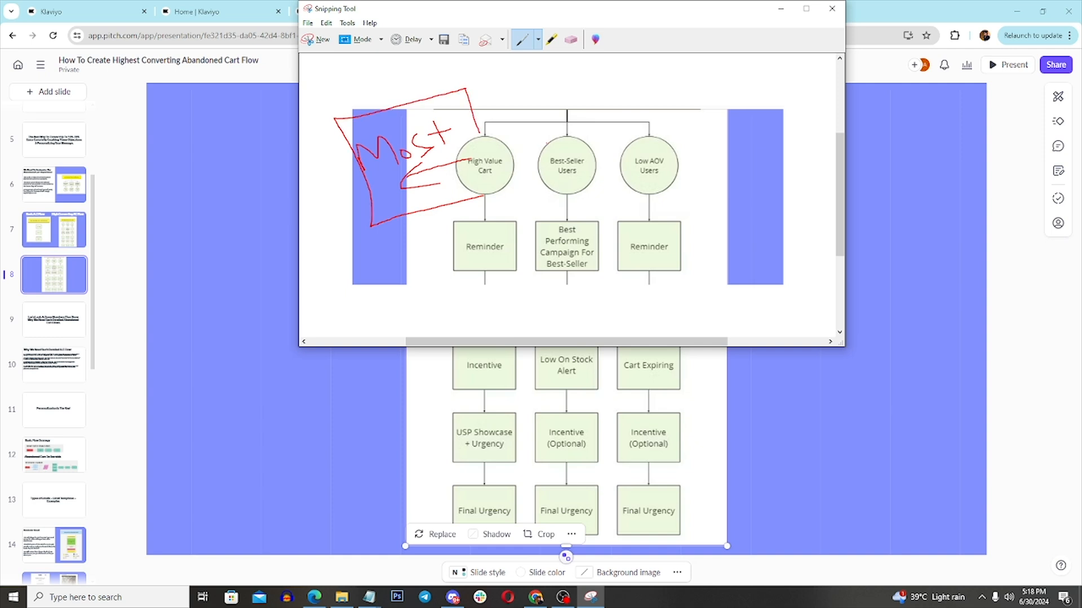
mouse_move(548, 144)
mouse_down()
mouse_move(528, 72)
mouse_move(613, 159)
mouse_move(594, 157)
mouse_up()
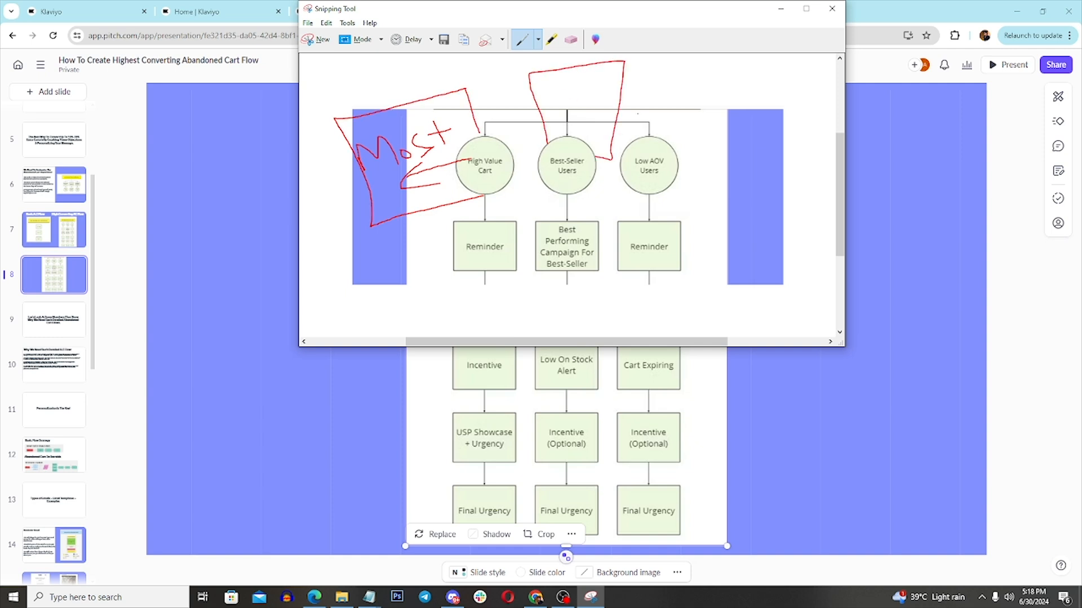
mouse_move(663, 136)
mouse_down()
mouse_move(784, 74)
mouse_move(834, 151)
mouse_move(658, 171)
mouse_up()
mouse_move(462, 208)
mouse_down()
mouse_move(558, 159)
mouse_move(440, 128)
mouse_move(455, 214)
mouse_up()
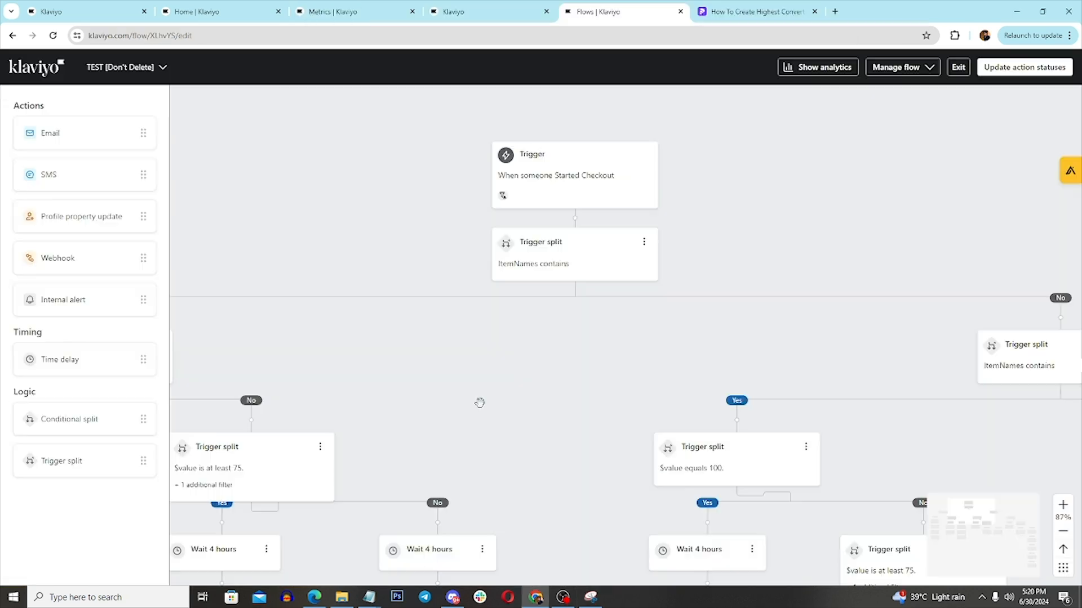
Step: Review the ItemNames condition of the trigger split directly below the Started Checkout trigger in Klaviyo's TEST flow, then close its details
scroll(495, 394, down, 2)
scroll(503, 432, up, 1)
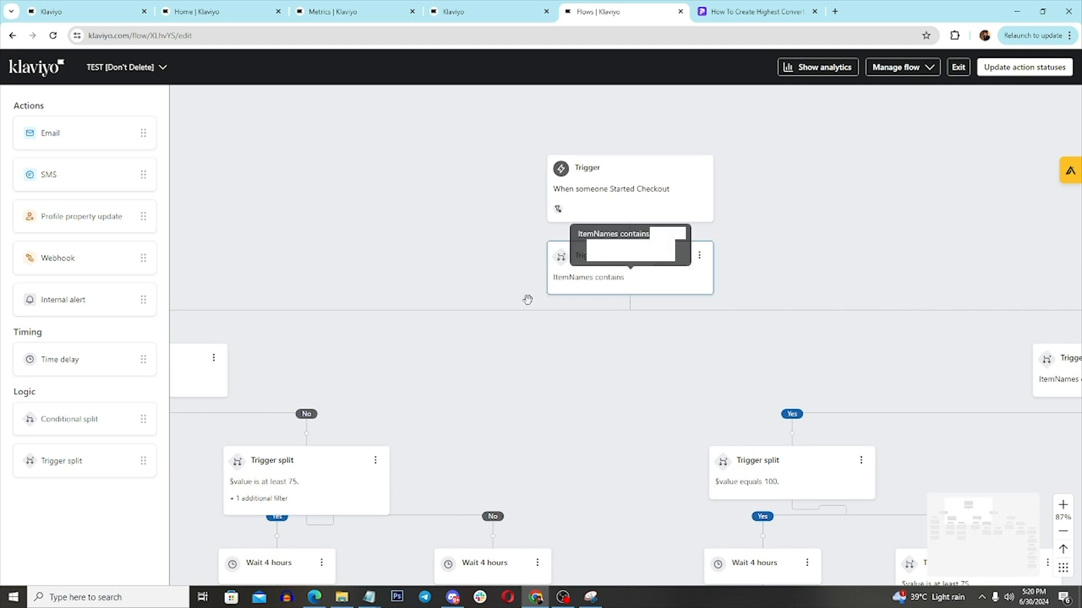
mouse_move(56, 472)
mouse_down()
mouse_move(618, 246)
mouse_move(54, 452)
mouse_move(62, 472)
mouse_up()
drag(598, 408, 662, 396)
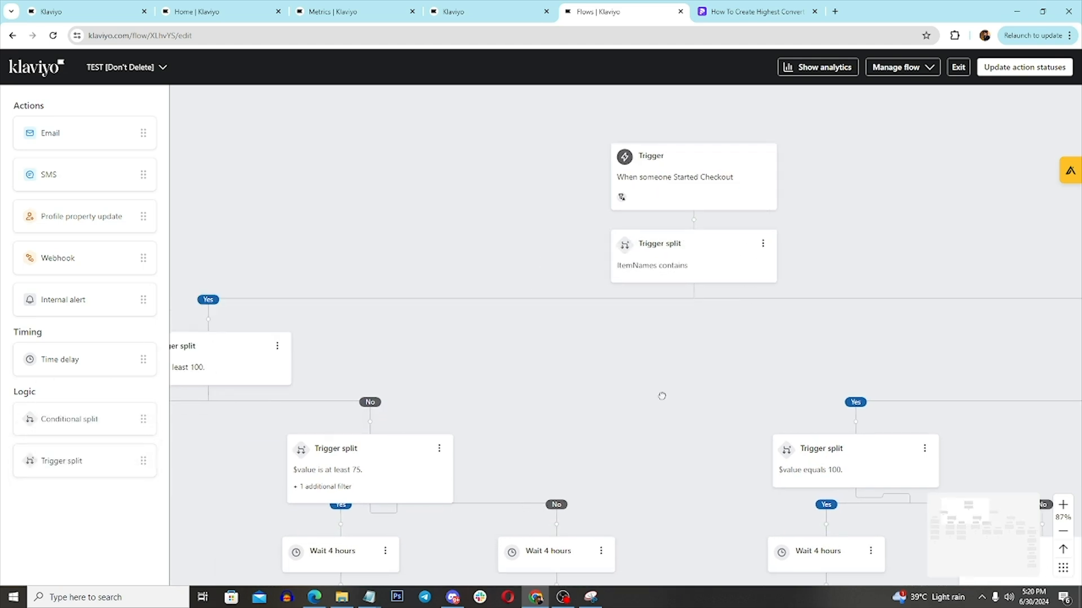
click(684, 272)
drag(528, 405, 699, 338)
drag(556, 303, 460, 276)
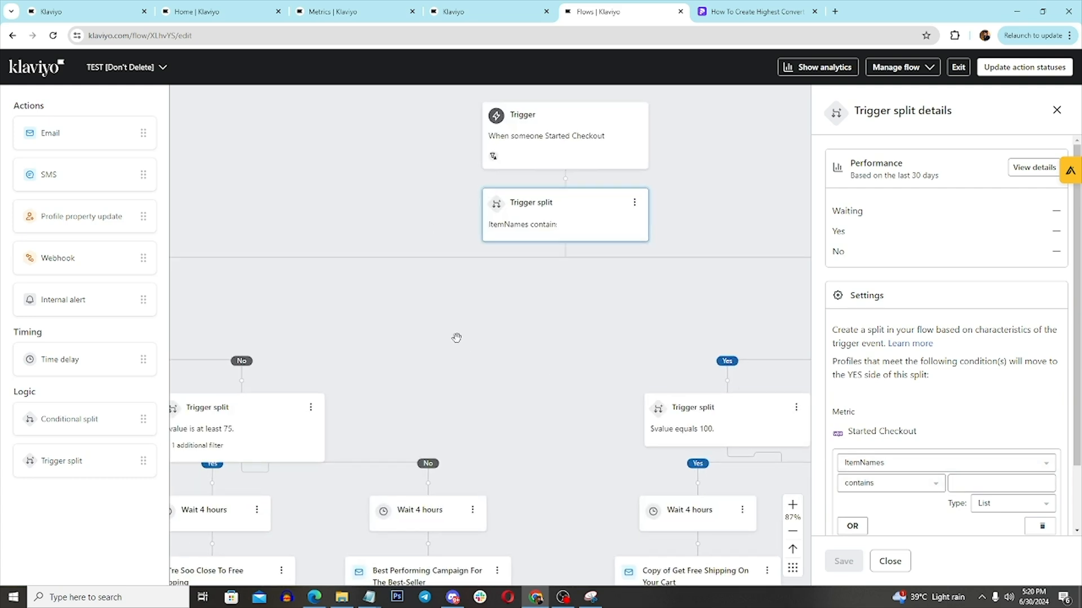
click(1057, 110)
Step: Examine the trigger splits on the No and Yes branches beneath the first ItemNames split
drag(452, 340, 812, 290)
drag(876, 269, 490, 376)
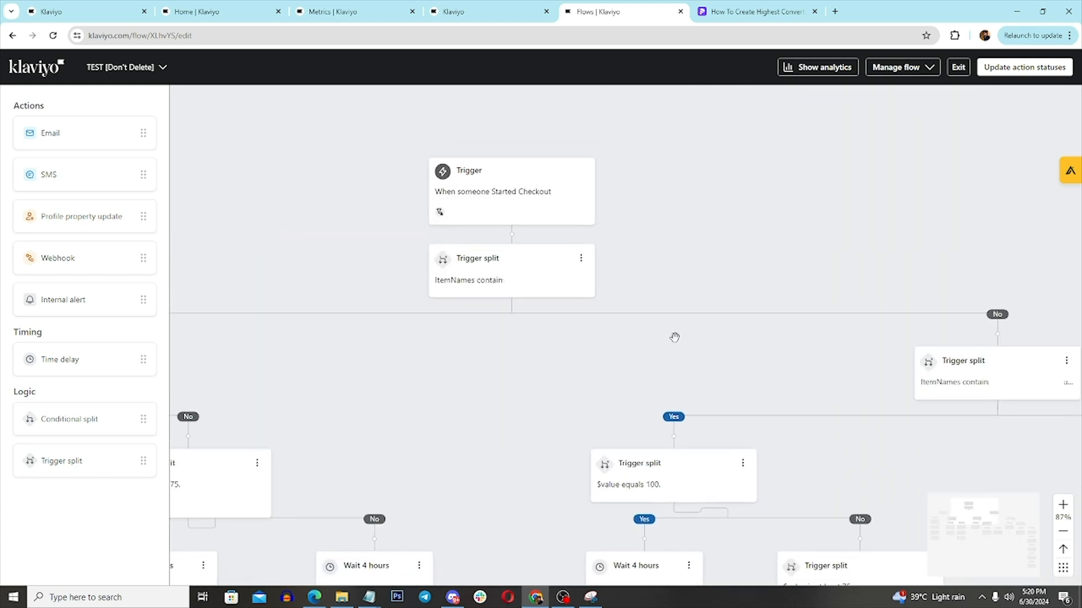
drag(801, 342, 555, 346)
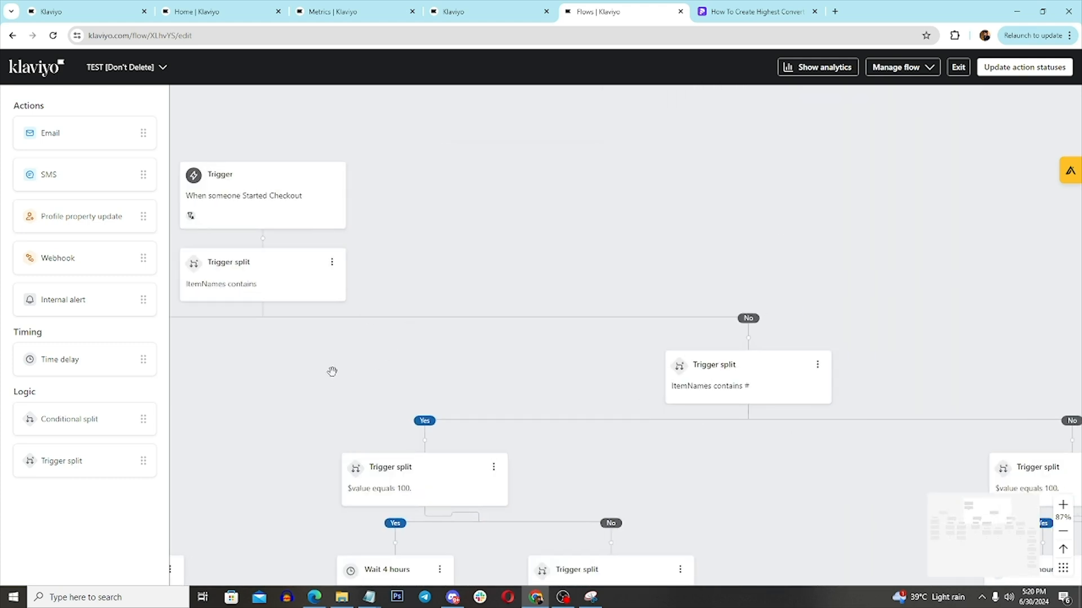
drag(178, 351, 746, 340)
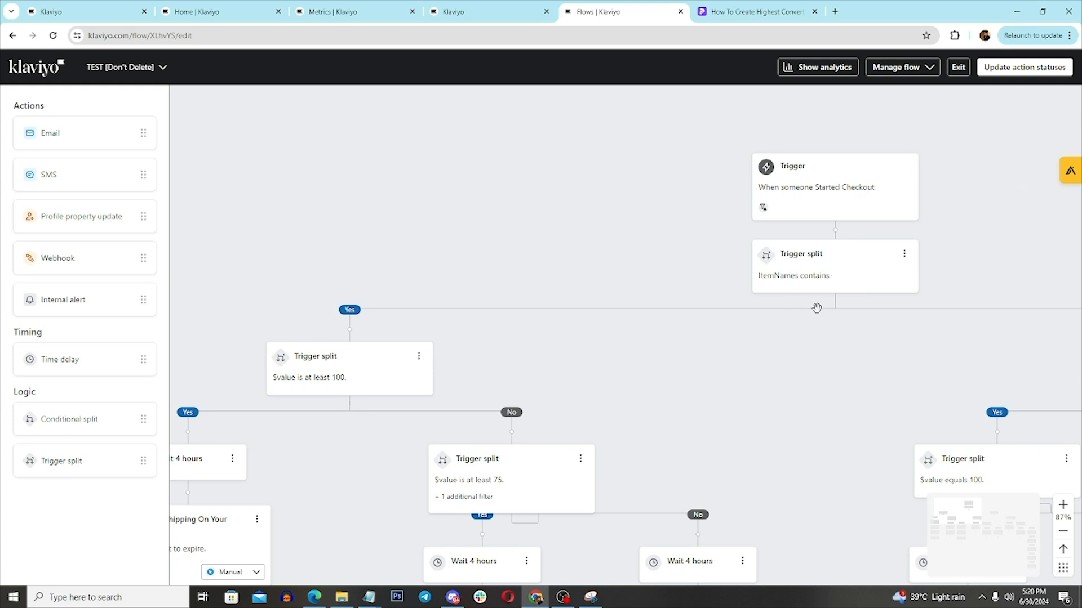
drag(756, 386, 779, 325)
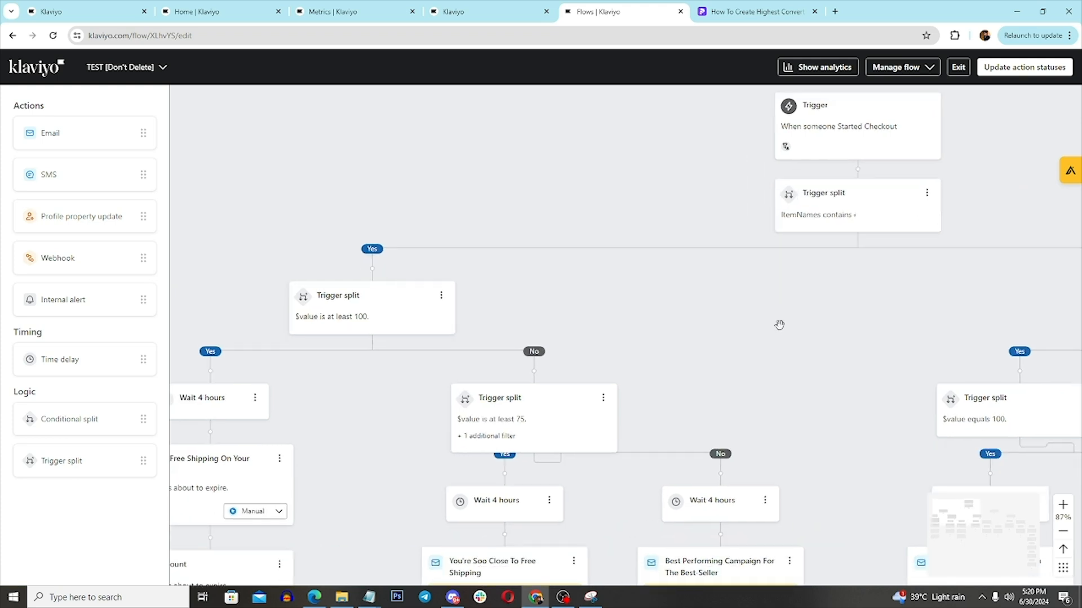
drag(476, 238, 611, 219)
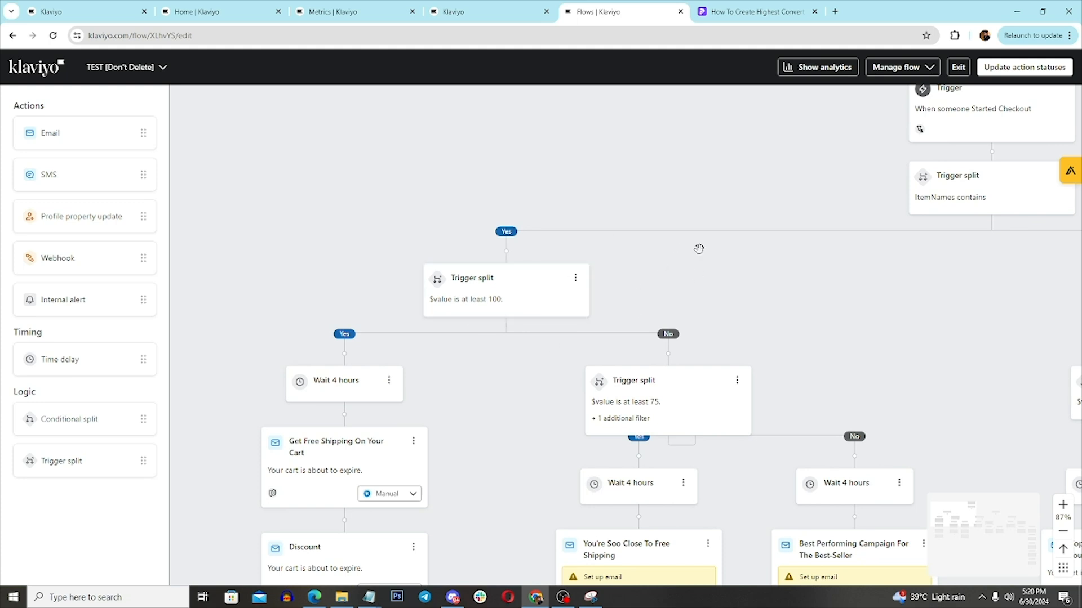
Step: Take a new snip of an empty canvas area in Snipping Tool and handwrite "$100" on it with the red pen
click(590, 597)
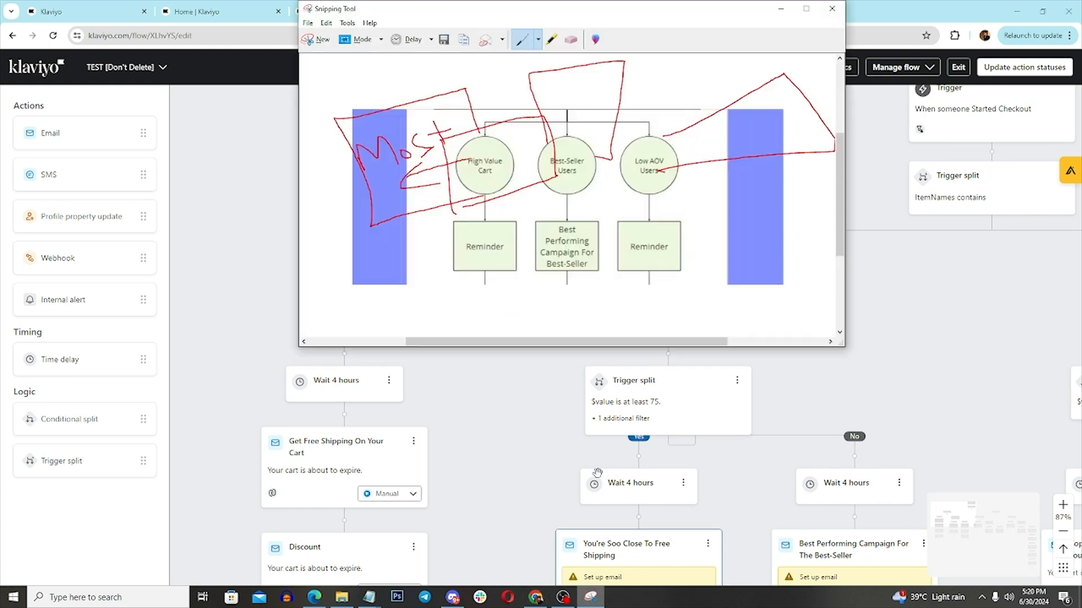
click(314, 41)
drag(205, 117, 402, 156)
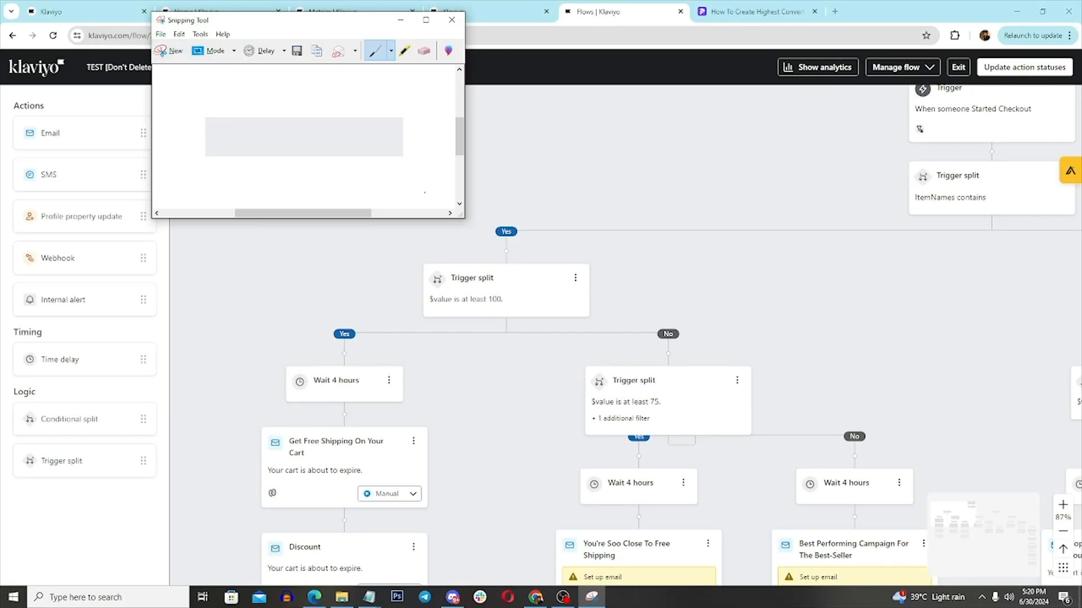
drag(459, 134, 470, 79)
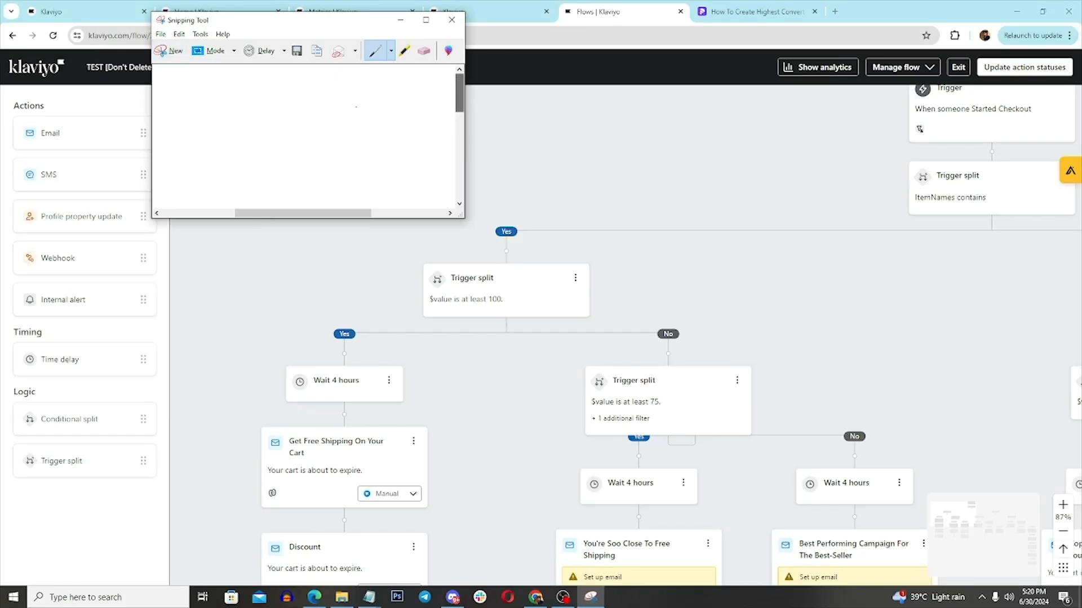
drag(225, 114, 207, 139)
drag(203, 106, 238, 151)
drag(246, 110, 259, 130)
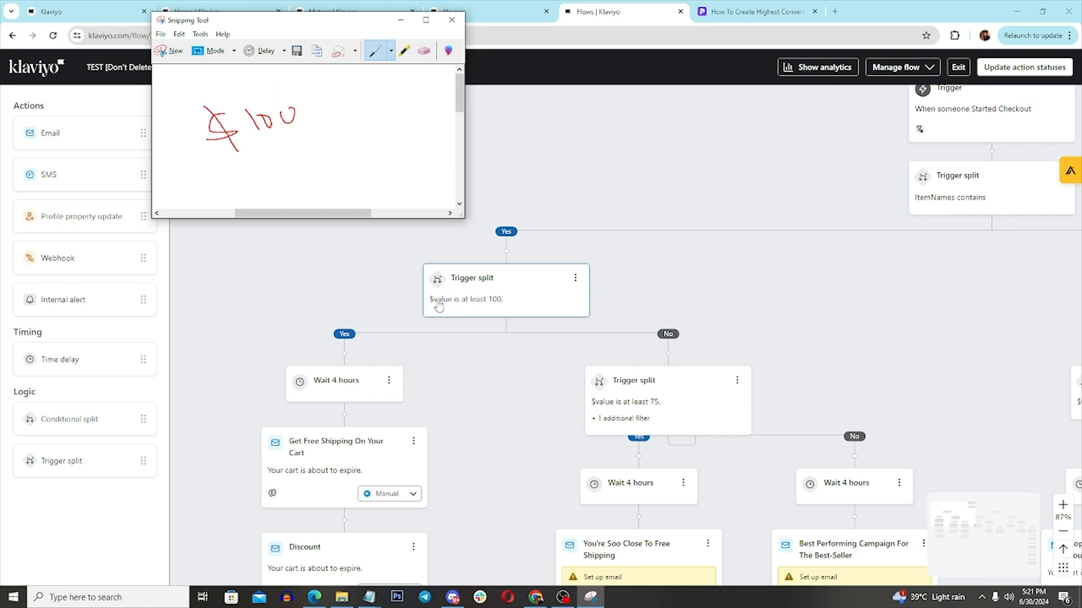
Step: Review the $value condition of the trigger split on the first Yes branch, then close its details
click(509, 304)
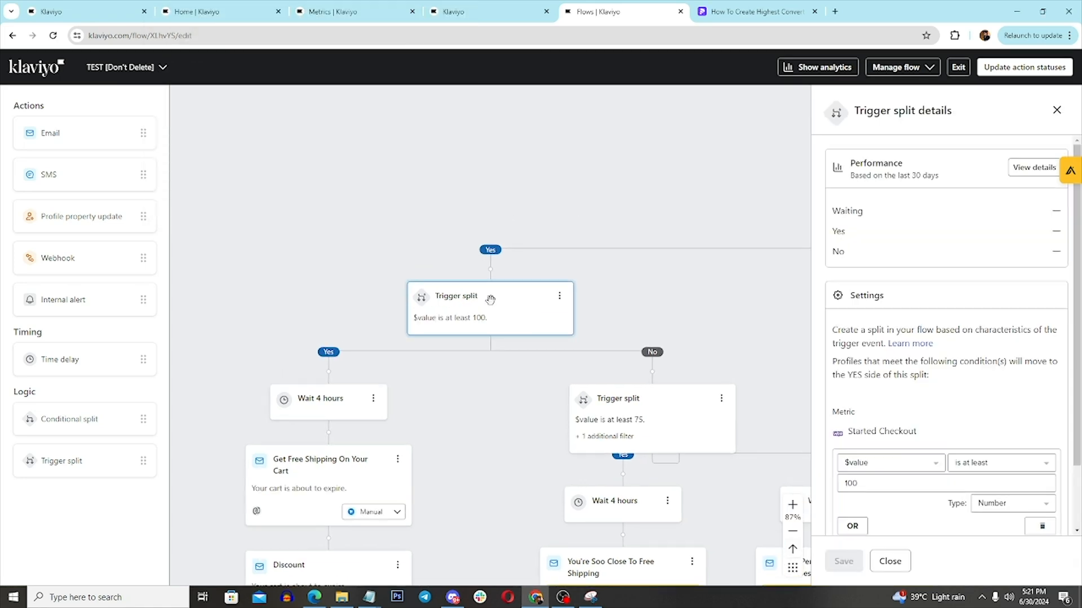
double_click(839, 488)
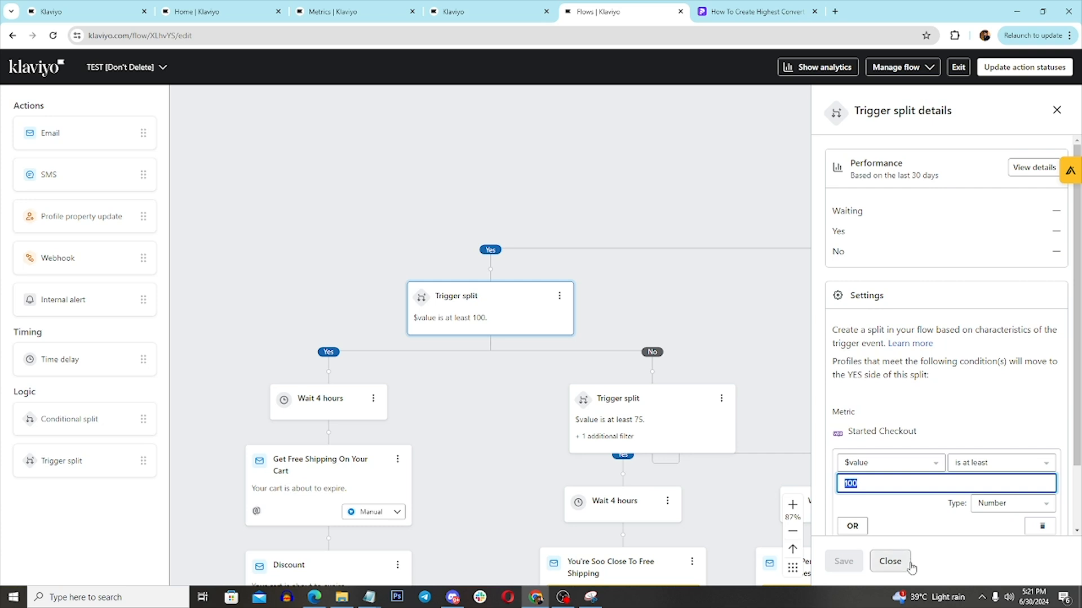
click(889, 561)
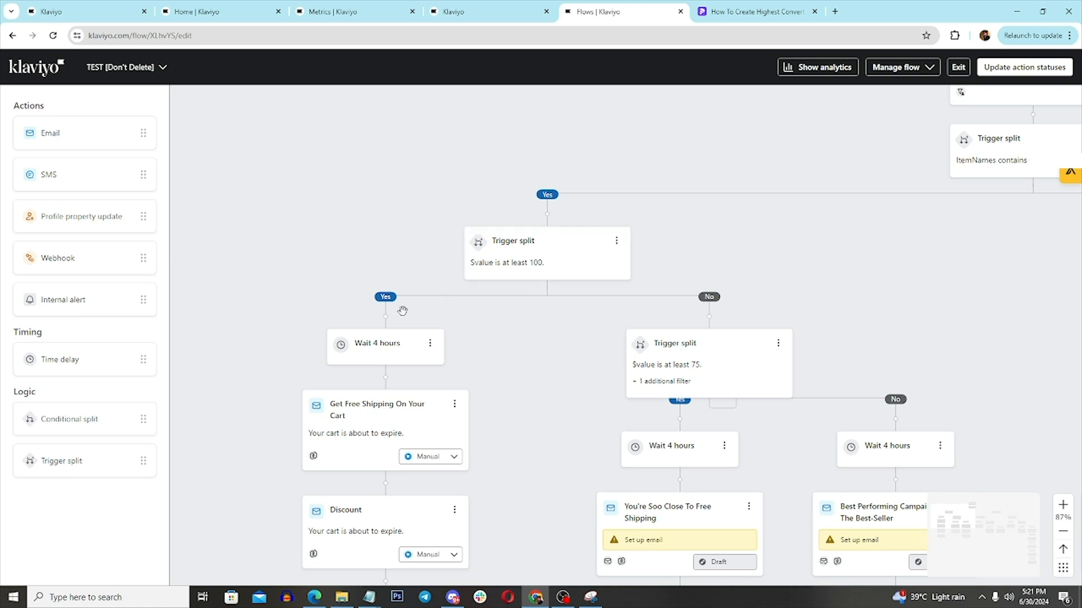
Step: Add a time delay between the "Get Free Shipping On Your Cart" and "Discount" emails on the first Yes branch
drag(551, 346, 599, 301)
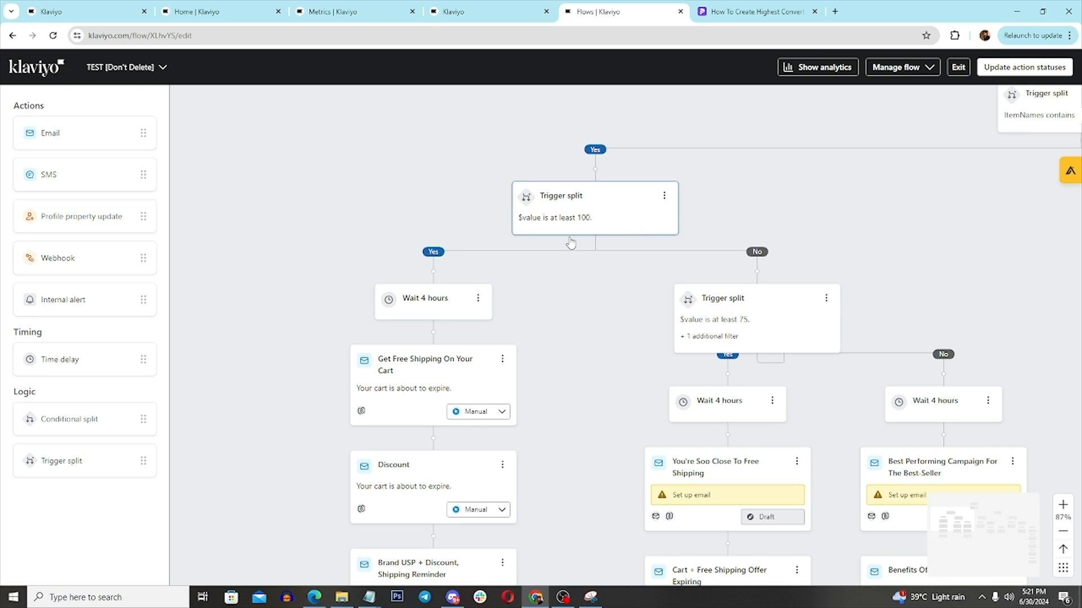
drag(604, 429, 646, 301)
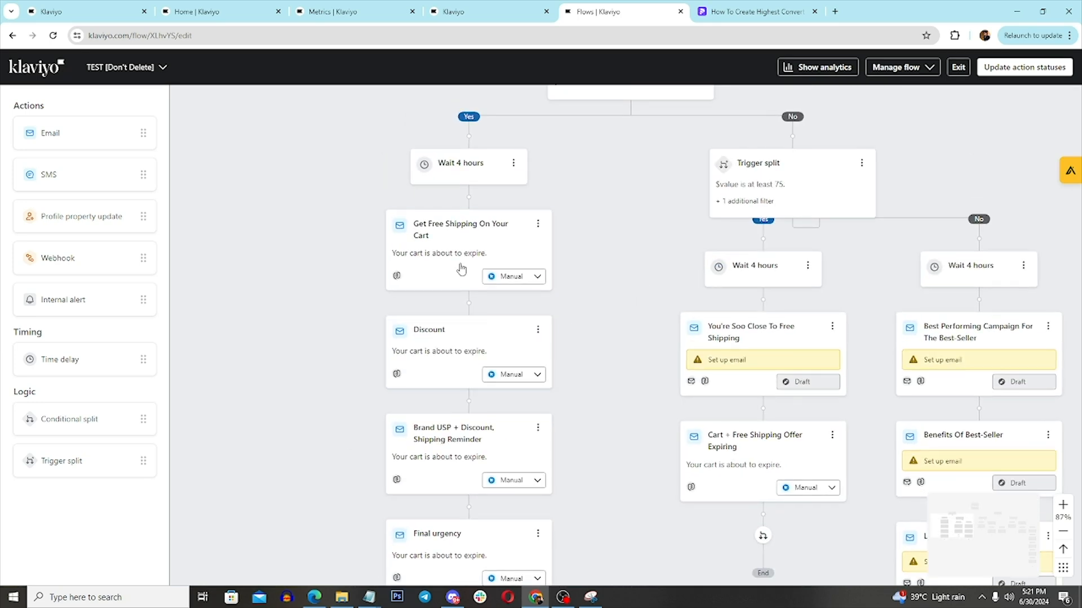
drag(280, 261, 286, 299)
drag(62, 359, 450, 347)
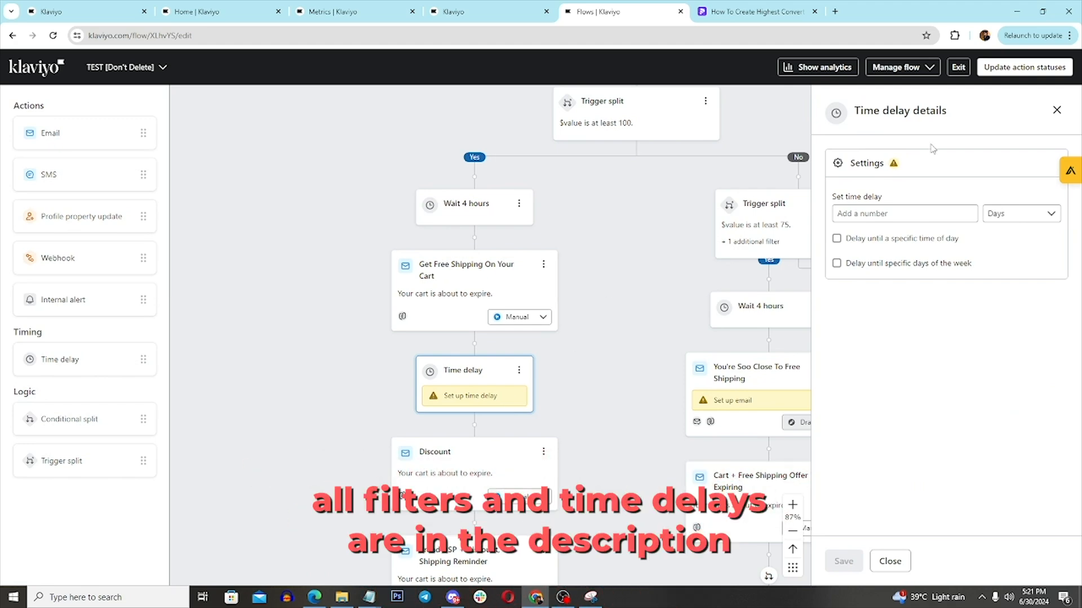
Step: Close the time delay details and compare the first Yes branch's emails with the segment diagram in the Pitch presentation
click(1055, 109)
drag(655, 276, 639, 351)
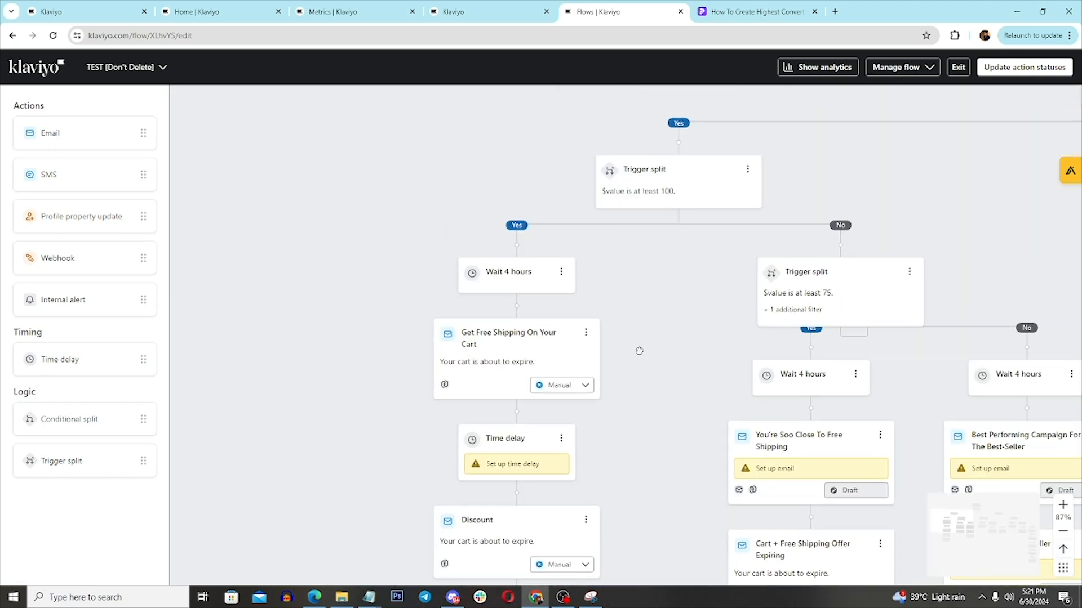
click(489, 343)
drag(423, 321, 558, 276)
click(513, 316)
click(777, 10)
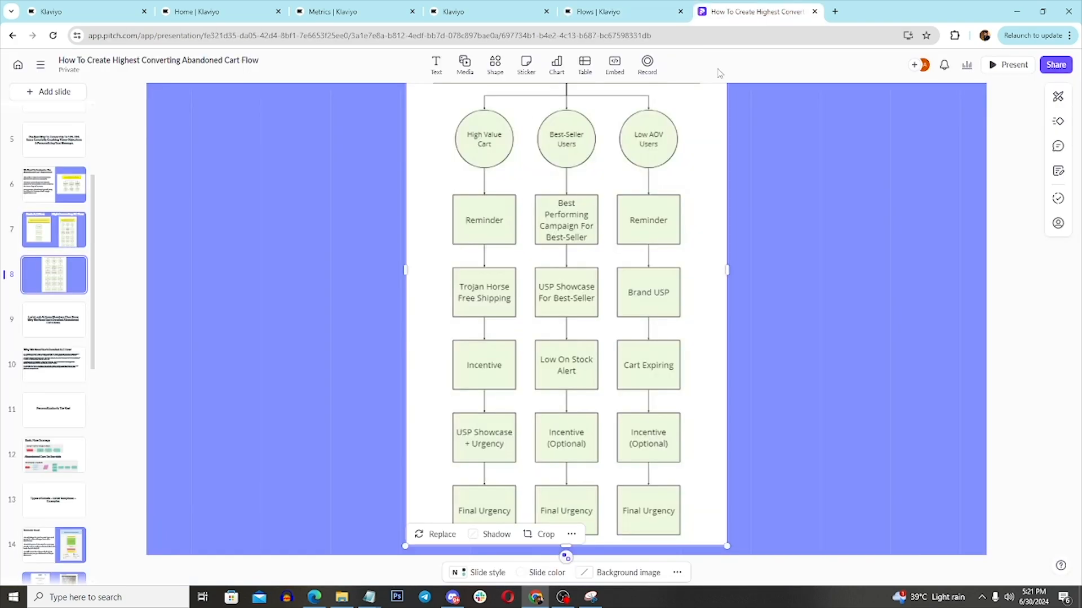
click(599, 12)
Step: Review the details of the "Brand USP + Discount, Shipping Reminder" and "Final urgency" emails on the first Yes branch, then close them
click(448, 415)
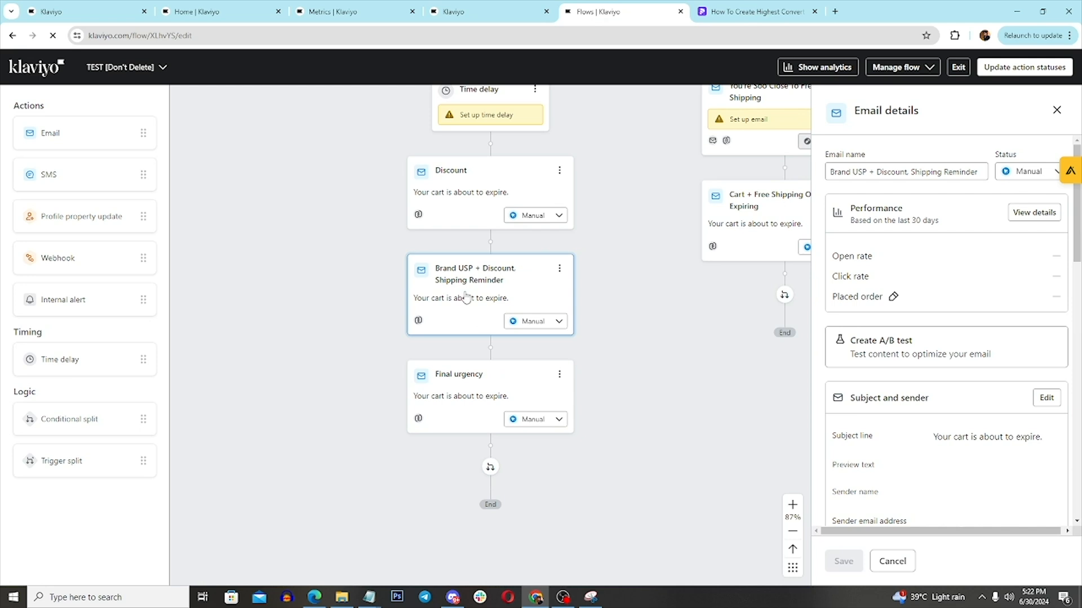
click(462, 375)
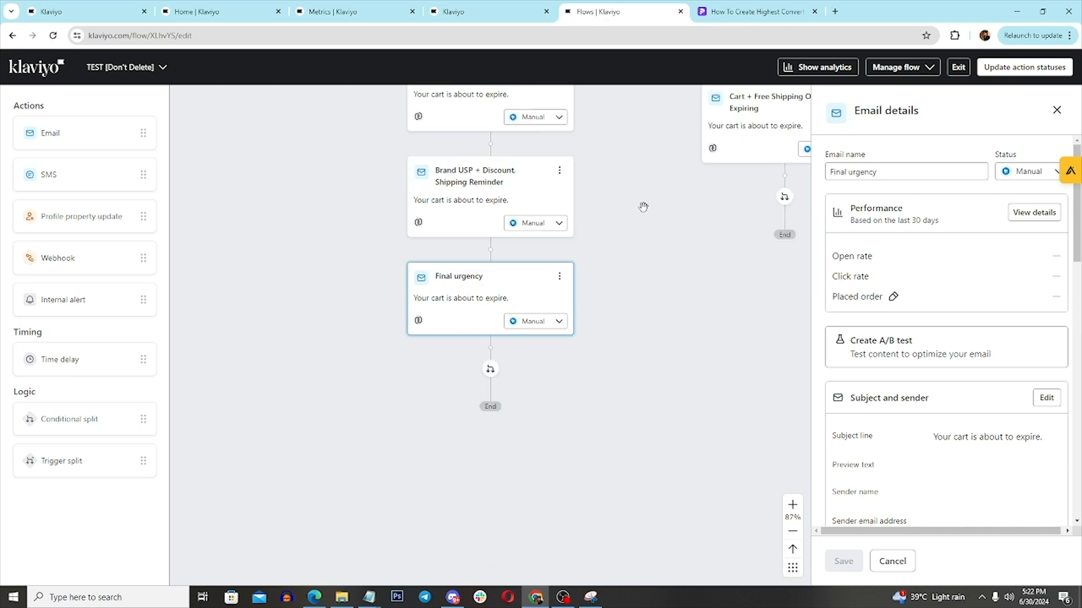
click(1056, 110)
scroll(613, 437, up, 10)
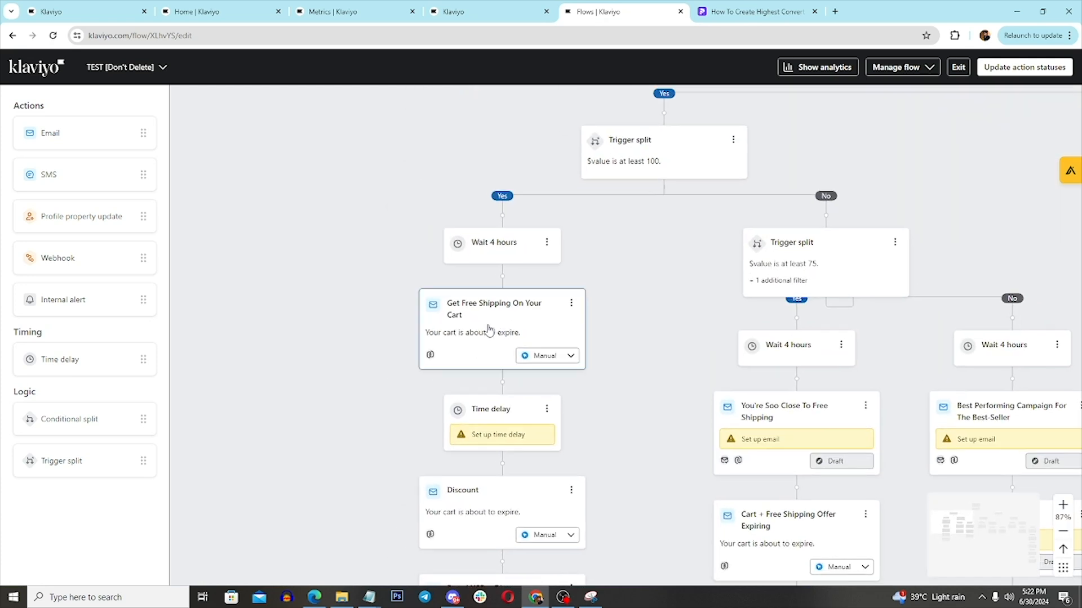
Step: Review the "Get Free Shipping On Your Cart" email's details and its position beneath the $value split, then close the details
click(489, 330)
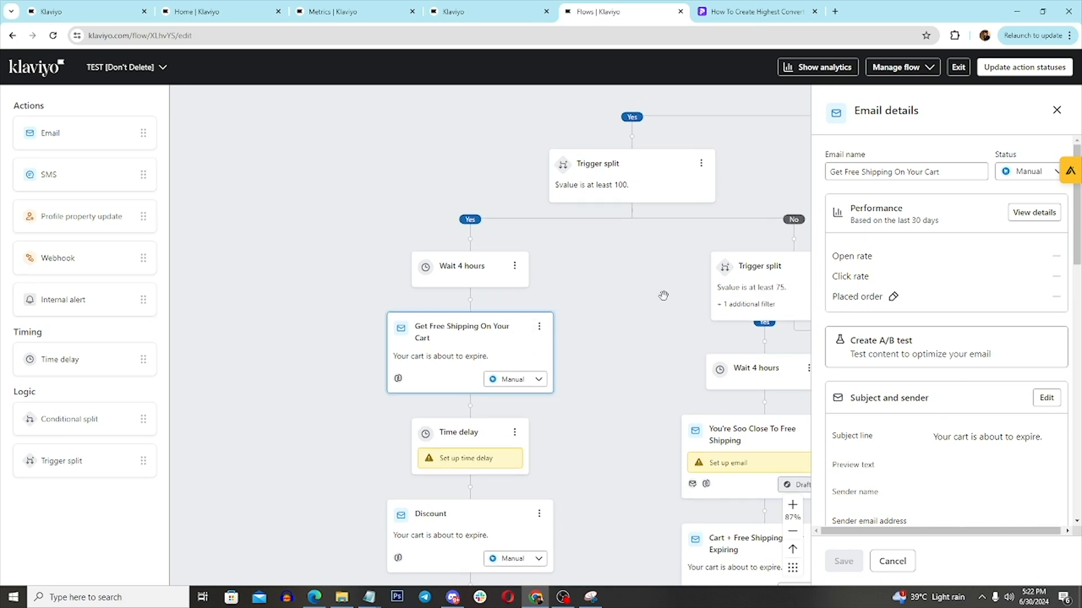
scroll(635, 283, up, 3)
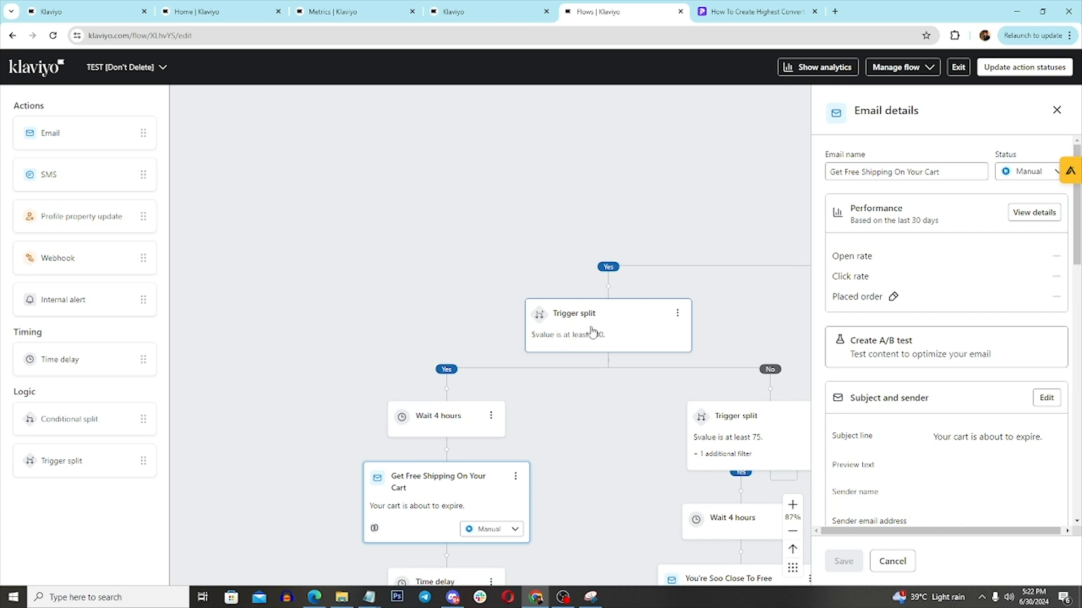
click(592, 331)
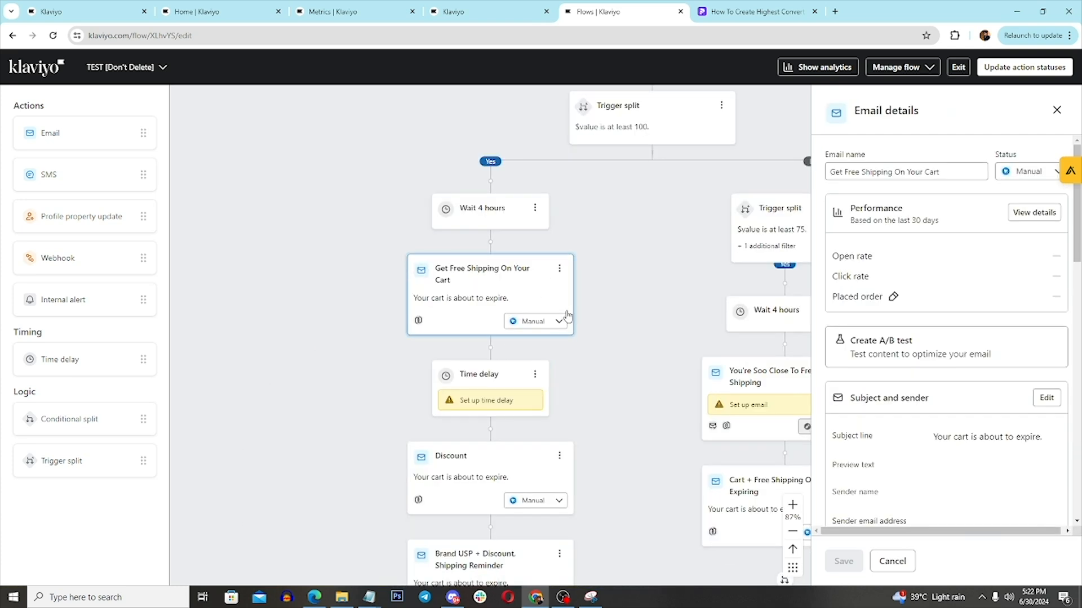
scroll(644, 242, up, 1)
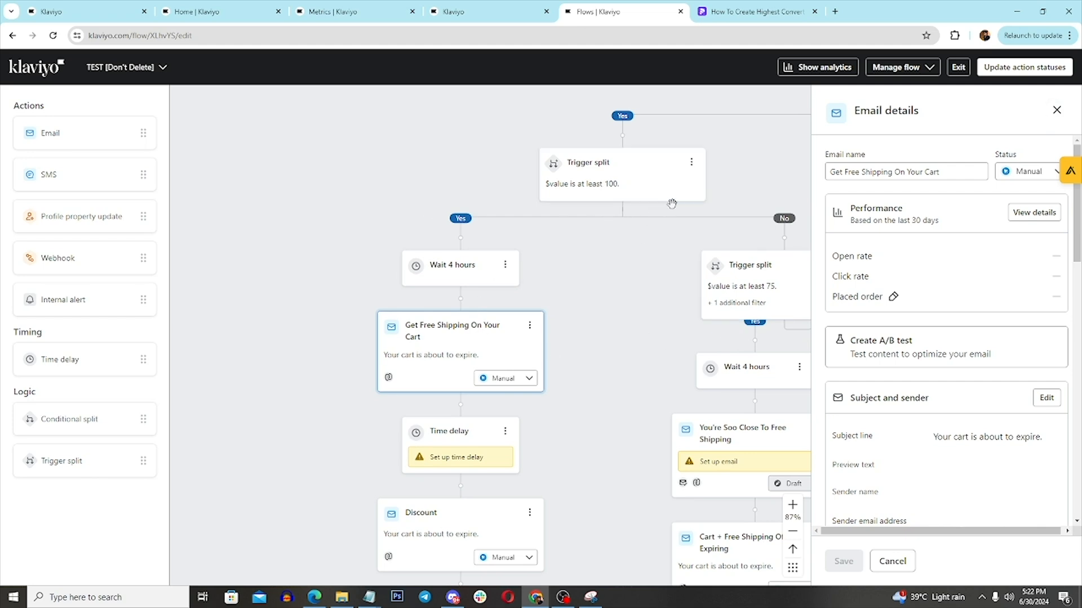
click(1055, 110)
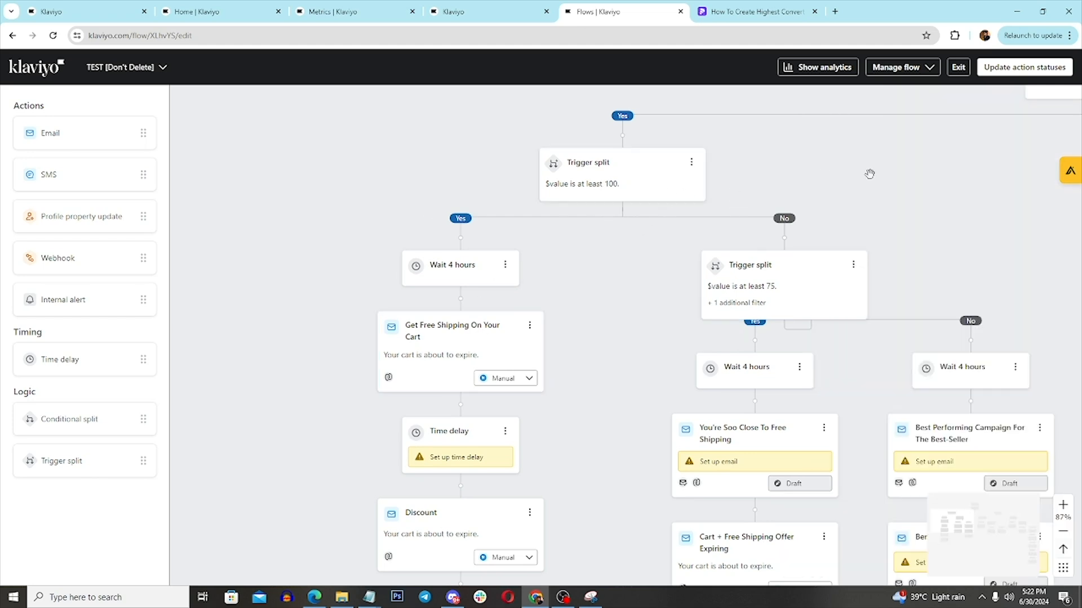
Step: Snip the "$value is at least 75" trigger split with Snipping Tool and annotate it with the red pen
drag(883, 170, 537, 176)
drag(607, 213, 661, 291)
drag(711, 264, 629, 139)
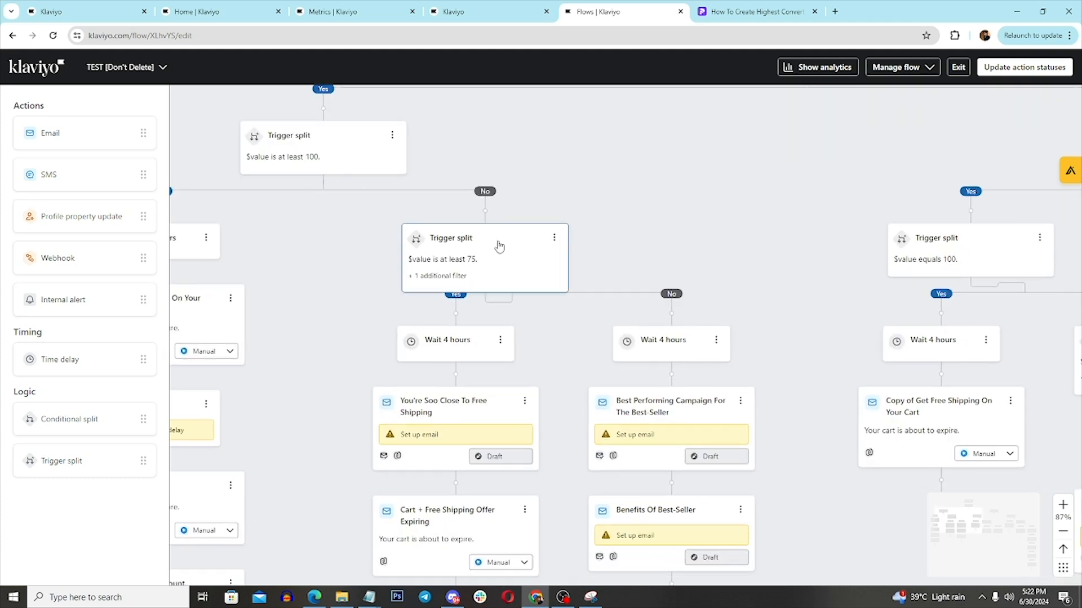
drag(533, 170, 569, 205)
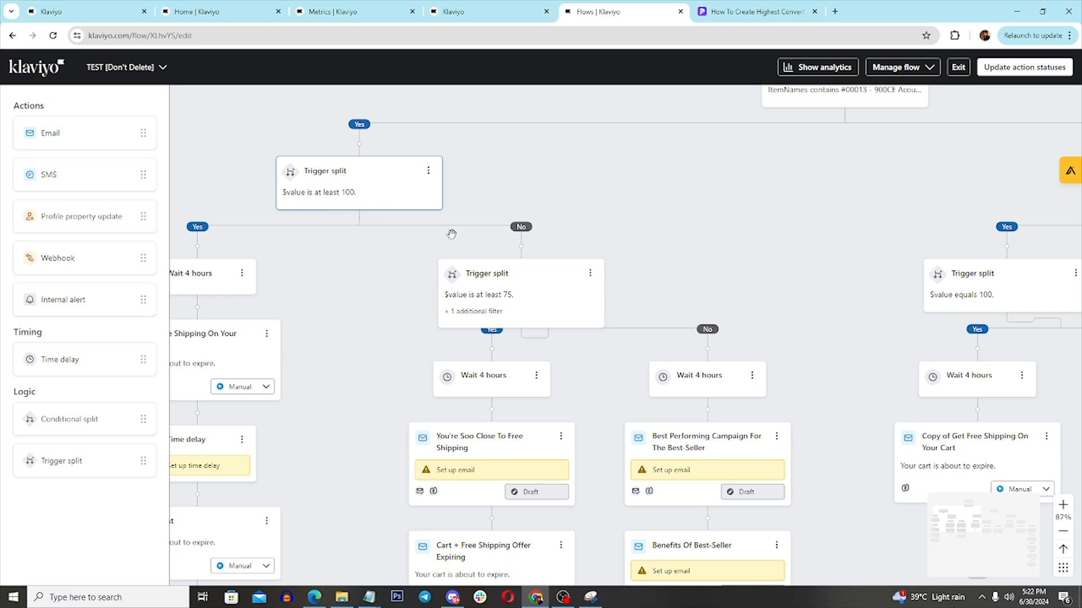
click(590, 597)
drag(370, 232, 639, 337)
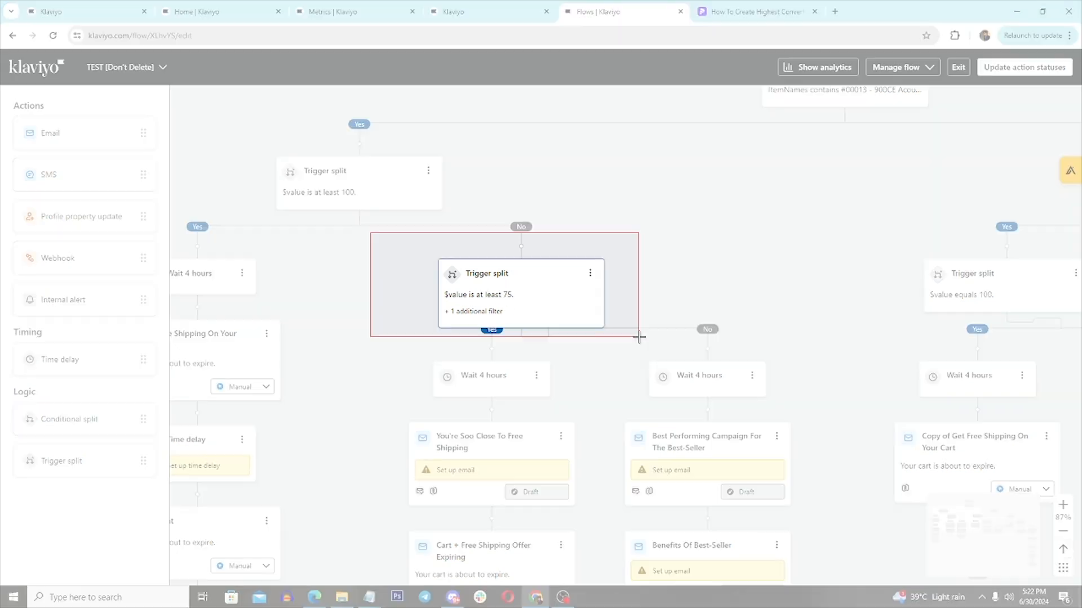
drag(434, 146, 641, 109)
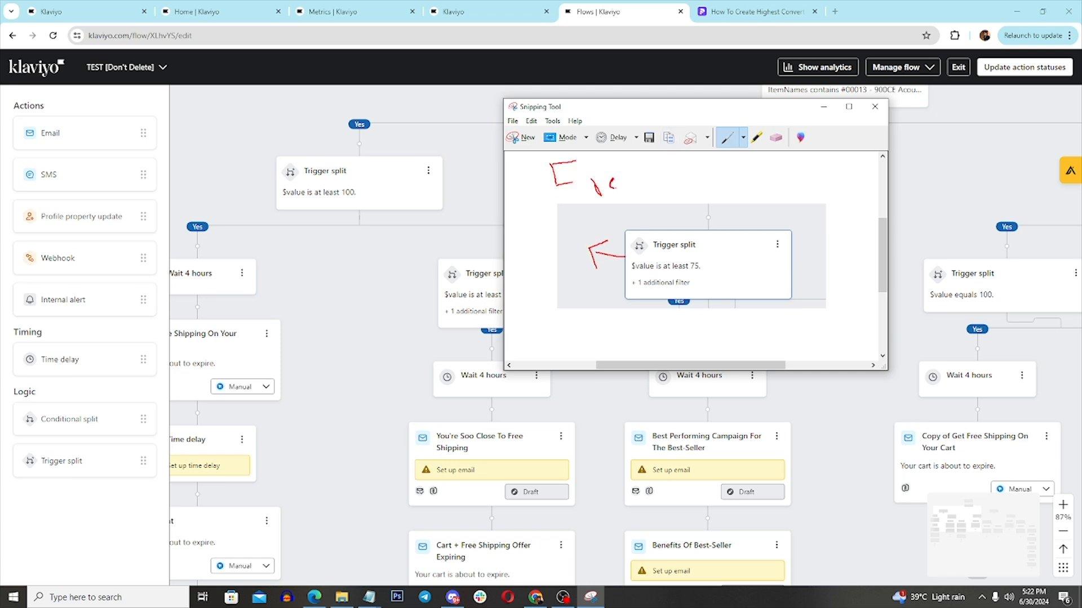
Step: Erase the red handwriting above the snipped trigger split, reselect the pen and minimize the Snipping Tool window
click(782, 141)
drag(652, 183, 555, 173)
click(723, 143)
click(823, 107)
Step: Examine the emails and delays on the branches beneath the "at least 100" and "at least 75" trigger splits
scroll(603, 350, down, 3)
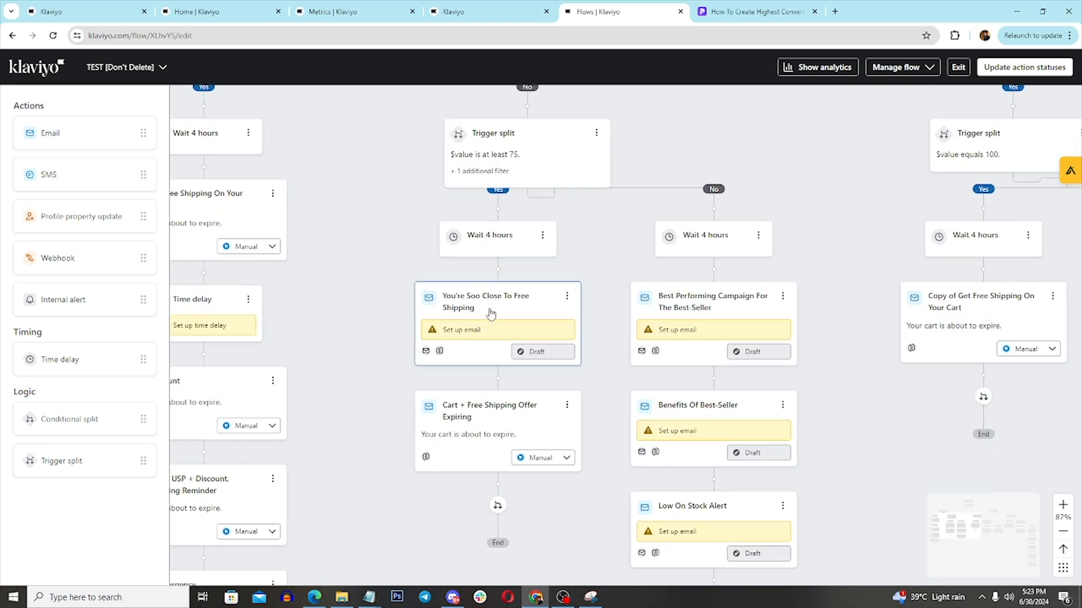
drag(604, 252, 692, 242)
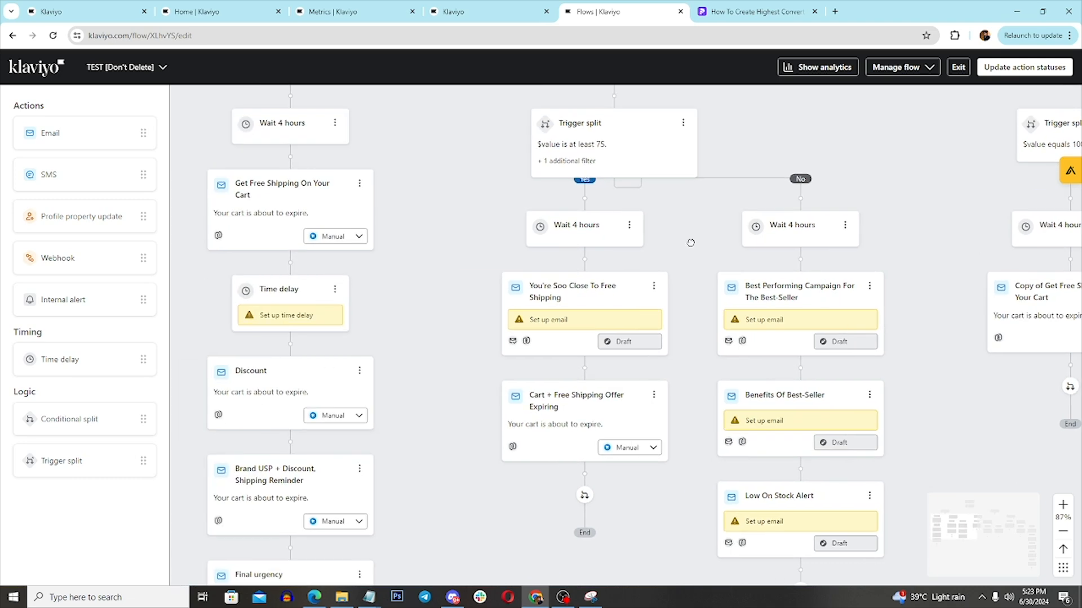
drag(485, 242, 498, 366)
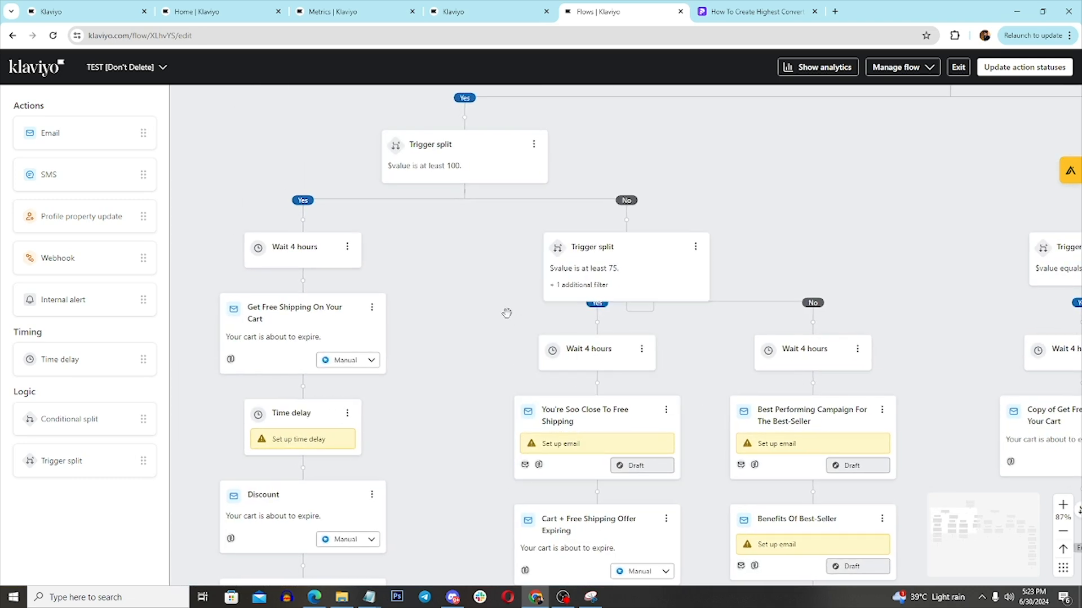
scroll(501, 392, down, 1)
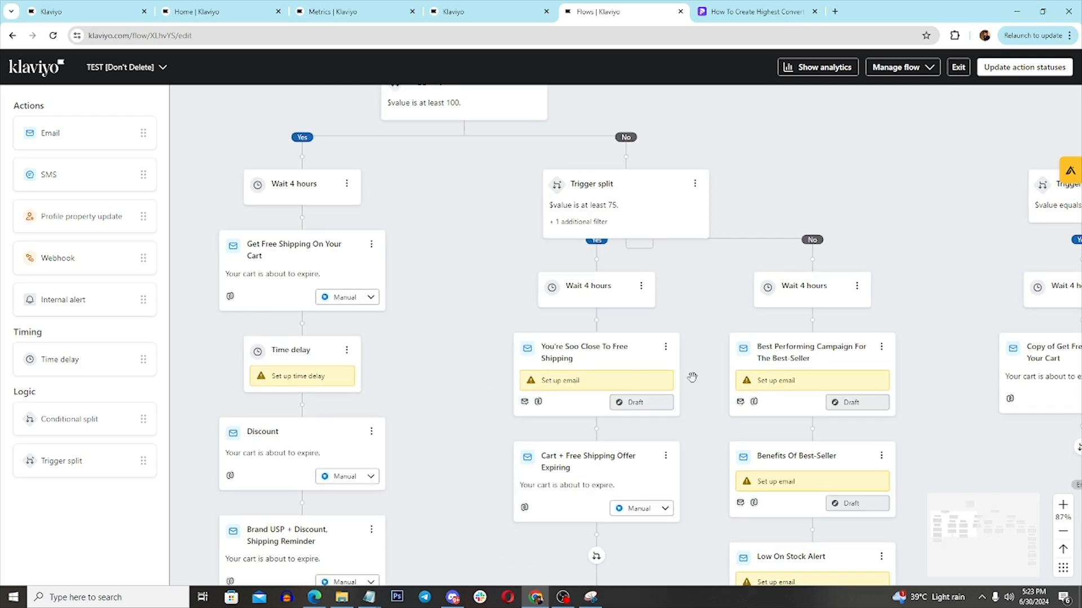
drag(693, 288, 716, 394)
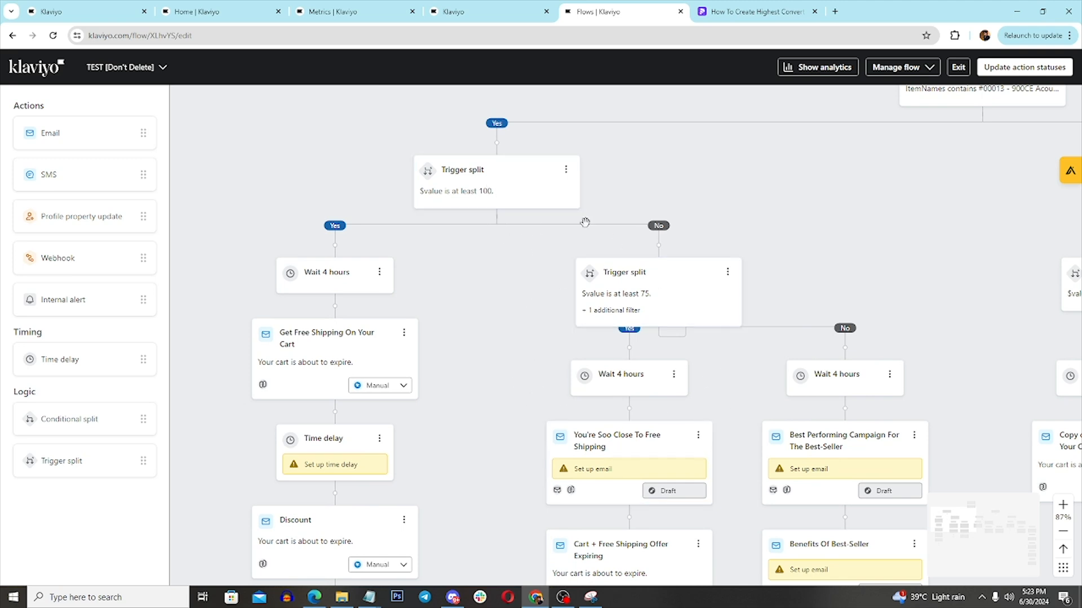
drag(492, 379, 406, 291)
drag(615, 347, 599, 254)
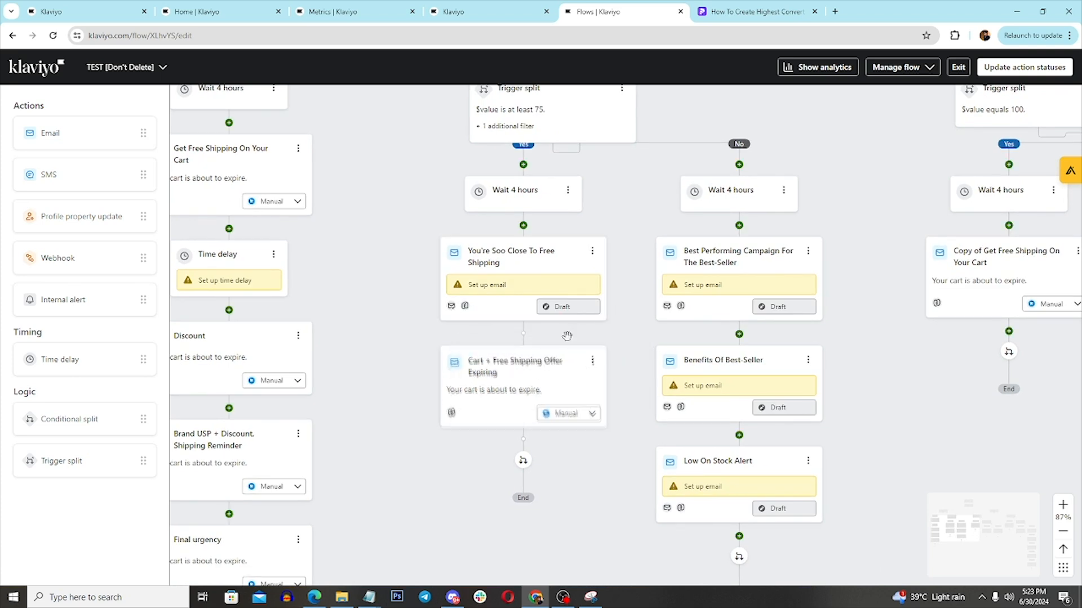
drag(530, 332, 532, 329)
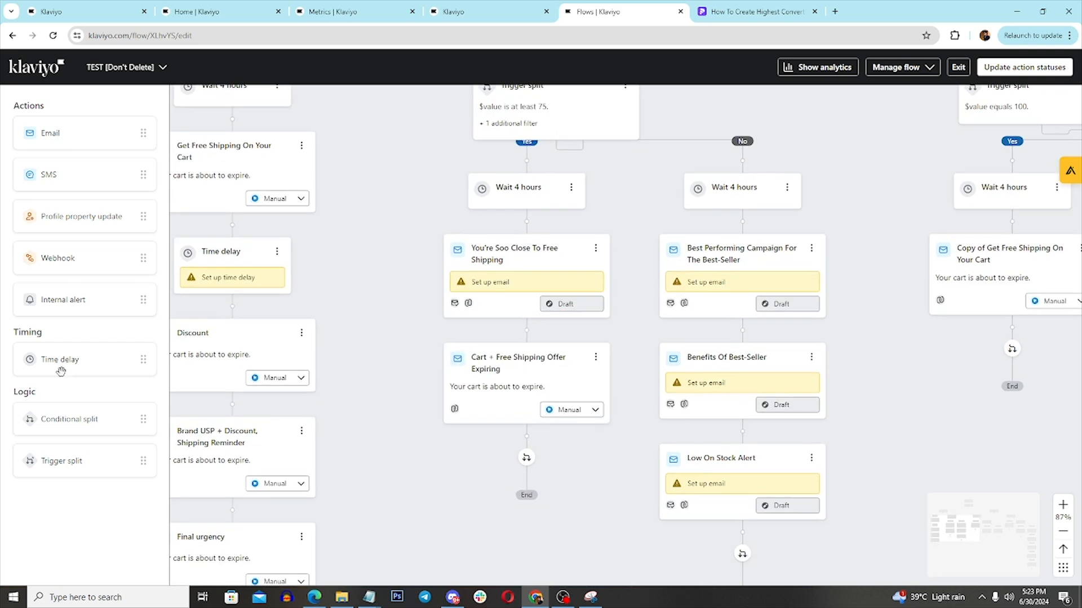
Step: Add a 1-day time delay between the "You're Soo Close To Free Shipping" and "Cart + Free Shipping Offer Expiring" emails and save it
drag(60, 360, 499, 357)
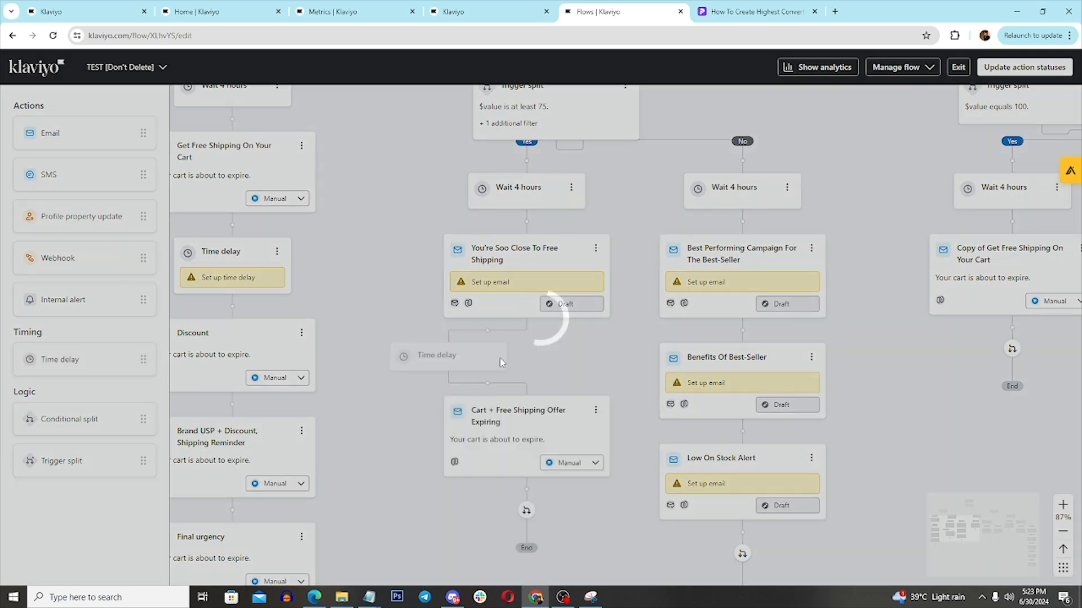
click(918, 213)
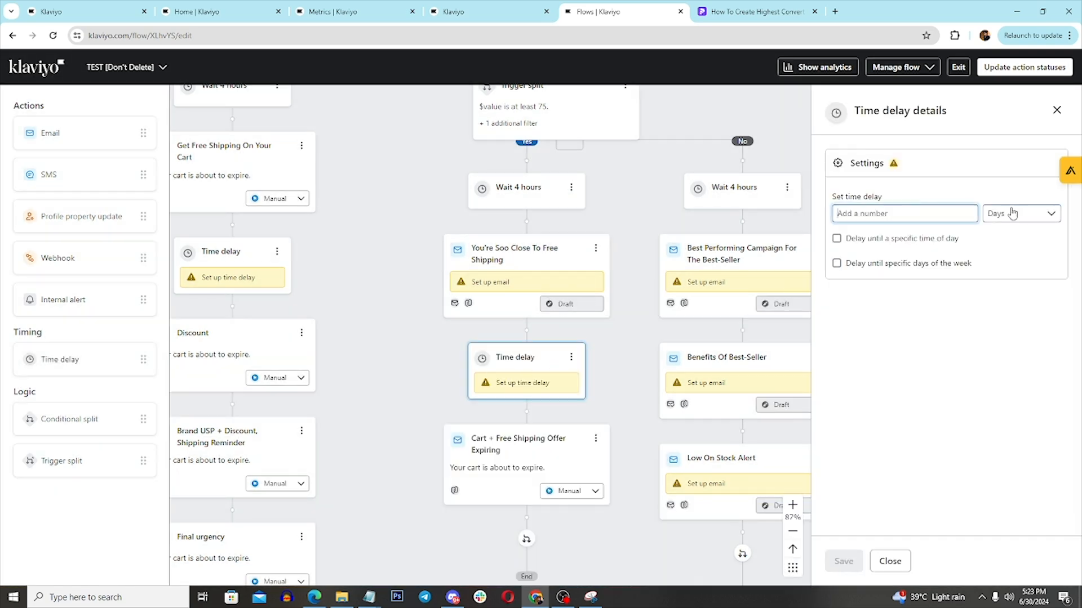
text(1)
click(843, 561)
click(1056, 110)
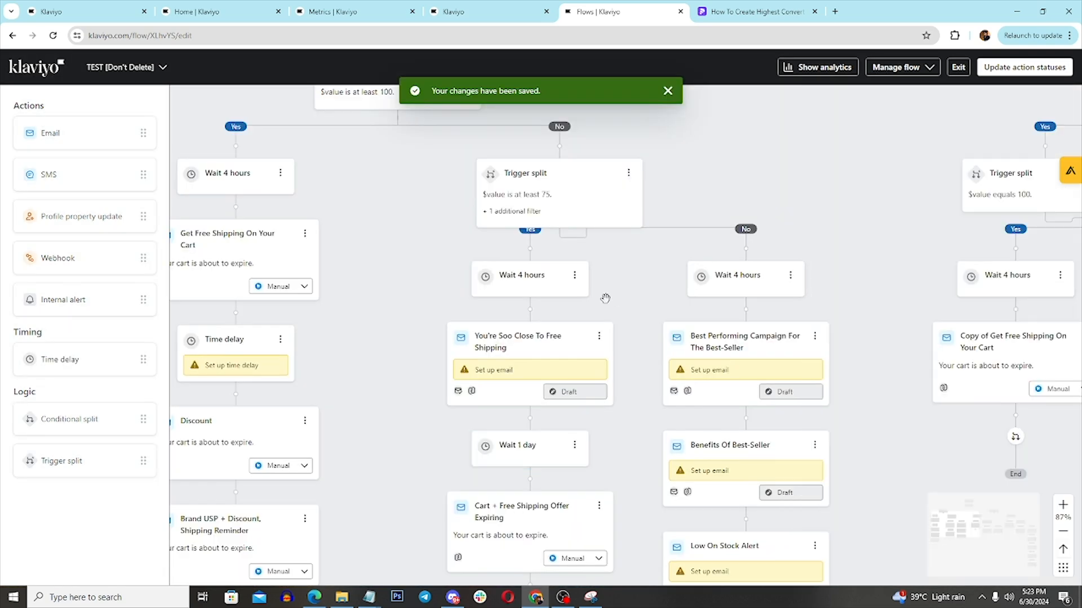
Step: Review the conditions of the "$value is at least 75" trigger split above the shipping emails, then close its details
drag(604, 302, 565, 221)
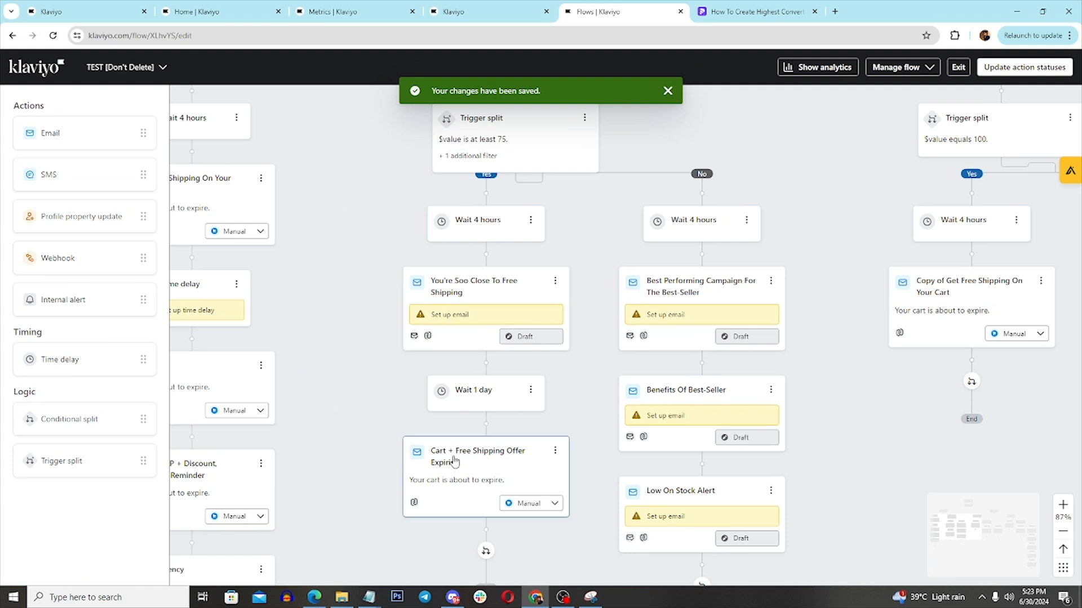
drag(590, 199, 599, 345)
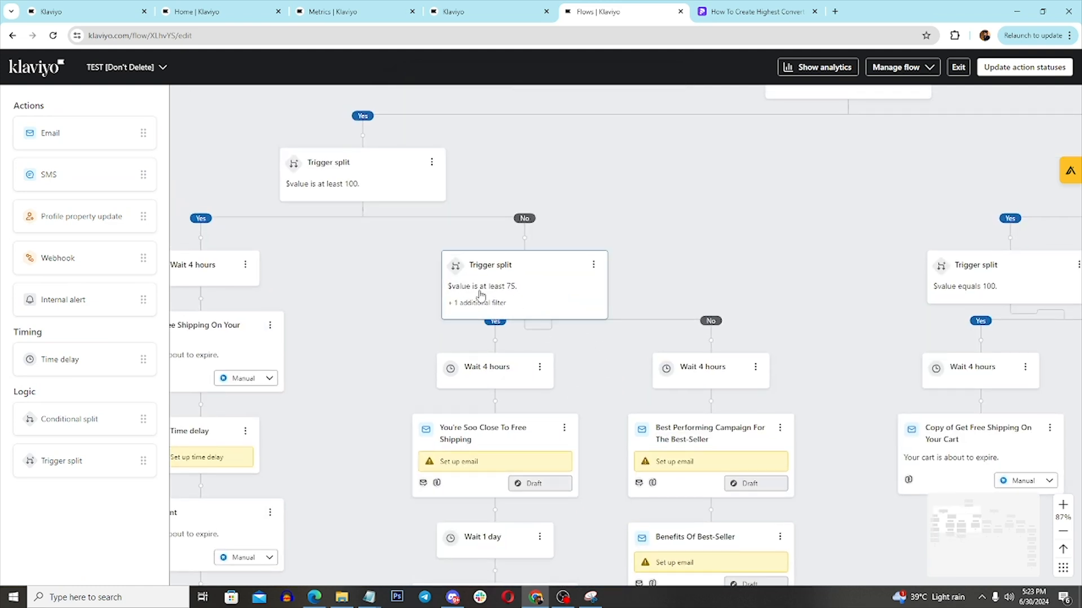
click(557, 298)
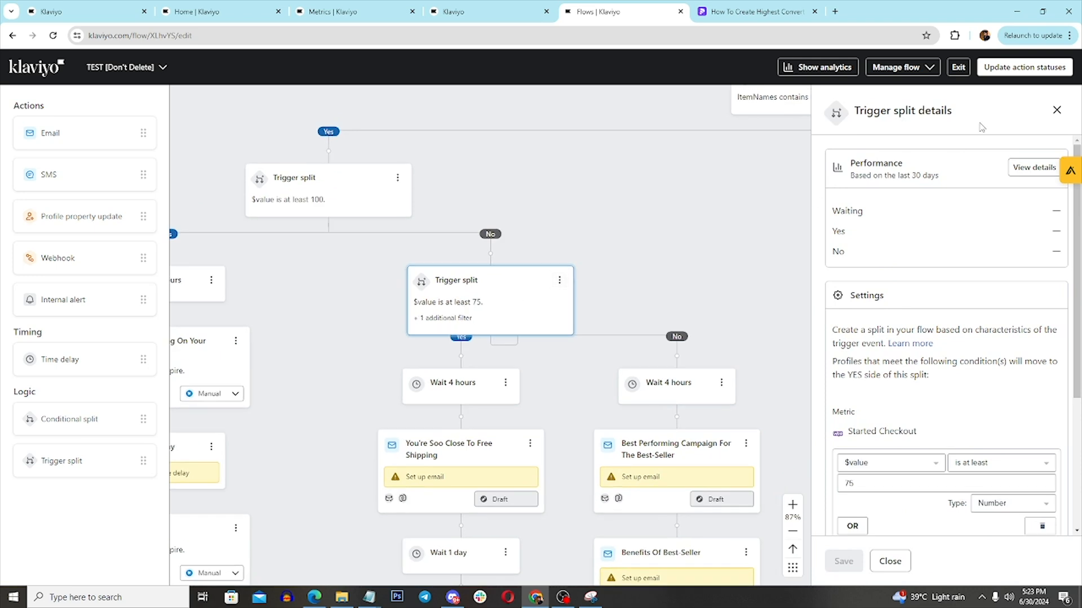
click(1056, 110)
Step: Review the details of the "Best Performing Campaign For The Best-Seller" email on the No branch, then close them
drag(700, 396, 618, 281)
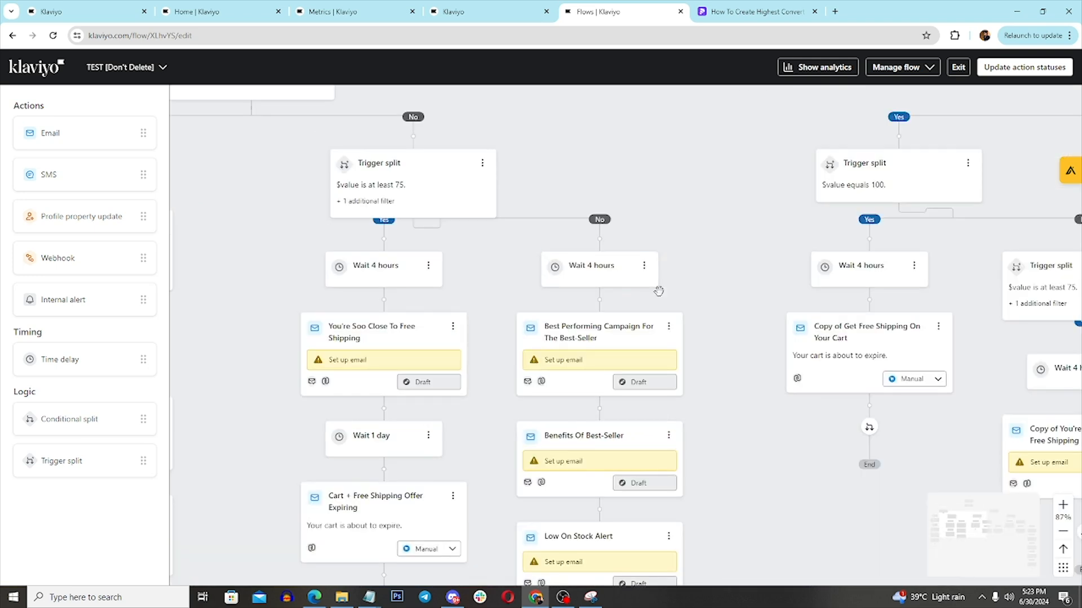
drag(749, 311, 726, 248)
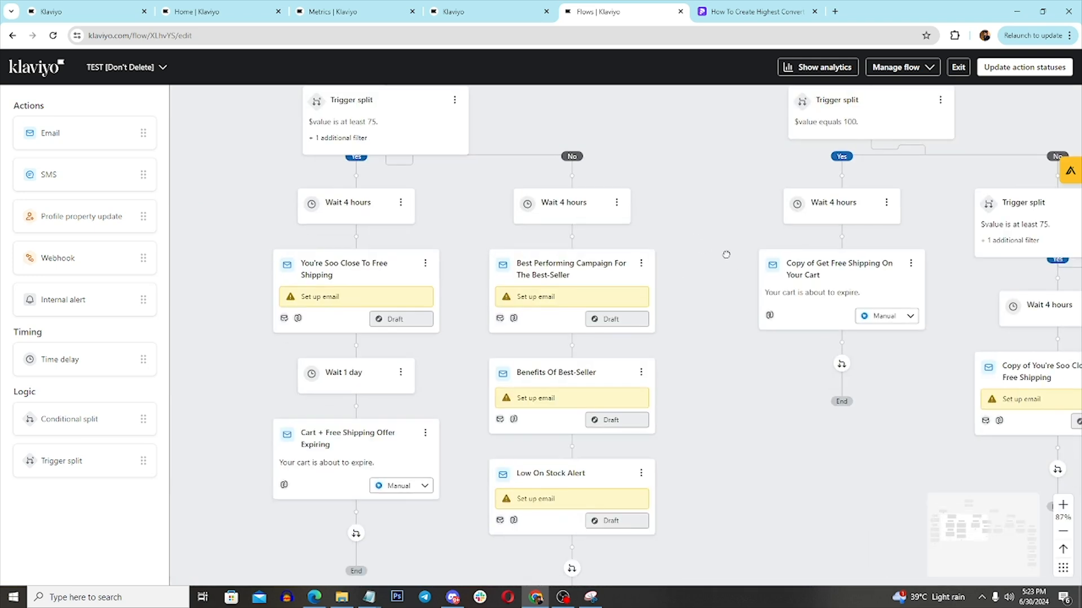
click(599, 278)
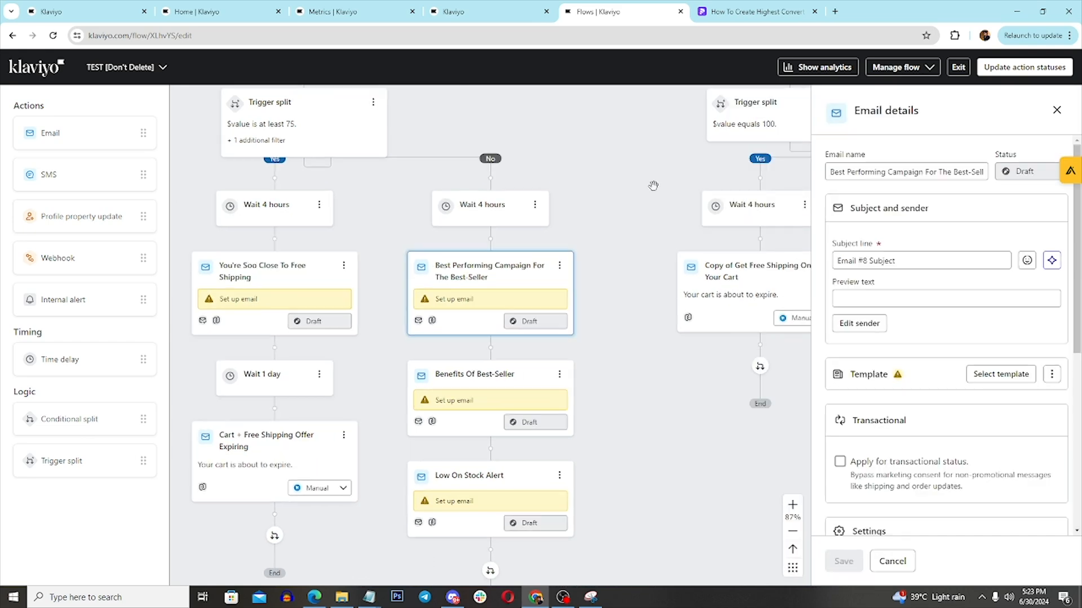
click(1057, 110)
Step: Examine the best-seller emails on the No branch and the ItemNames split above, then switch to the segment diagram in Pitch
scroll(441, 236, down, 1)
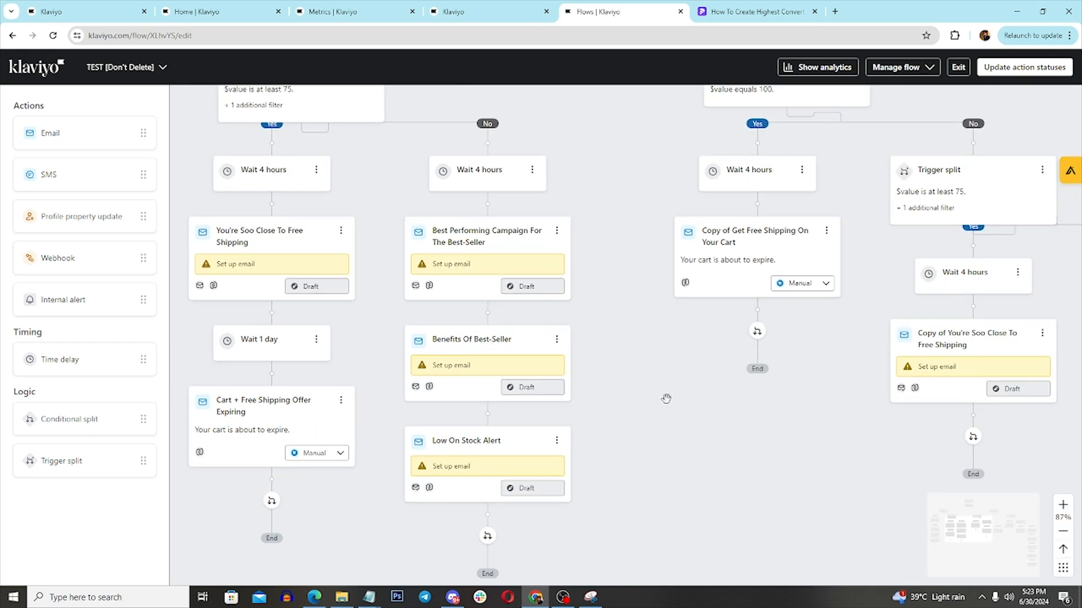
scroll(664, 398, up, 3)
scroll(663, 398, left, 3)
scroll(740, 212, down, 3)
scroll(739, 212, right, 4)
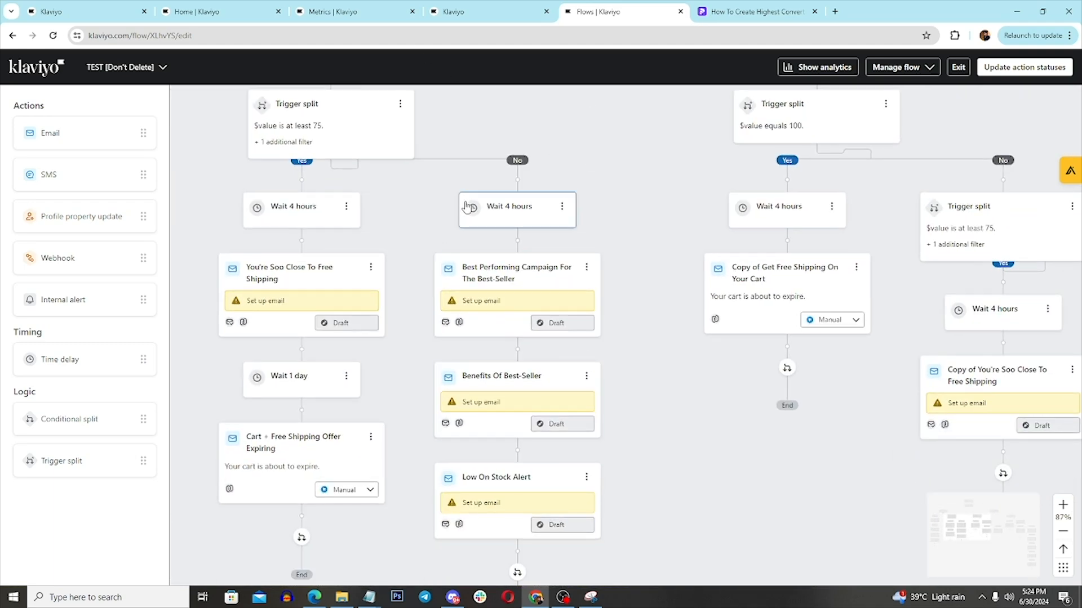
scroll(464, 244, up, 3)
scroll(752, 357, left, 4)
drag(752, 358, 569, 338)
scroll(569, 339, up, 1)
scroll(569, 339, right, 1)
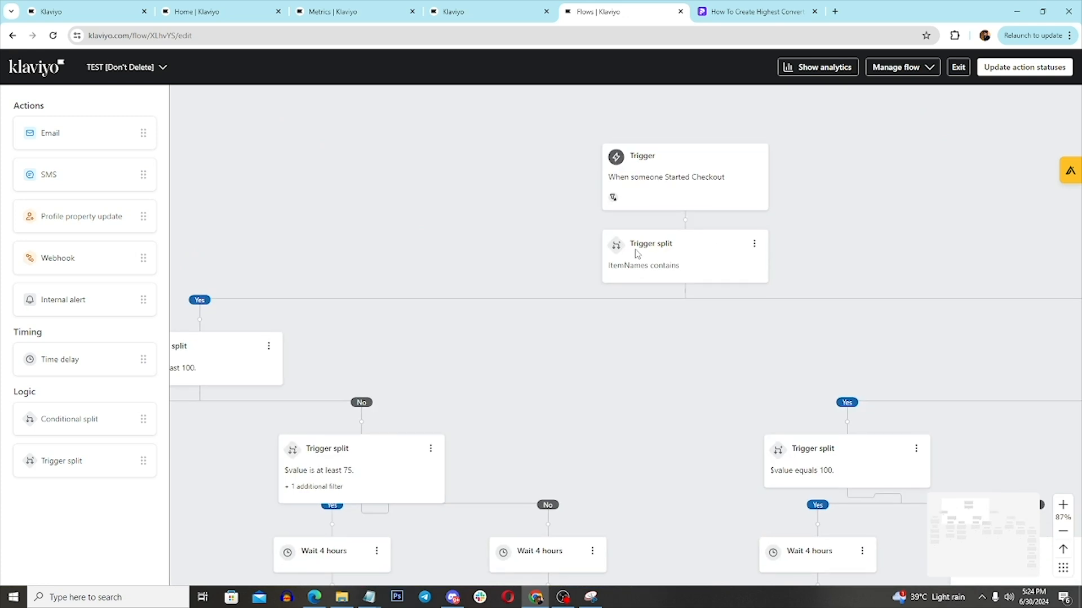
scroll(578, 363, down, 1)
scroll(577, 363, left, 1)
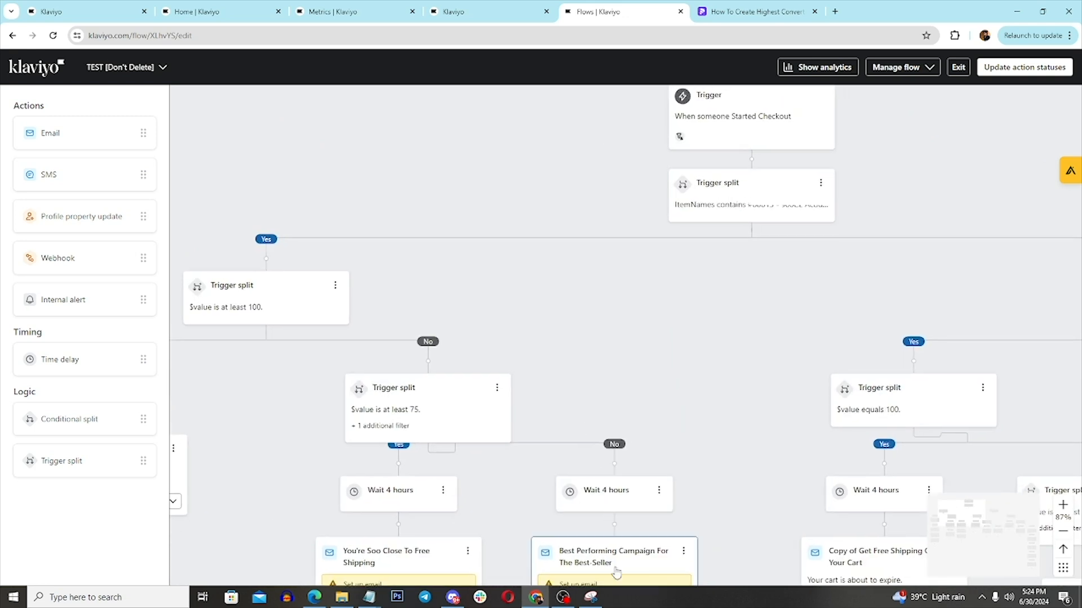
click(713, 6)
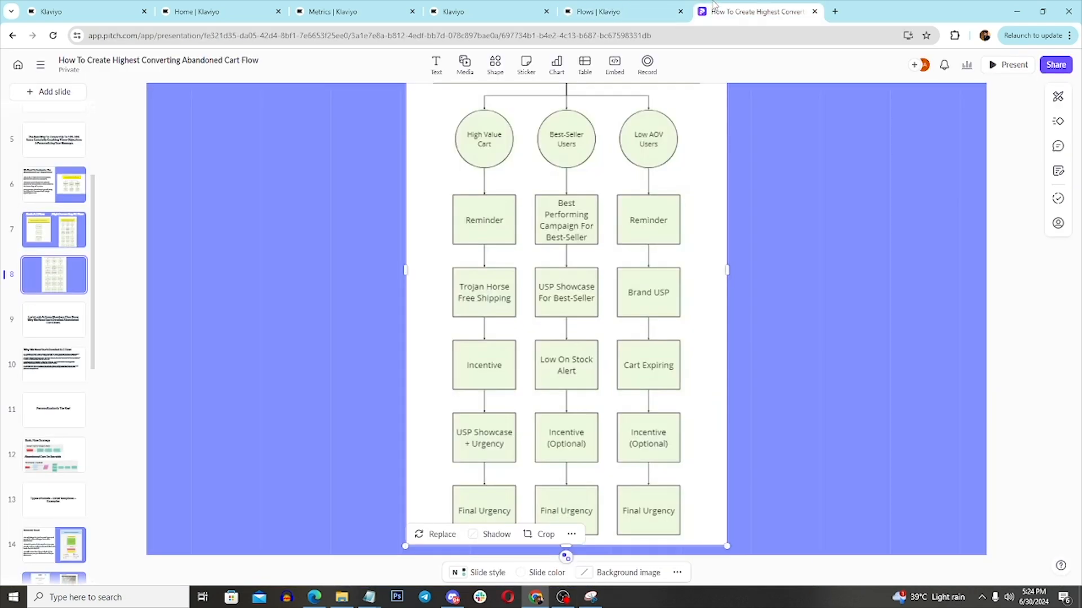
Step: Capture a screen snip of the segment circles and annotate High Value Cart and Best-Seller Users with red handwriting, a loop and arrows
click(599, 593)
click(524, 138)
drag(359, 90, 793, 214)
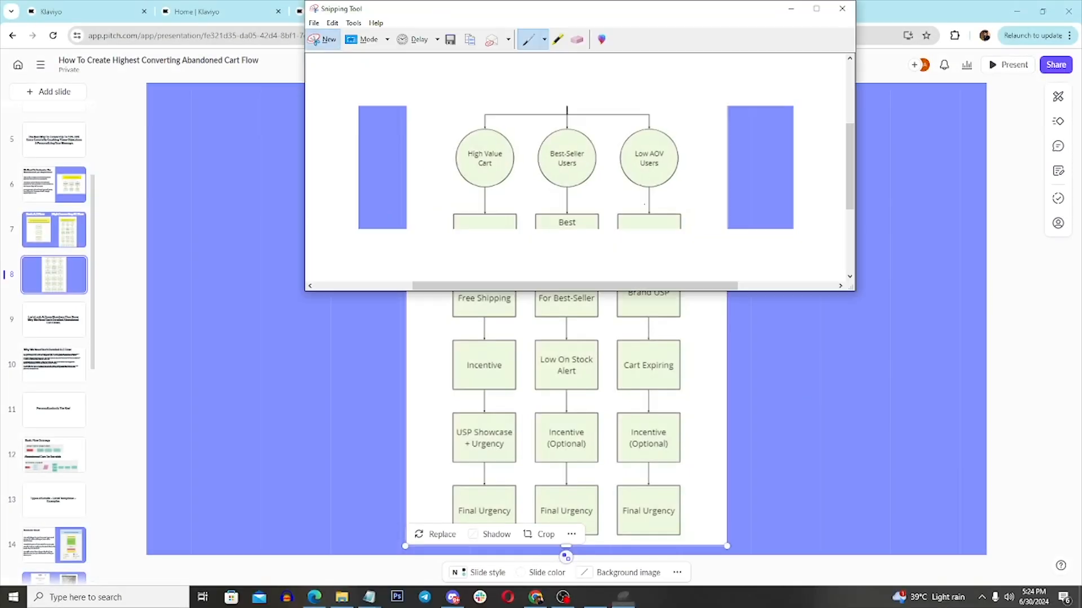
drag(414, 192, 449, 192)
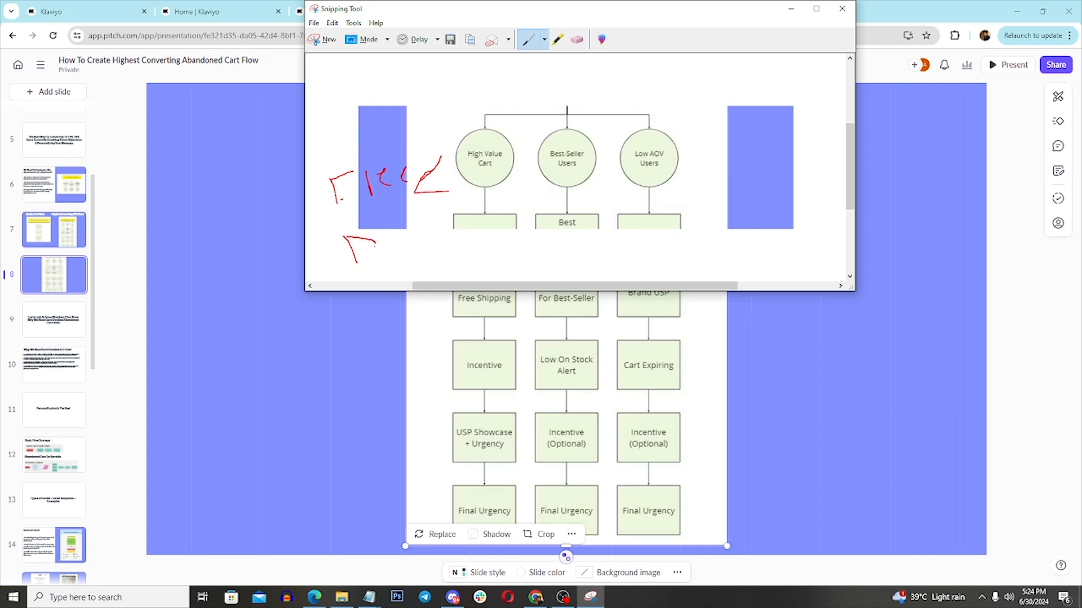
mouse_move(473, 143)
mouse_down()
mouse_move(451, 163)
mouse_move(478, 116)
mouse_up()
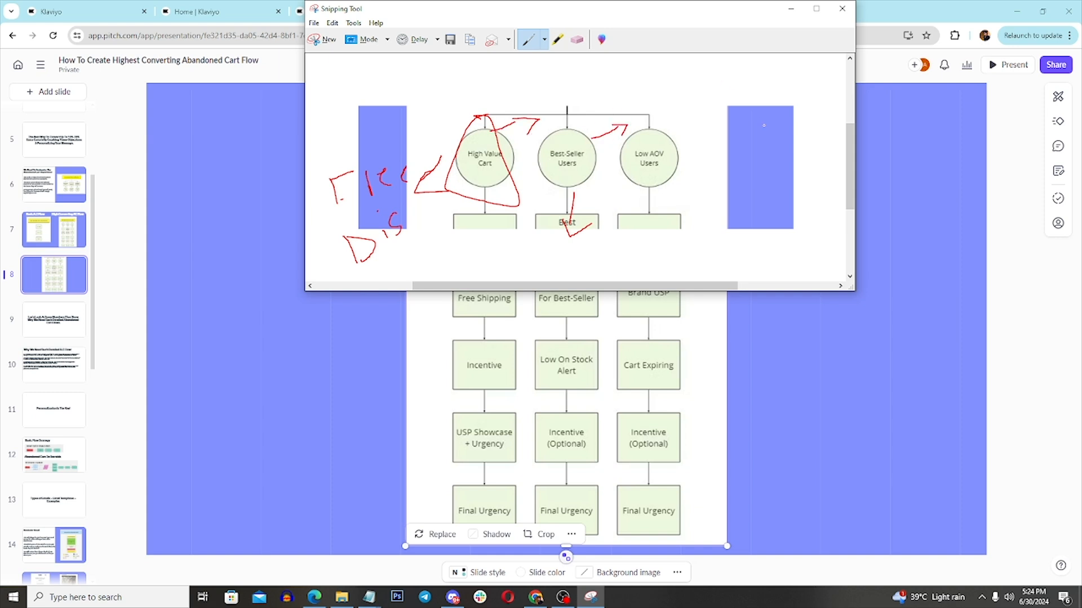
Step: Handwrite "Bes" and "AOV" above the snipped diagram, underline them, and draw an arrow from AOV toward the High Value segment
scroll(763, 125, up, 3)
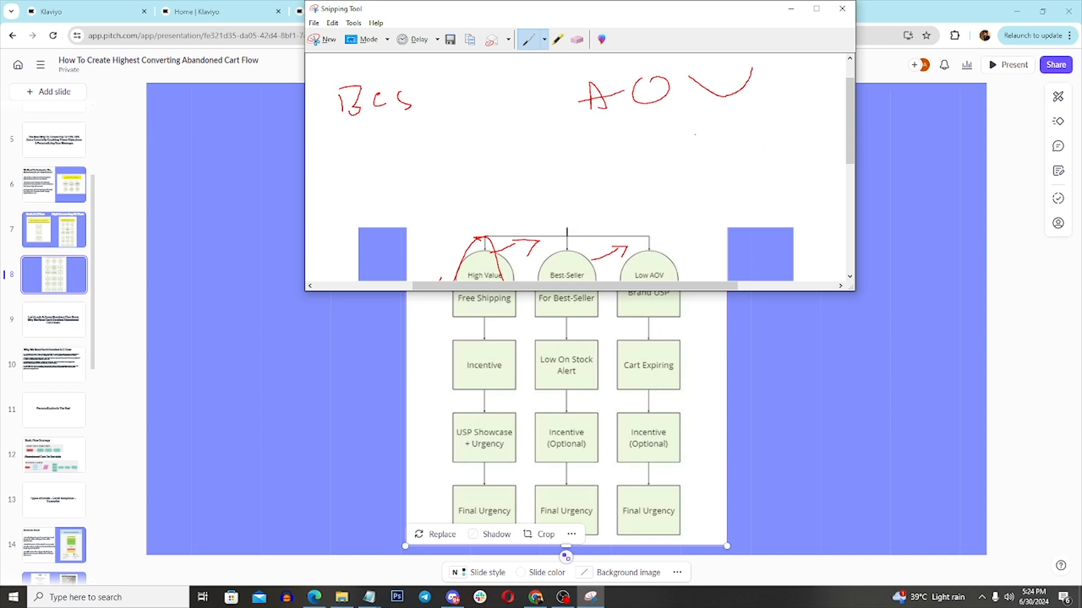
drag(783, 107, 378, 137)
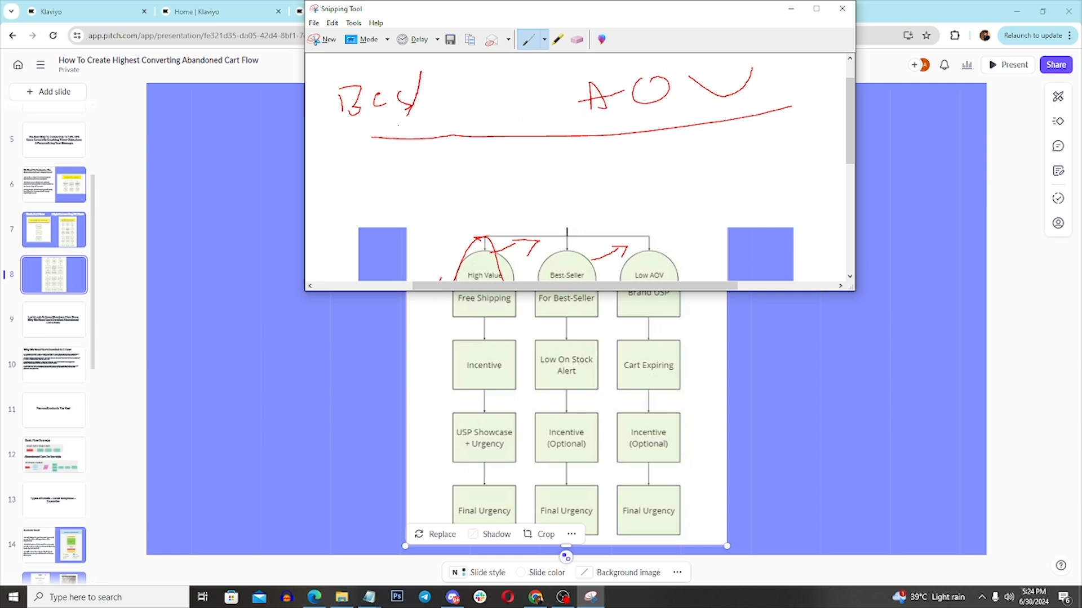
scroll(475, 167, down, 1)
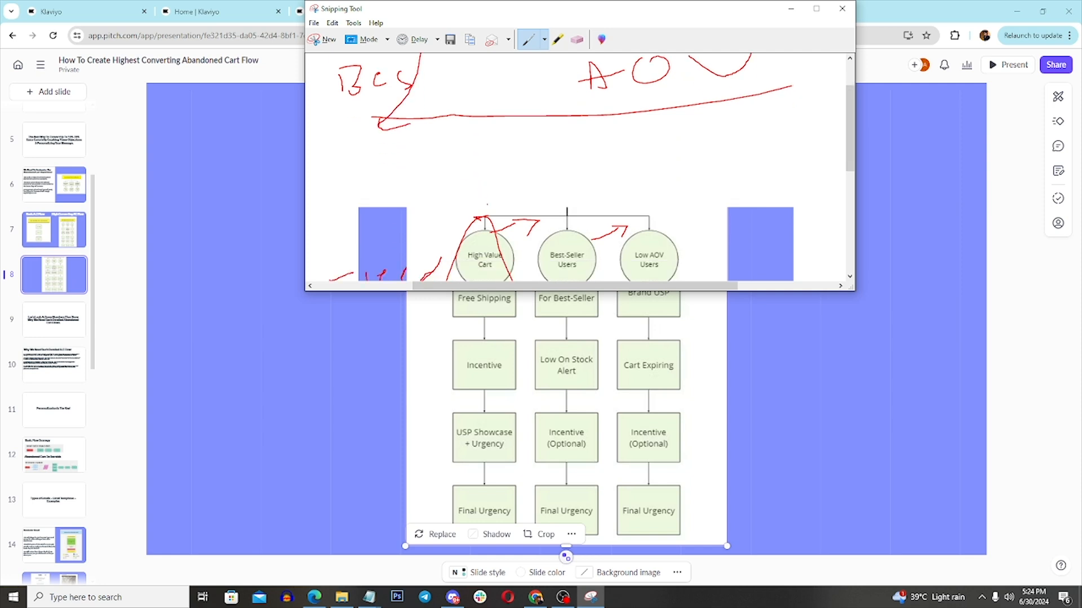
scroll(550, 213, up, 1)
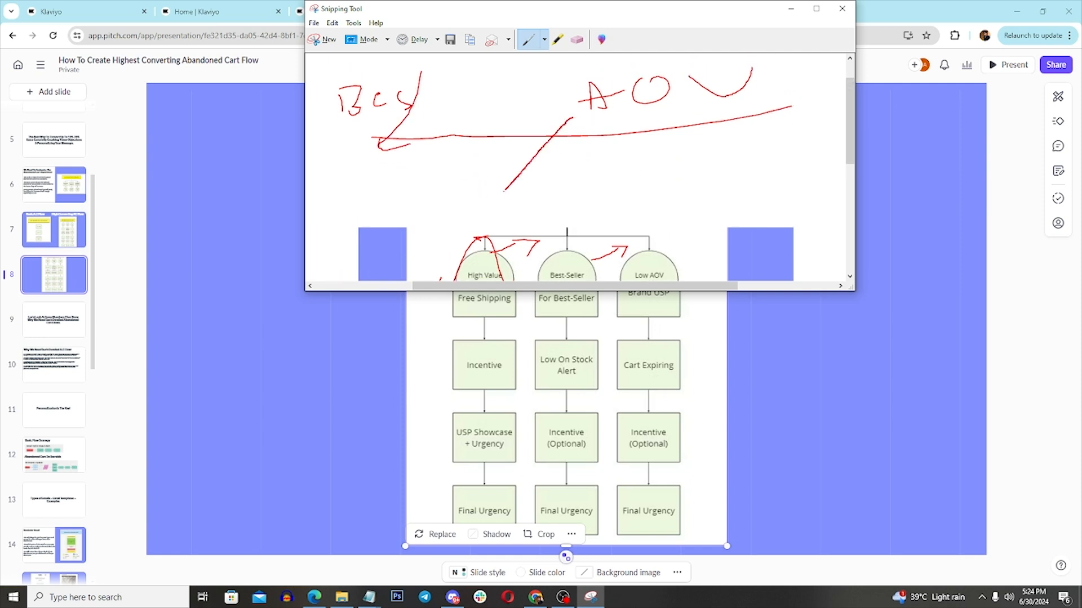
Step: Return to the Klaviyo flow editor and examine the free-shipping and best-seller email sequences under the first "$value is at least 75" split
click(294, 102)
click(482, 6)
click(393, 5)
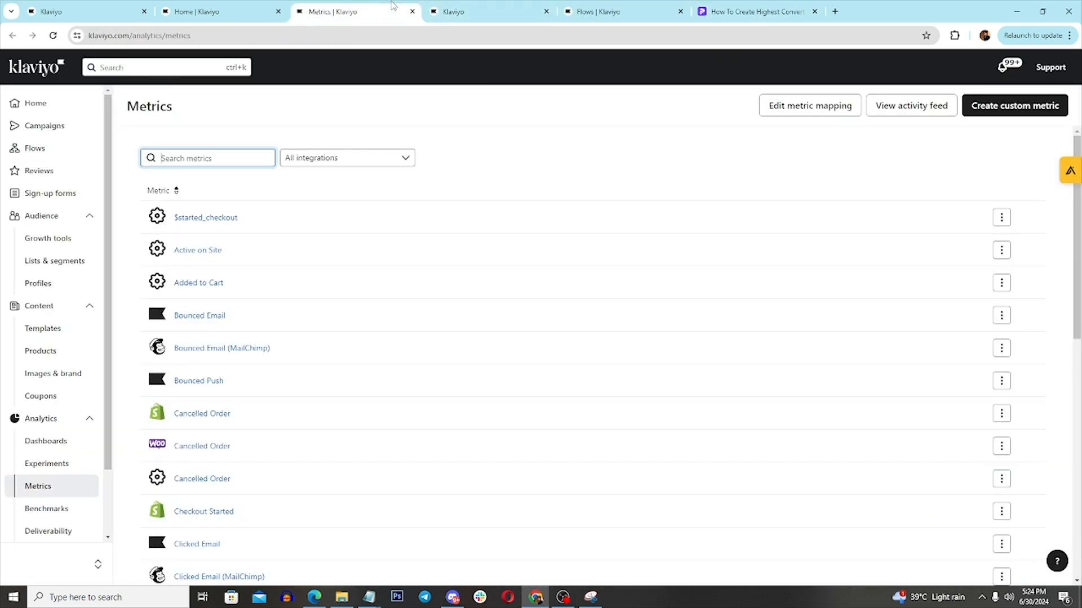
click(260, 5)
click(645, 6)
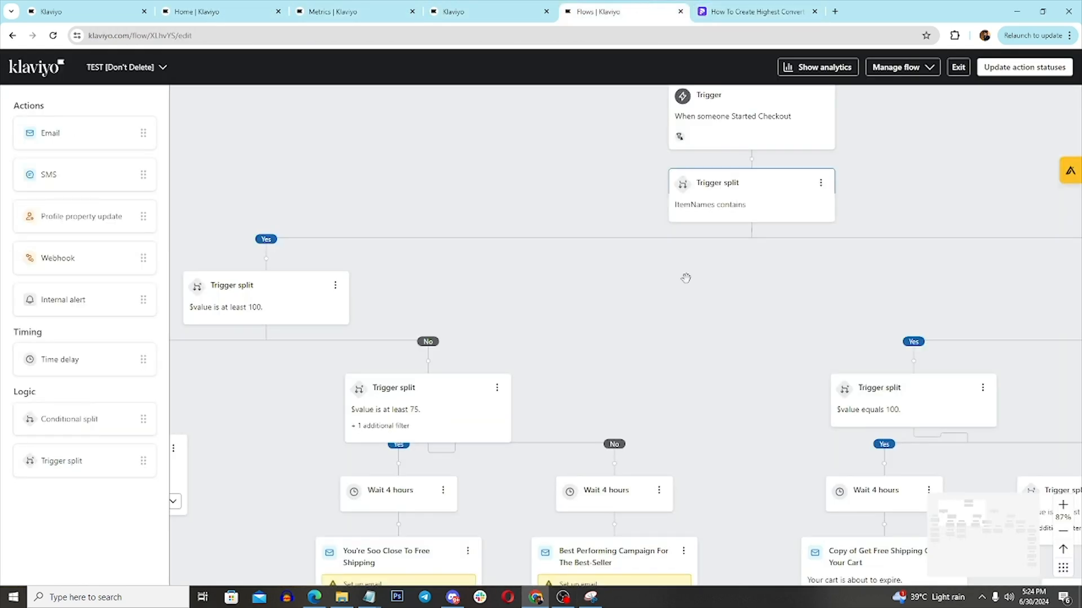
drag(722, 358, 784, 330)
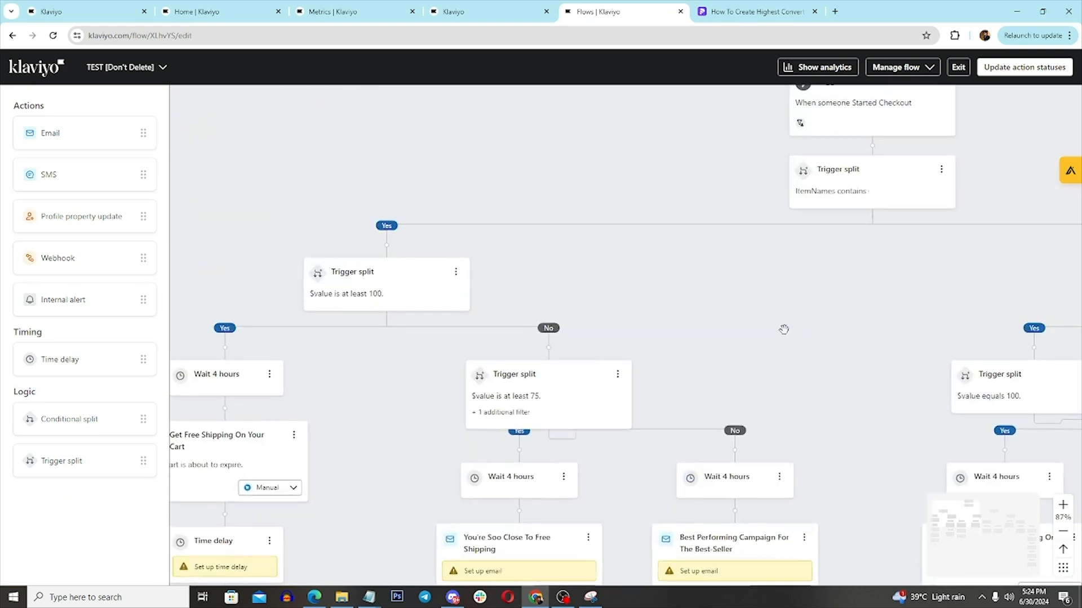
drag(856, 325, 781, 139)
drag(724, 201, 731, 89)
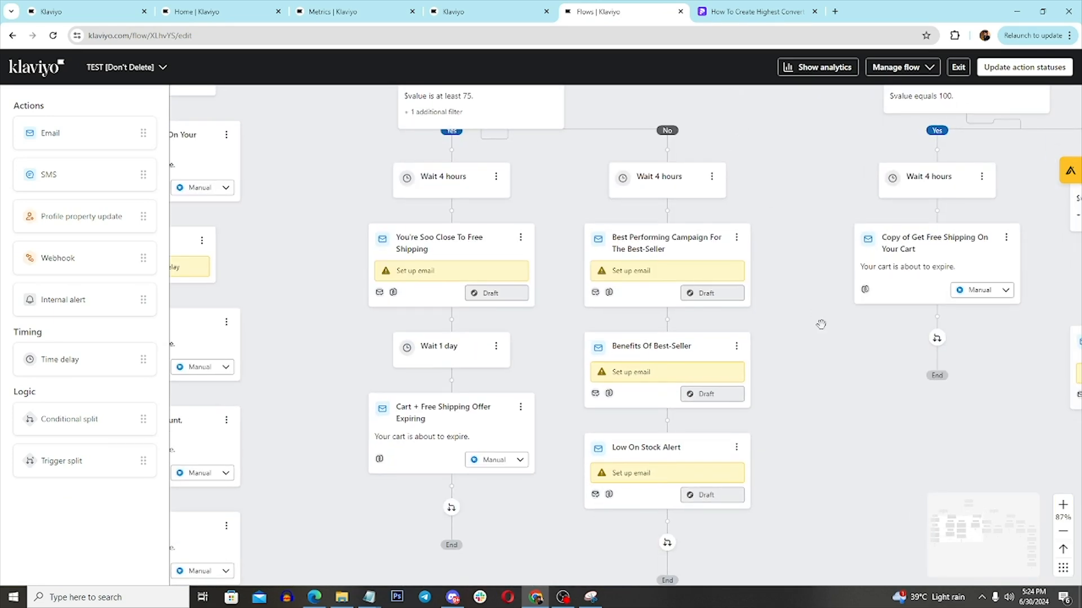
drag(766, 122, 762, 54)
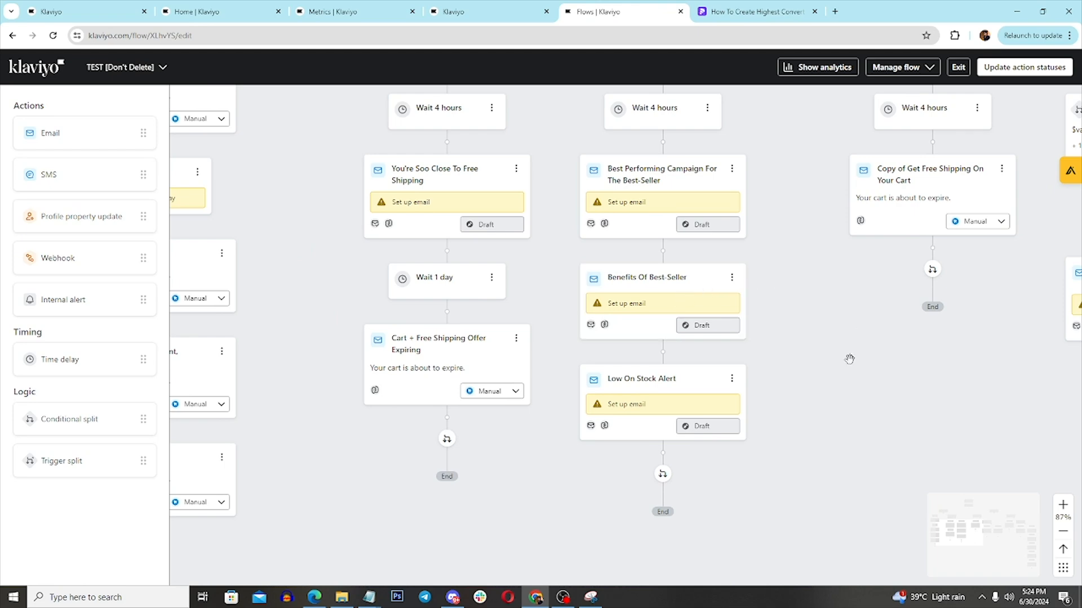
drag(848, 358, 817, 282)
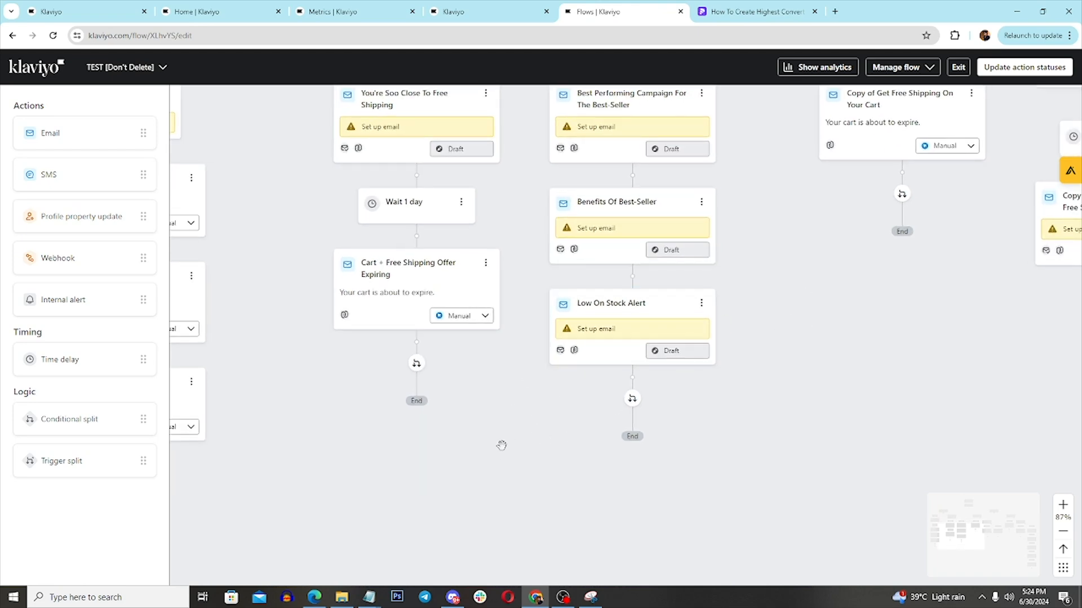
Step: Examine the "$value is at least 100" split with its email sequence, then the ItemNames splits above it
drag(502, 446, 504, 551)
drag(322, 189, 675, 447)
drag(666, 263, 691, 316)
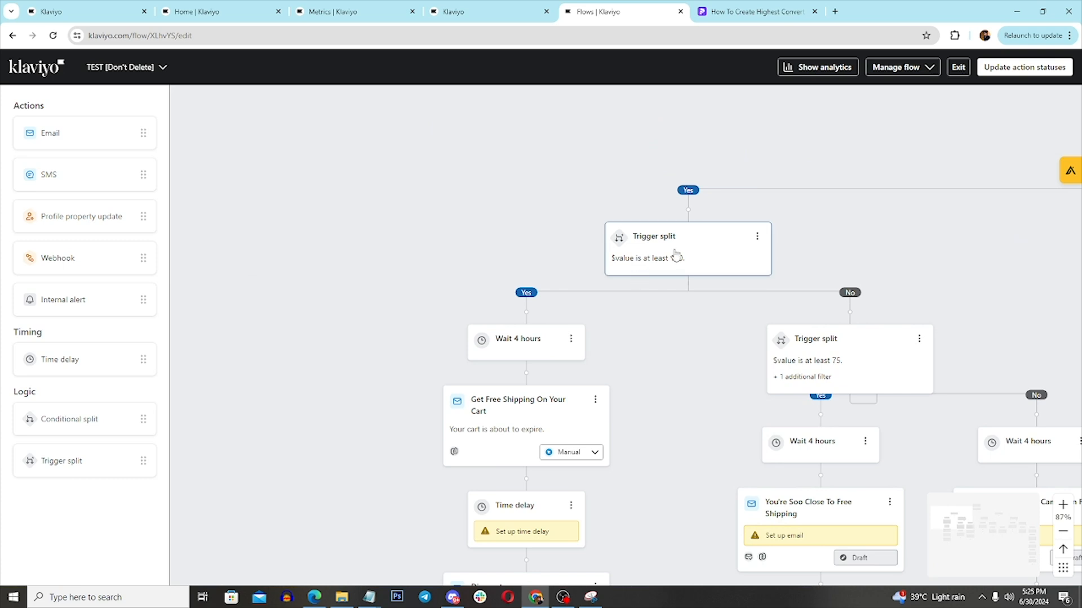
scroll(548, 364, down, 3)
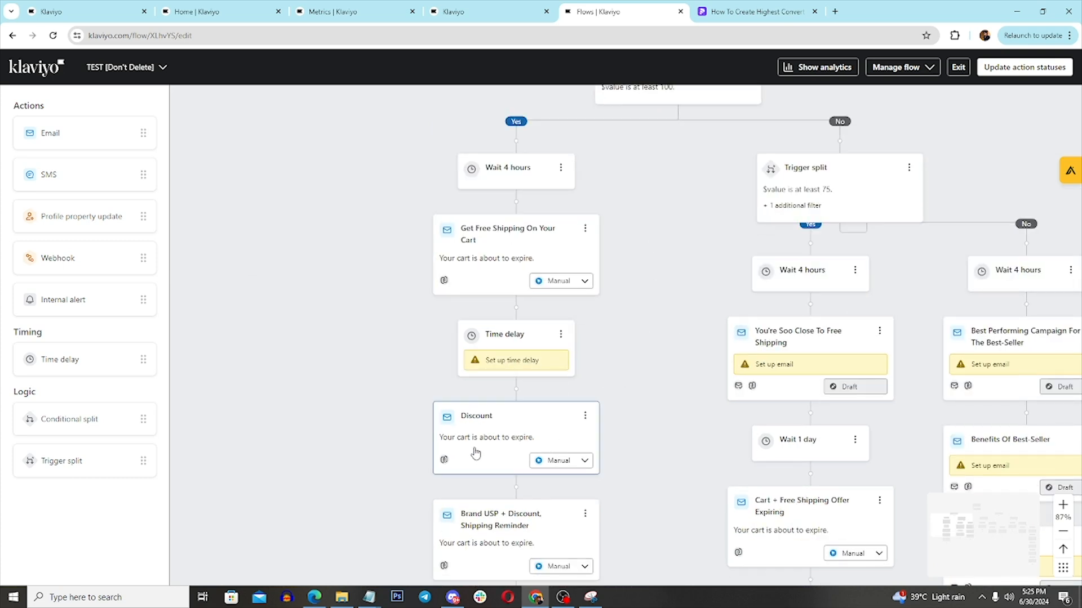
drag(692, 313, 467, 264)
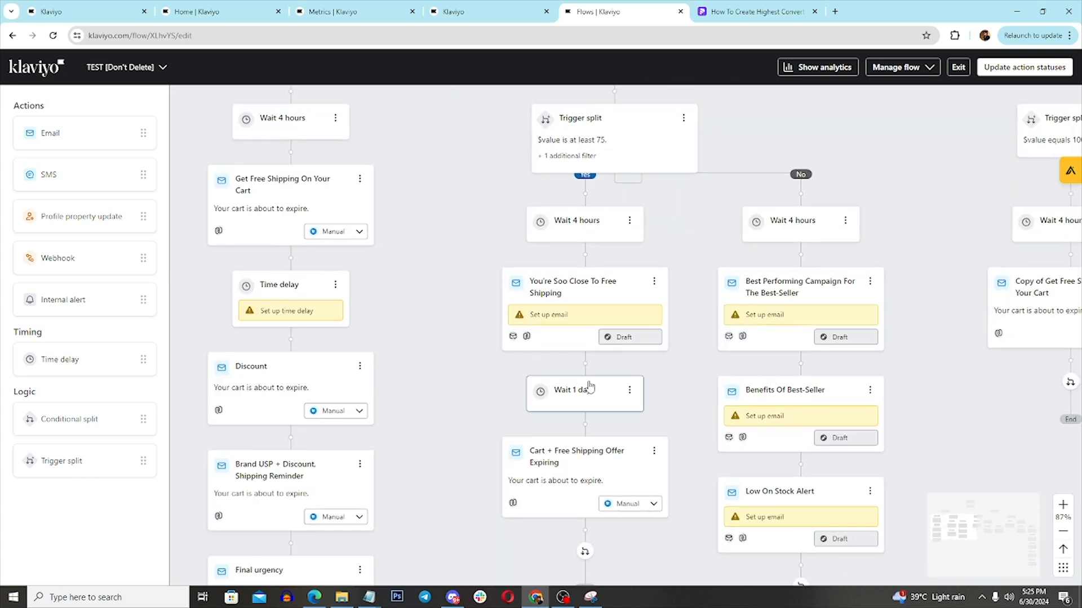
drag(884, 198, 544, 356)
drag(553, 154, 643, 263)
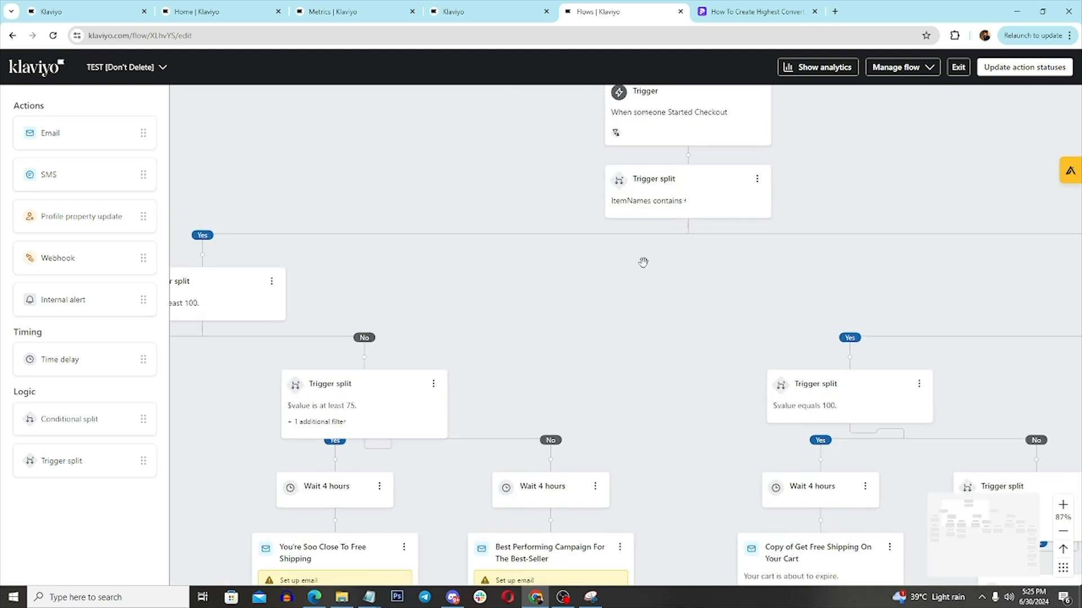
drag(831, 276, 527, 399)
Step: Capture a new snip of the Started Checkout trigger with the first ItemNames split and circle that split in red
click(597, 599)
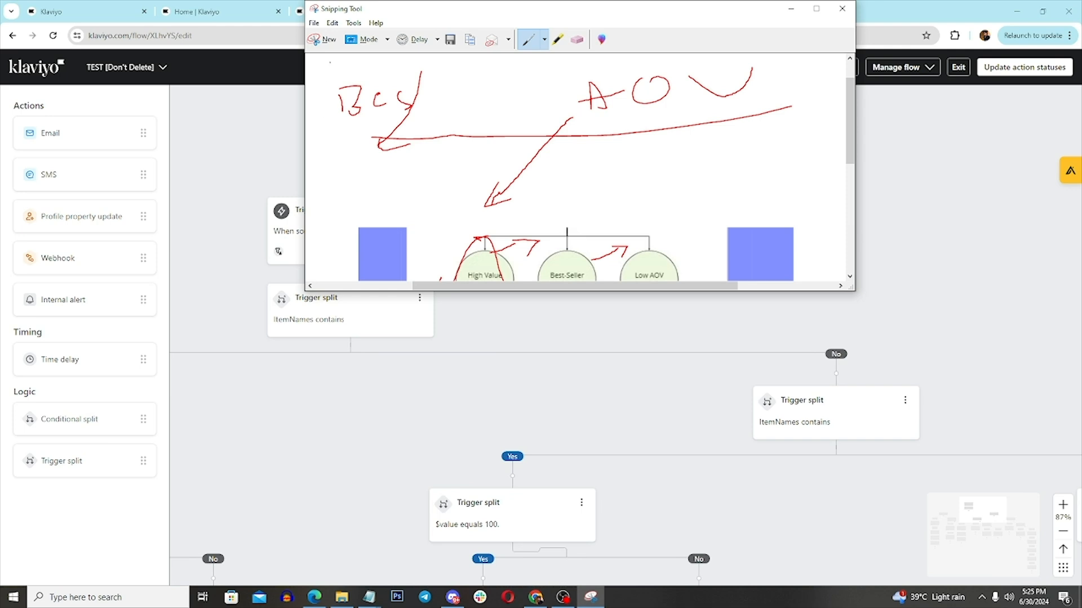
click(324, 41)
drag(194, 142, 501, 371)
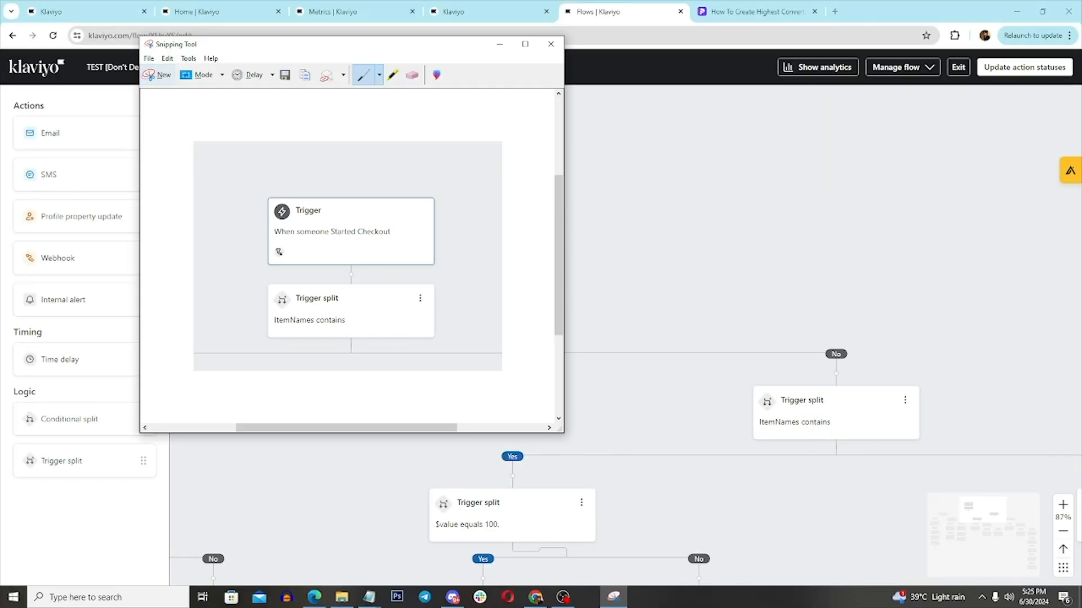
mouse_move(438, 272)
mouse_down()
mouse_move(229, 299)
mouse_move(351, 251)
mouse_up()
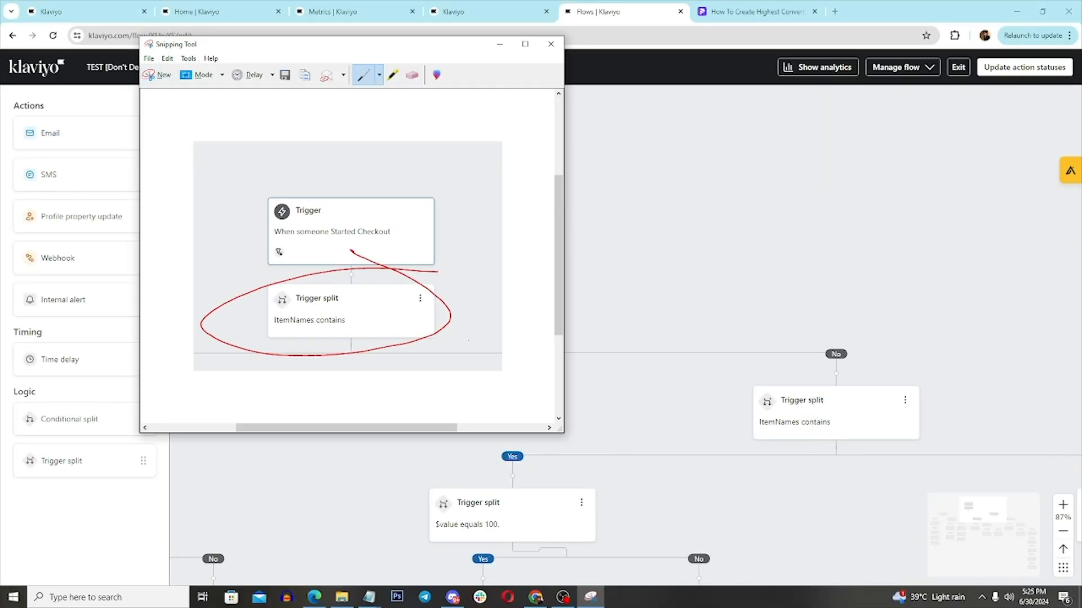
Step: Snip the second ItemNames split on the No branch, circle it in red, and put the snip window away
click(159, 74)
drag(509, 225, 993, 458)
drag(779, 360, 794, 389)
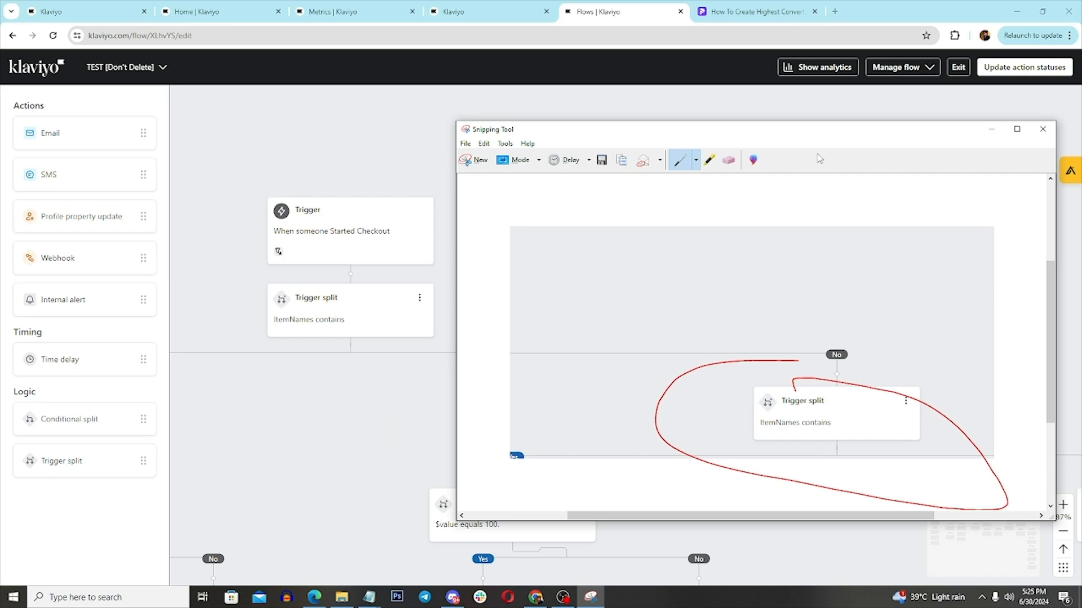
click(984, 116)
Step: Examine the value splits, 4-hour delays and copied emails under the second ItemNames split
drag(980, 359, 1021, 180)
drag(397, 341, 397, 303)
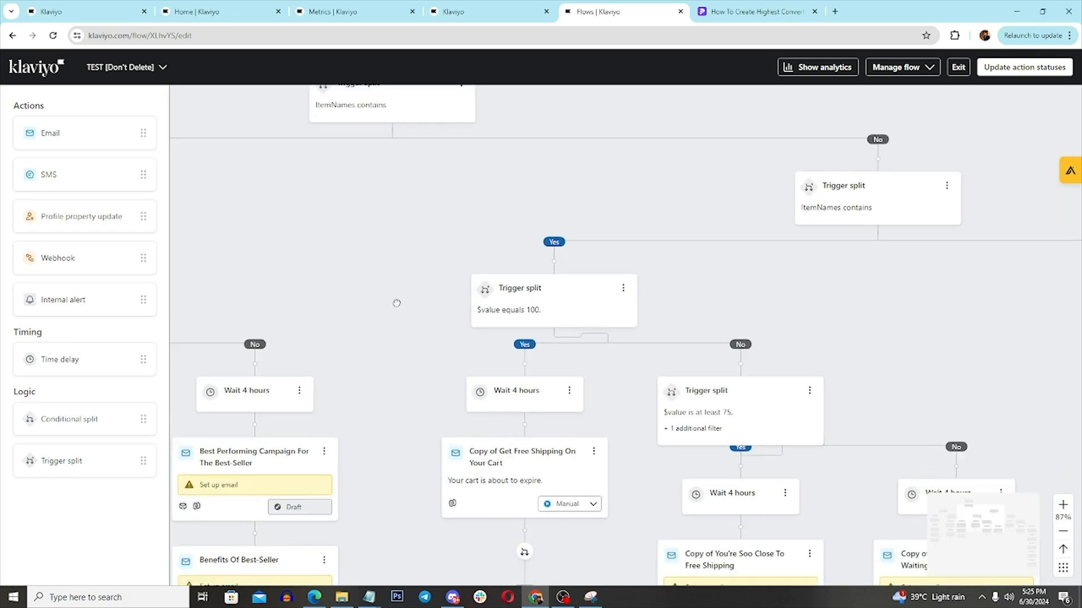
drag(626, 369, 612, 277)
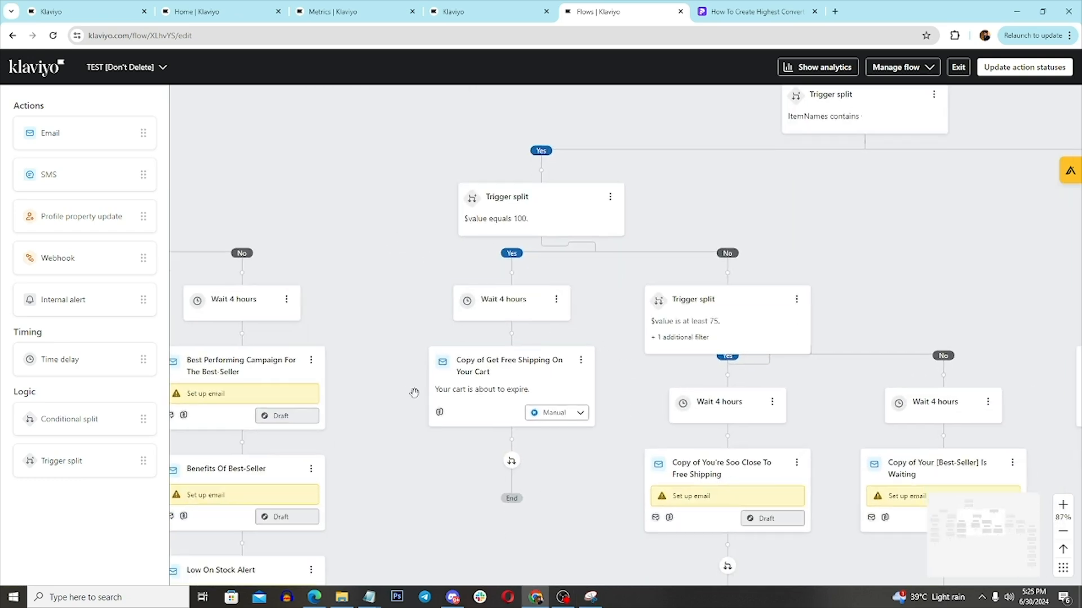
drag(349, 309, 892, 303)
drag(790, 273, 376, 319)
drag(956, 304, 1049, 340)
drag(591, 215, 830, 92)
drag(666, 208, 827, 189)
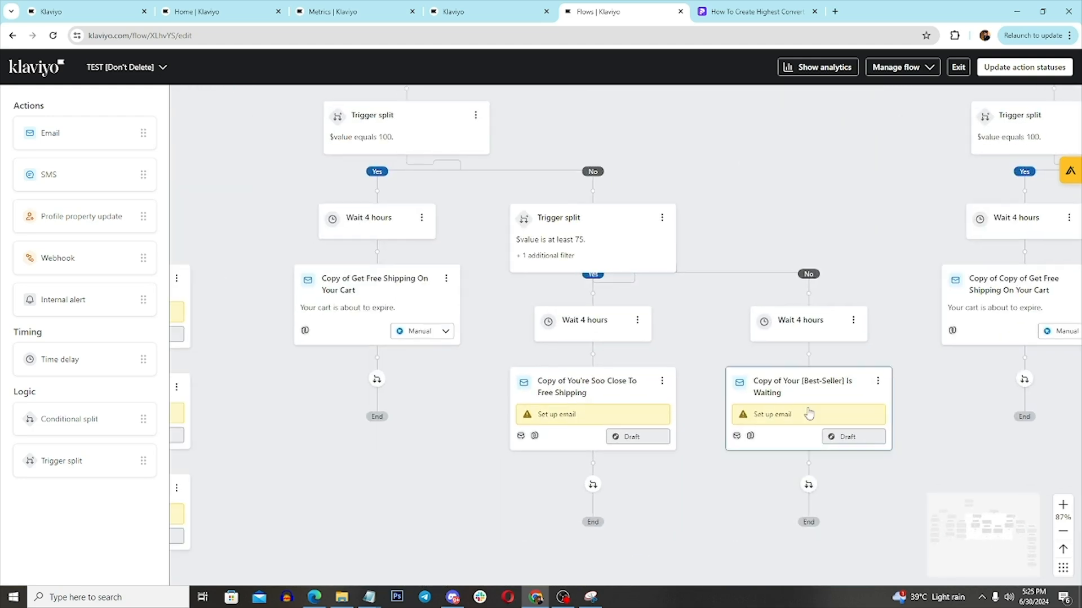
drag(729, 344, 574, 182)
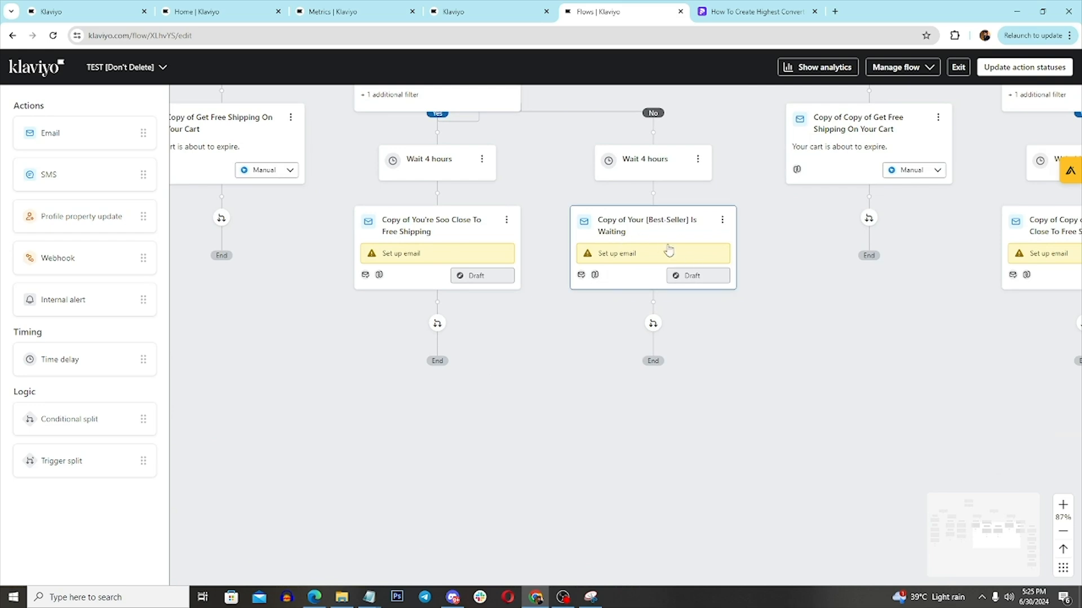
drag(558, 238, 588, 525)
drag(540, 271, 519, 294)
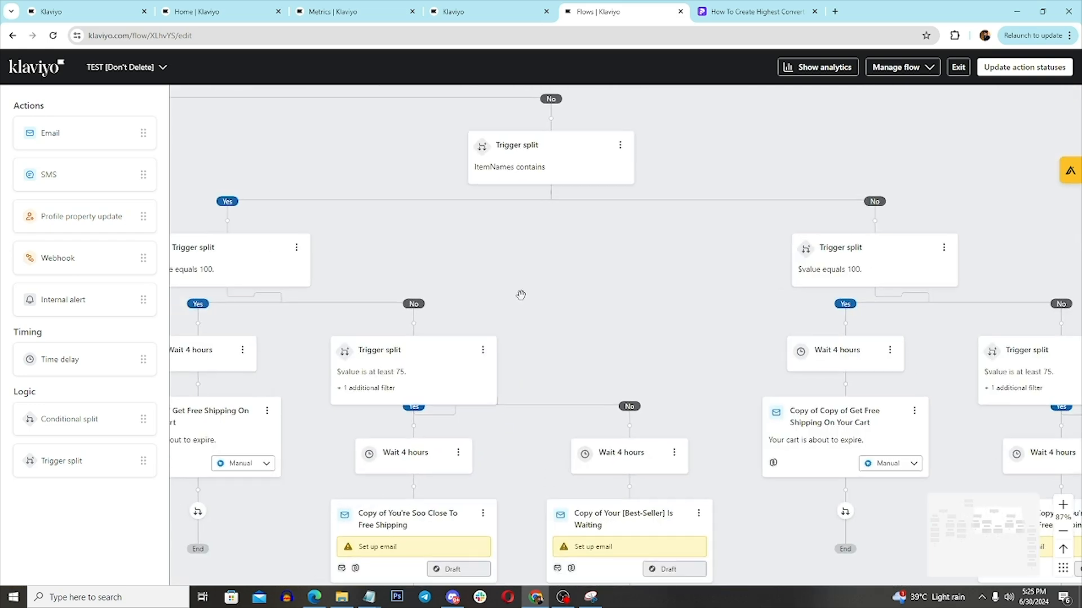
drag(466, 273, 623, 261)
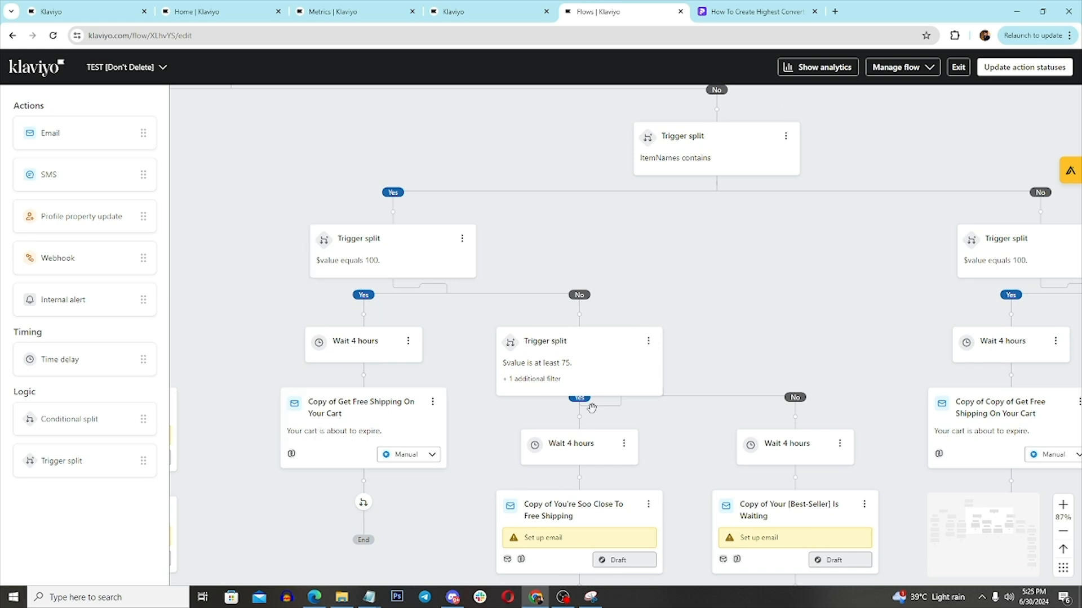
drag(631, 248, 558, 119)
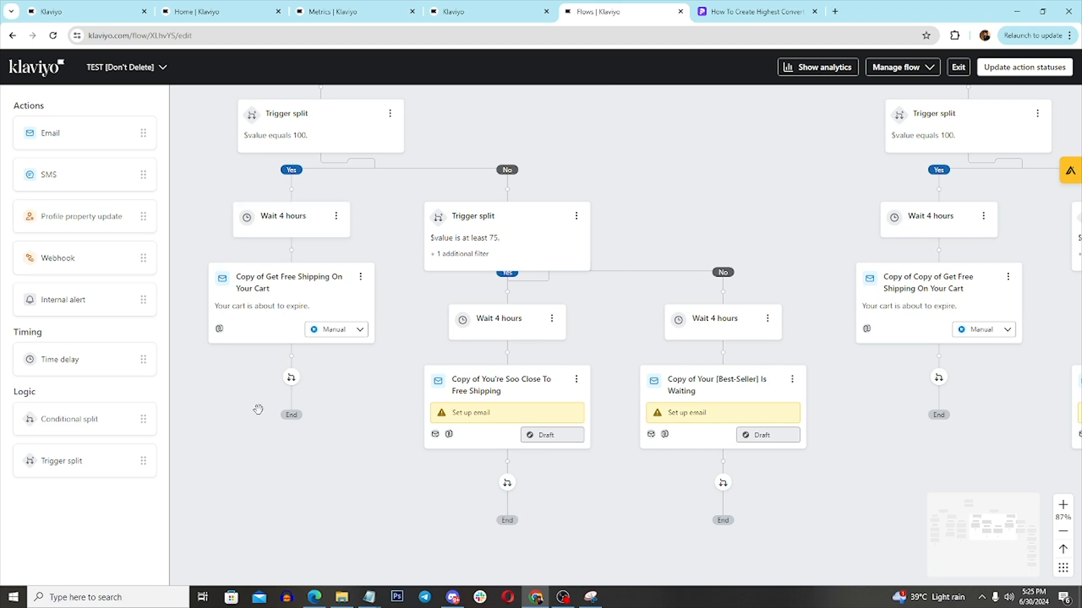
Step: Compare the second item's short email branches with the full email sequences built under the first ItemNames split
drag(237, 413, 483, 440)
drag(747, 366, 420, 306)
drag(299, 413, 624, 398)
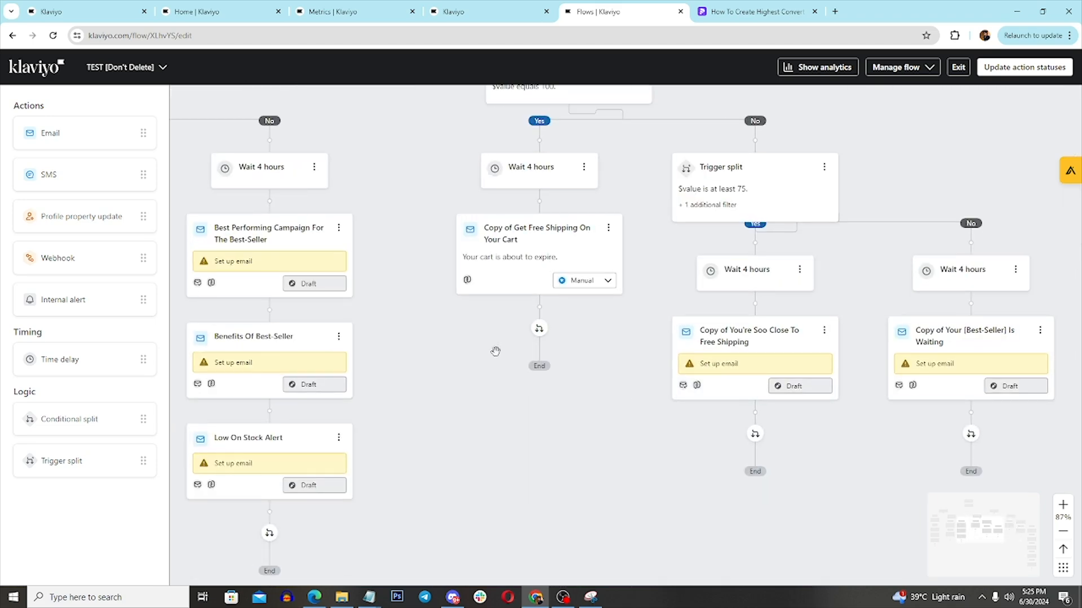
drag(418, 381, 772, 373)
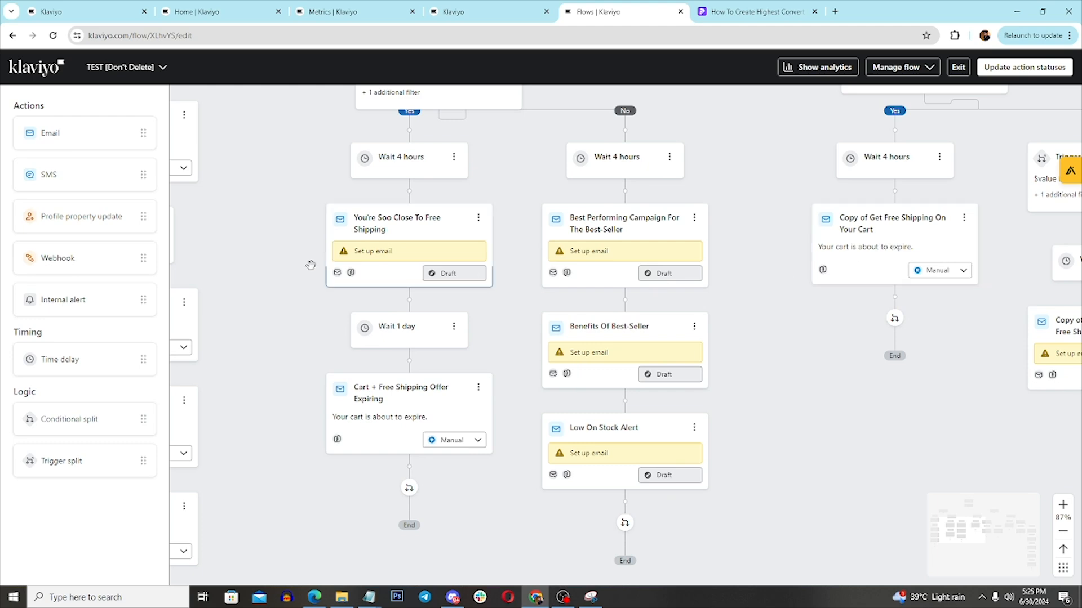
drag(310, 266, 629, 228)
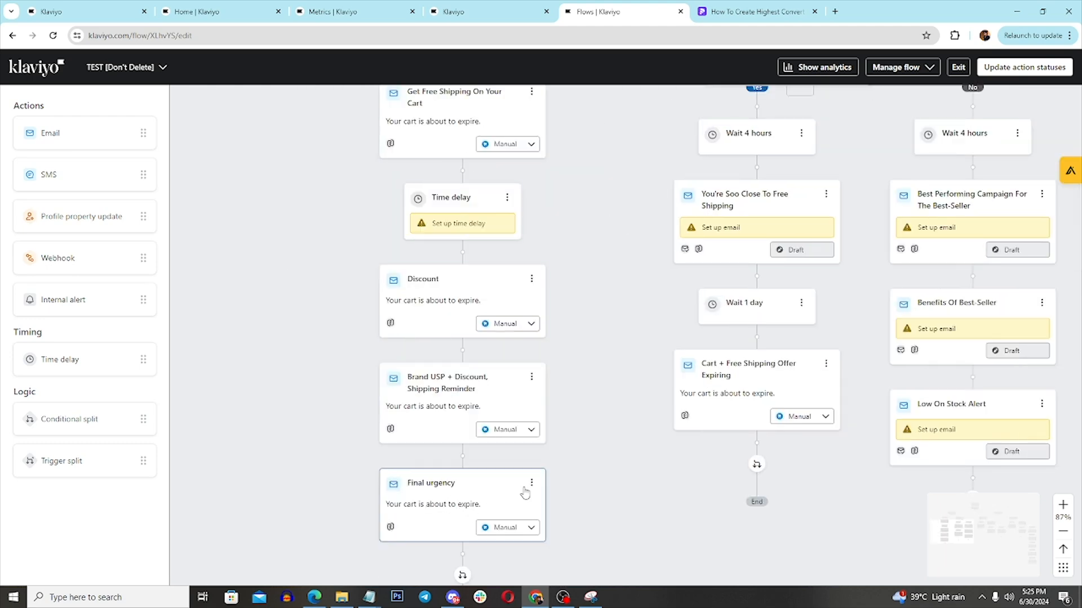
drag(601, 268, 489, 430)
drag(1028, 469, 650, 430)
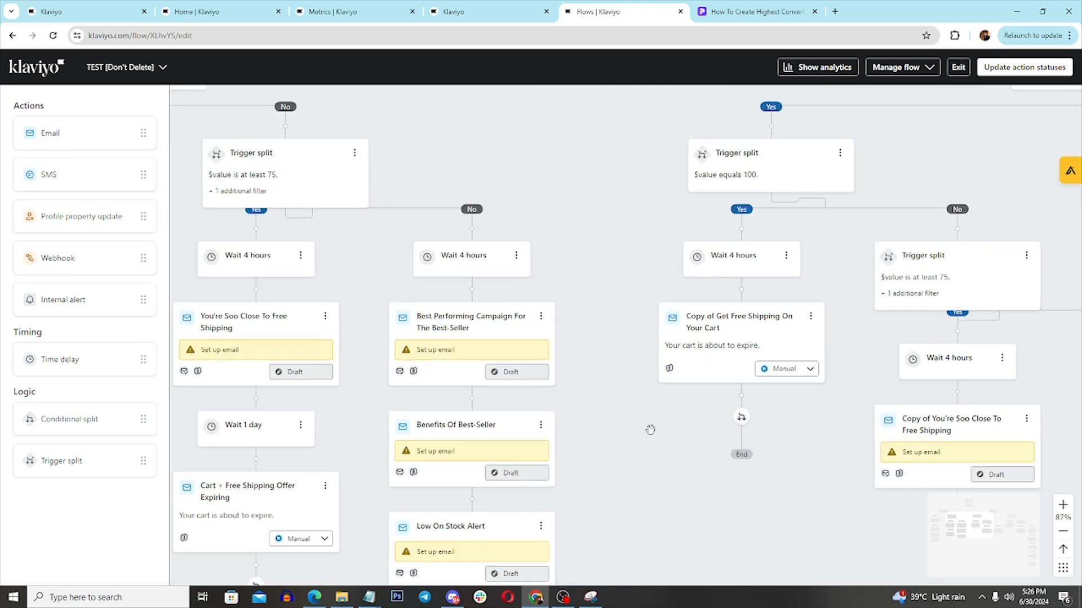
drag(811, 433, 744, 475)
drag(655, 469, 300, 422)
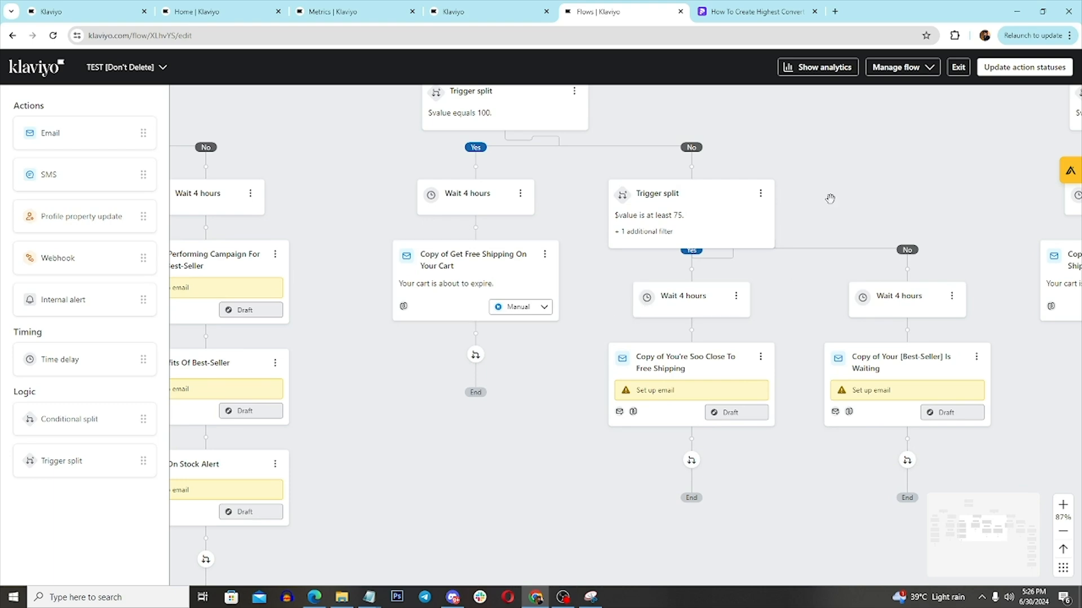
Step: Add a new email directly below "Copy of You're Soo Close To Free Shipping" on the second item's Yes branch
drag(830, 199, 793, 341)
drag(755, 310, 726, 163)
drag(73, 134, 566, 463)
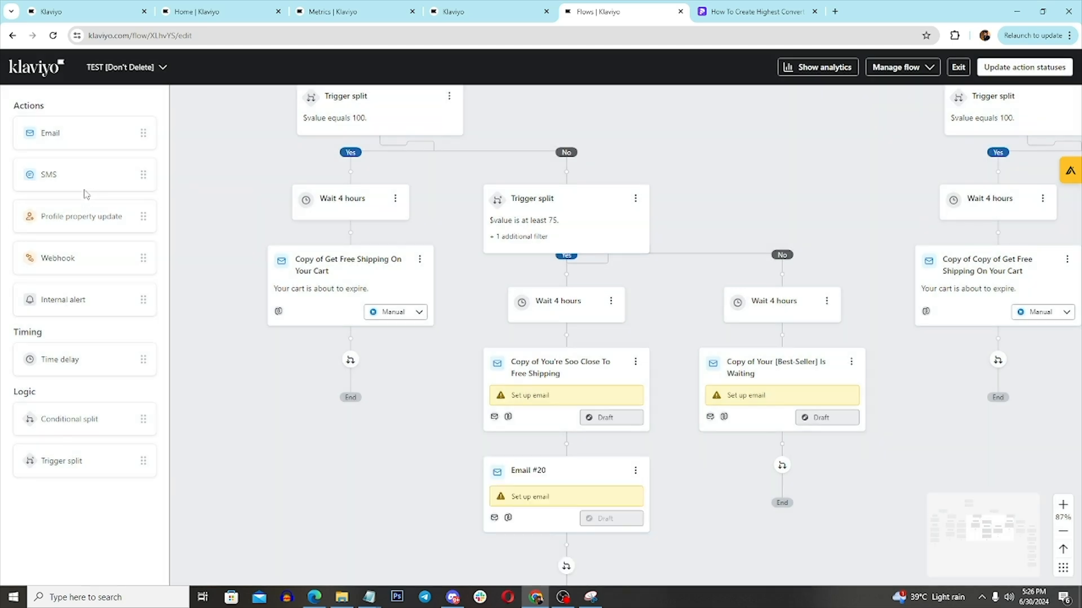
drag(807, 206, 787, 228)
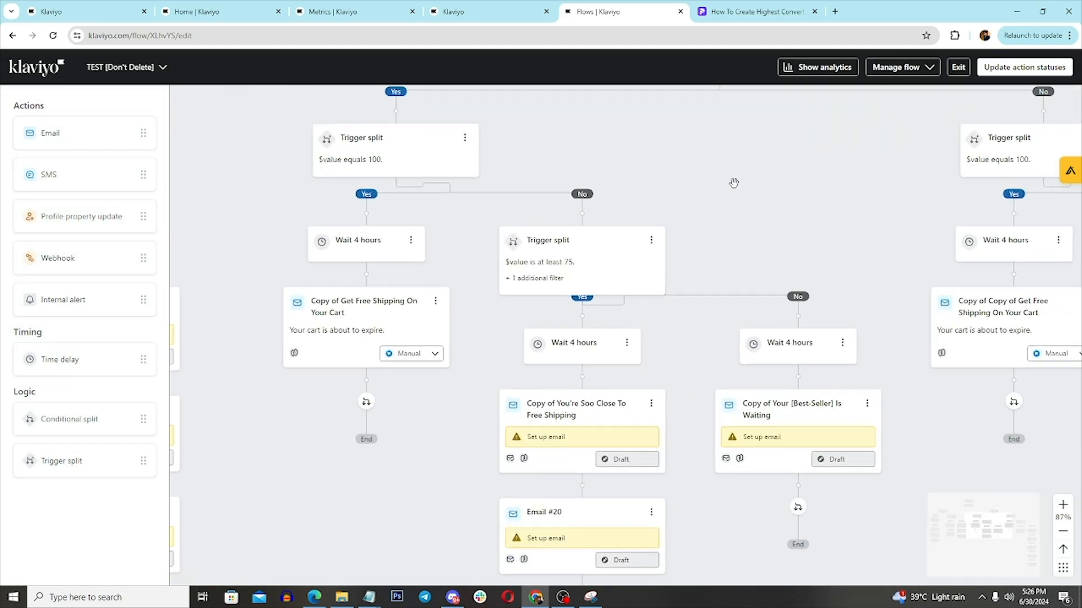
Step: Check the email details of "Copy of Your [Best-Seller] Is Waiting" on the second item's No branch
drag(733, 183, 498, 137)
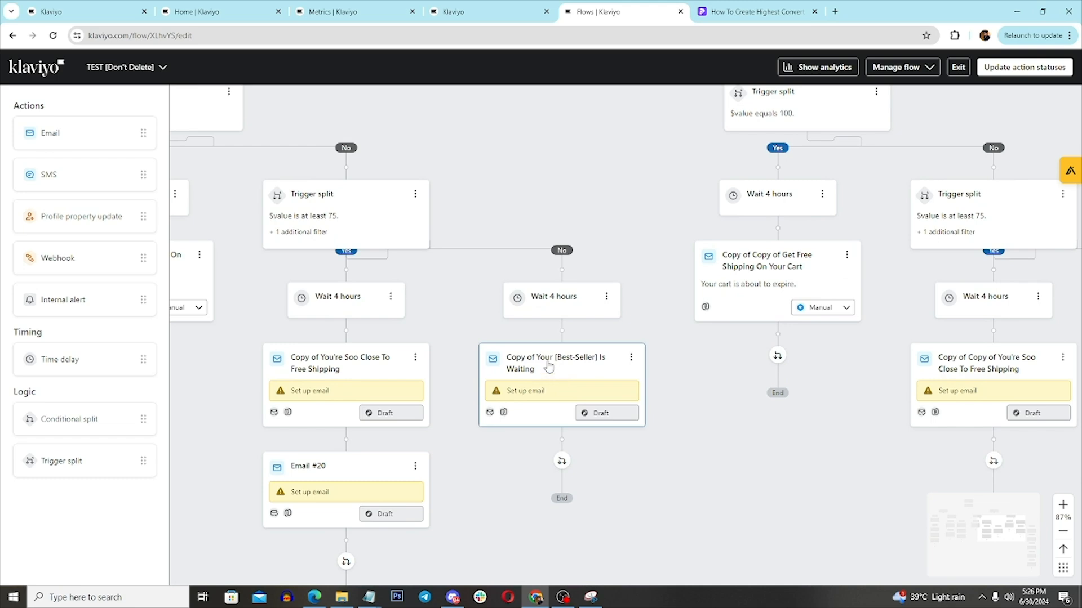
click(559, 375)
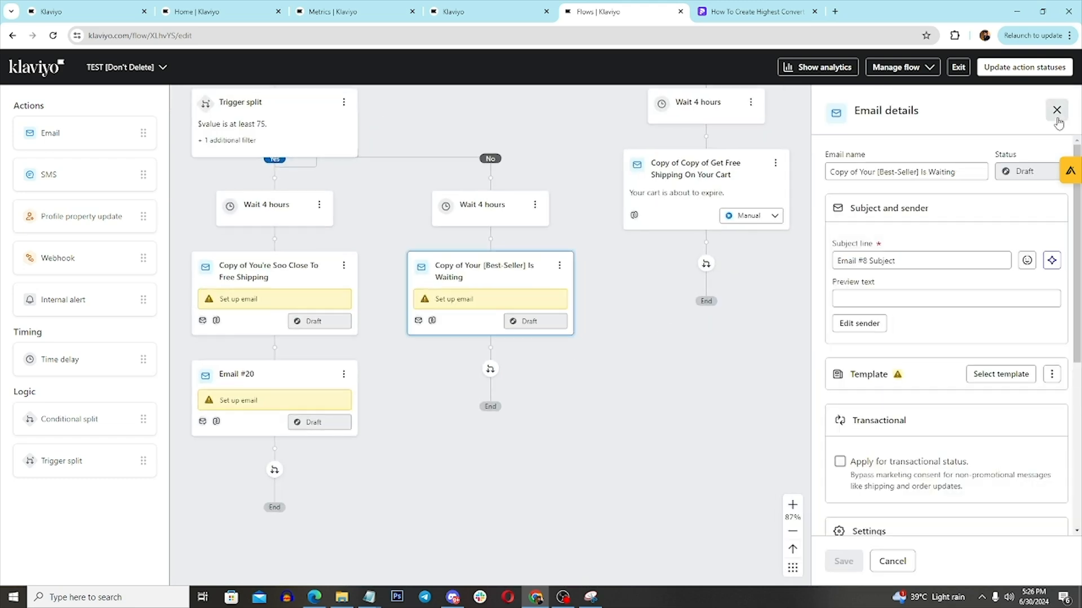
click(1056, 110)
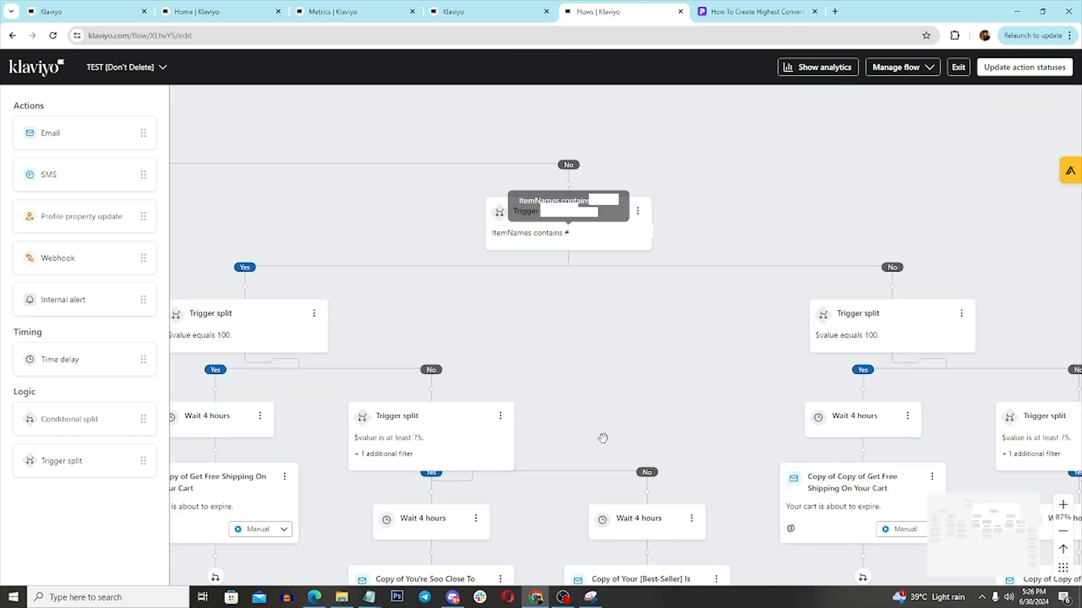
Step: Trace the flow from the Started Checkout trigger to the second ItemNames split and check that split's condition settings
drag(603, 438, 580, 209)
drag(612, 129, 841, 556)
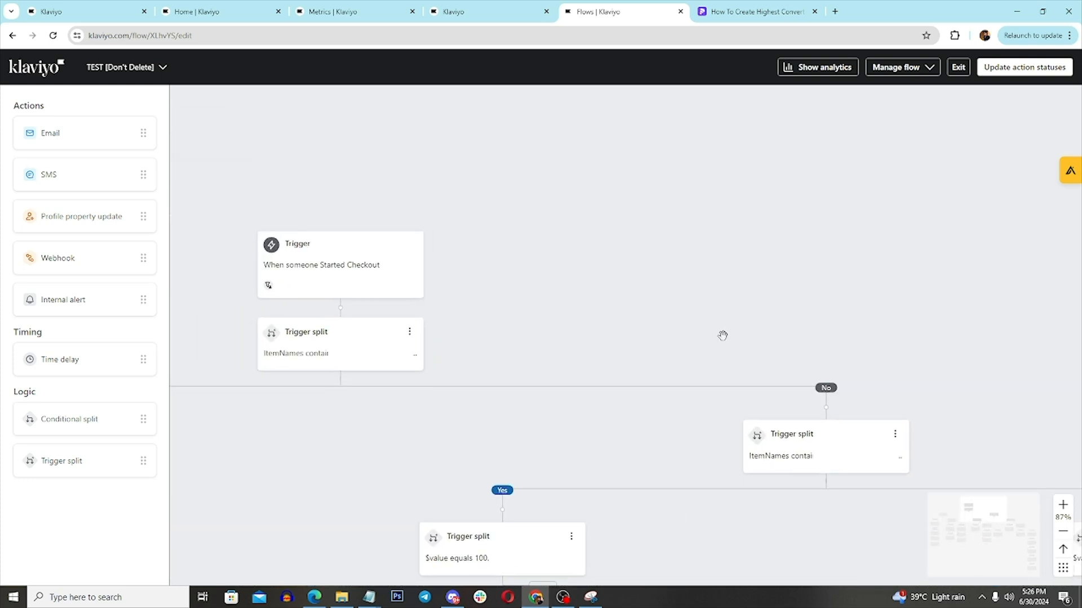
drag(722, 336, 505, 301)
drag(764, 386, 561, 307)
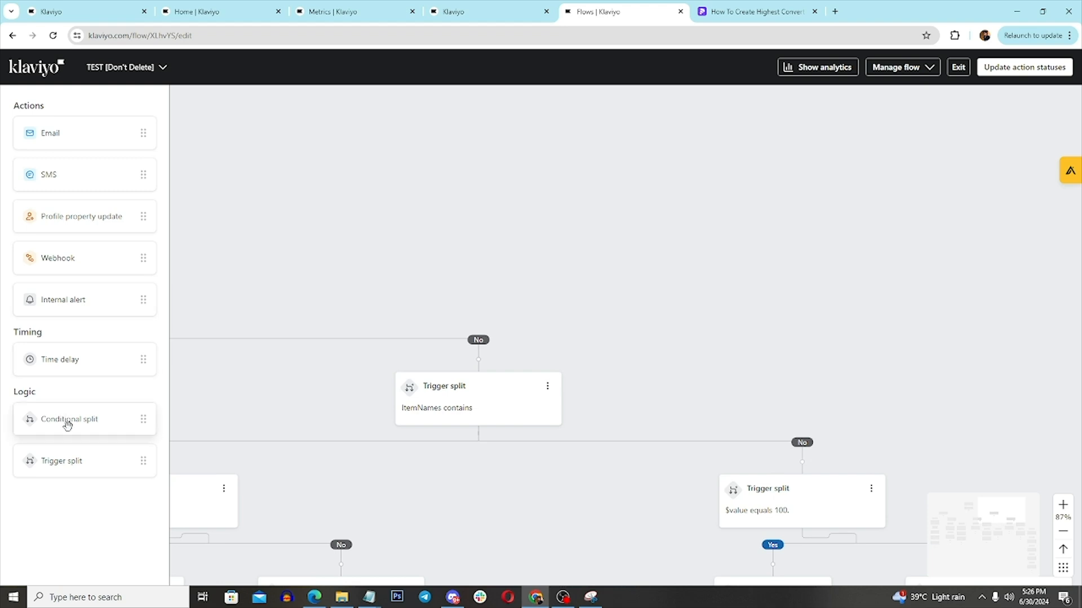
drag(66, 462, 45, 355)
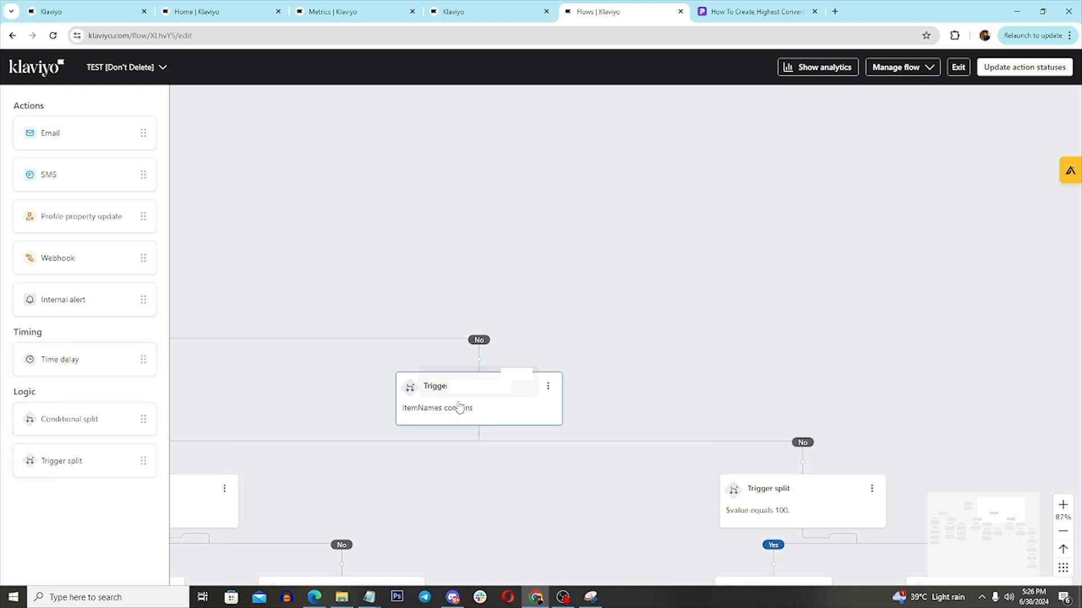
click(504, 393)
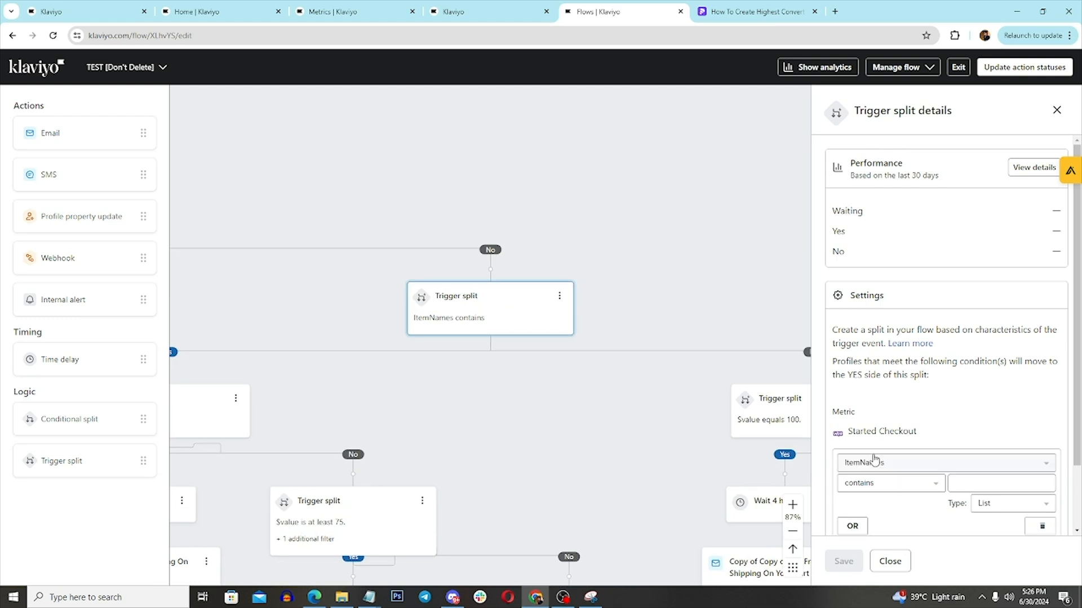
click(890, 562)
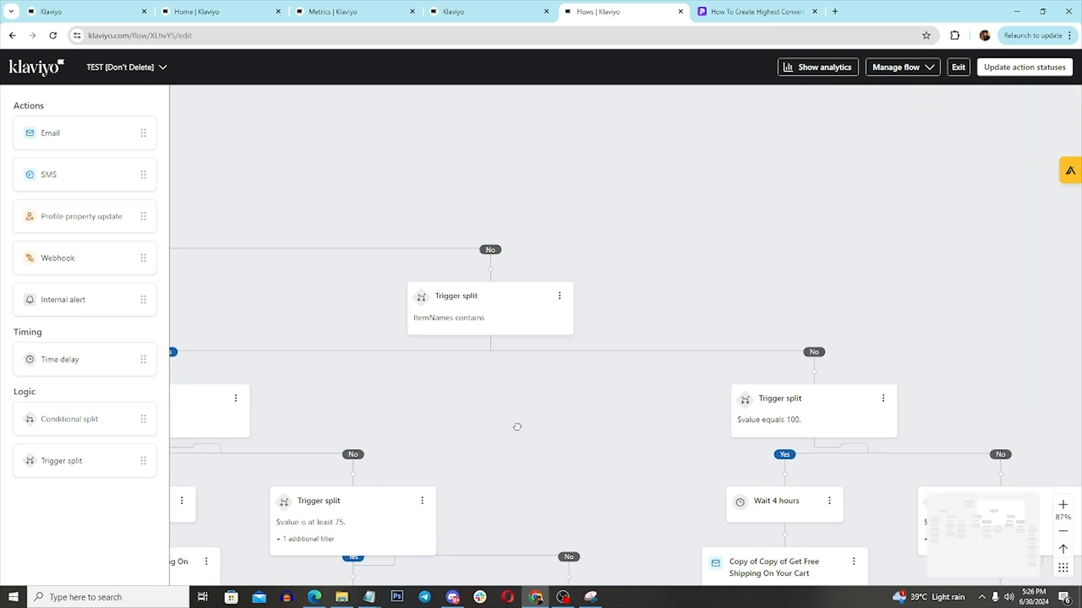
Step: Examine both ItemNames splits and their Yes and No paths, and consult the cart segment diagram in the Pitch presentation
drag(397, 297, 466, 324)
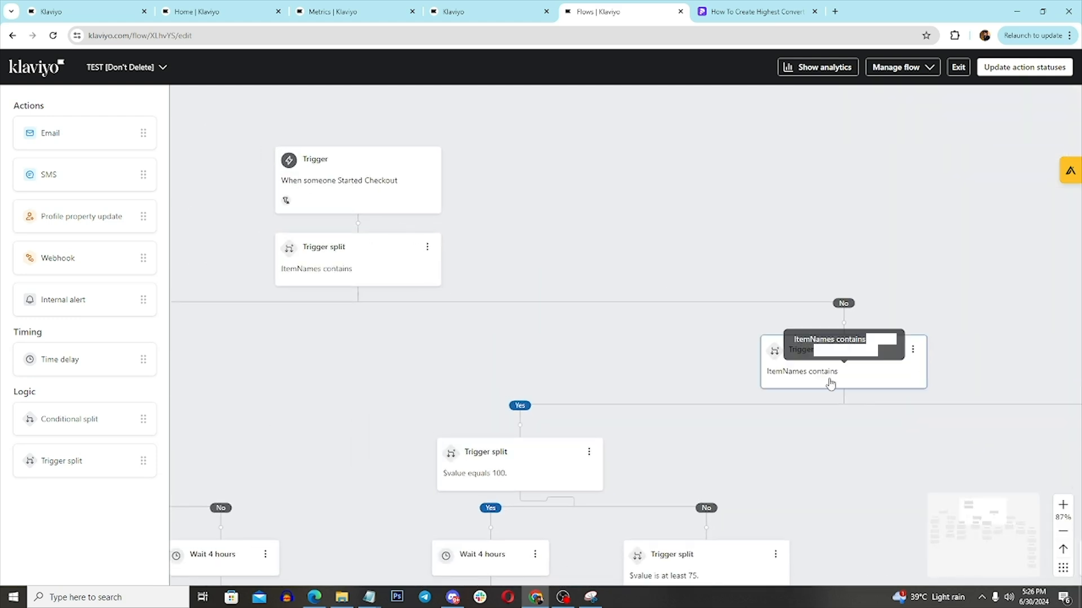
drag(1001, 376, 913, 357)
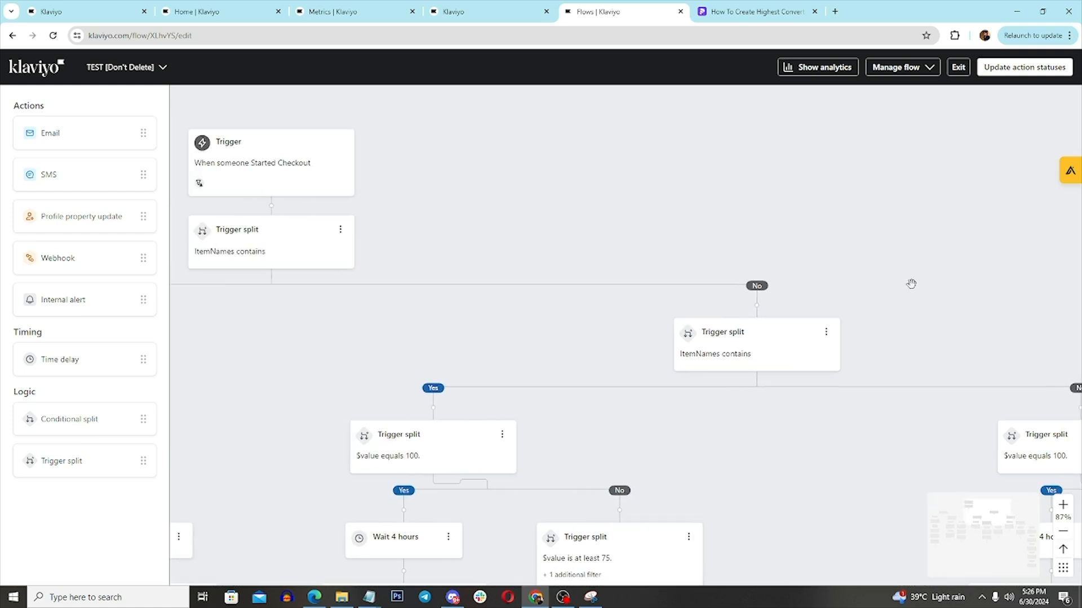
drag(911, 285, 923, 317)
drag(587, 384, 637, 250)
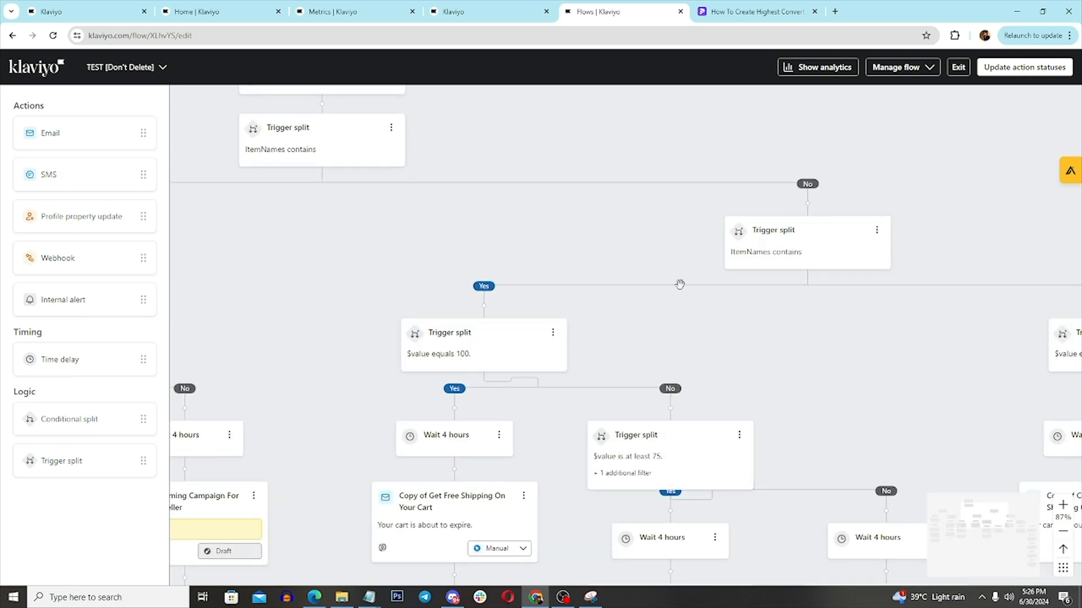
drag(680, 284, 689, 319)
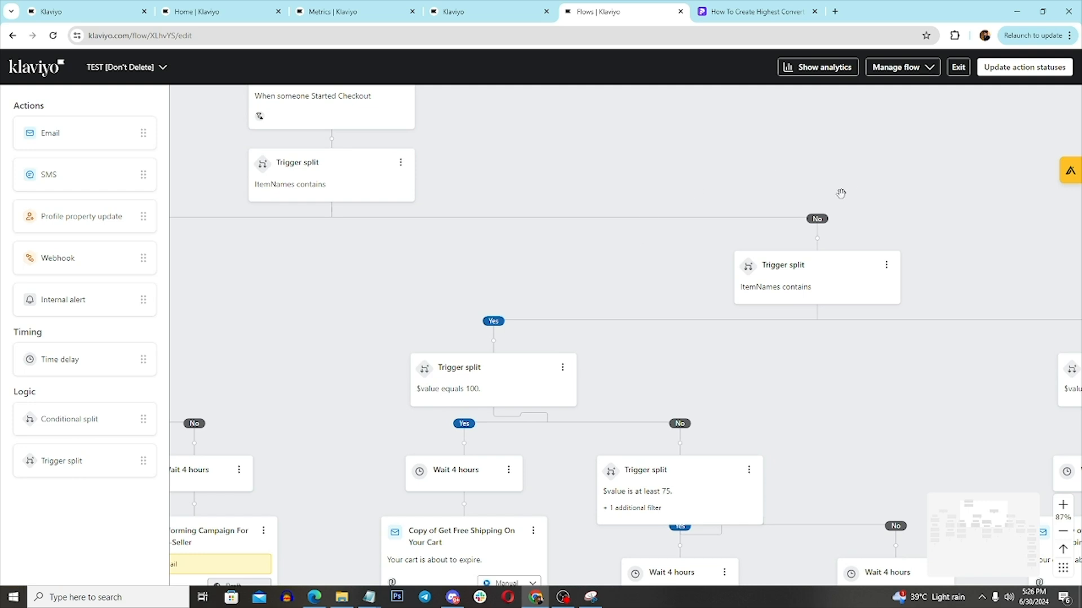
drag(917, 185, 560, 223)
click(727, 6)
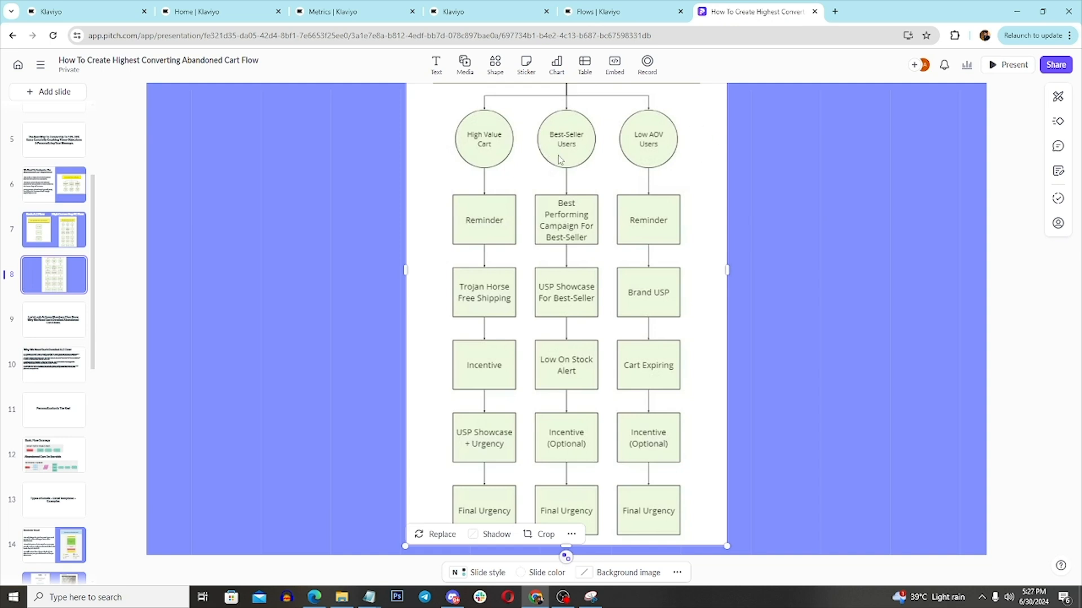
click(622, 15)
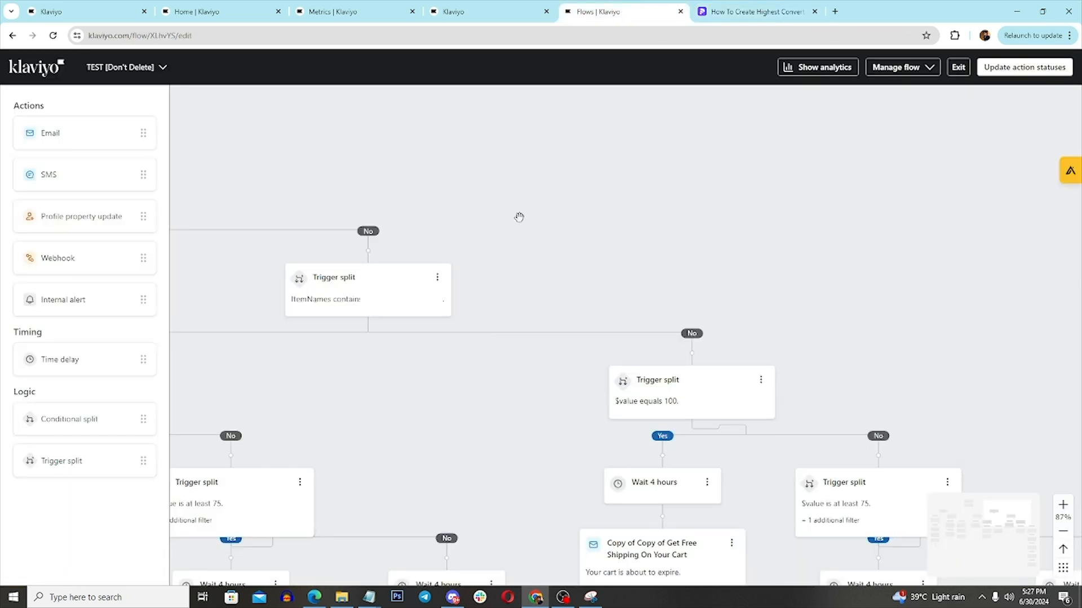
Step: Check the condition settings of the "$value equals 100" split on the second ItemNames split's No branch
drag(519, 216, 541, 218)
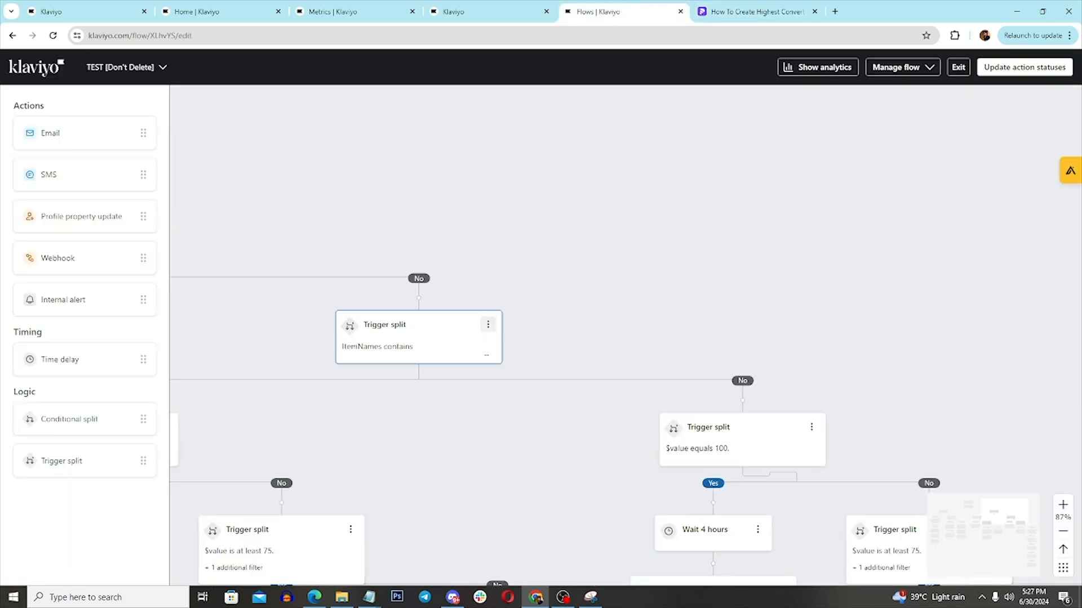
drag(701, 333, 536, 212)
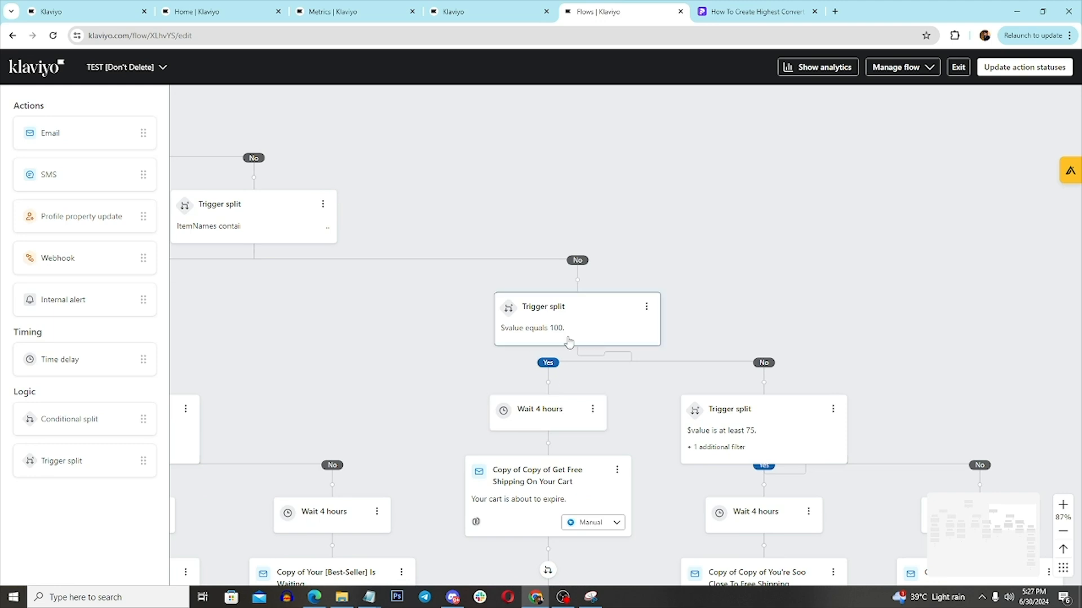
drag(495, 333, 611, 301)
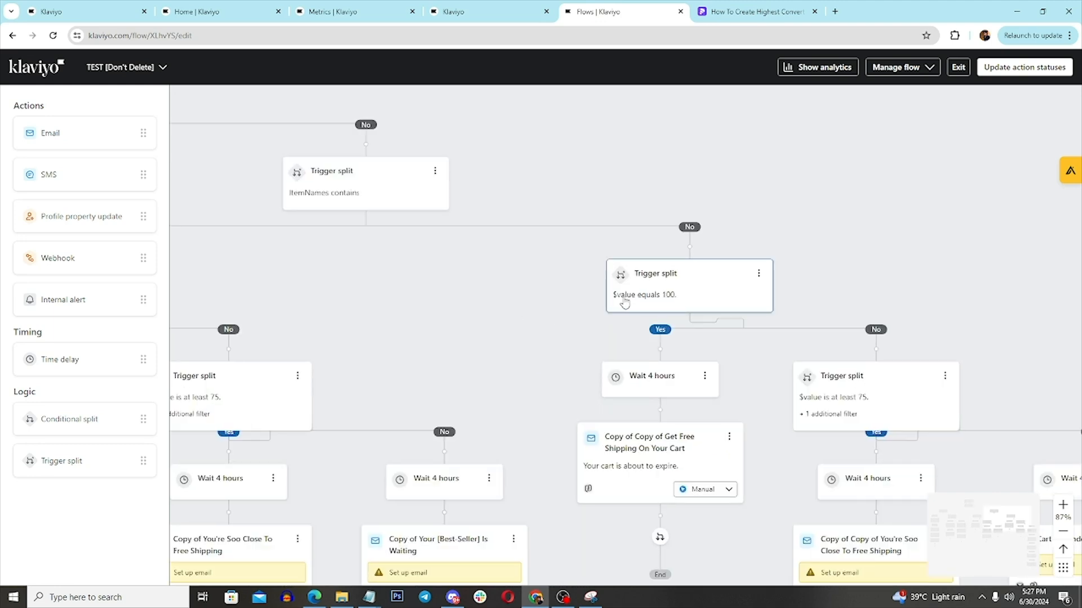
click(690, 303)
scroll(936, 433, down, 2)
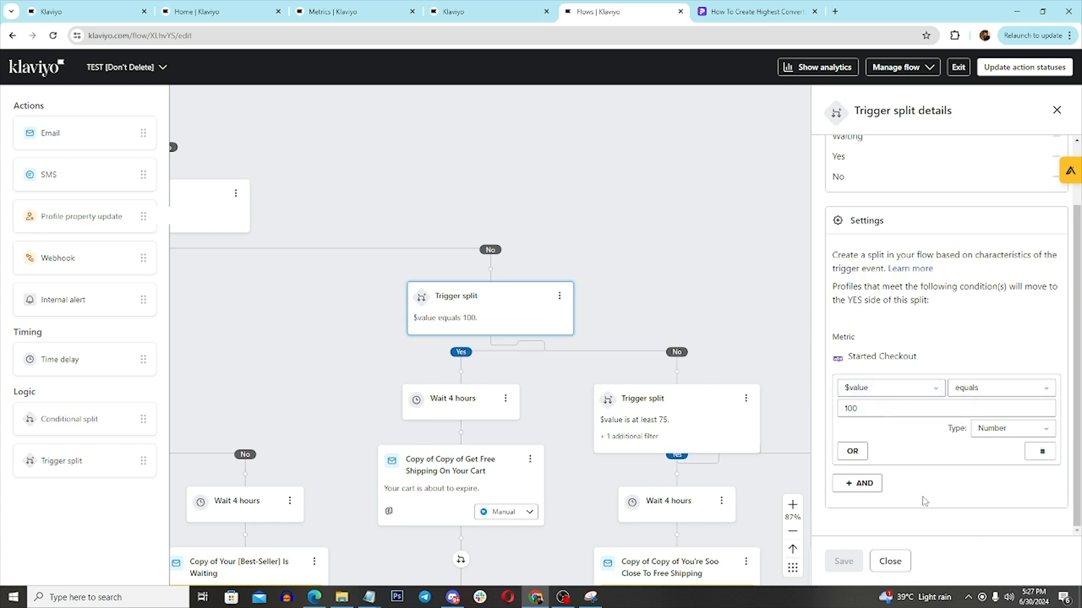
click(889, 561)
Step: Check the email details of "Copy of Copy of Get Free Shipping On Your Cart" under the non-best-seller value split
drag(529, 381, 575, 306)
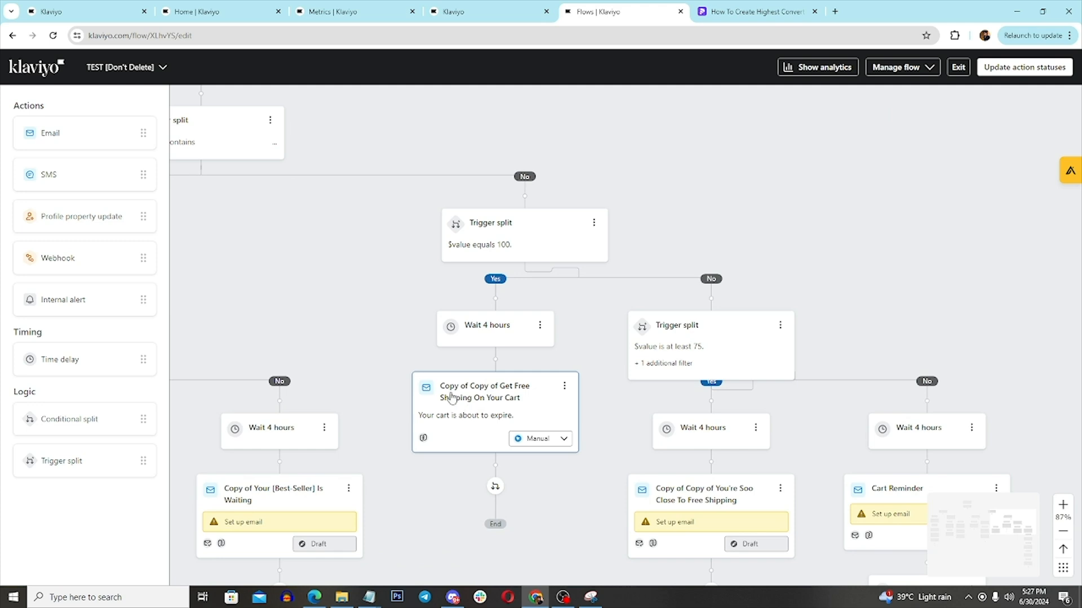
click(512, 405)
click(892, 562)
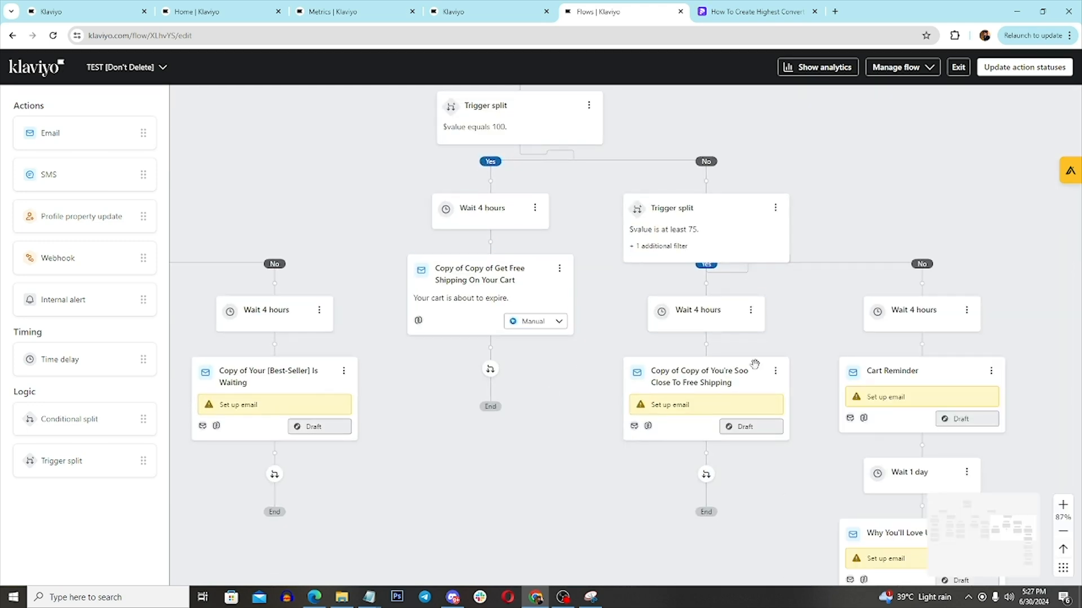
Step: Examine the non-best-seller "$value is at least 75" split's settings and the delays and emails on its two branches
drag(835, 116, 623, 180)
drag(640, 271, 636, 203)
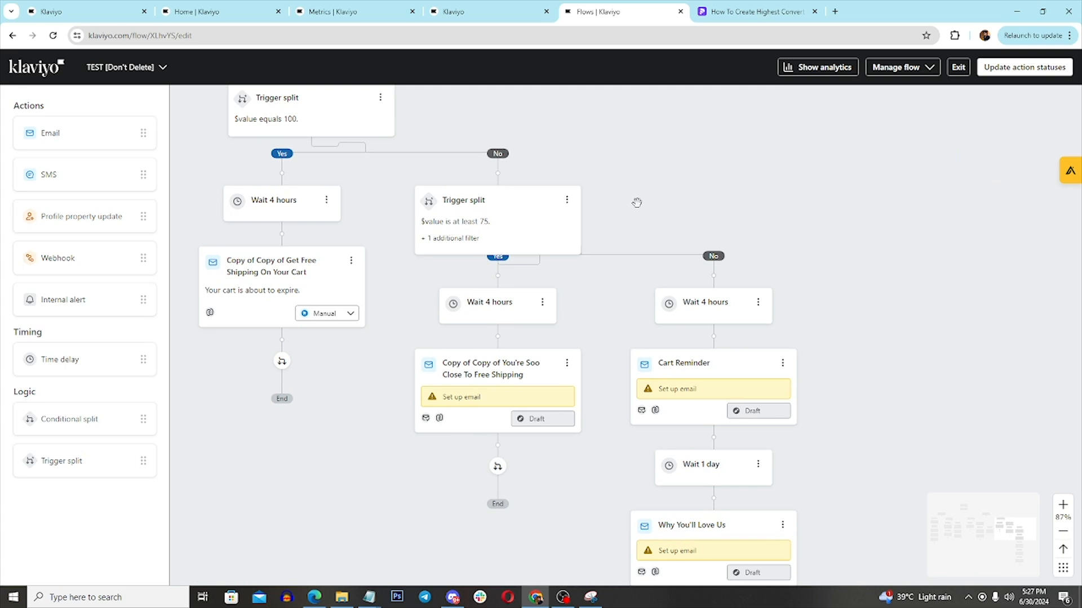
click(482, 232)
drag(701, 294, 575, 223)
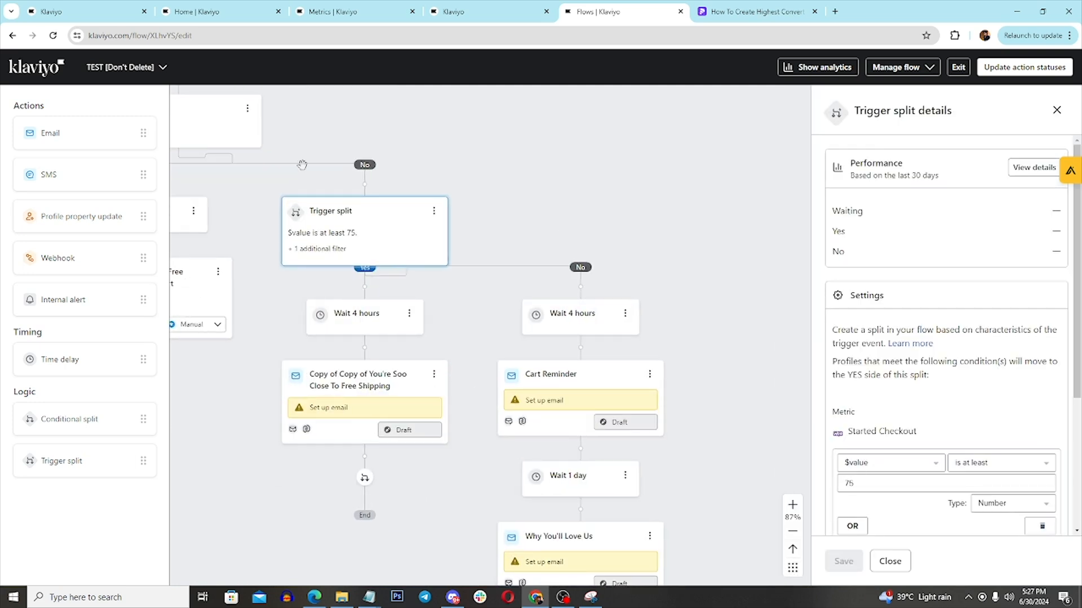
drag(344, 132, 457, 167)
drag(614, 203, 356, 150)
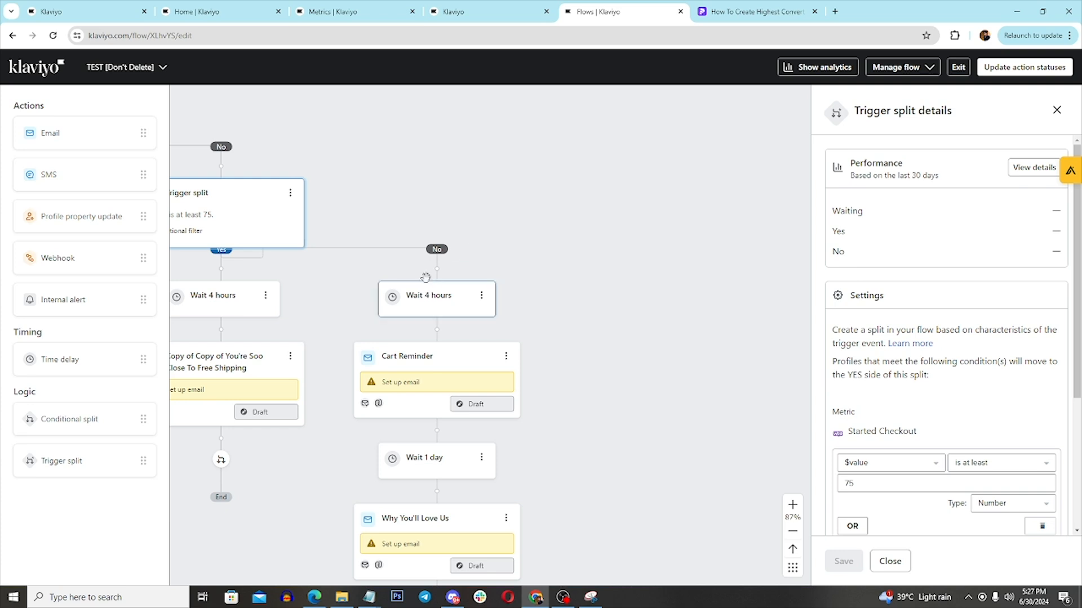
drag(377, 202, 426, 176)
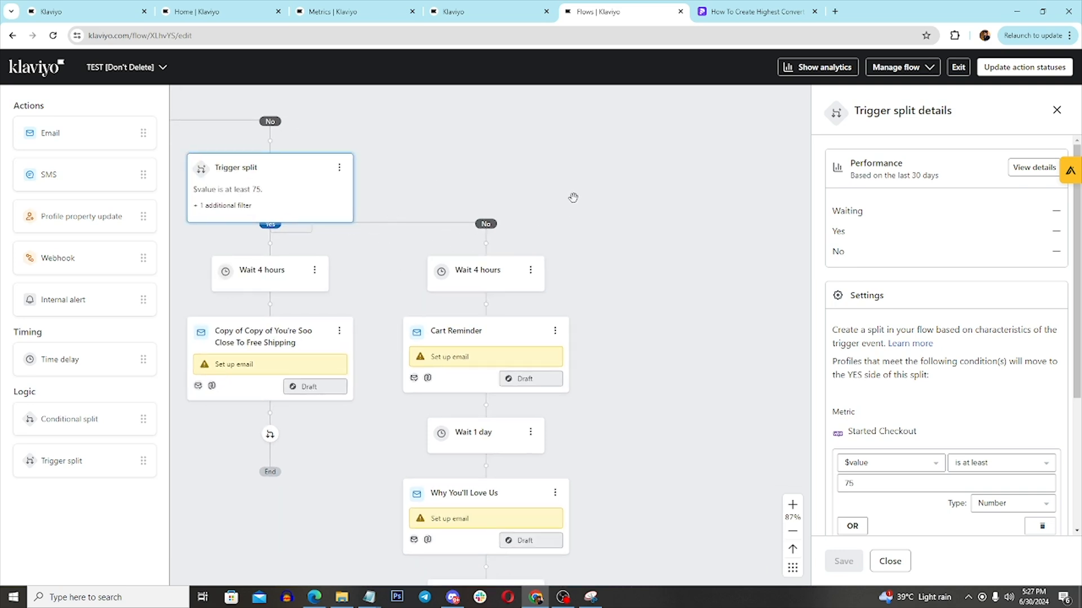
drag(573, 197, 599, 237)
drag(542, 375, 533, 303)
drag(594, 507, 536, 343)
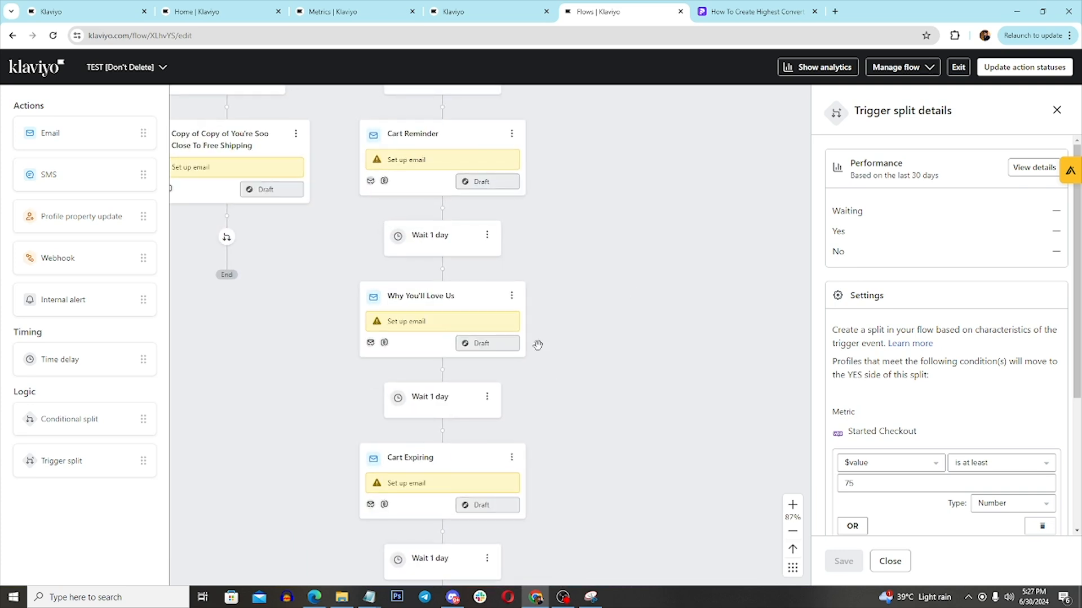
Step: Check the email details of Cart Reminder and Cart Expiring in the low-value cart sequence
click(426, 149)
drag(414, 226, 461, 368)
drag(643, 337, 608, 153)
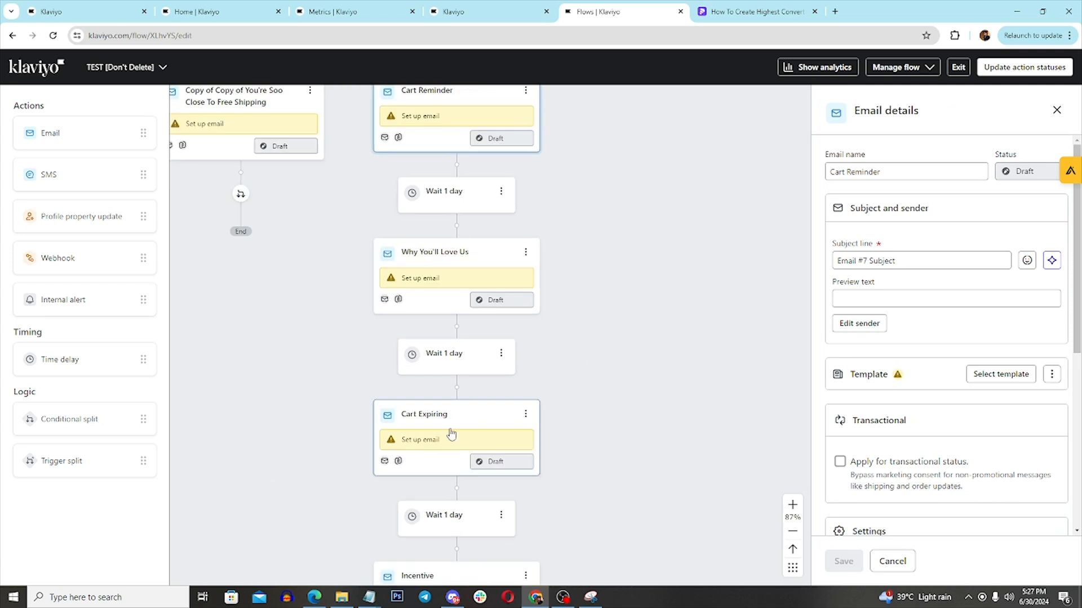
click(451, 434)
drag(678, 488, 674, 405)
drag(587, 194, 671, 469)
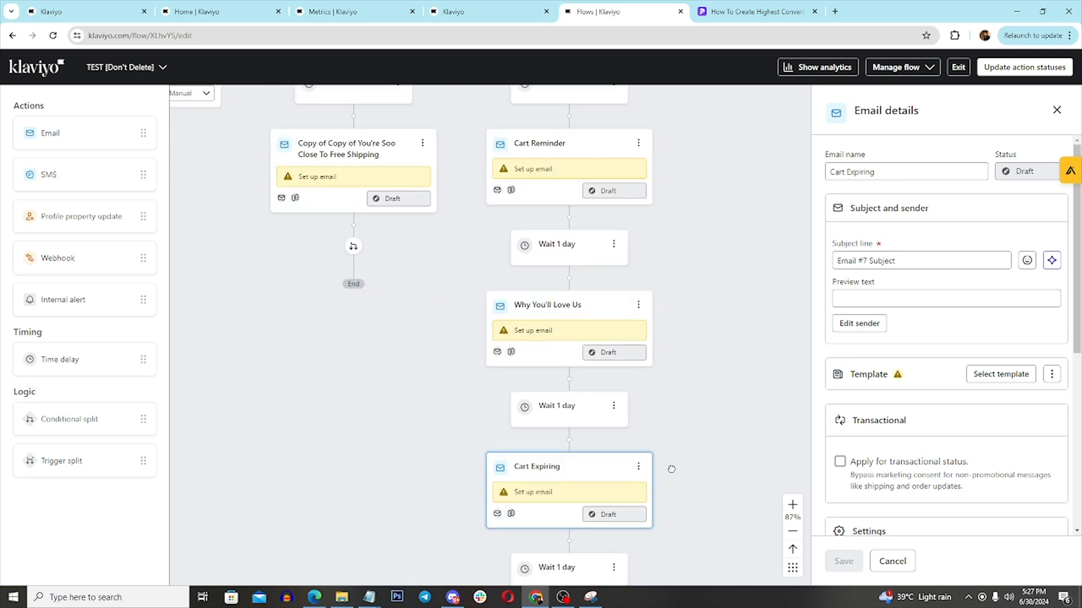
drag(693, 298, 692, 324)
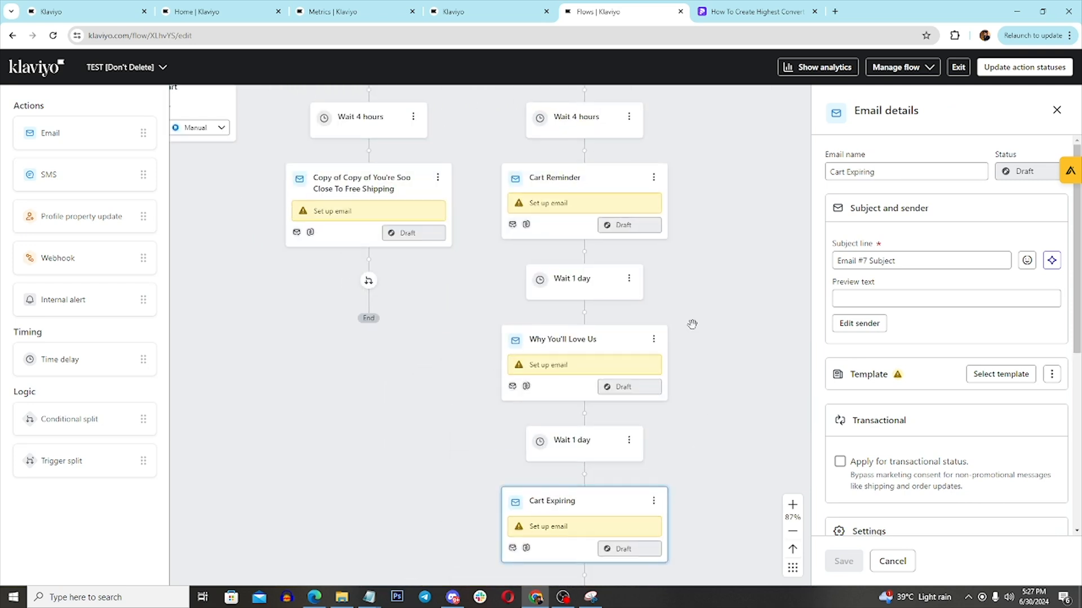
drag(687, 107, 673, 208)
click(1055, 116)
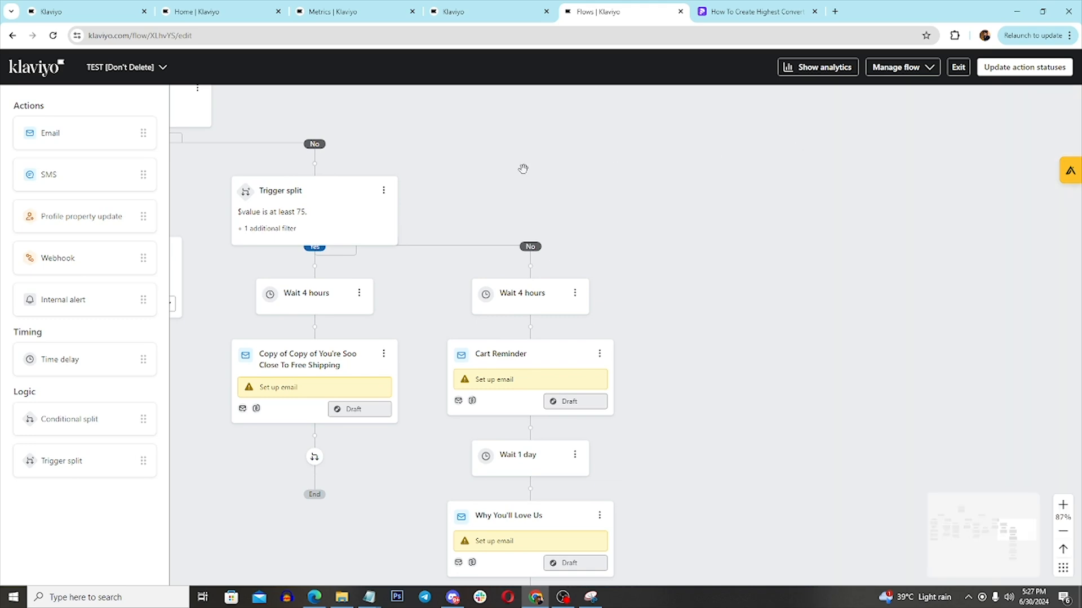
Step: Compare the value splits on the Yes and No branches of the second ItemNames split, tracing them from the Started Checkout trigger
drag(524, 169, 884, 314)
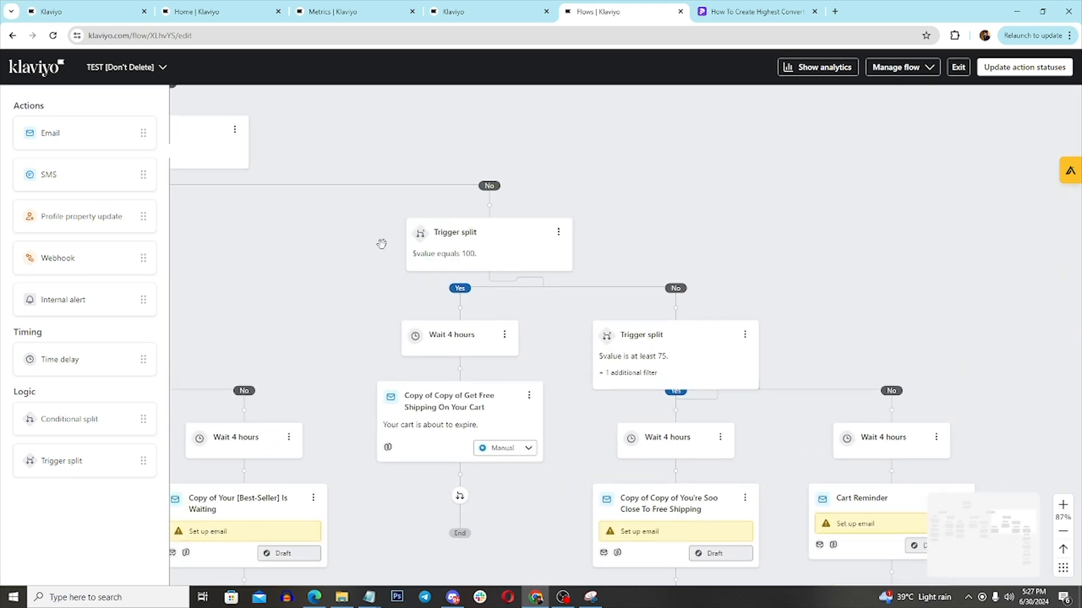
drag(381, 244, 712, 407)
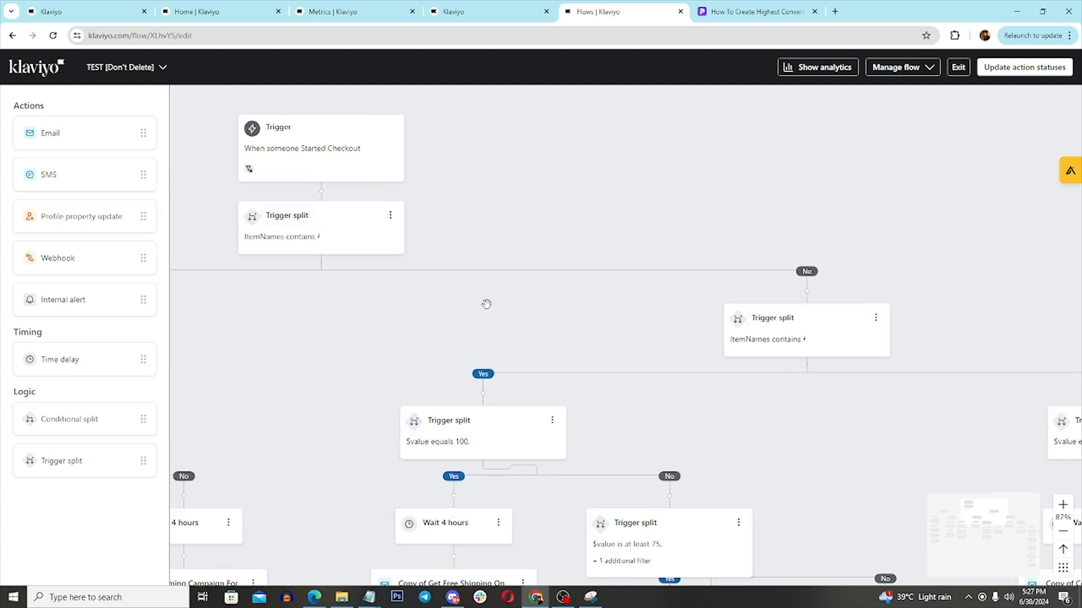
drag(485, 304, 498, 273)
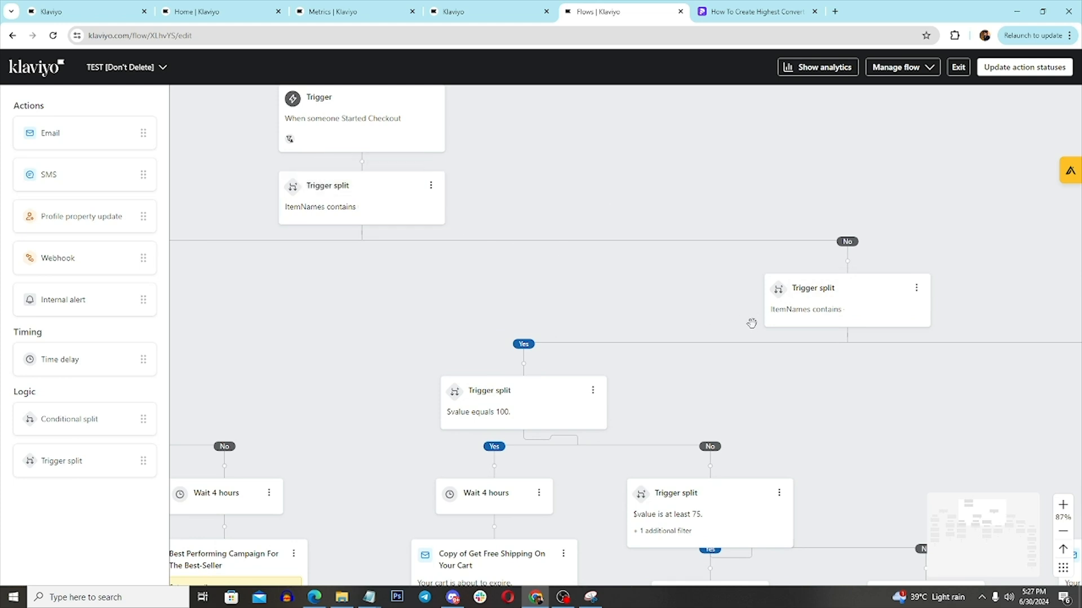
drag(505, 404, 573, 316)
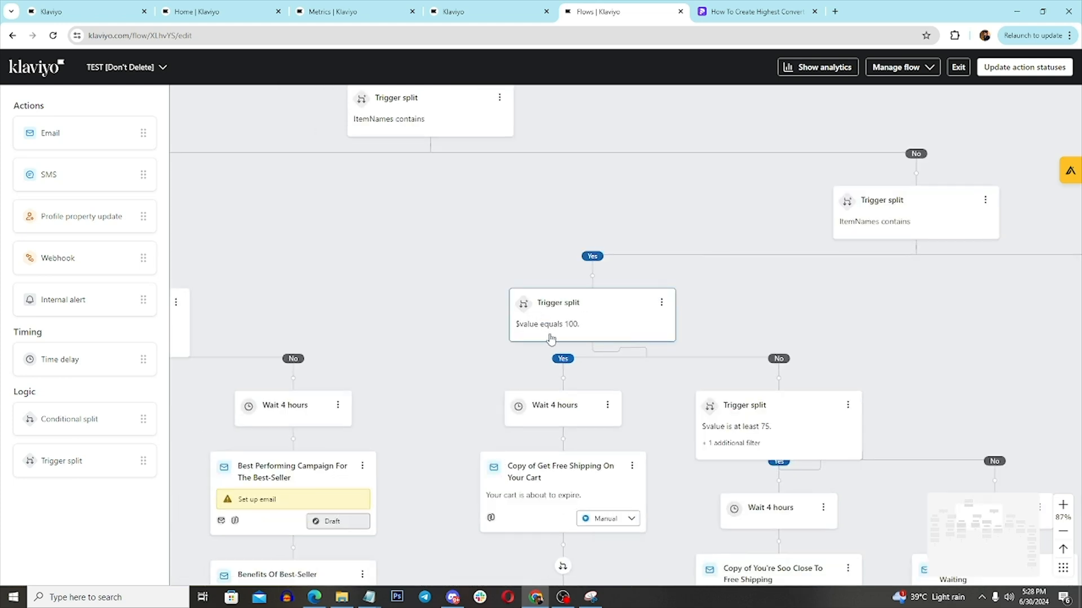
drag(951, 343, 522, 335)
drag(669, 318, 543, 303)
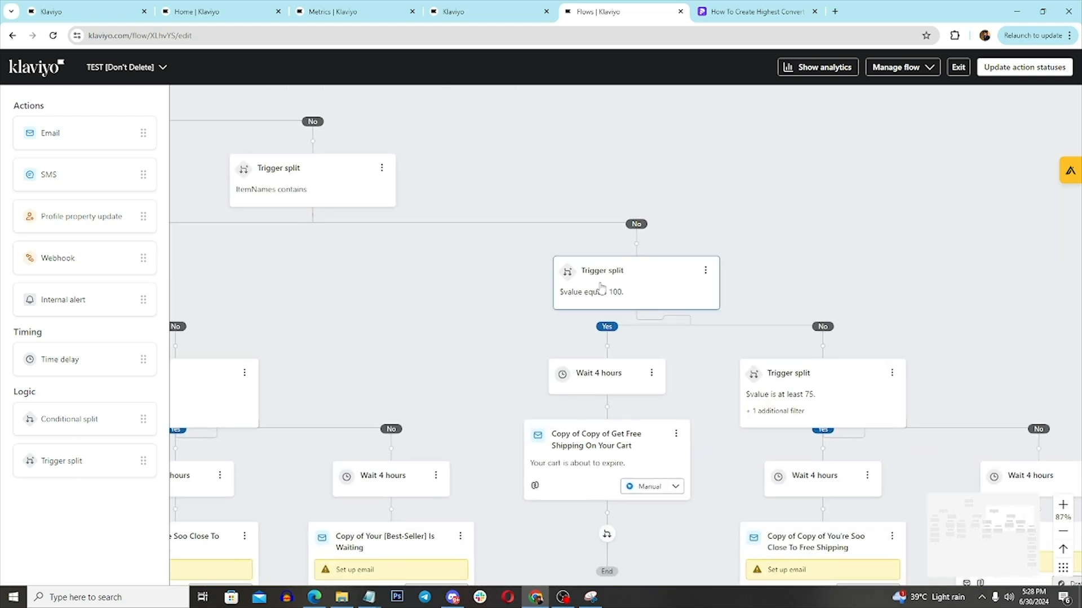
drag(623, 324, 517, 301)
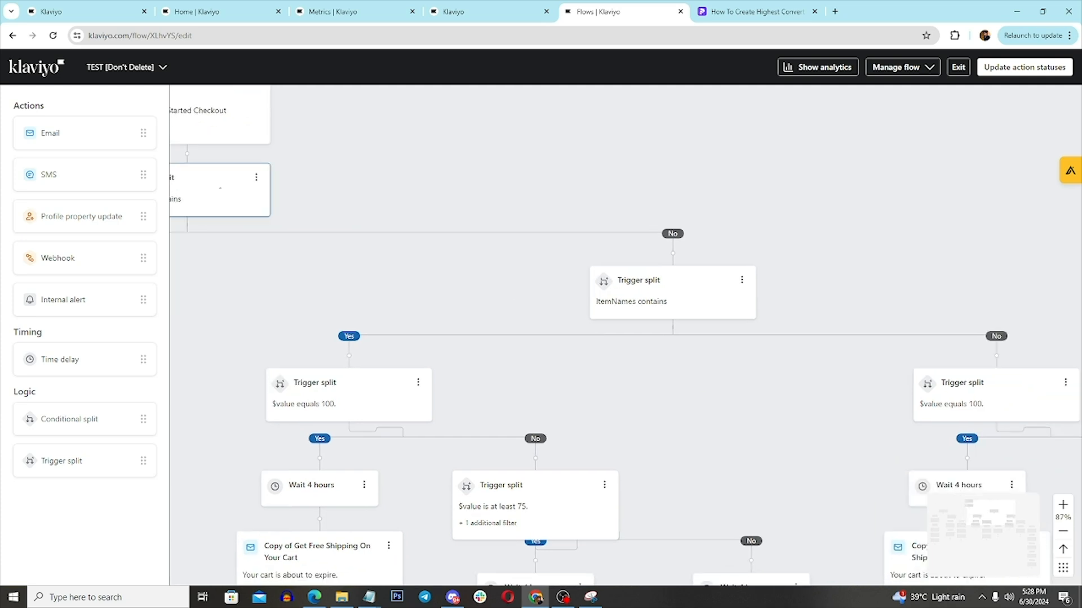
Step: Trace the path from the first ItemNames split to the "$value equals 100" splits on both branches of the second ItemNames split
drag(777, 397, 607, 342)
drag(764, 352, 618, 319)
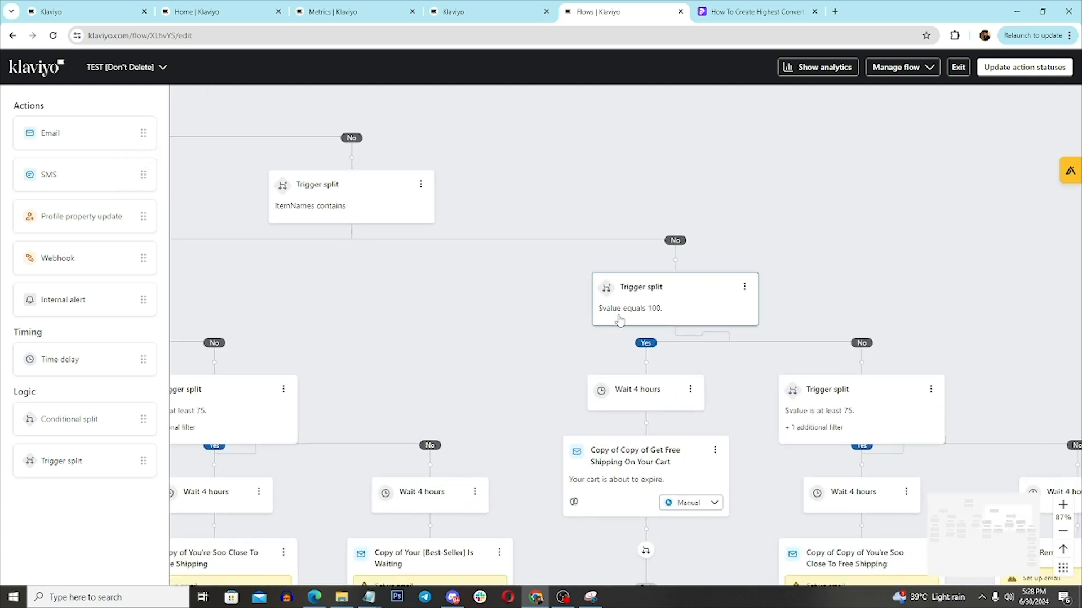
drag(434, 253, 684, 425)
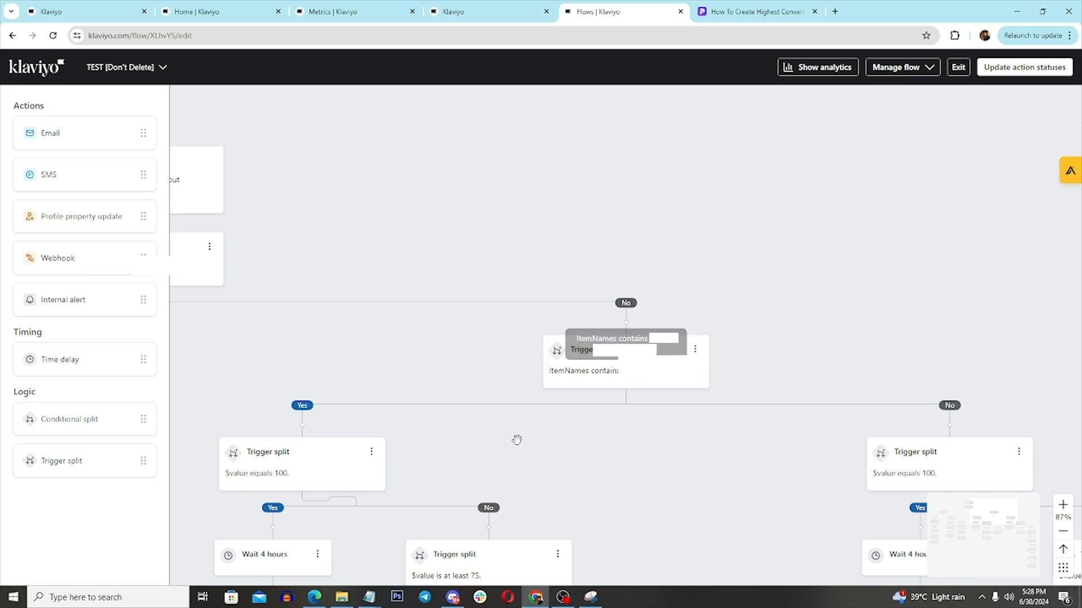
drag(752, 469, 377, 364)
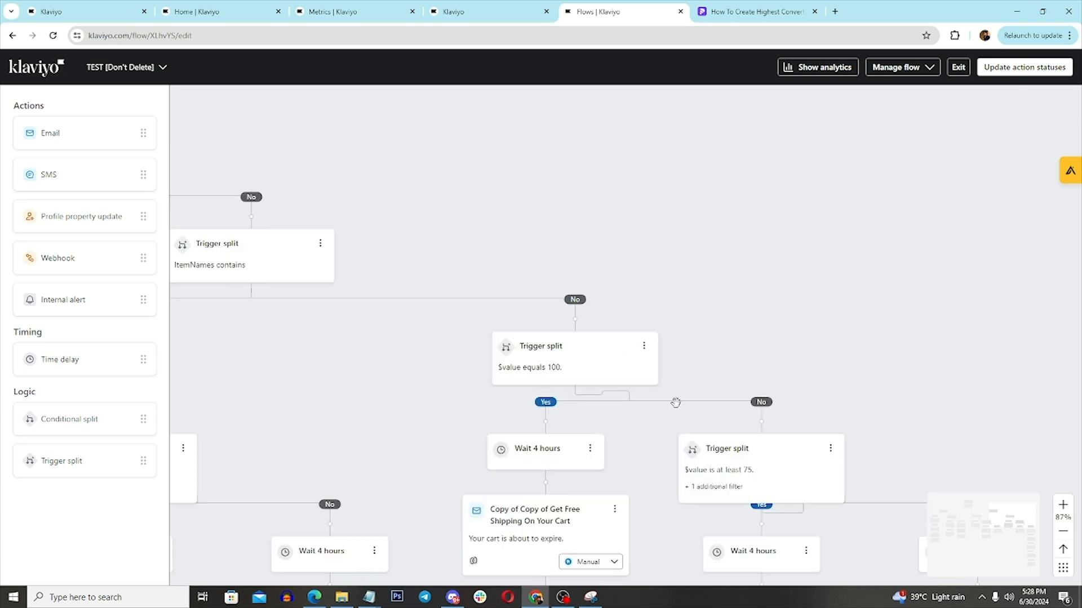
drag(303, 359, 668, 359)
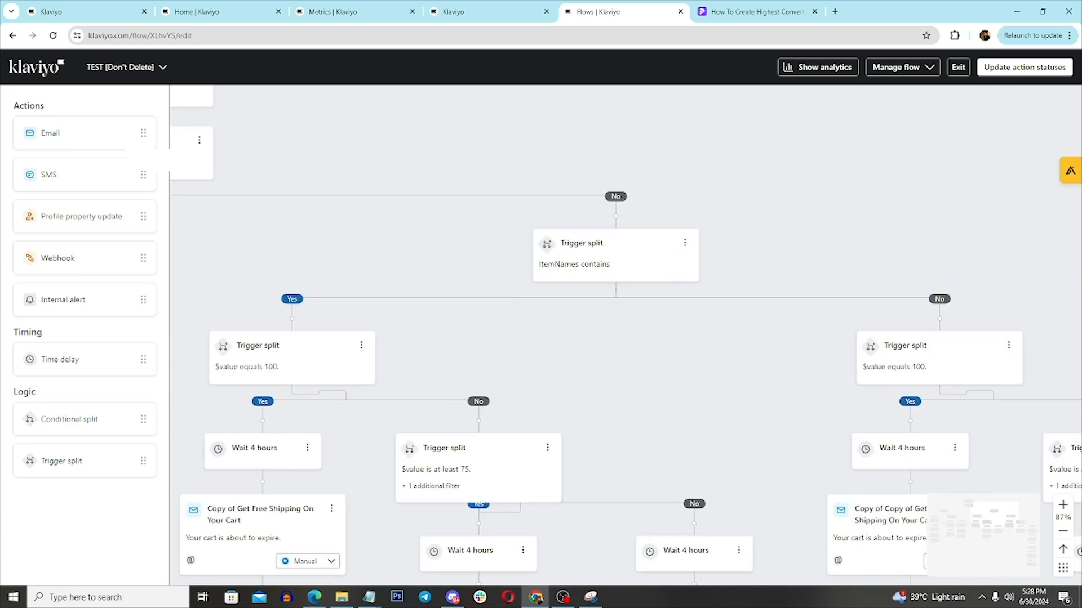
drag(468, 244, 449, 292)
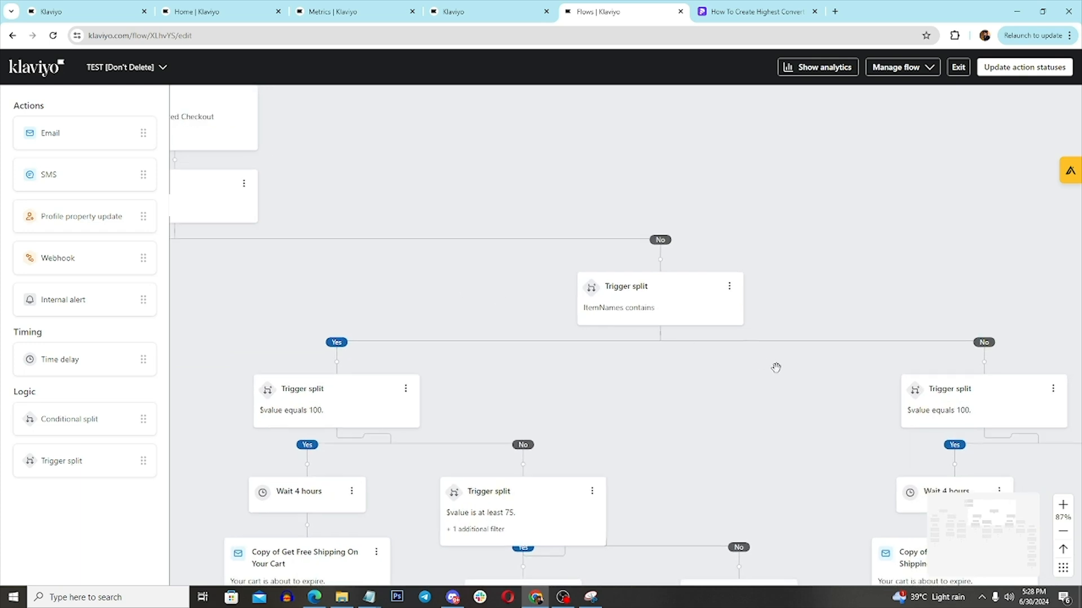
drag(816, 418, 911, 442)
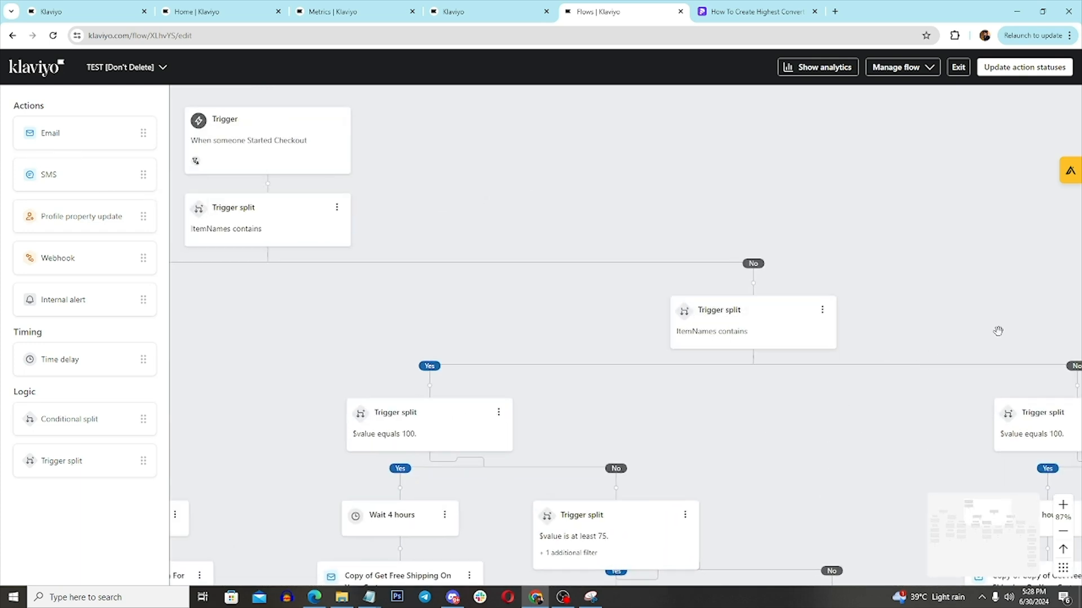
drag(998, 330, 486, 162)
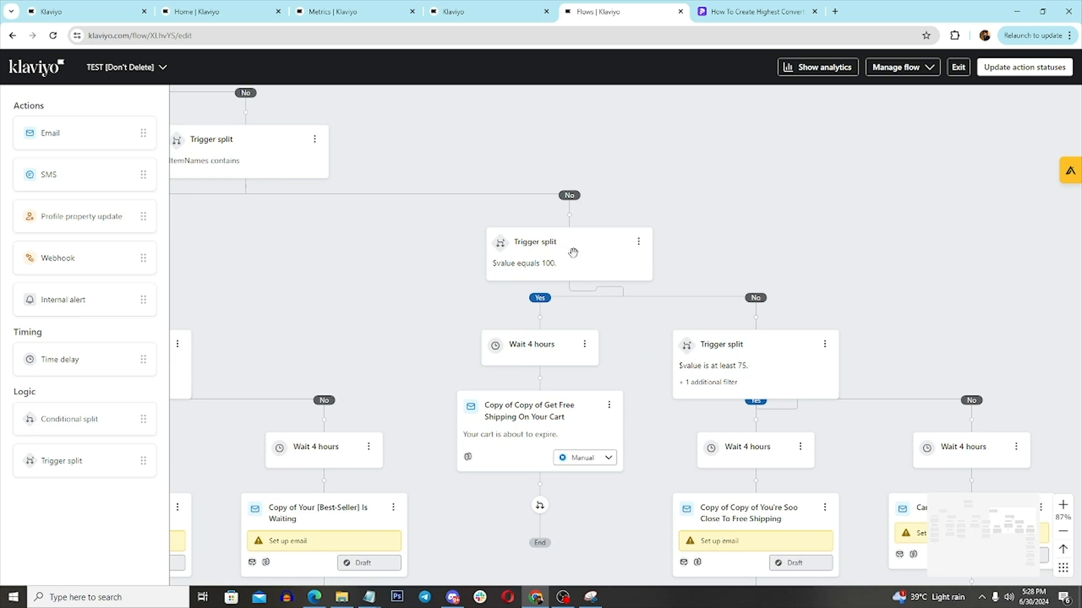
Step: Review the non-best-seller "$value equals 100" and "$value is at least 75" splits, the free-shipping email's details, and the sequence from Cart Reminder to Urgency
click(524, 276)
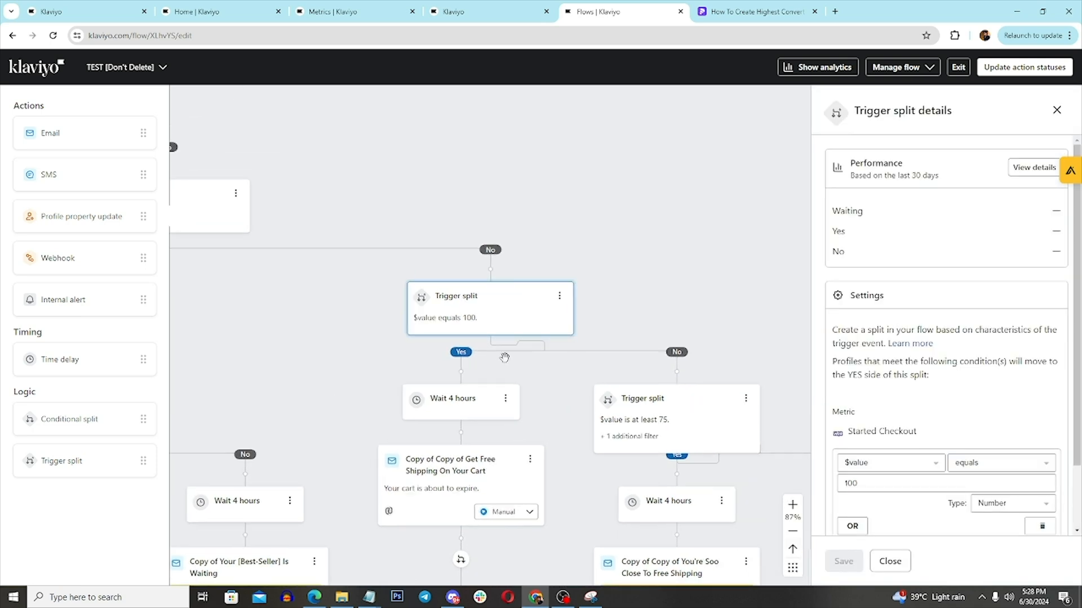
drag(574, 428, 562, 341)
click(457, 413)
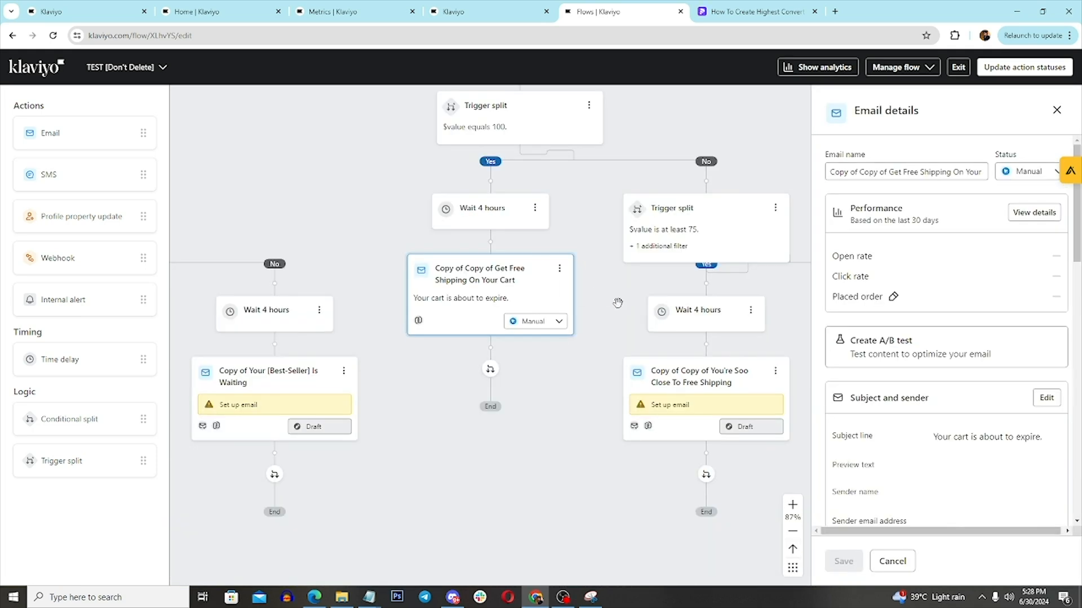
click(665, 231)
drag(582, 397, 428, 315)
drag(673, 535, 661, 397)
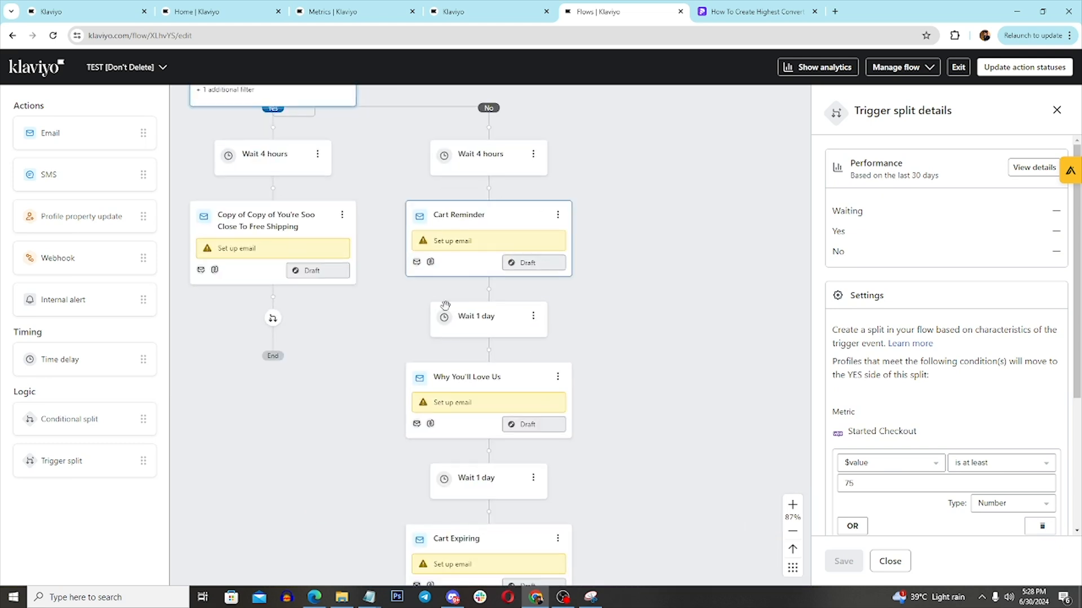
drag(738, 546, 721, 352)
drag(546, 536, 637, 375)
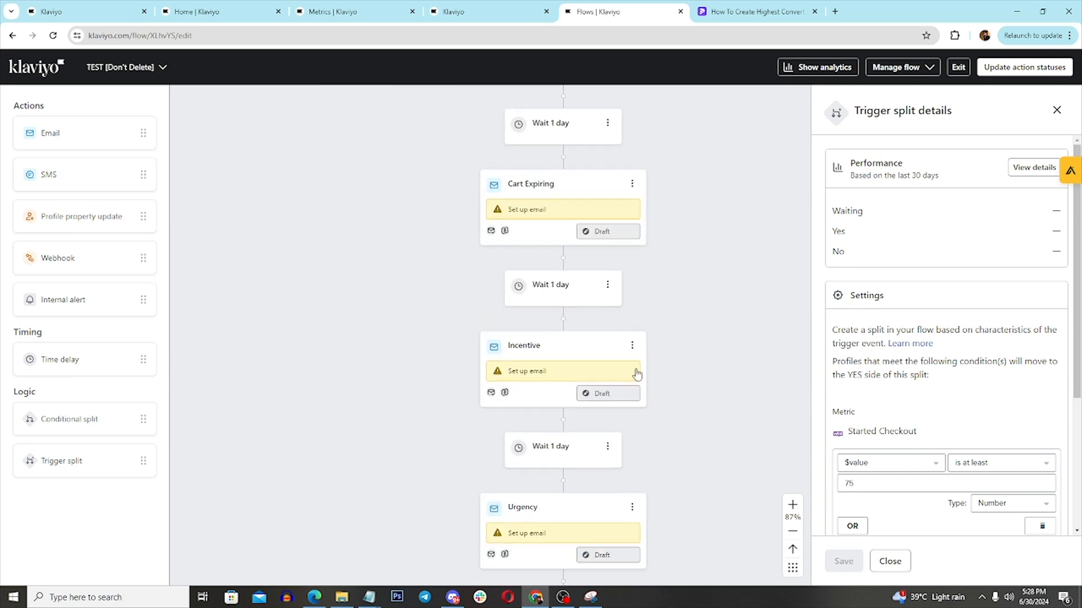
drag(654, 499, 654, 418)
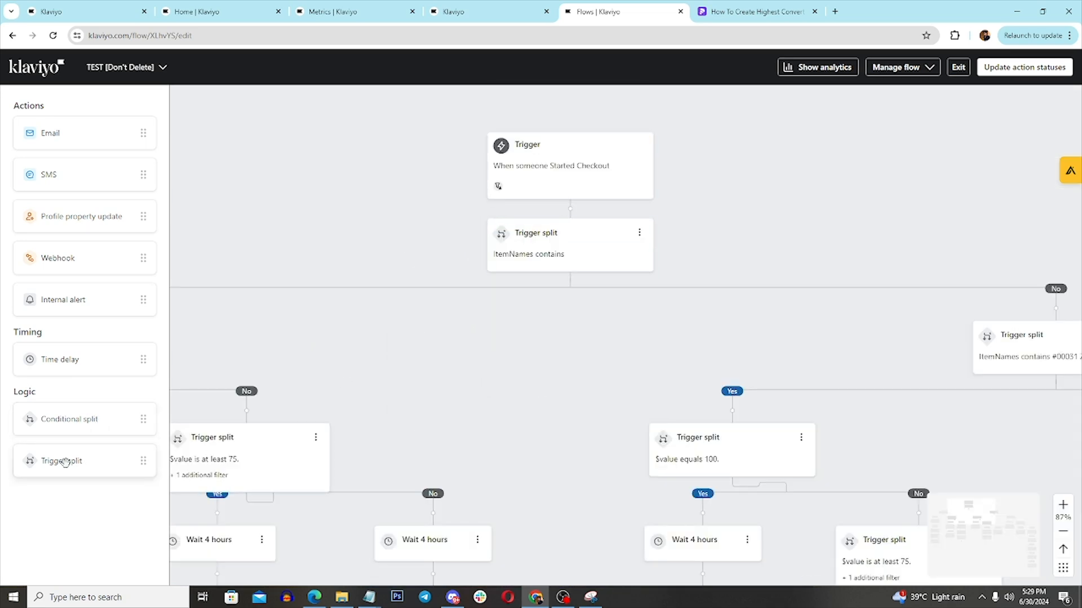
Step: Examine the best-seller value splits, then the second ItemNames split's branches down to Cart Reminder, and return to the Started Checkout trigger
drag(65, 462, 181, 398)
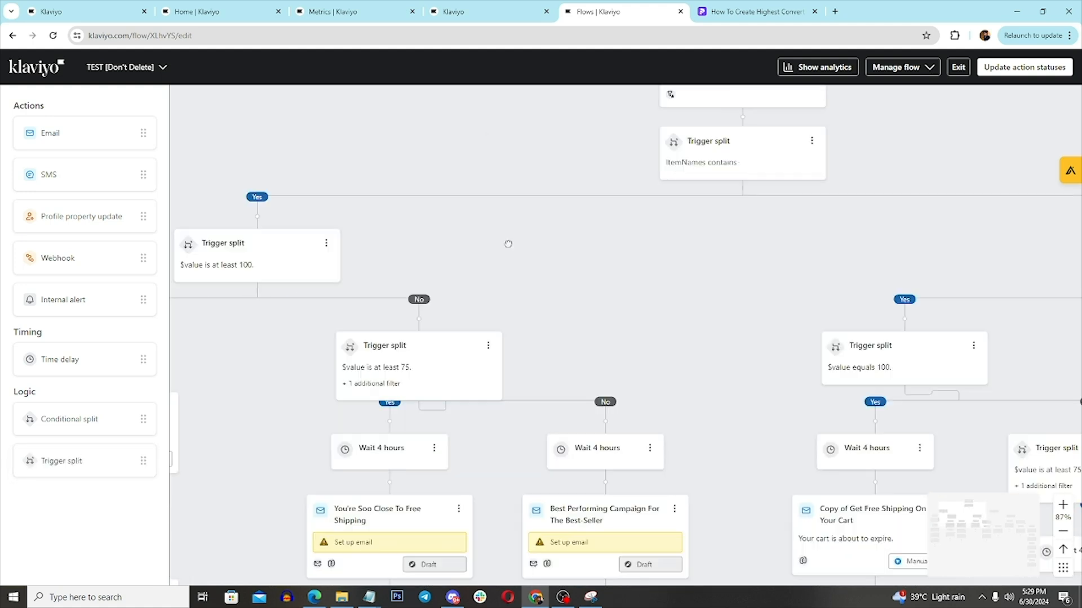
drag(451, 259, 512, 379)
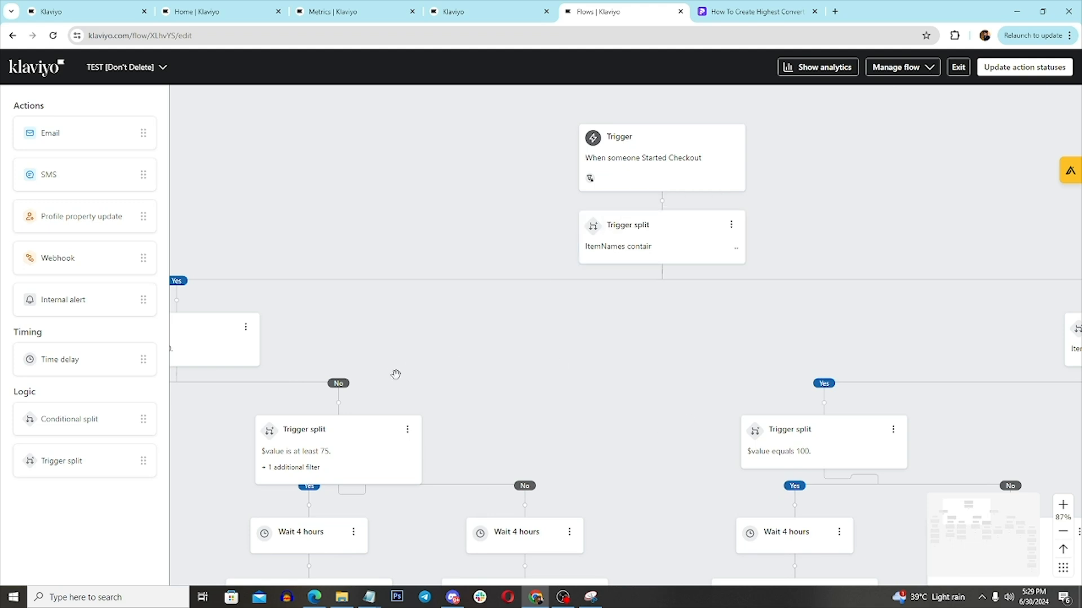
drag(888, 369, 361, 308)
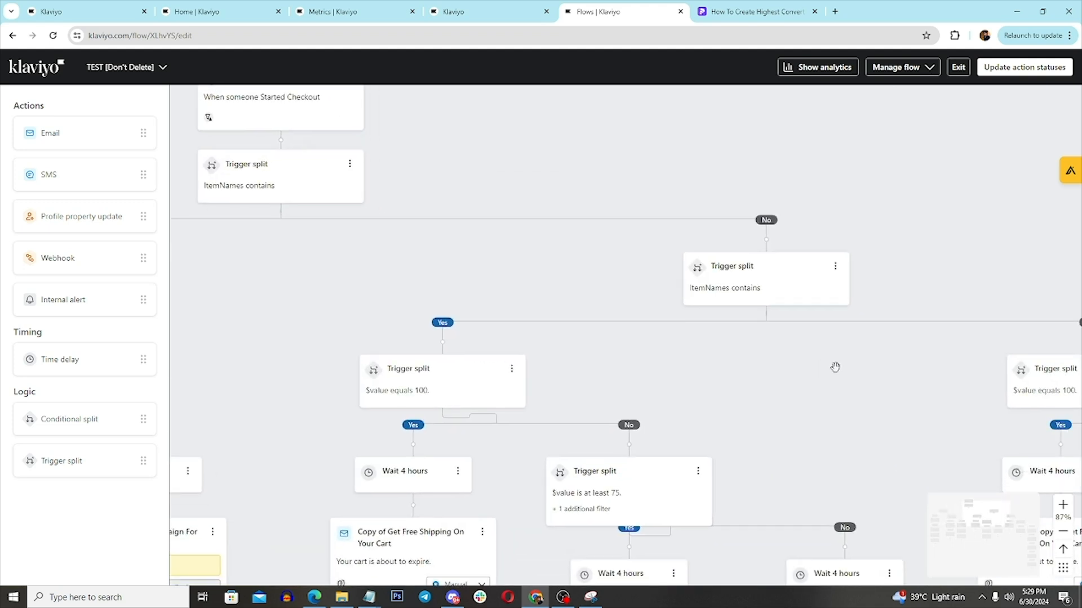
drag(865, 372, 396, 289)
drag(497, 356, 413, 212)
drag(607, 441, 383, 215)
drag(338, 268, 478, 446)
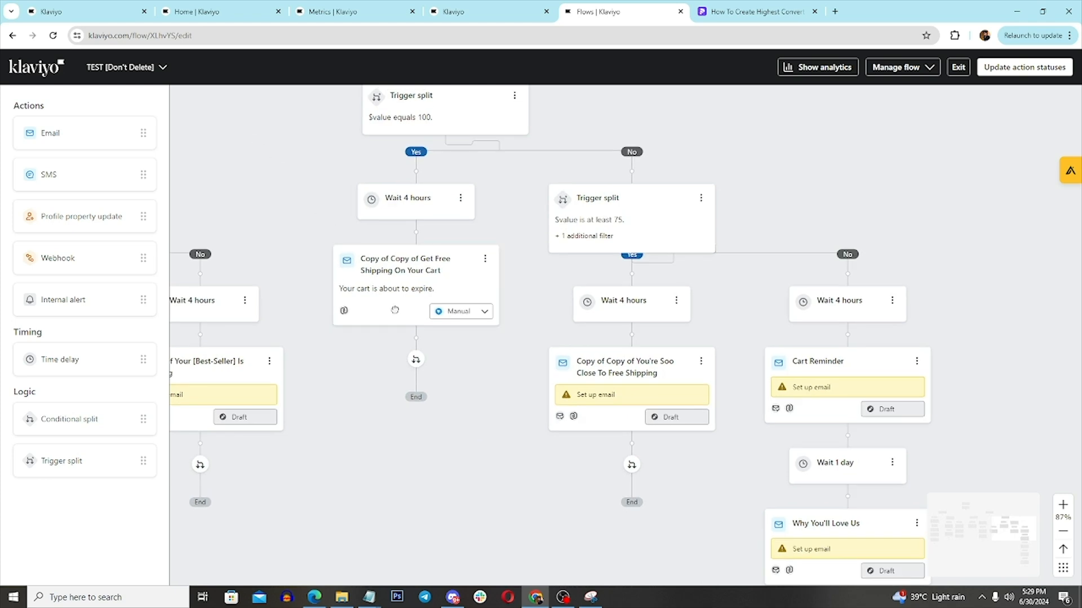
drag(395, 309, 672, 582)
drag(251, 303, 727, 405)
drag(638, 209, 768, 316)
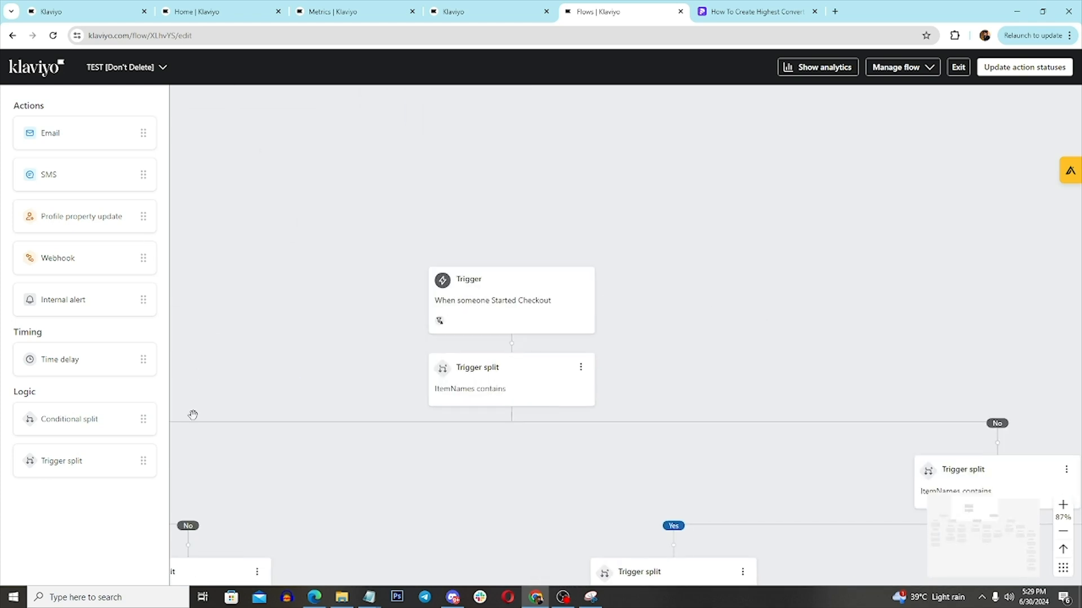
Step: Compare the Yes and No sides of the first ItemNames split, following the value splits across to the Cart Reminder emails
drag(296, 490, 444, 321)
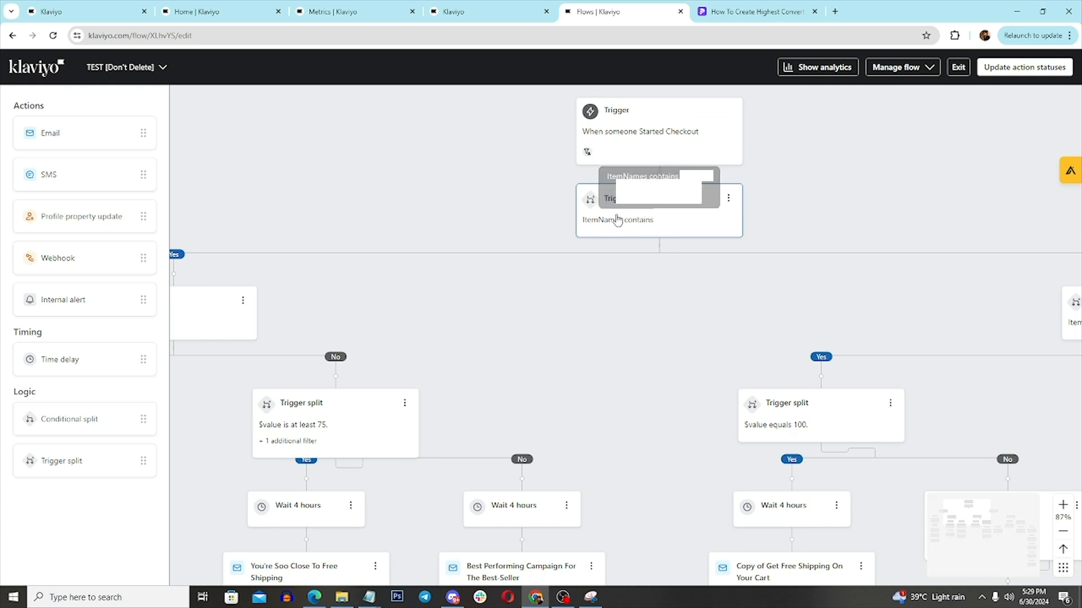
drag(650, 299, 568, 410)
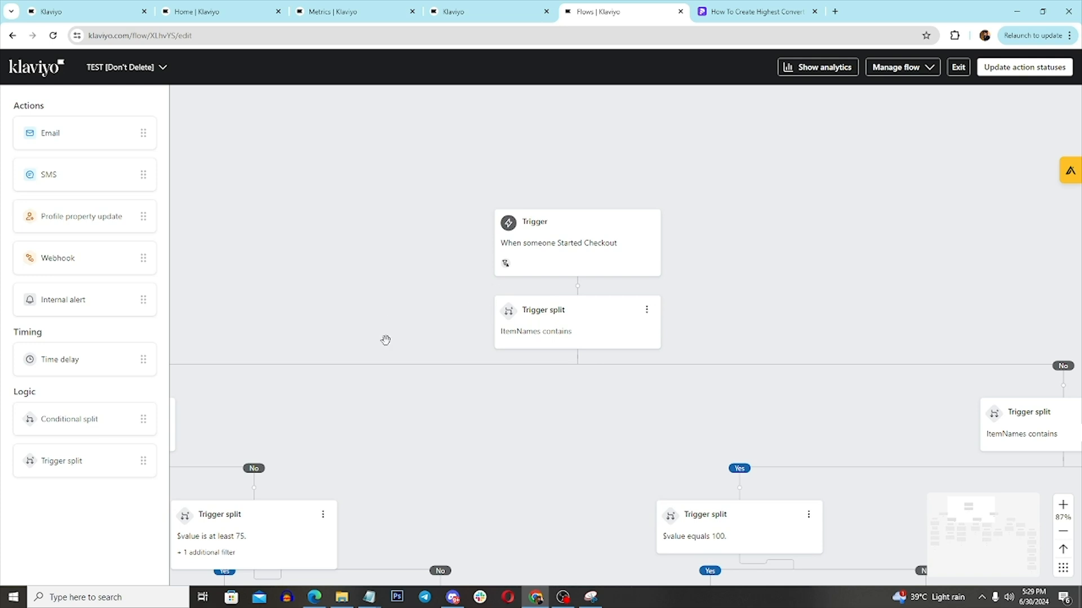
drag(475, 438, 628, 375)
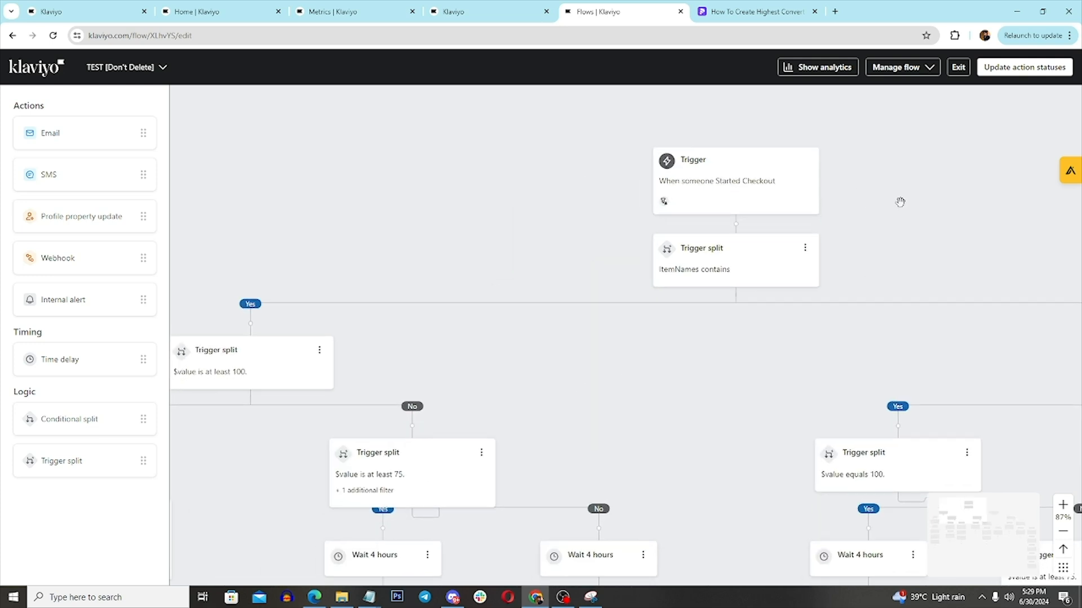
drag(935, 301, 549, 315)
drag(845, 363, 853, 364)
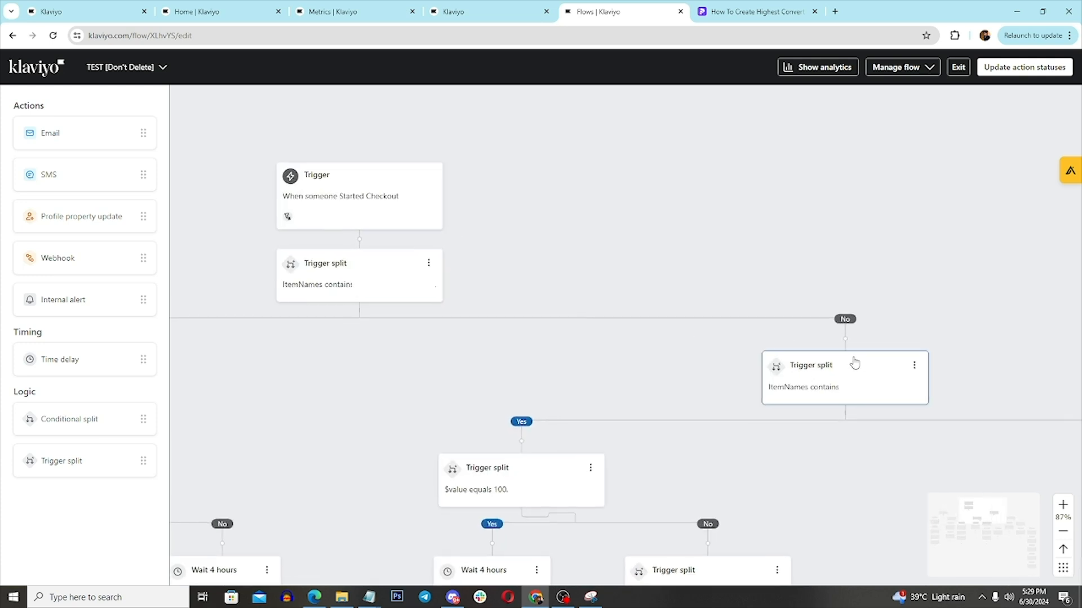
drag(444, 372, 599, 352)
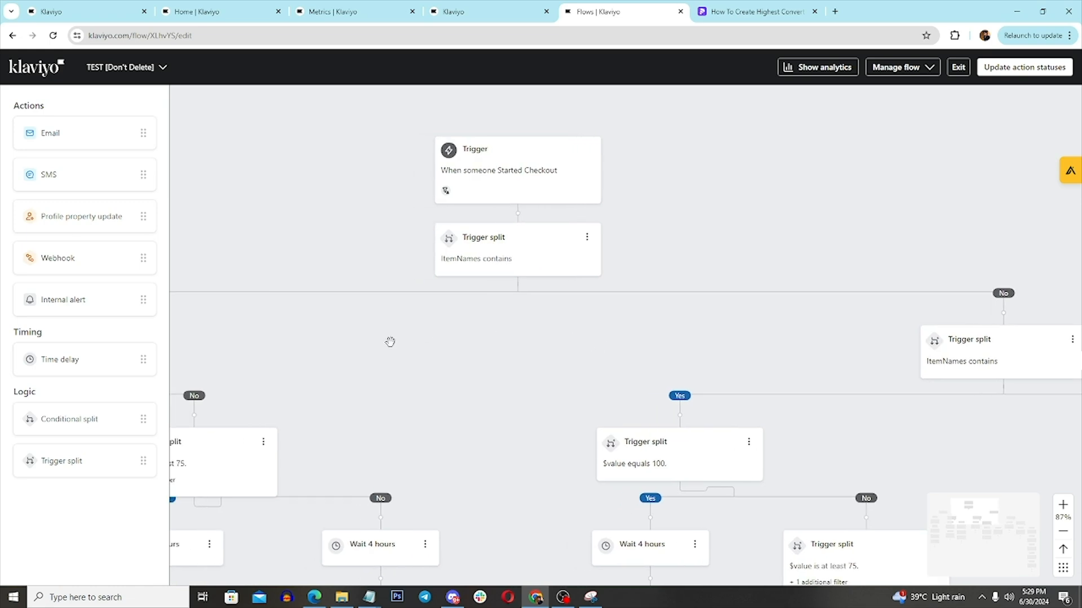
drag(477, 286, 639, 266)
scroll(756, 350, down, 5)
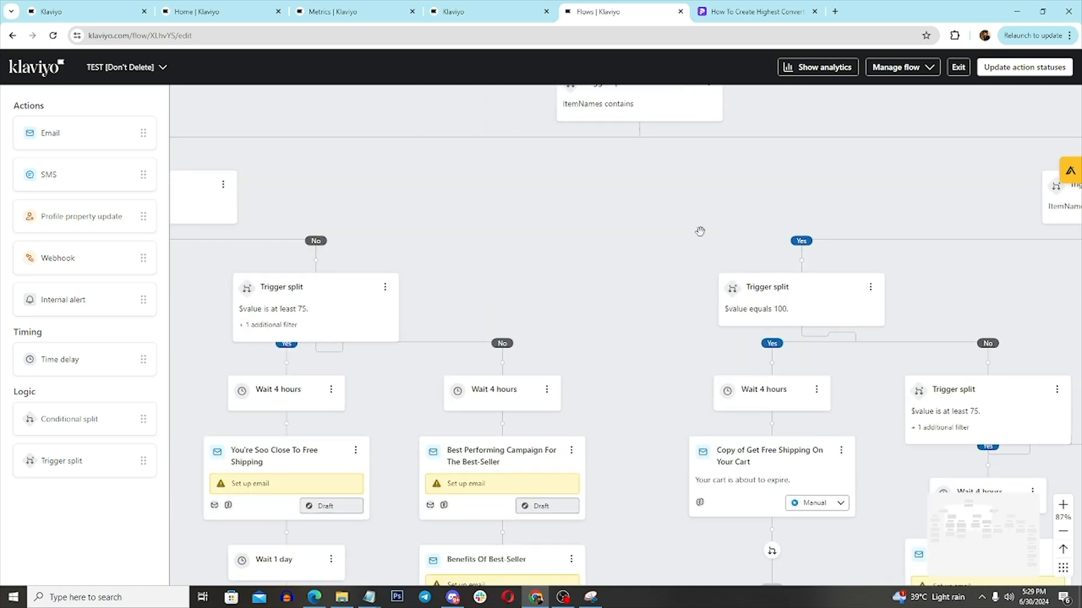
drag(681, 203, 298, 232)
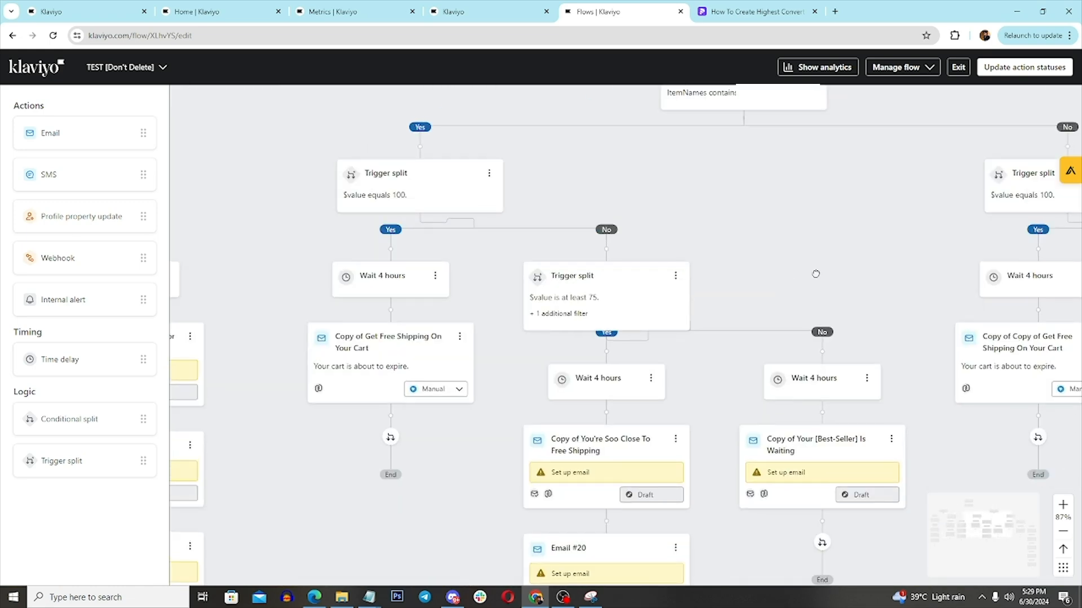
drag(815, 274, 458, 139)
drag(1022, 233, 745, 239)
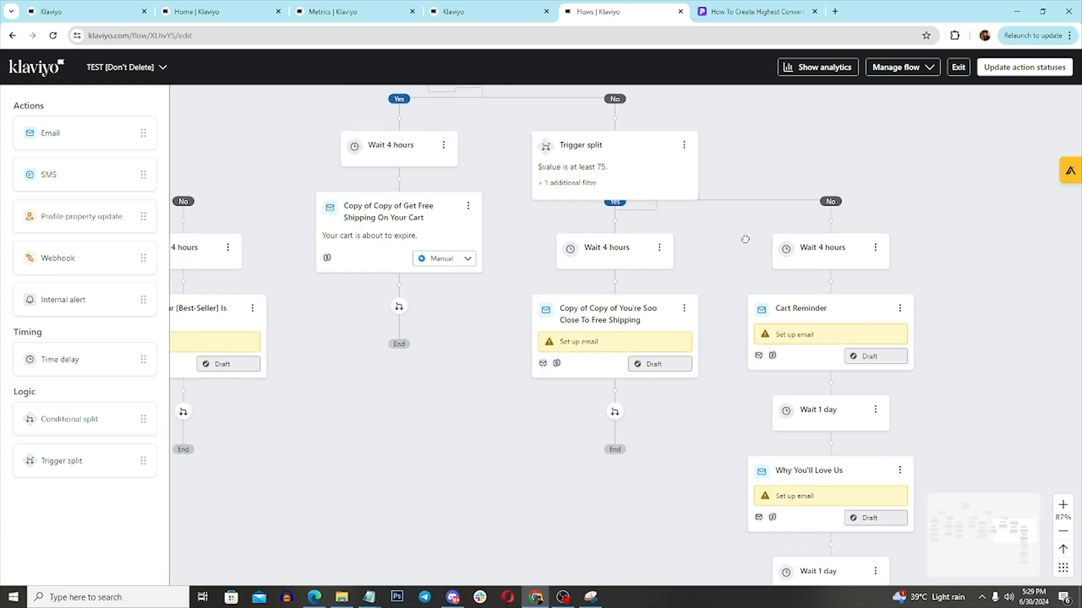
Step: Check the "Skip recently emailed profiles" setting of the "Get Free Shipping On Your Cart" email and close its details without saving
scroll(745, 239, down, 10)
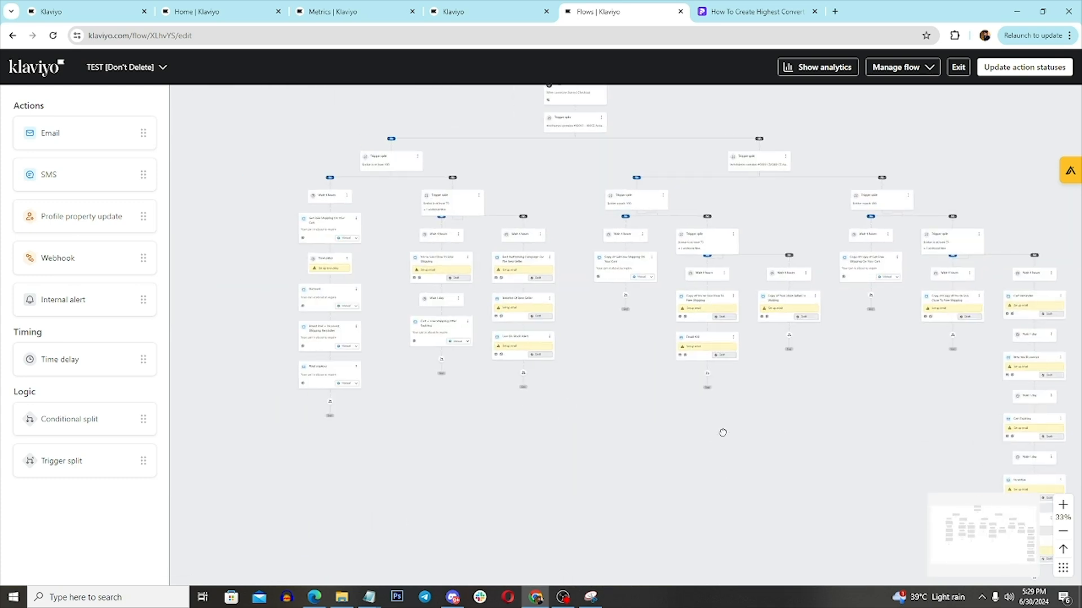
drag(722, 432, 745, 386)
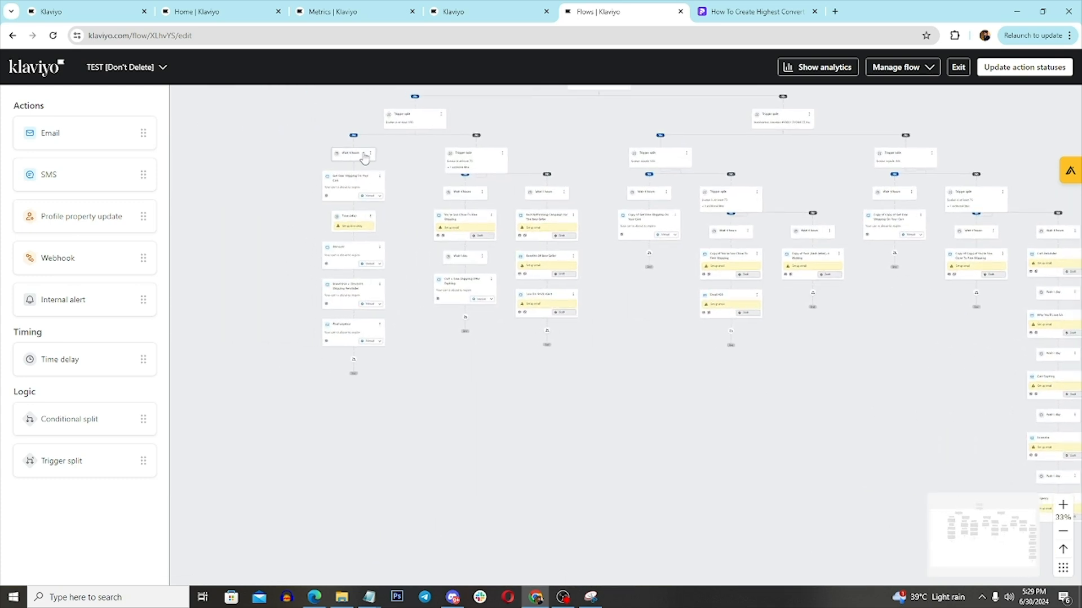
scroll(365, 160, up, 2)
click(350, 191)
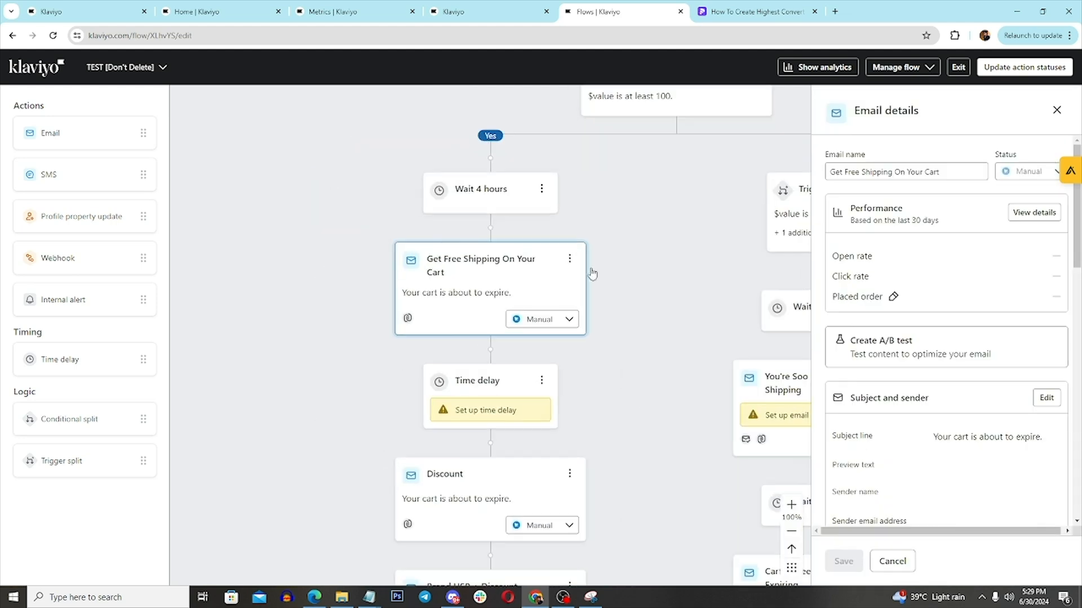
scroll(944, 366, down, 8)
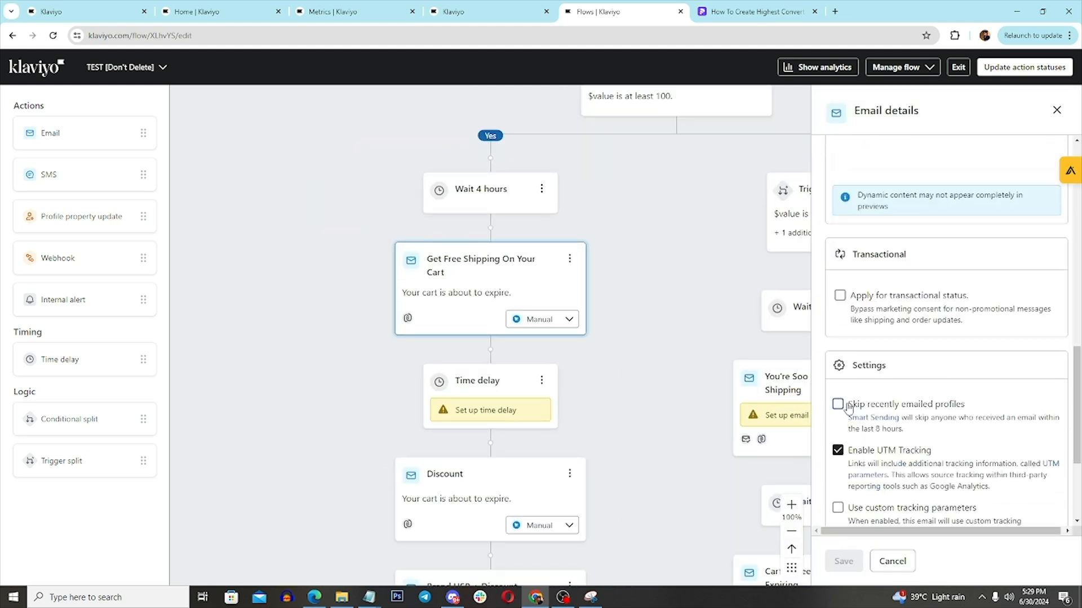
click(842, 406)
click(841, 406)
click(841, 406)
click(841, 407)
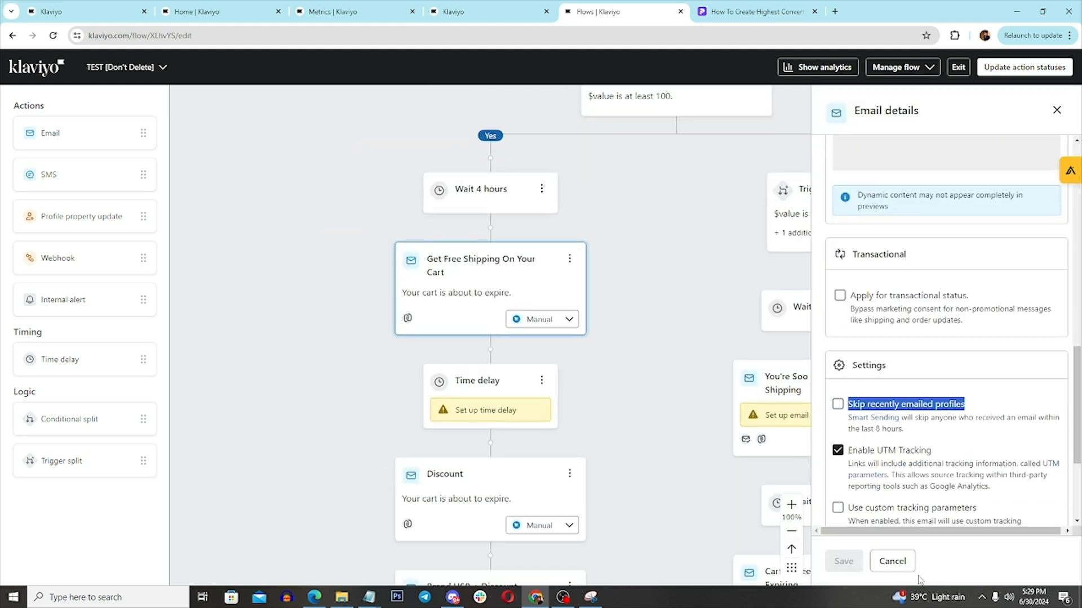
click(892, 561)
Step: Look over the emails and delays in the remaining value branches, from the best-seller emails to the Cart Reminder sequence
drag(941, 302, 553, 253)
scroll(559, 274, down, 3)
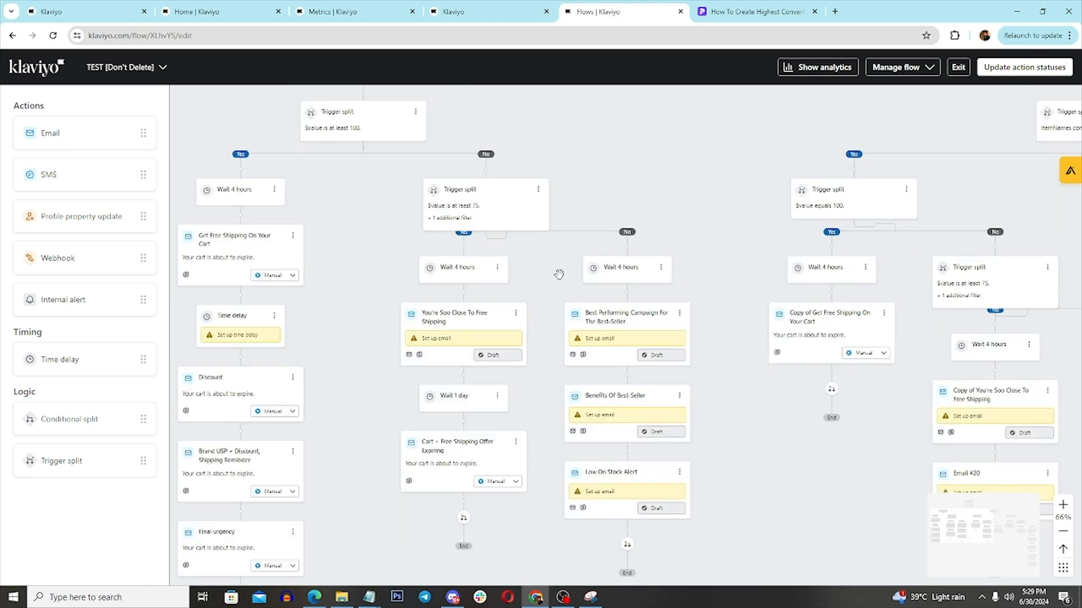
drag(827, 436, 498, 252)
drag(603, 334, 314, 447)
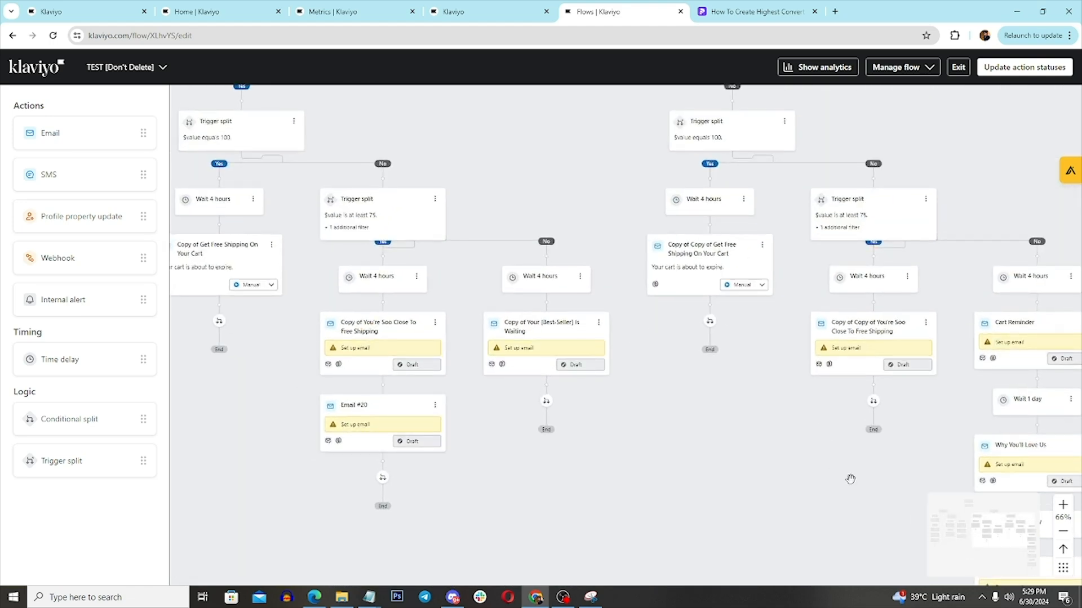
drag(948, 477, 611, 403)
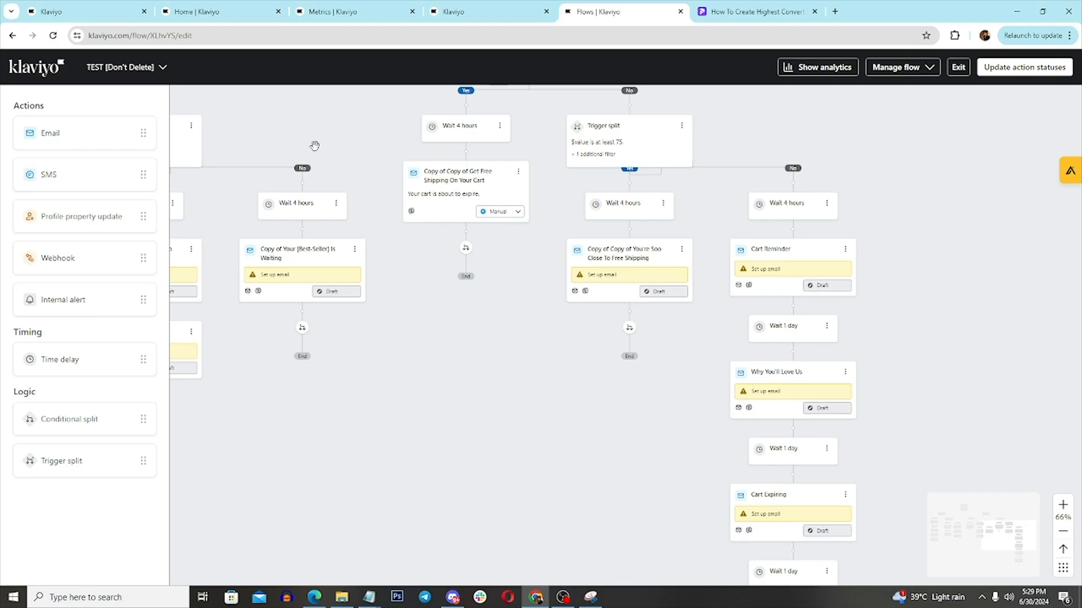
Step: Switch to the Added to cart flow and choose the API metric Added to Cart as its trigger
scroll(314, 145, down, 2)
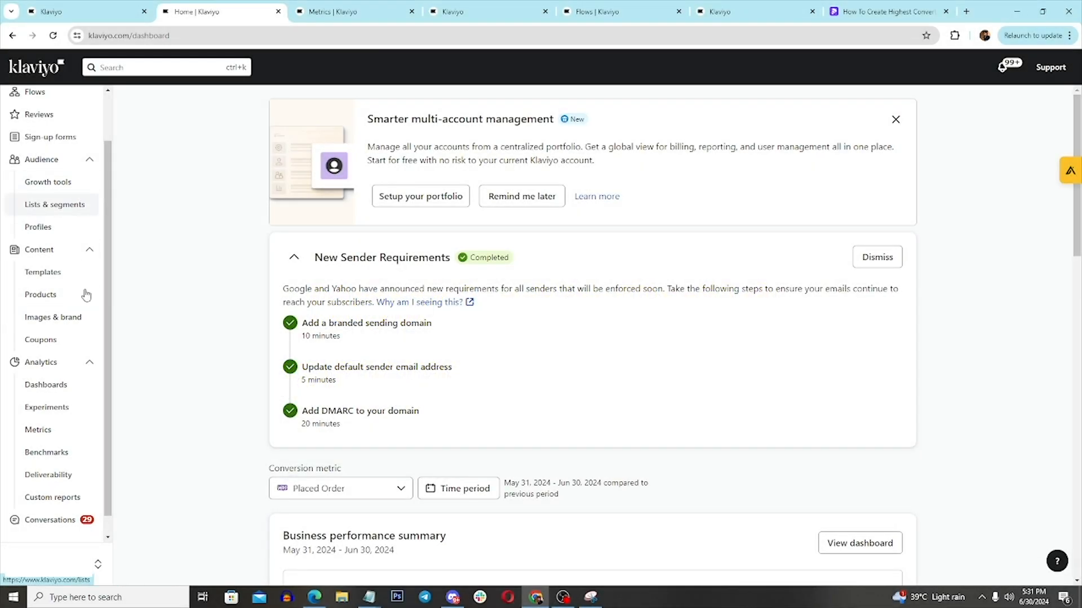
scroll(77, 293, up, 1)
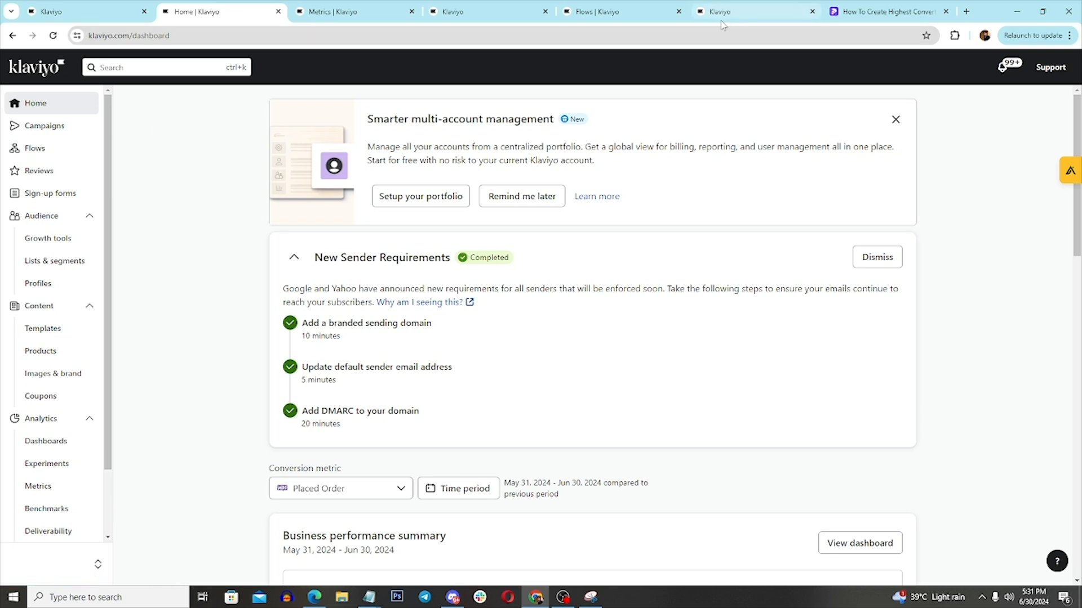
click(742, 17)
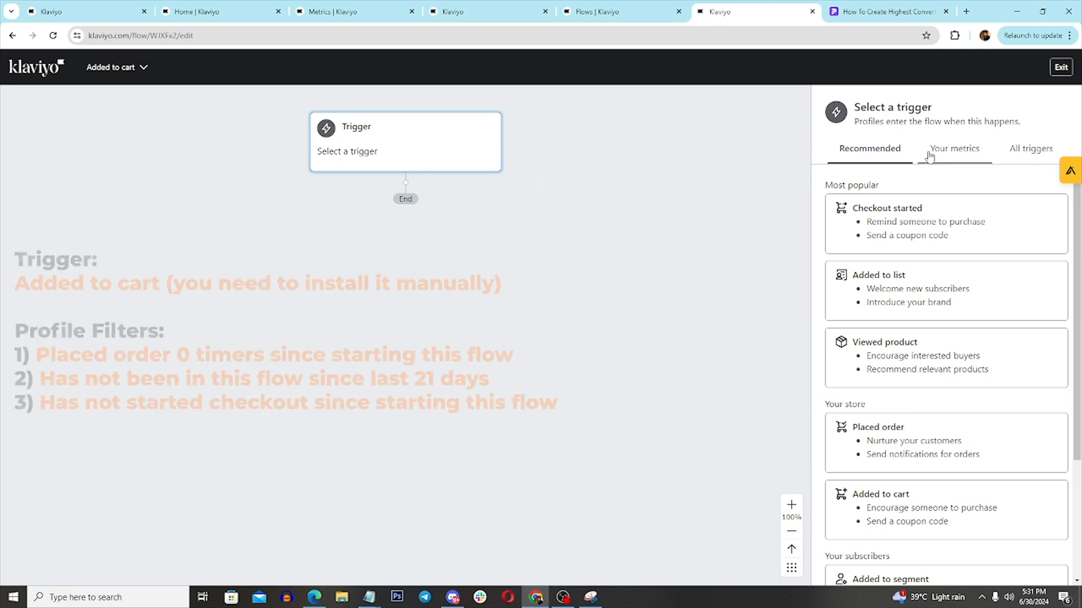
click(946, 149)
click(845, 225)
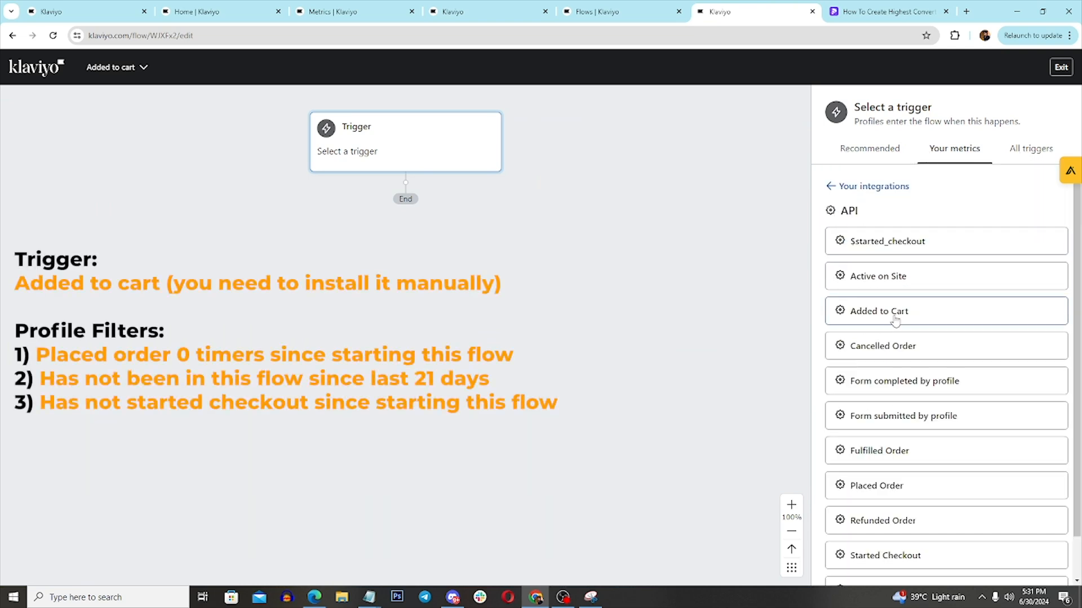
click(919, 311)
Step: Add a profile filter to the trigger with the condition "What someone has done (or not done)"
click(1043, 355)
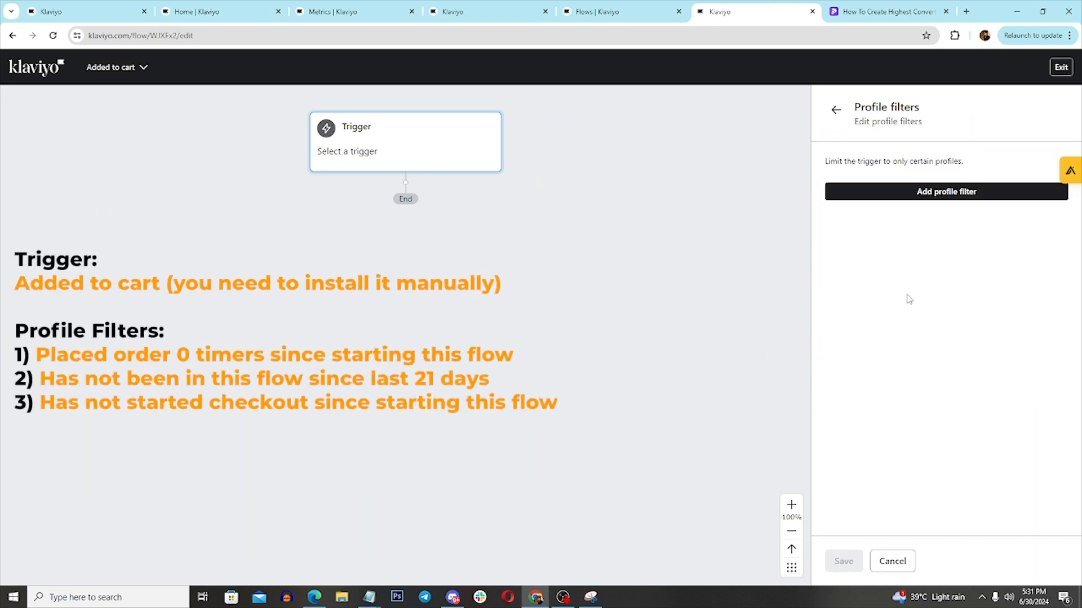
click(854, 205)
click(880, 221)
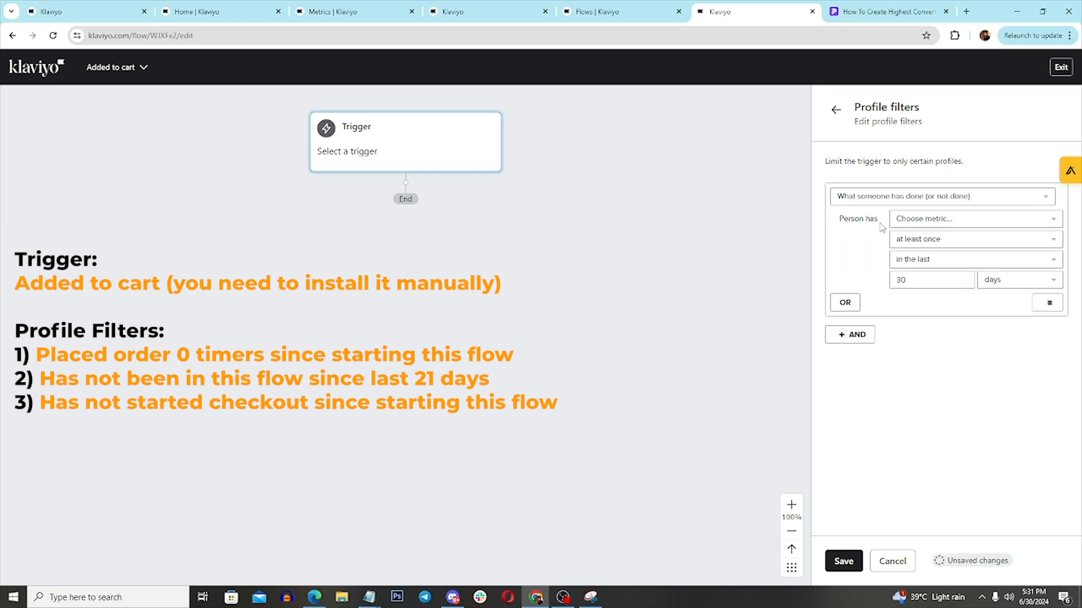
Step: Define the first profile filter as Person has Placed Order zero times since starting this flow
click(923, 220)
click(913, 240)
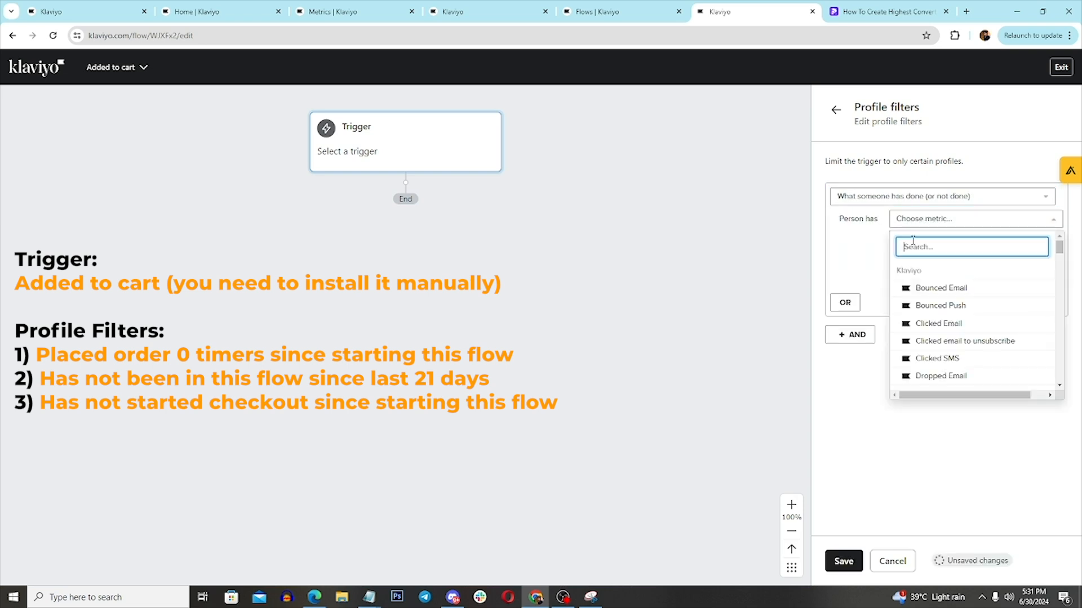
text(placed)
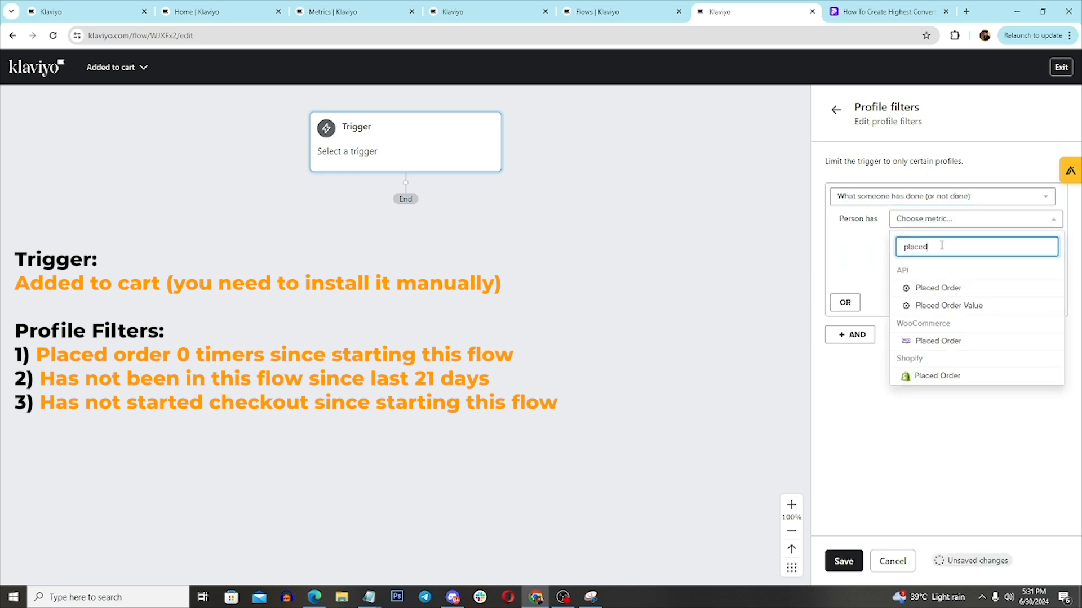
click(965, 286)
click(938, 242)
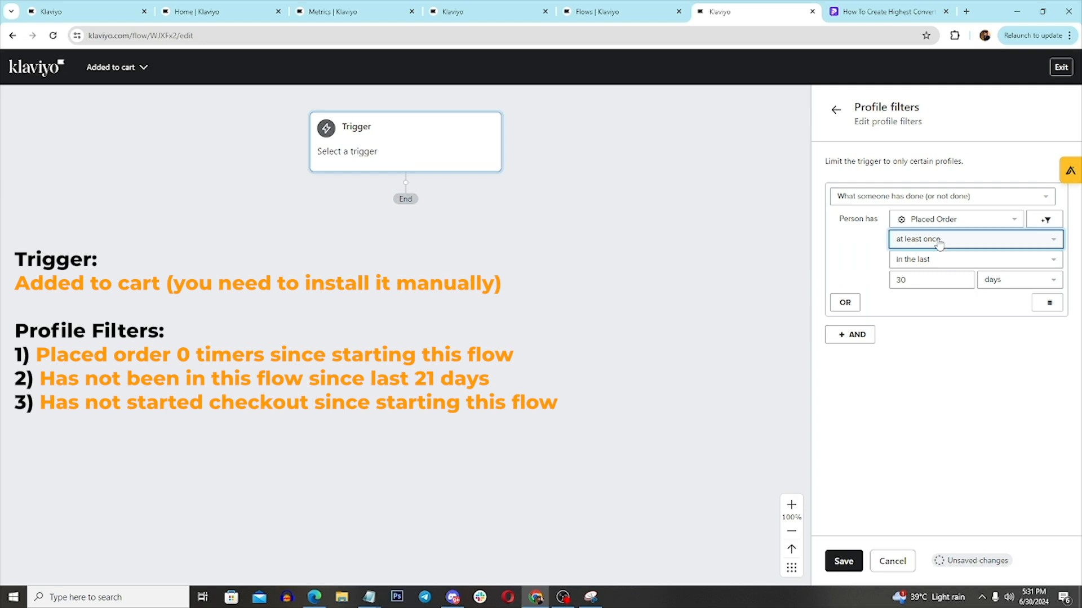
click(940, 240)
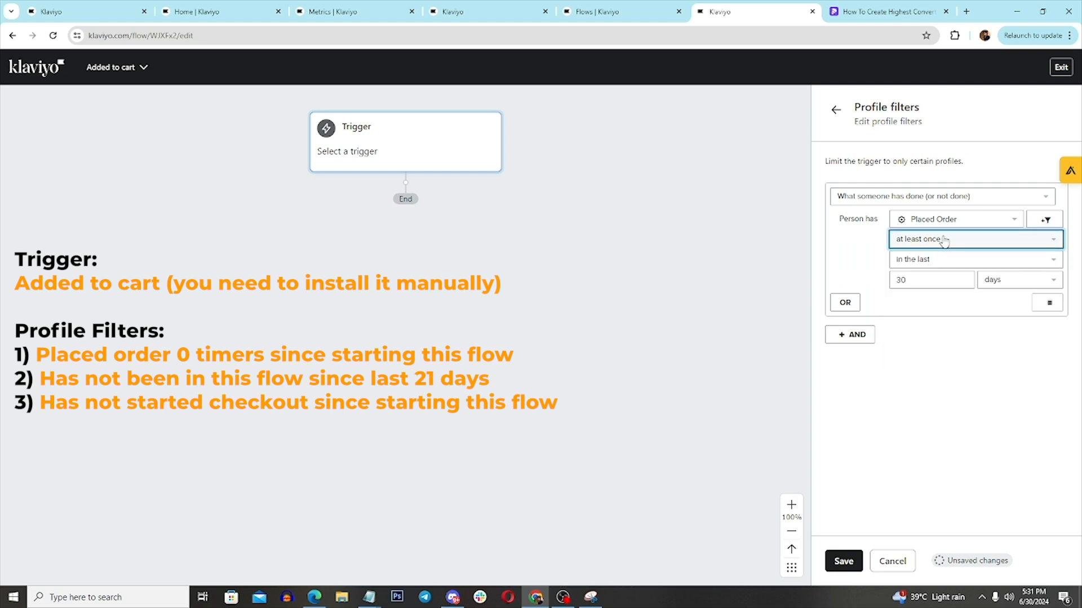
click(941, 239)
click(929, 278)
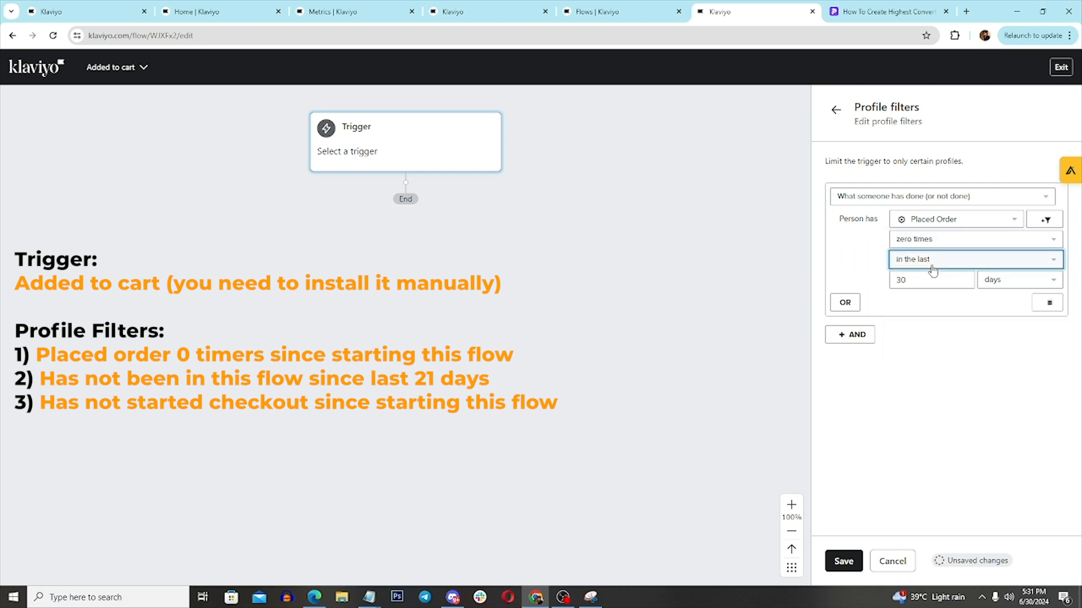
click(925, 260)
click(965, 384)
Step: Add an AND profile filter for Has not been in this flow in the last 21 days
click(858, 313)
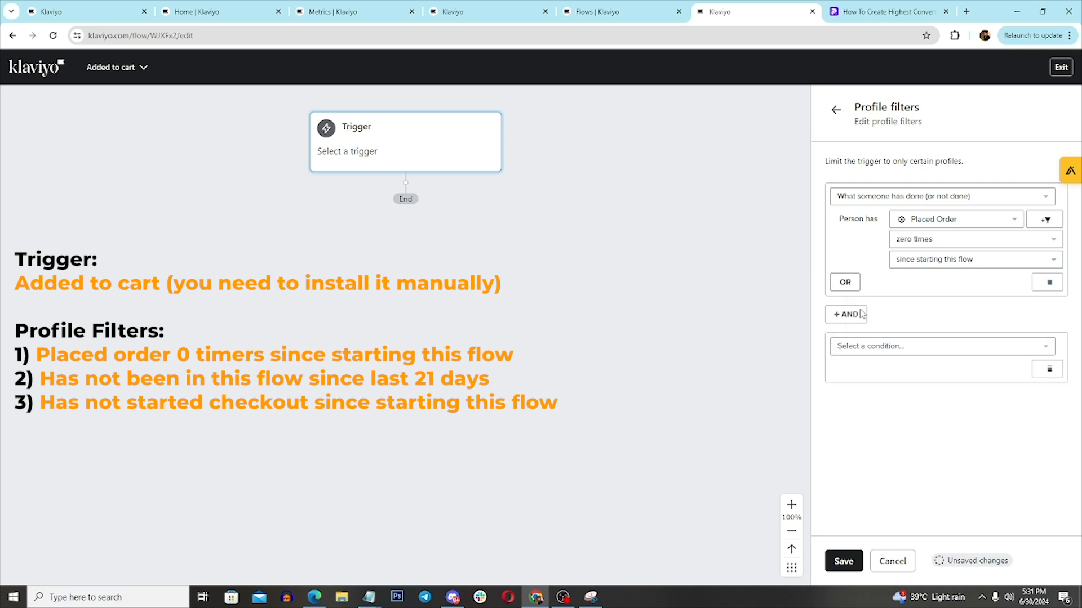
click(889, 347)
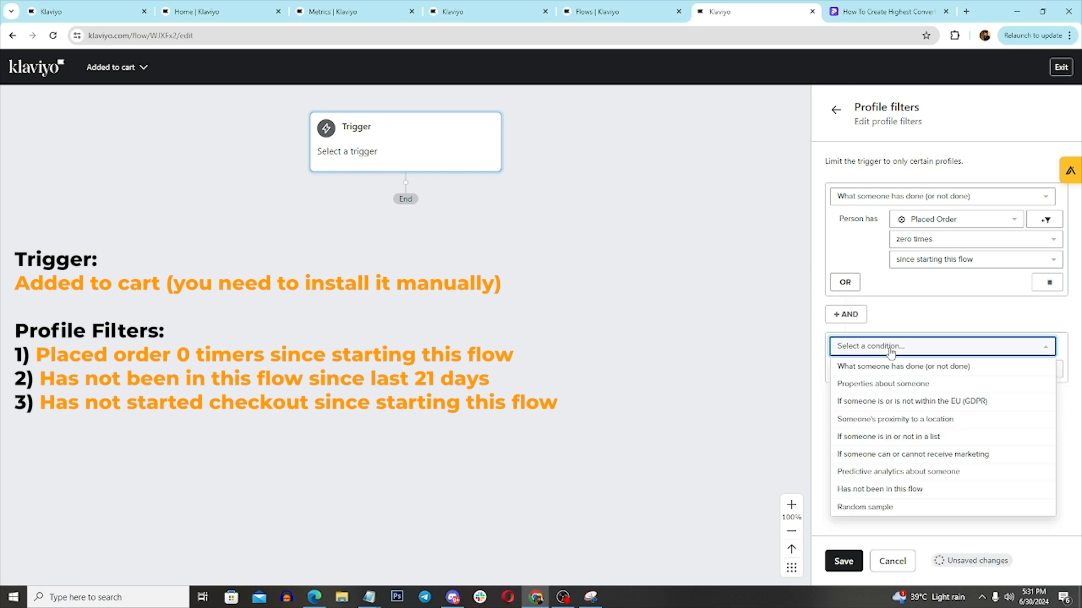
click(921, 488)
click(893, 393)
click(905, 427)
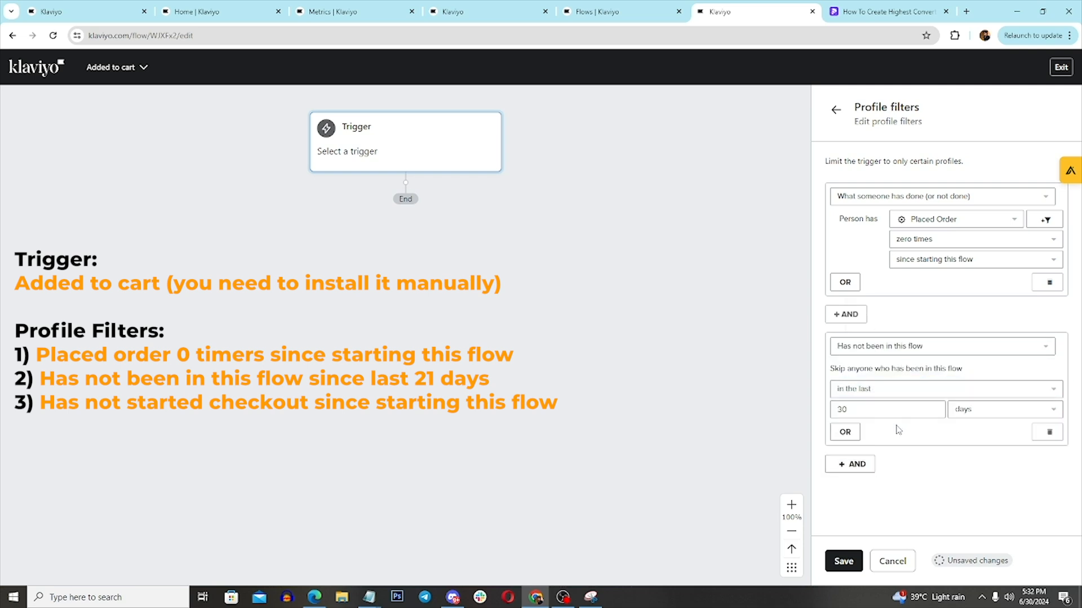
click(840, 411)
text(21)
click(955, 473)
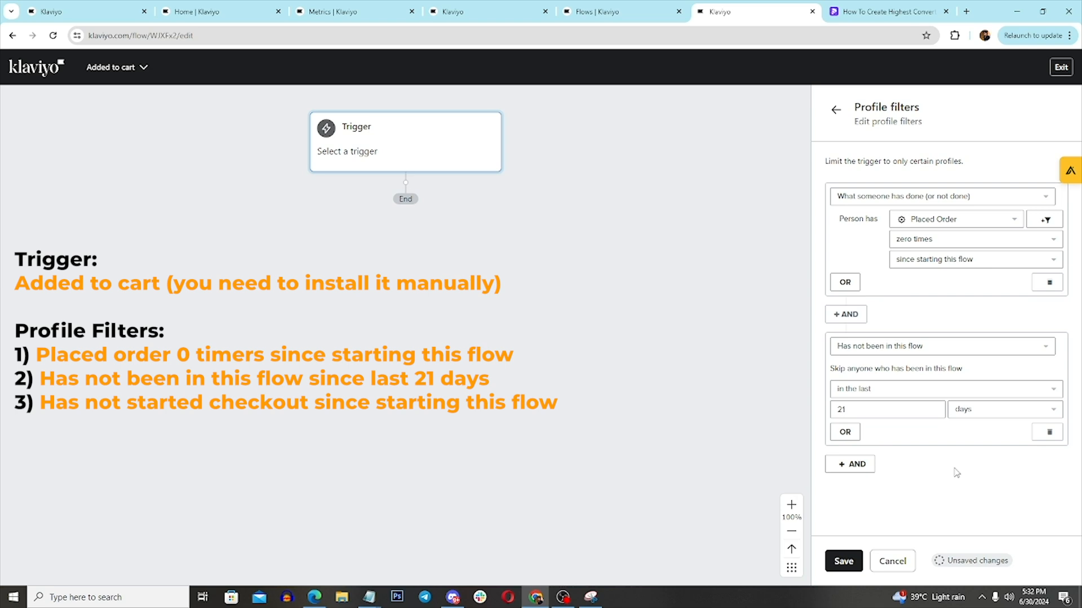
Step: Add a third AND profile filter: Person has $started_checkout zero times since starting this flow
click(861, 471)
click(893, 473)
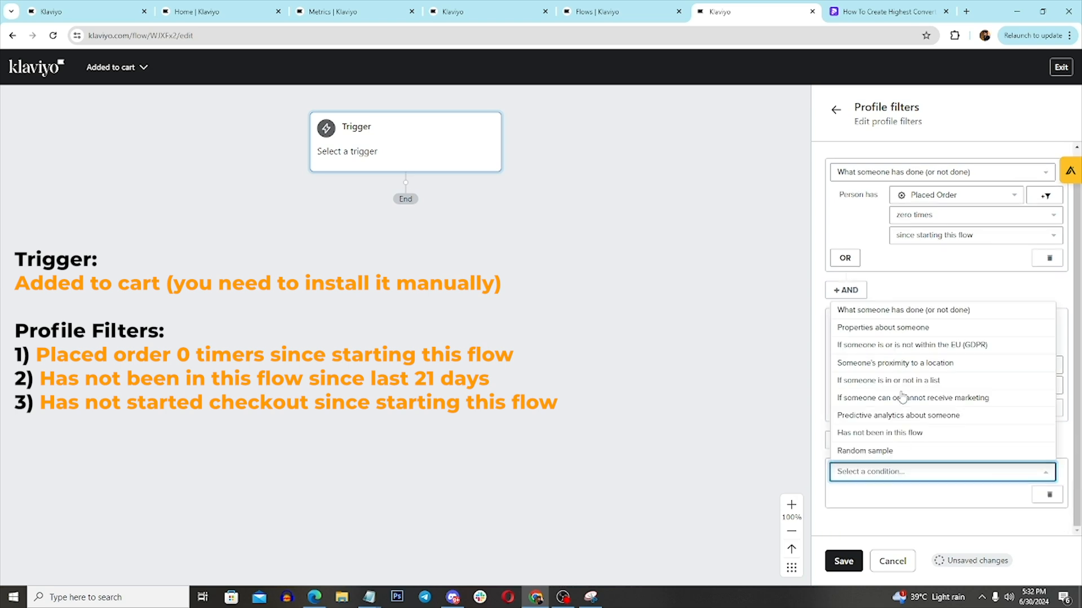
click(896, 311)
click(921, 382)
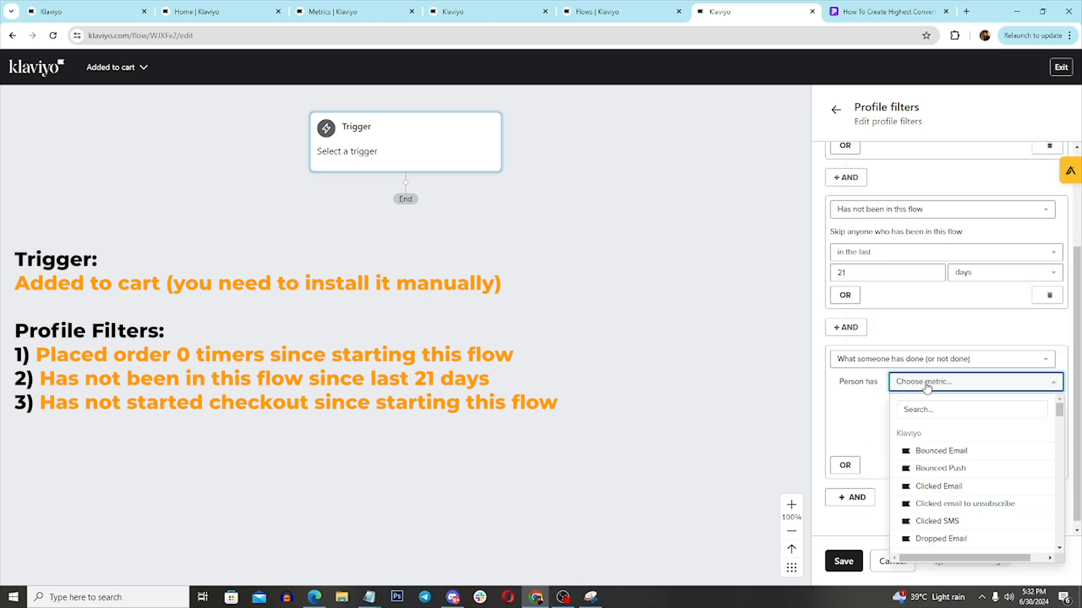
text(started)
click(953, 451)
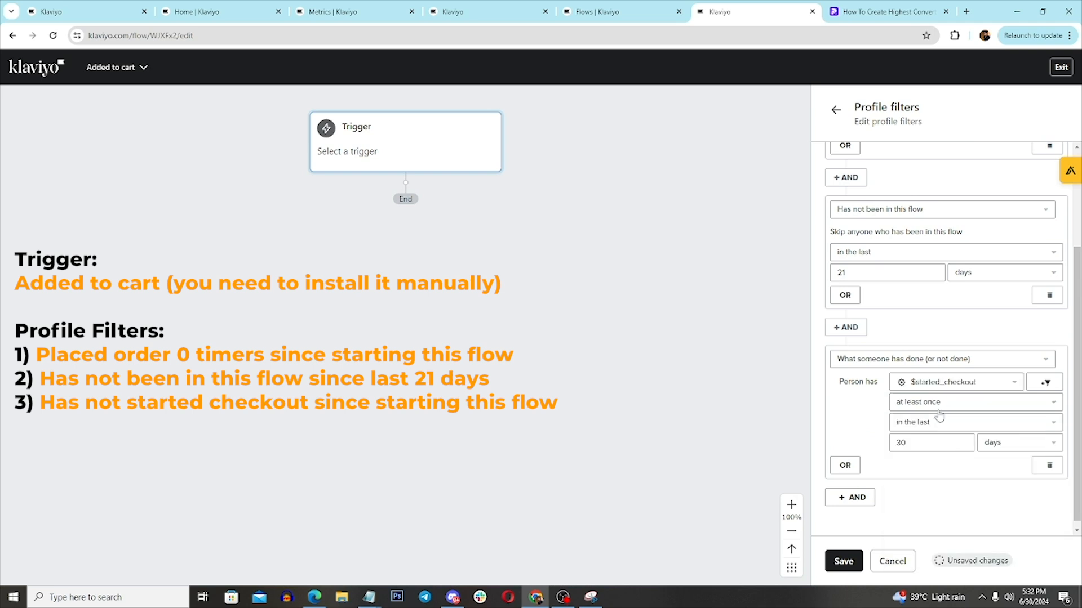
click(933, 402)
click(930, 446)
click(930, 426)
click(968, 546)
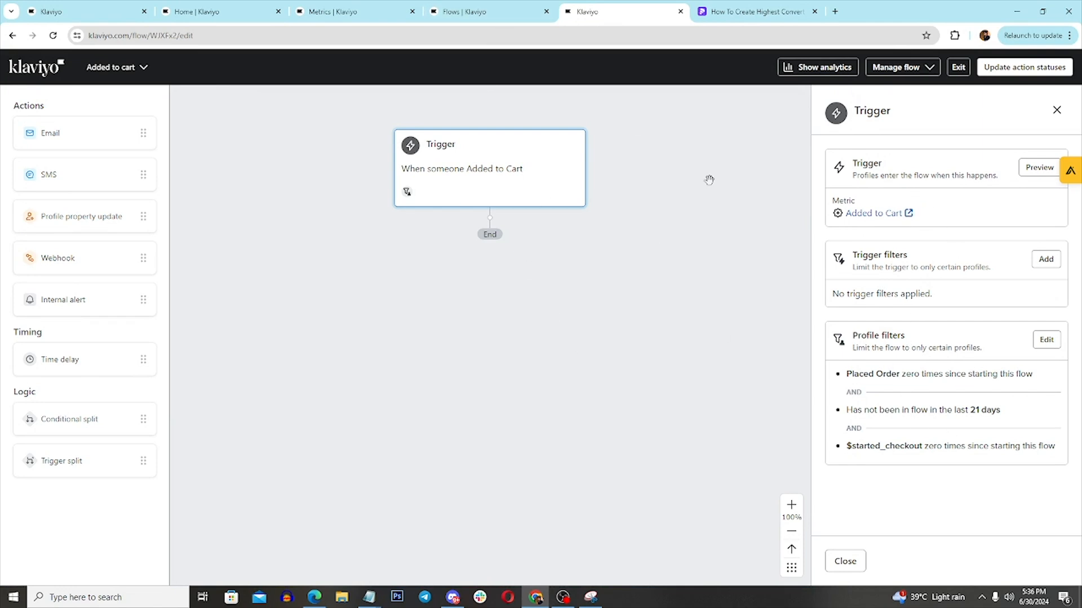
Step: Examine the TEST [Don't Delete] flow's trigger splits, their conditions, and the delays and emails in each branch
click(473, 11)
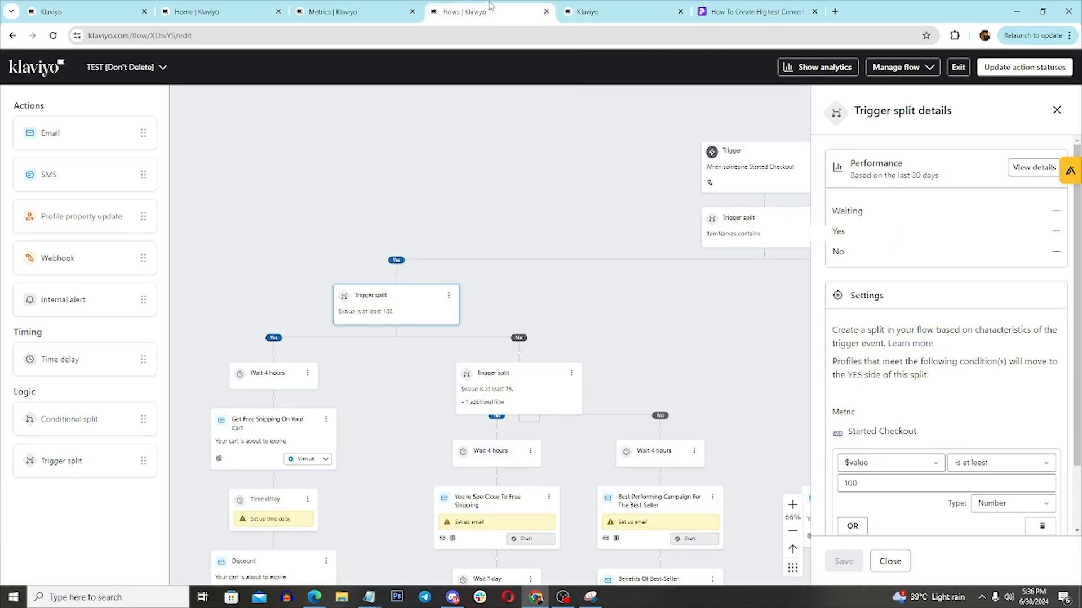
drag(690, 329, 553, 311)
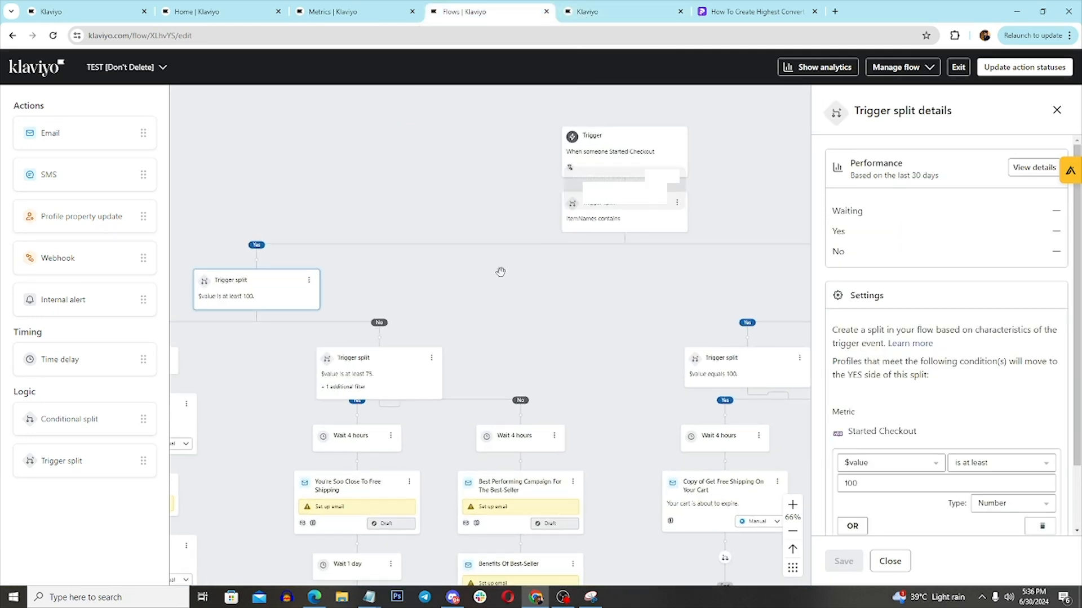
drag(468, 303, 634, 284)
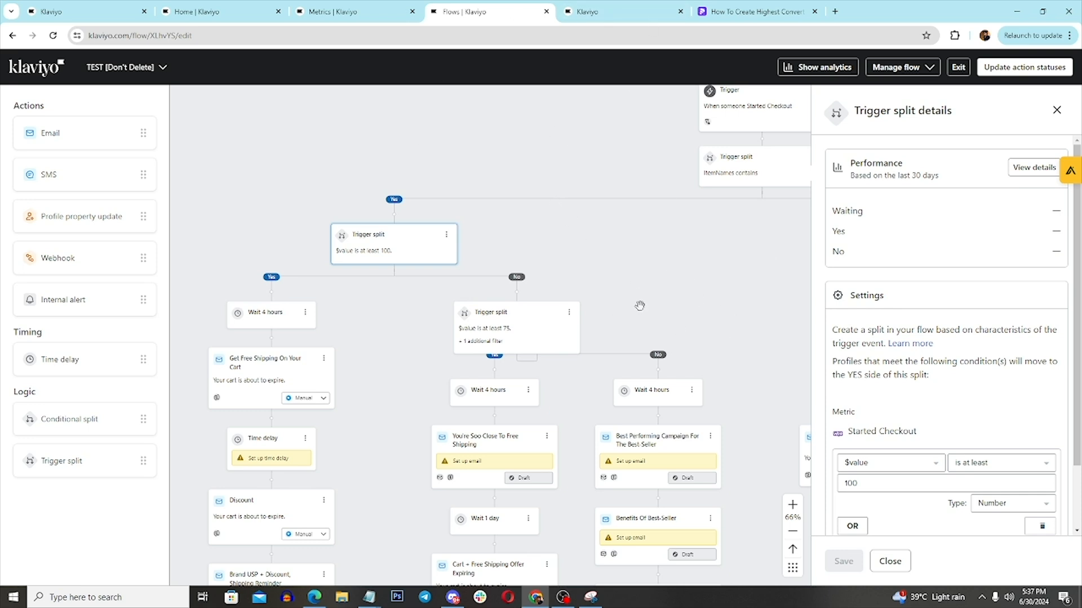
drag(594, 241, 601, 278)
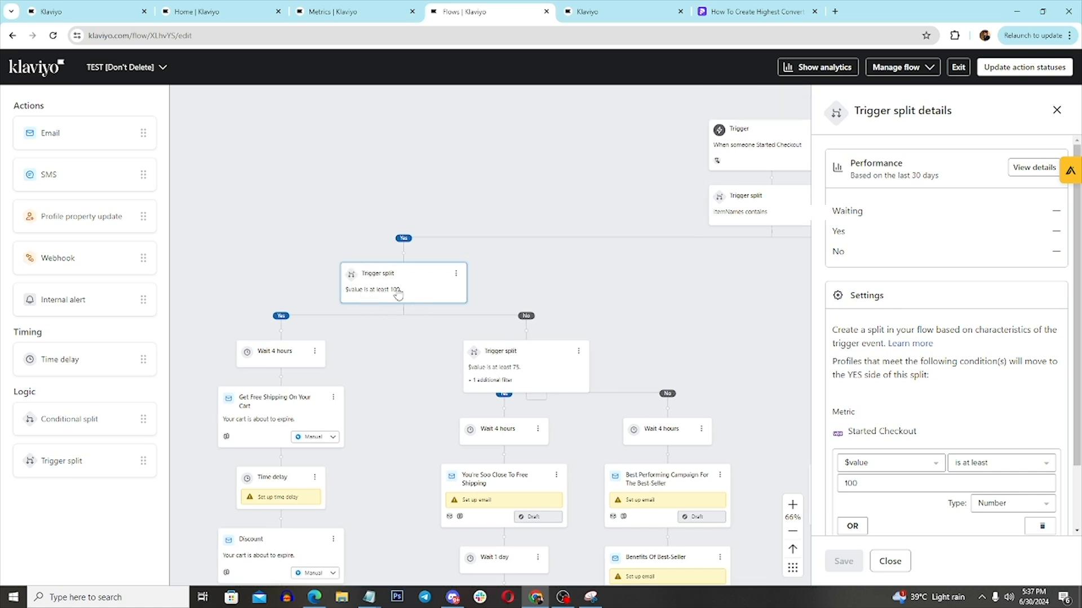
click(619, 12)
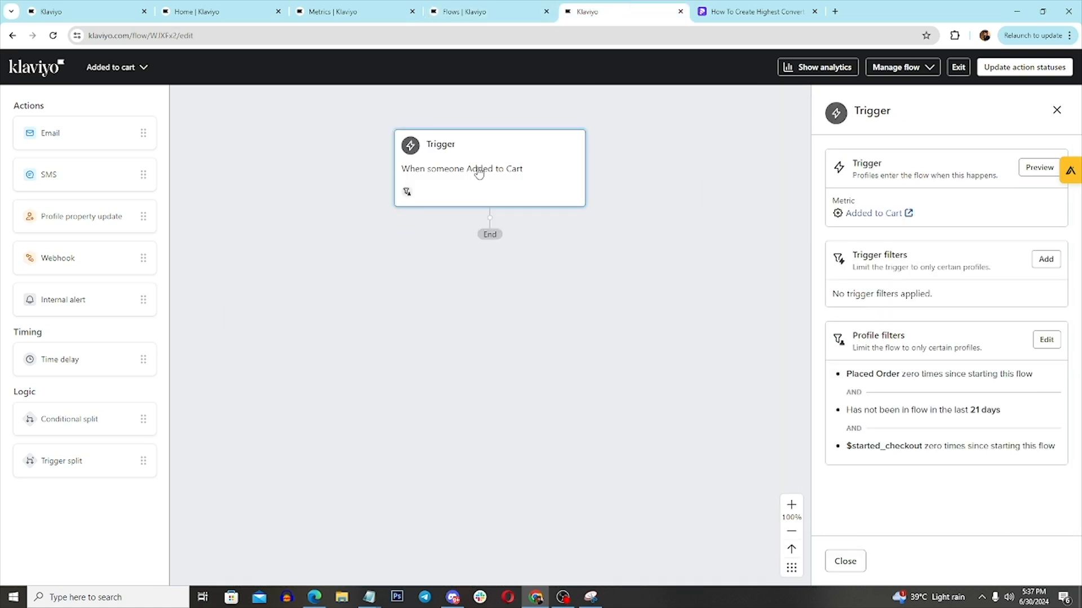
click(509, 13)
drag(546, 297, 568, 237)
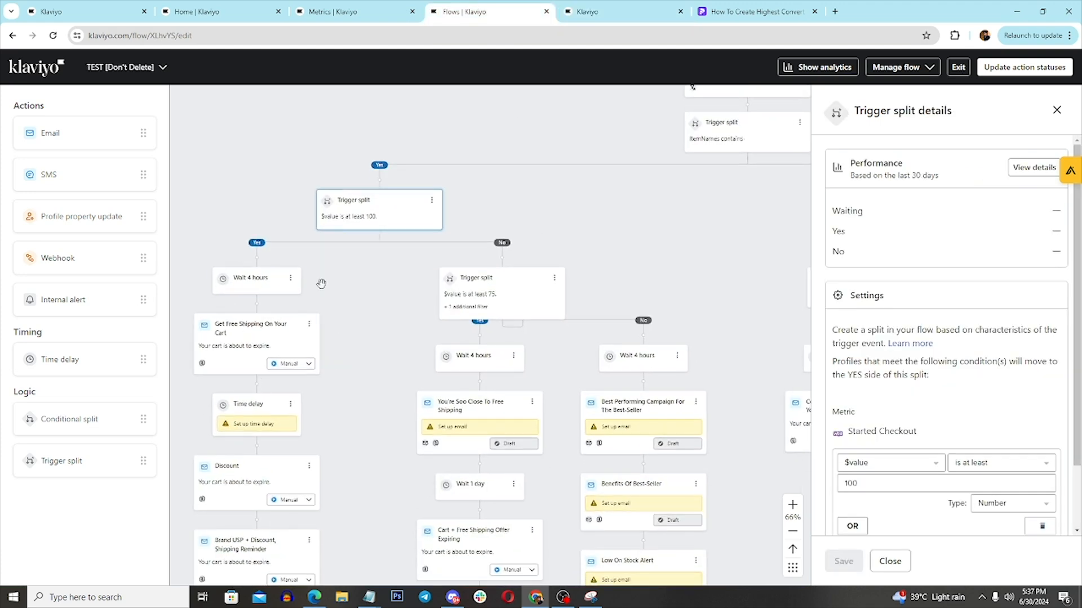
drag(385, 311, 420, 403)
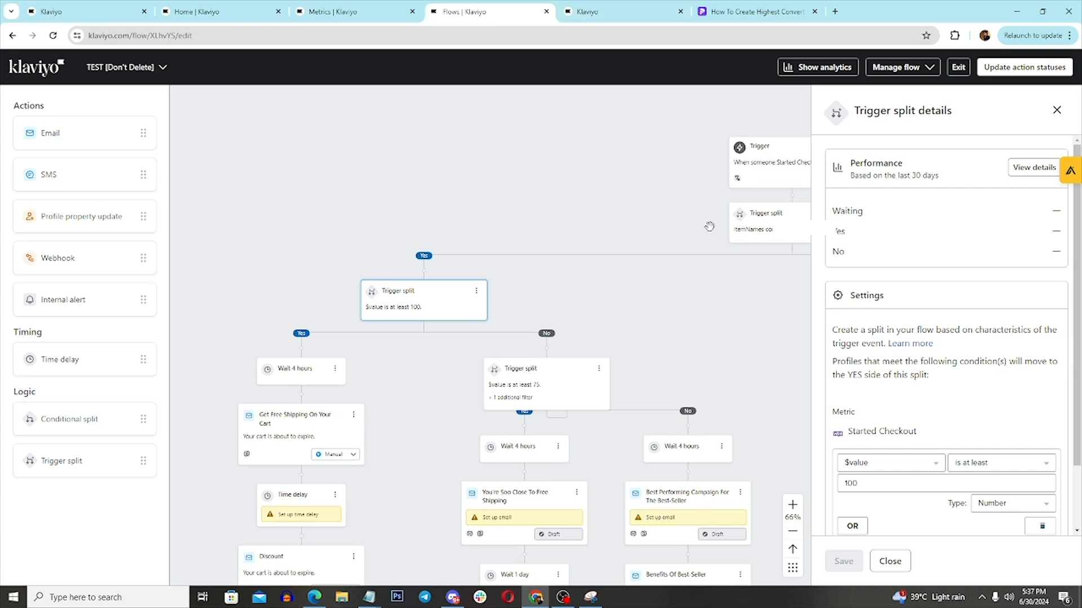
drag(686, 324, 346, 251)
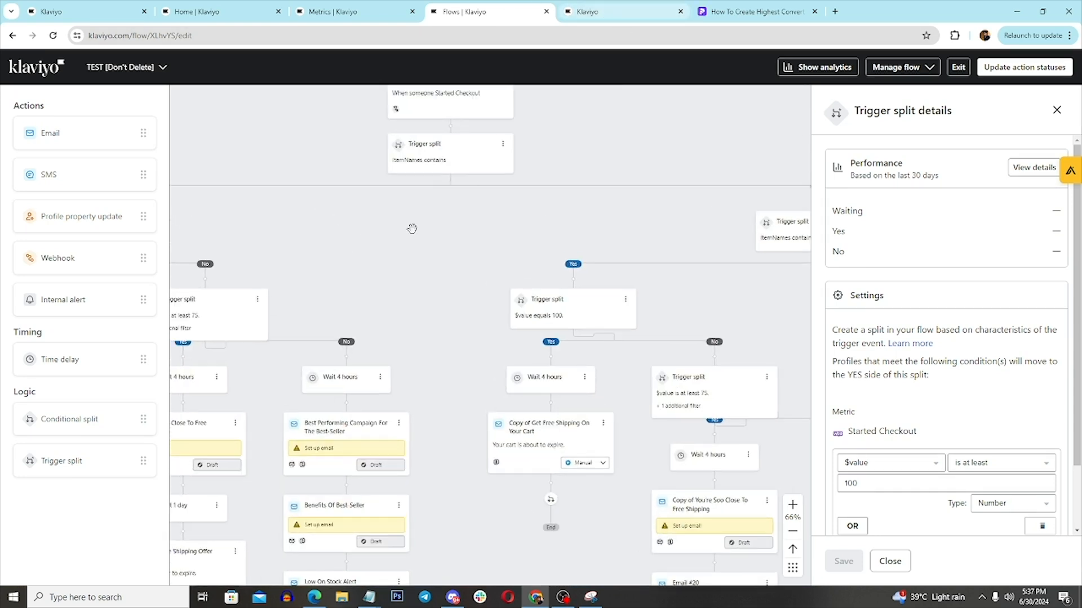
drag(411, 228, 427, 300)
click(455, 254)
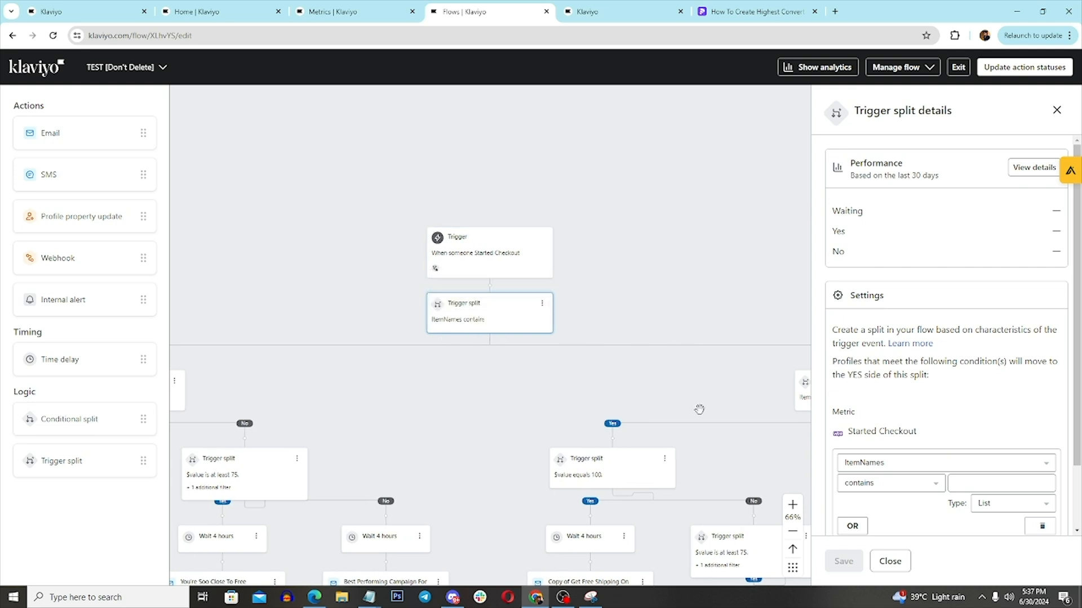
drag(753, 456, 448, 309)
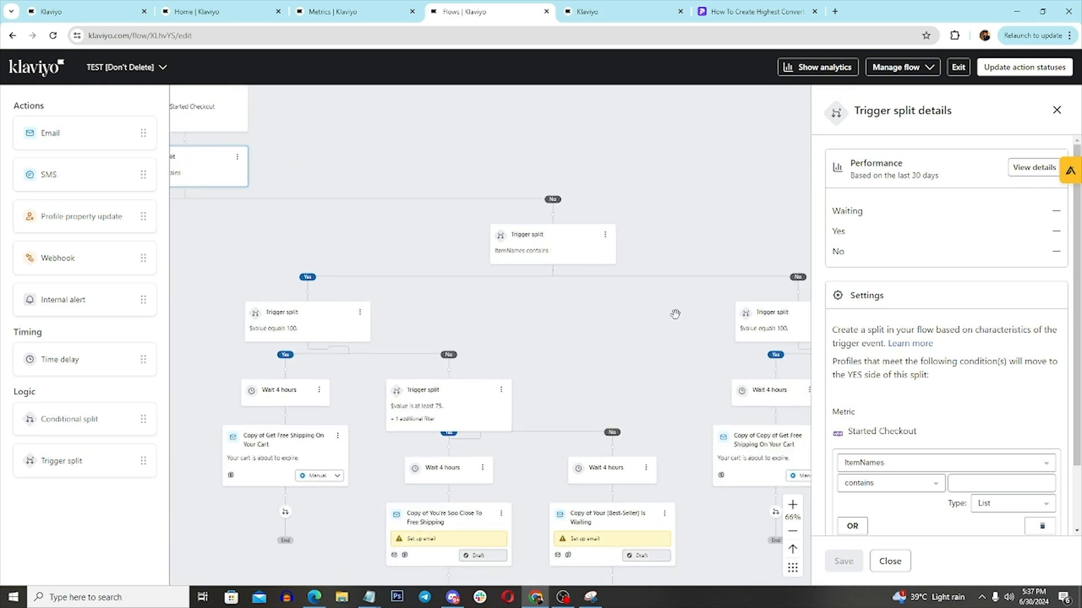
Step: Return to the Added to cart flow and place a trigger split directly below the trigger
click(649, 6)
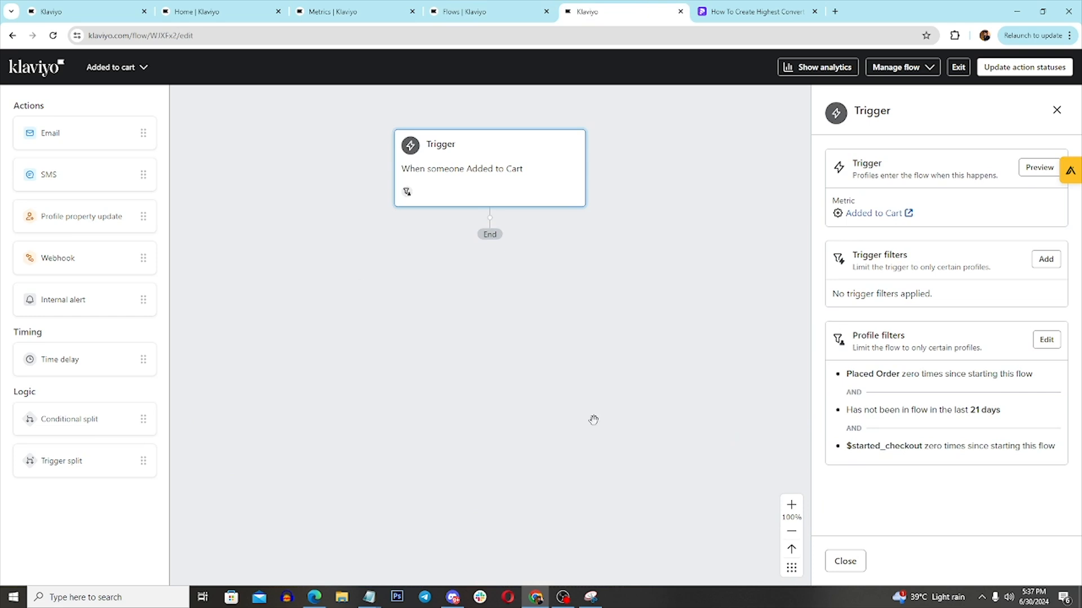
scroll(671, 418, up, 3)
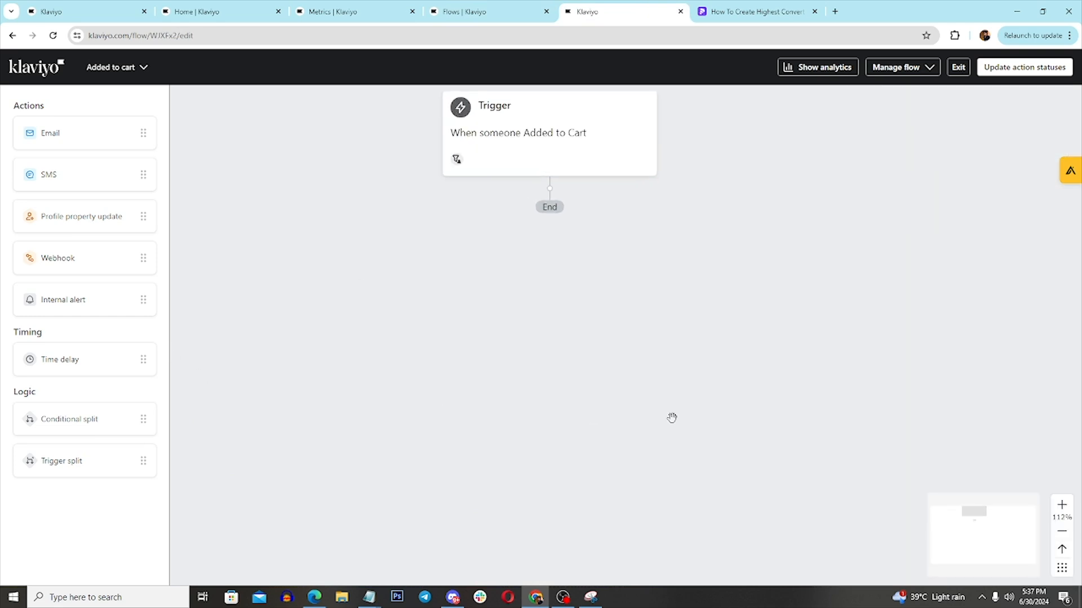
drag(672, 418, 661, 458)
drag(65, 464, 551, 232)
Step: Set the trigger split's condition to ItemNames contains, with list type and a blank value, and save it
click(917, 308)
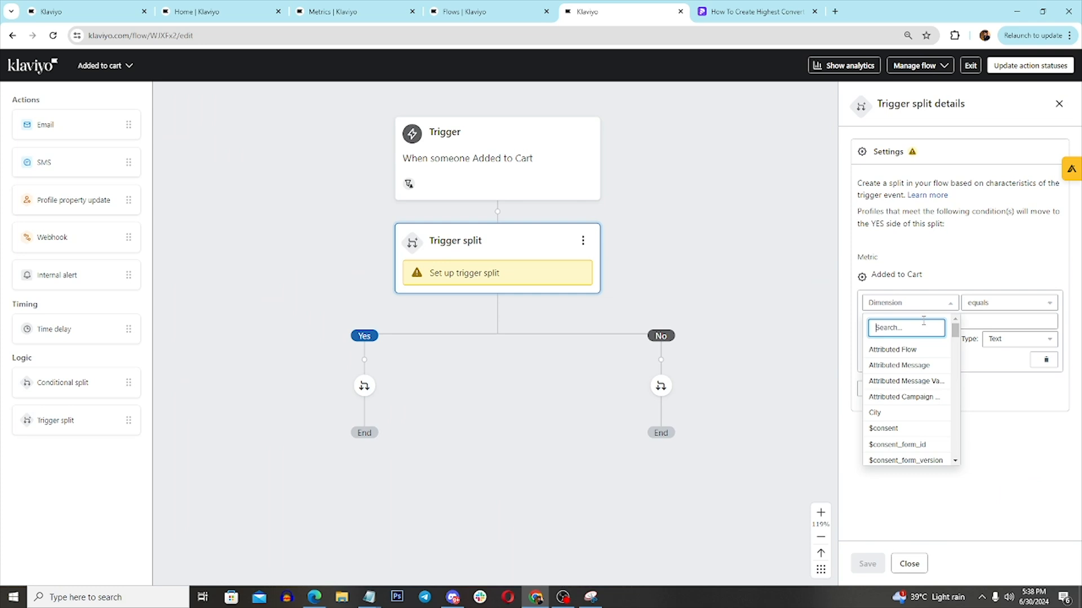
text(itemname)
click(913, 353)
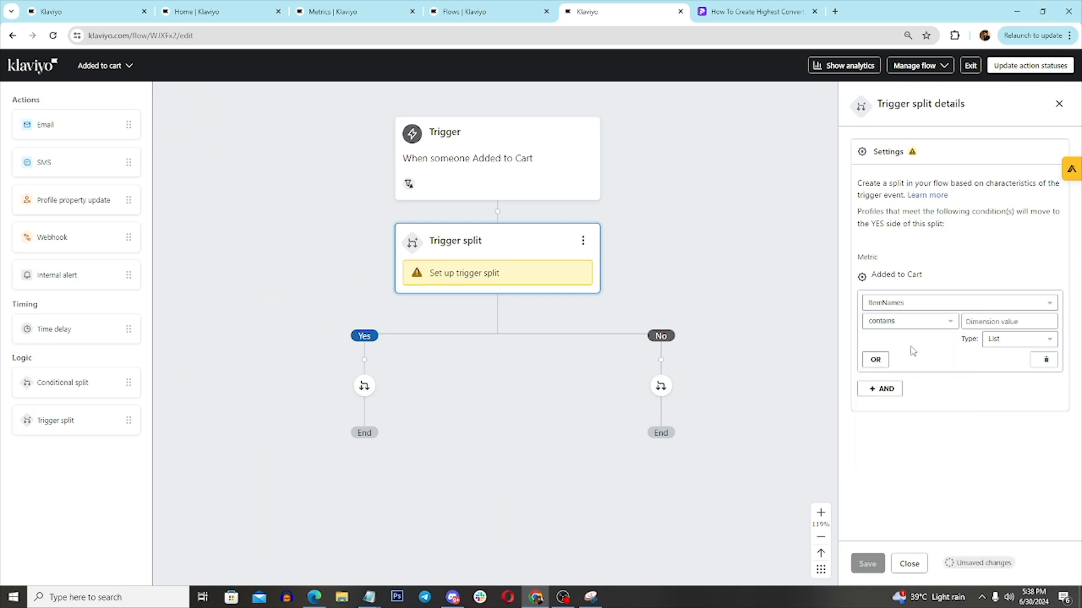
click(913, 323)
click(913, 323)
click(1002, 321)
click(1008, 404)
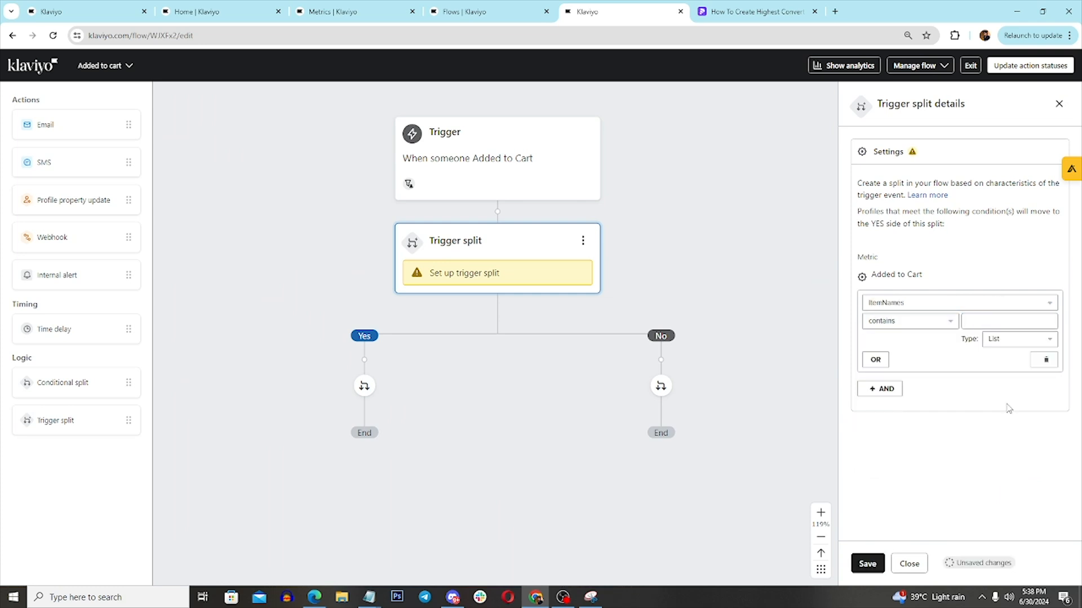
click(867, 563)
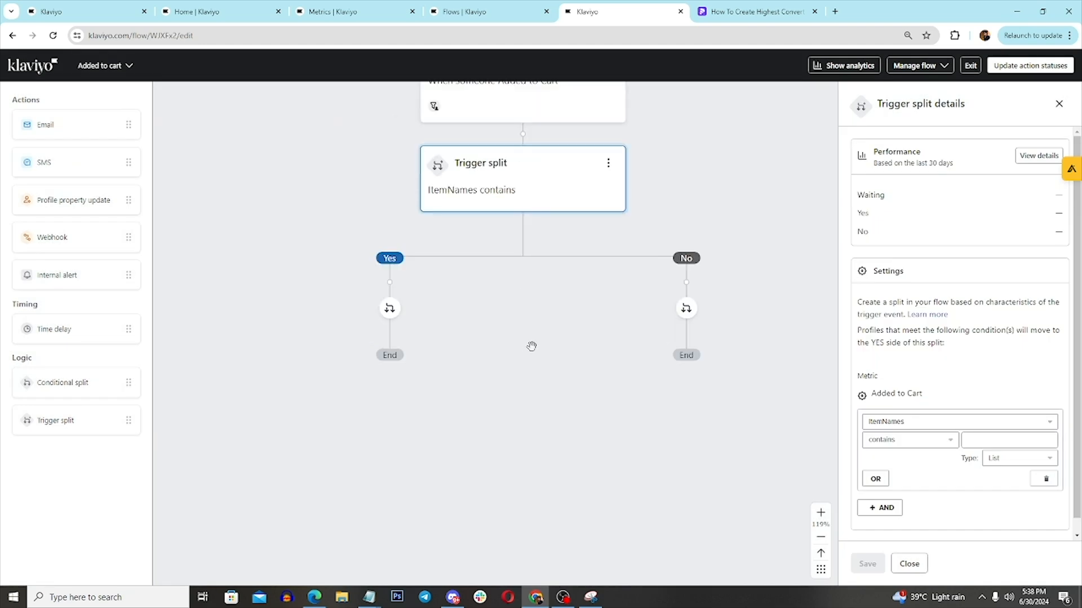
Step: Add an email to the trigger split's Yes branch and insert a time delay before it
scroll(531, 345, down, 3)
drag(75, 118, 372, 284)
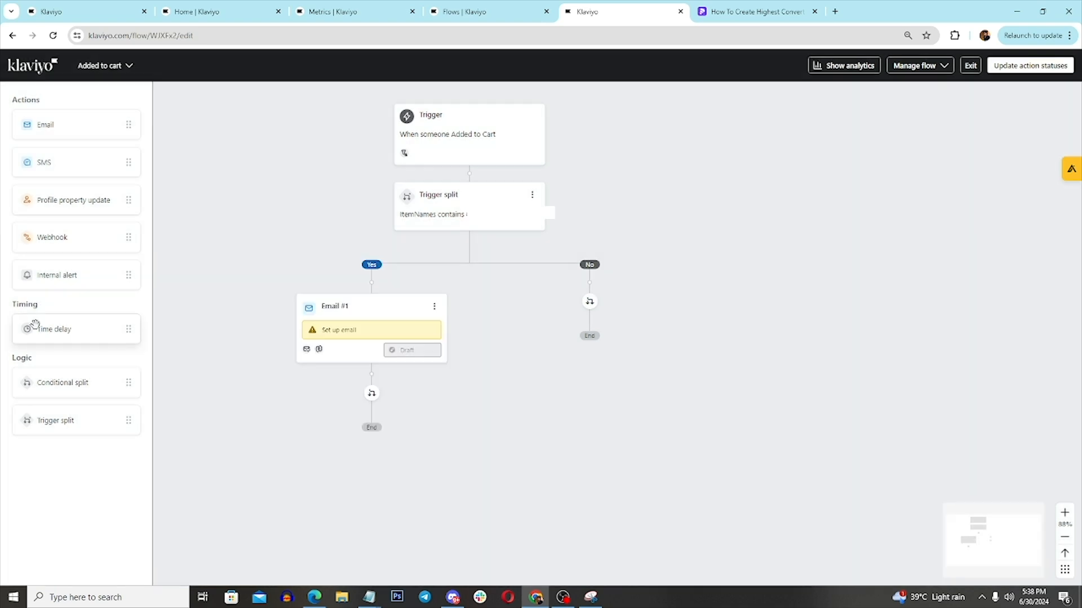
drag(35, 323, 344, 276)
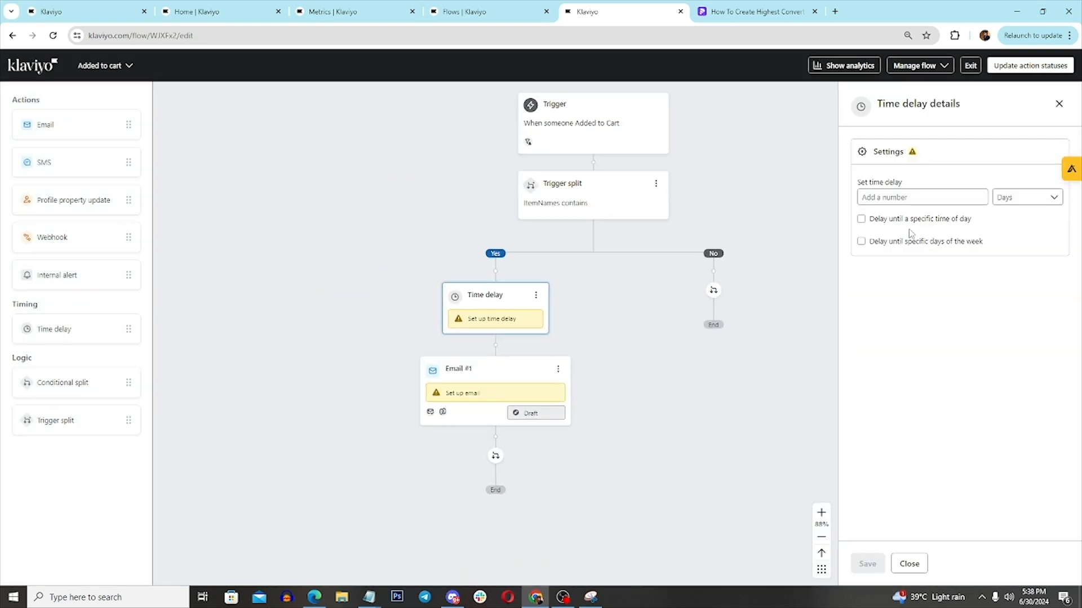
Step: Set the Yes branch's time delay to 4 hours and save it
click(913, 199)
click(1037, 197)
click(1008, 236)
click(892, 195)
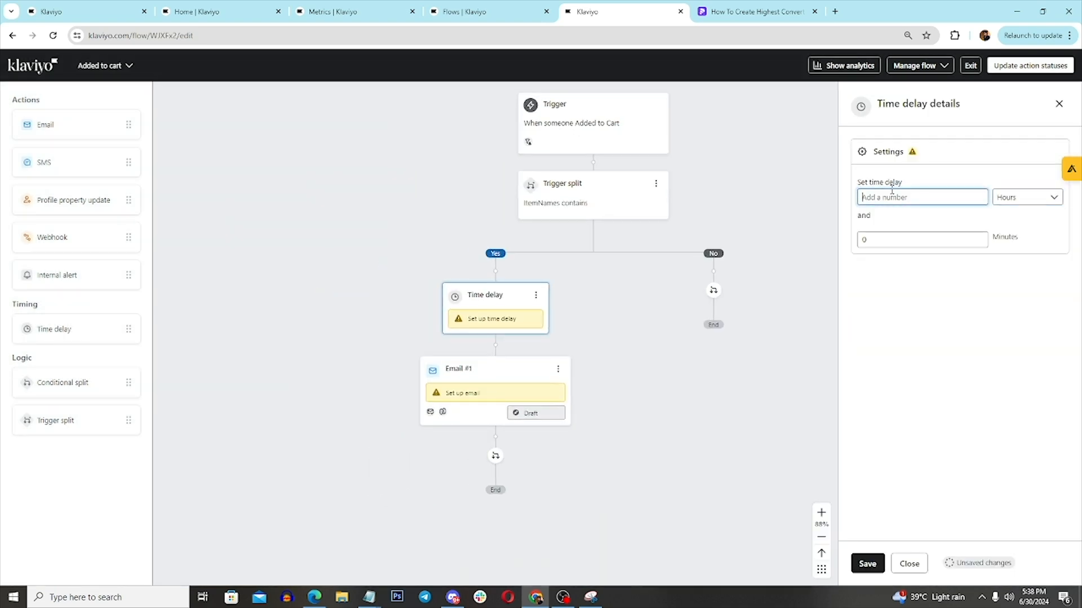
click(866, 564)
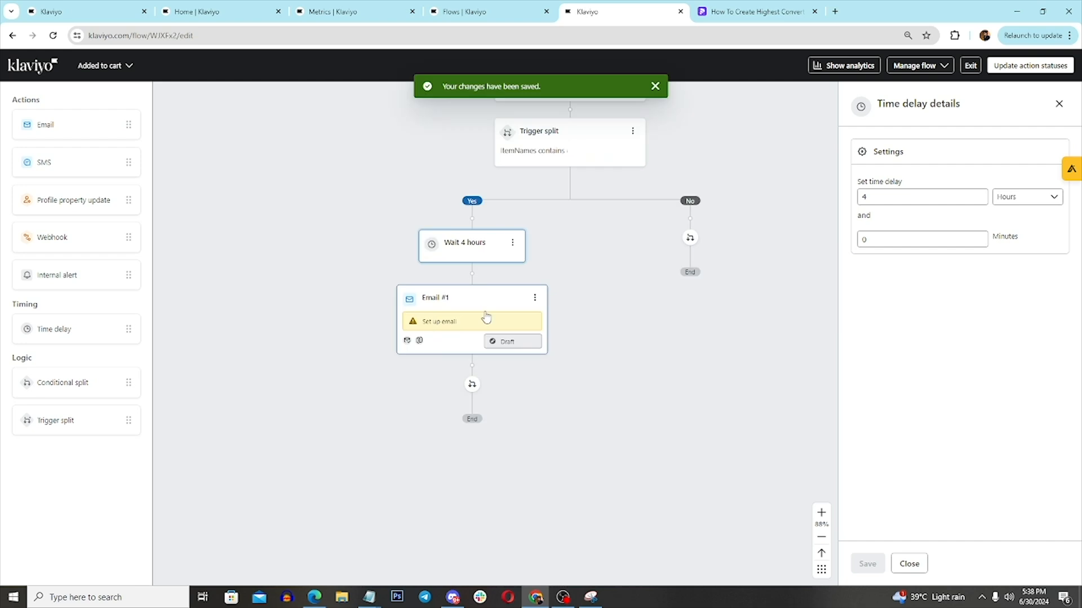
Step: Rename Email #1 in the Yes branch as "Your Product Name is waiting" and save it
click(439, 332)
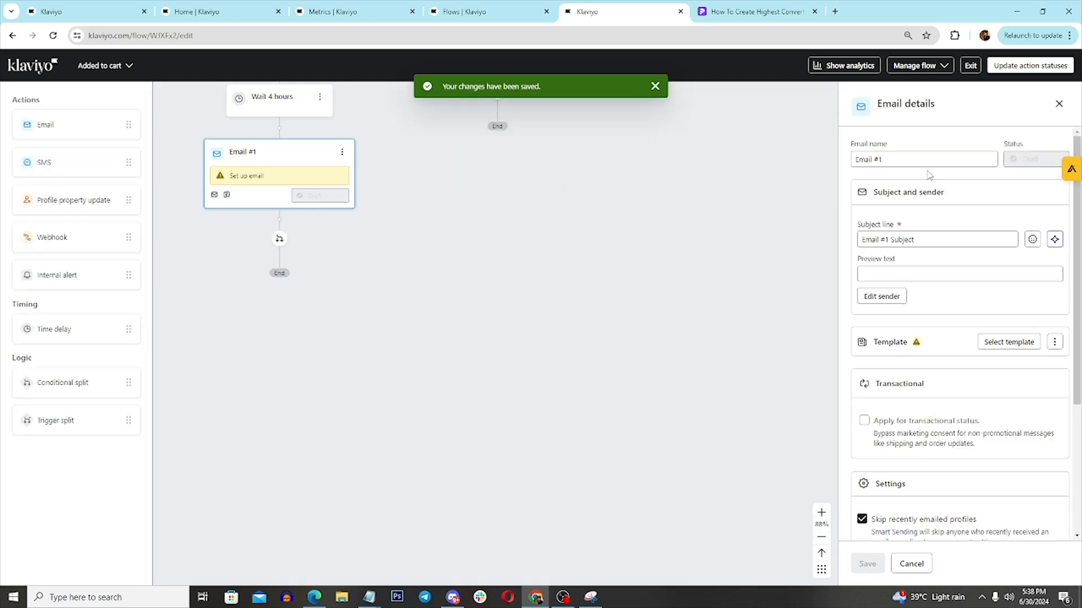
drag(624, 246, 762, 386)
drag(908, 162, 782, 164)
text(Re: 1)
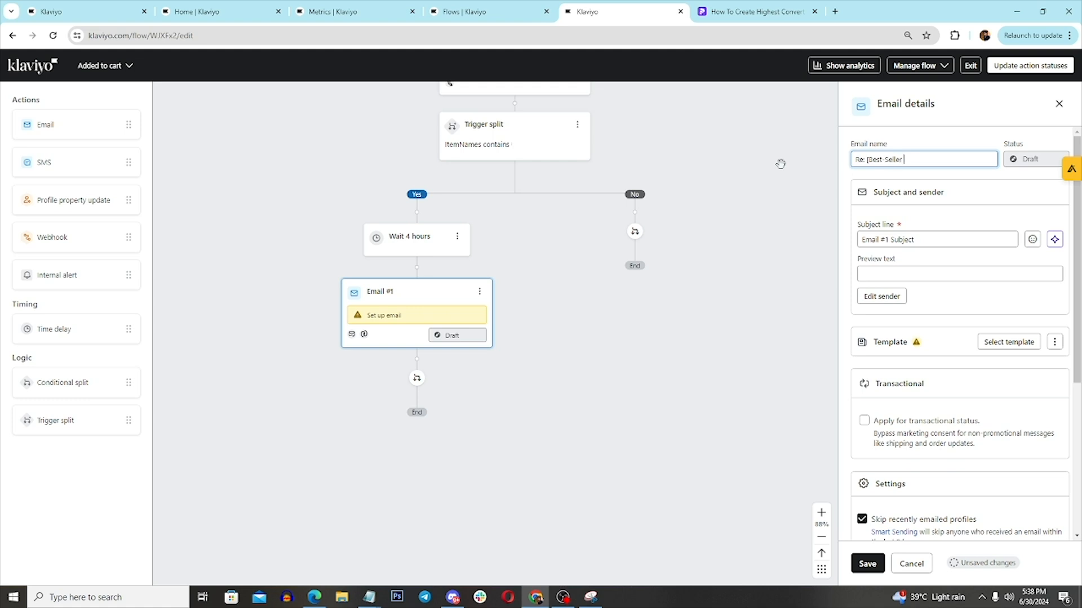
key(ctrl+a)
key(BackSpace)
text(Re:)
key(BackSpace)
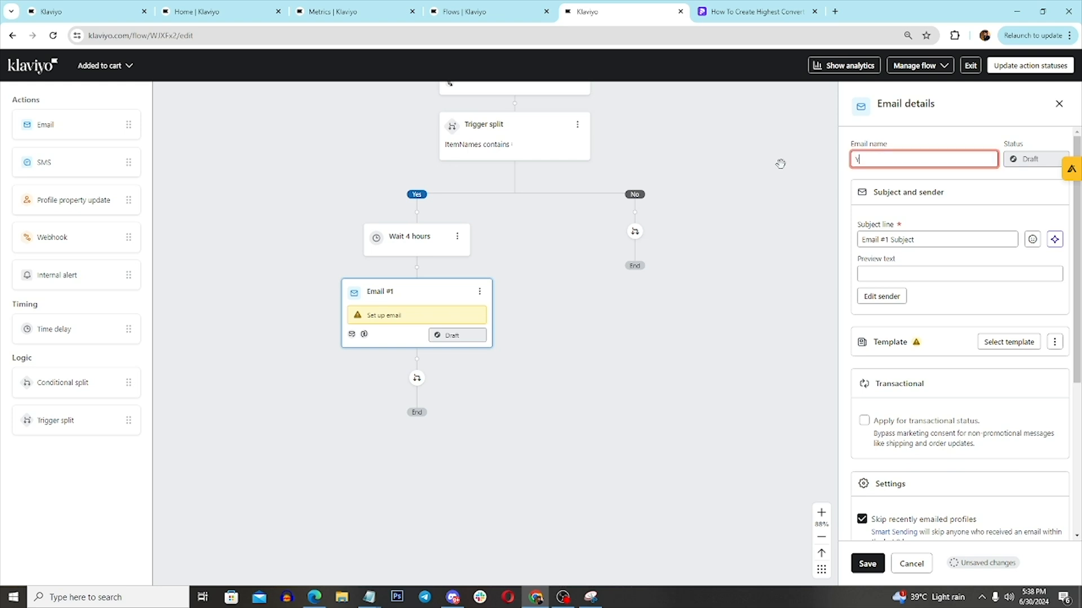
text(Your Product Name is waiting)
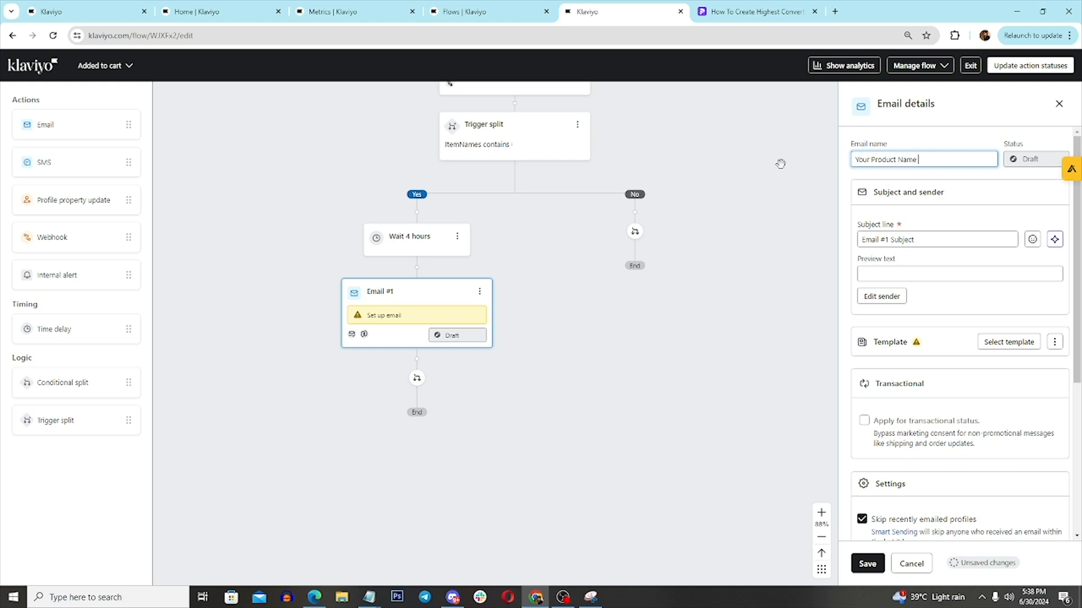
click(860, 569)
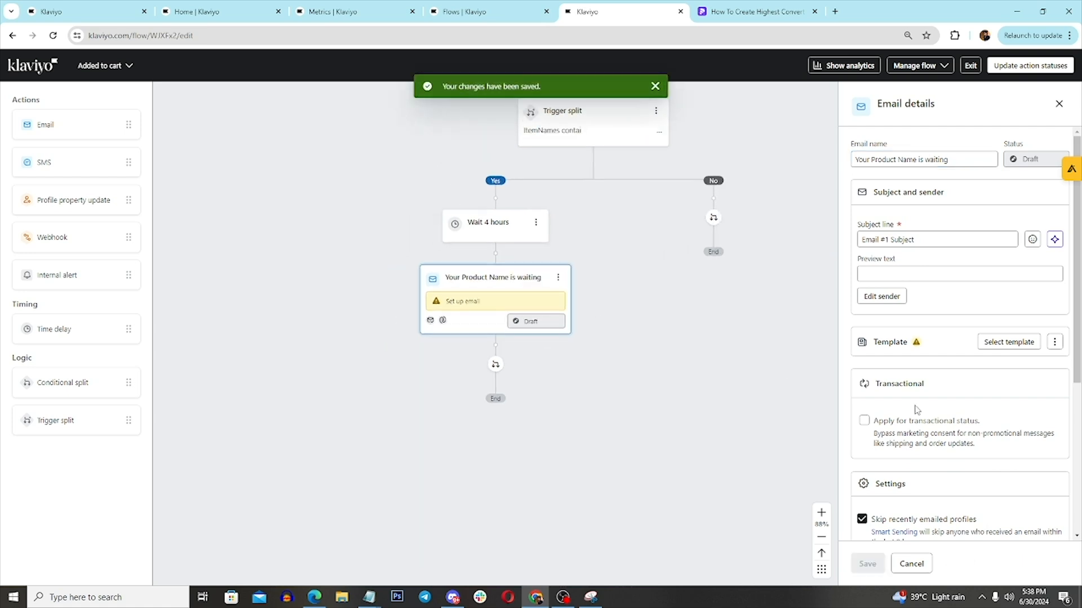
Step: Turn off skipping recently emailed profiles for the "Your Product Name is waiting" email, save it and close its details
scroll(917, 409, down, 4)
click(861, 270)
click(867, 564)
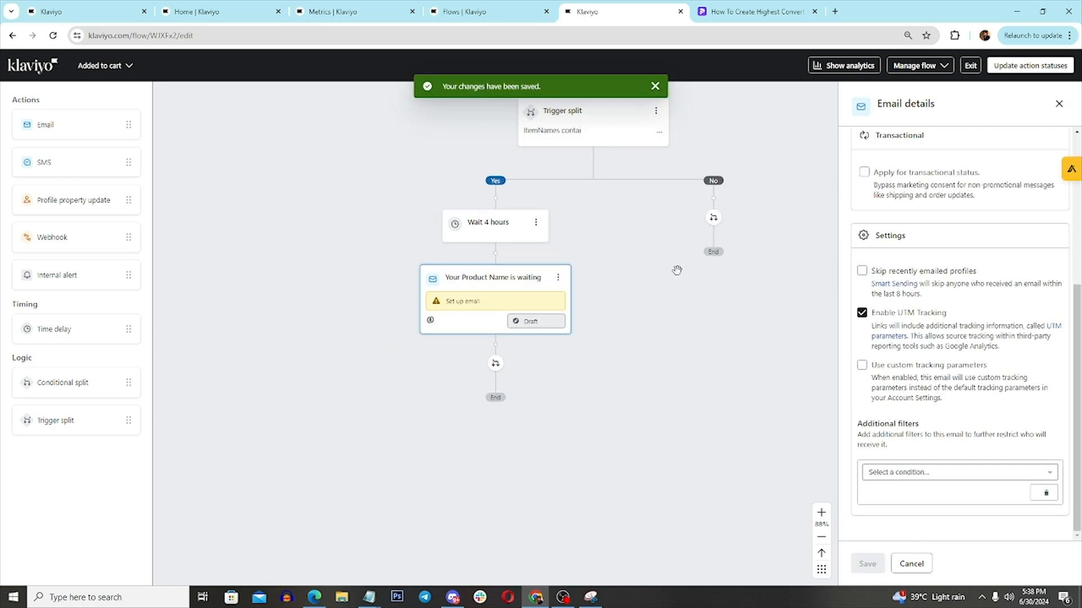
click(911, 564)
Step: Add a time delay below the "Your Product Name is waiting" email and a second email beneath that delay
drag(709, 382, 659, 316)
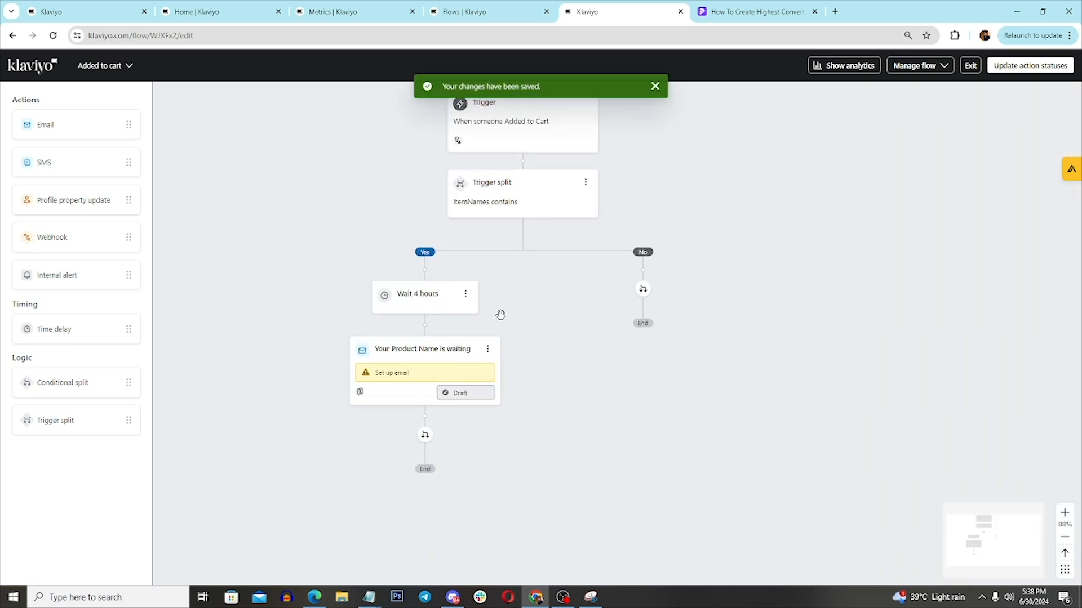
drag(613, 397, 583, 325)
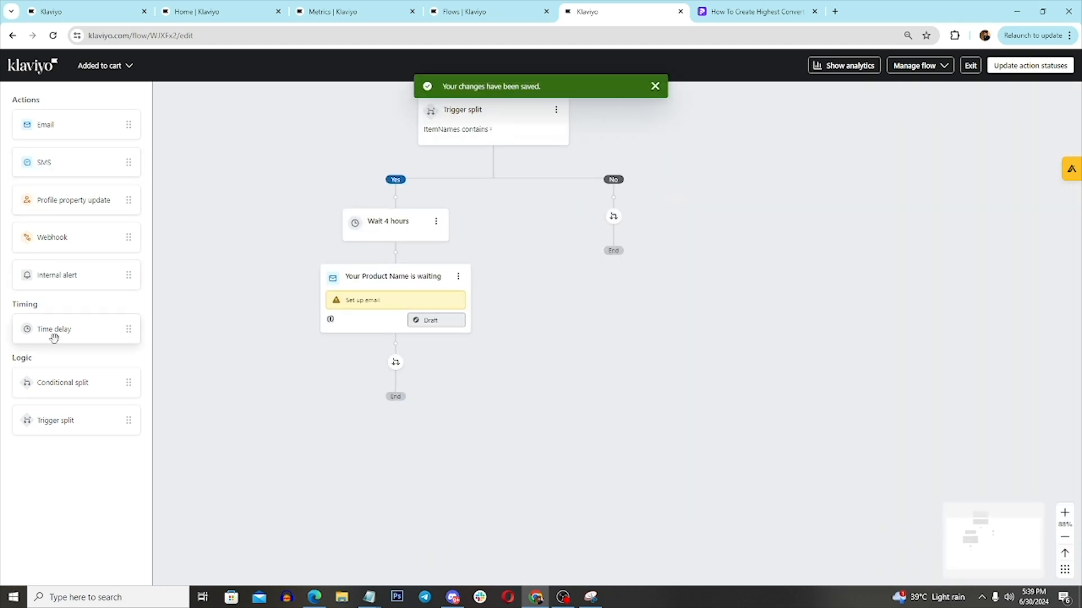
drag(53, 332, 400, 369)
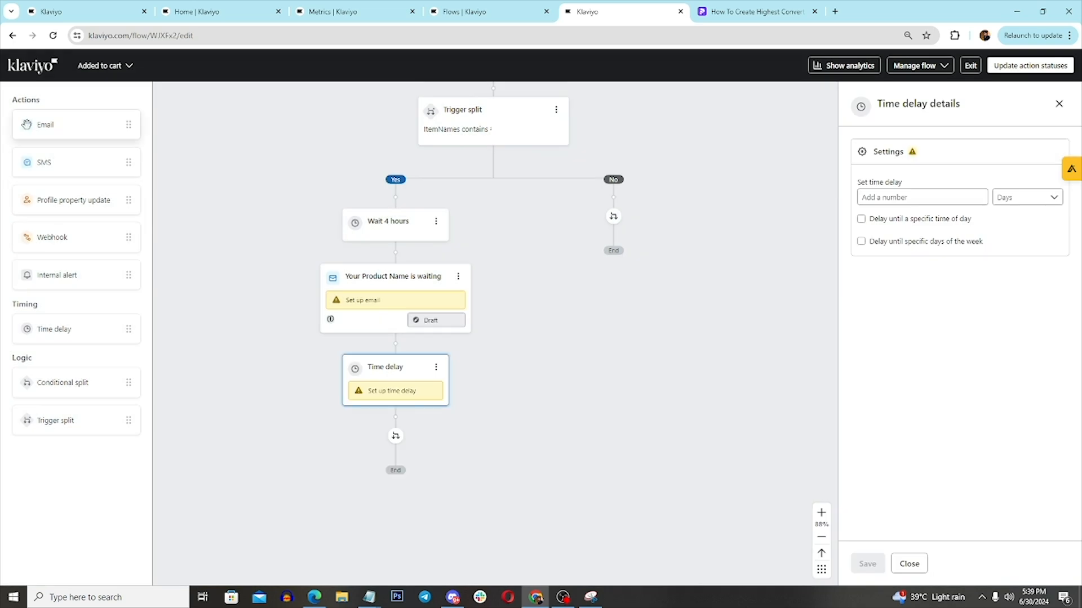
drag(51, 124, 378, 437)
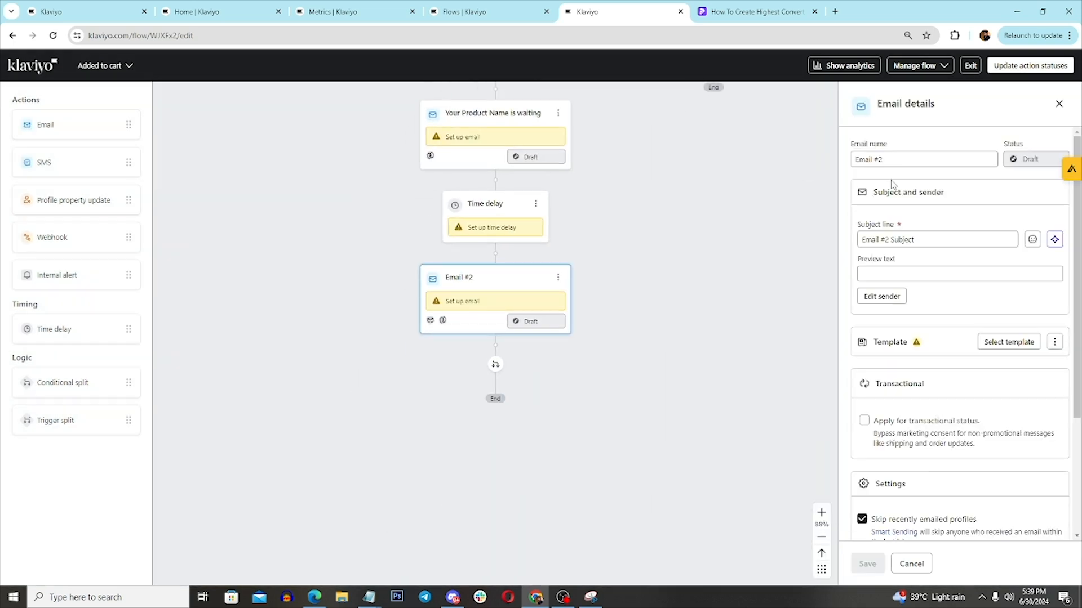
Step: Rename the second email in the Yes branch as Discount and save it
click(874, 158)
text(Discou)
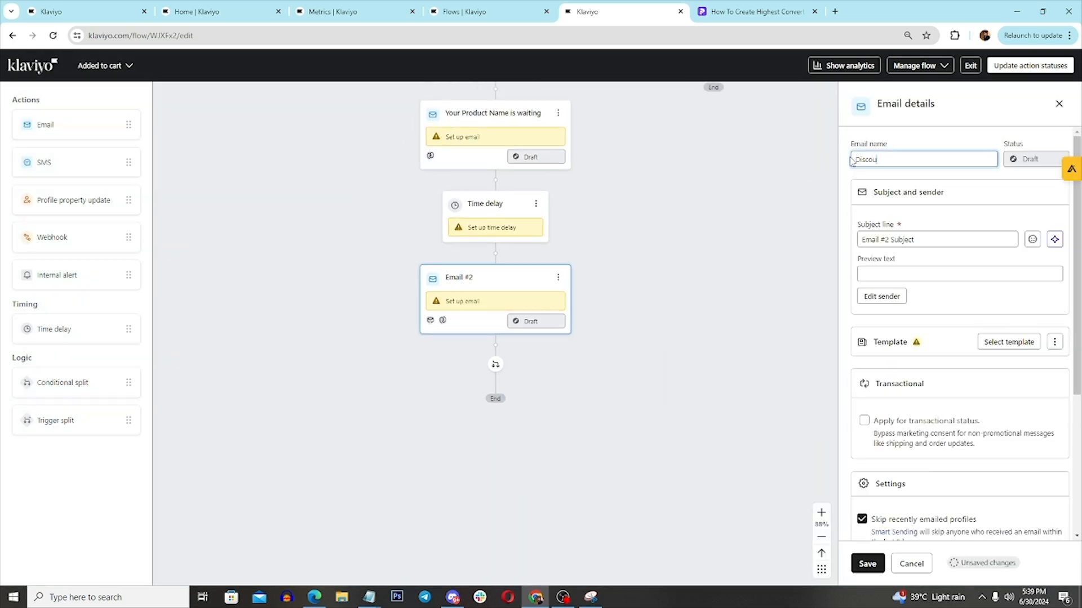
text(nt)
click(867, 563)
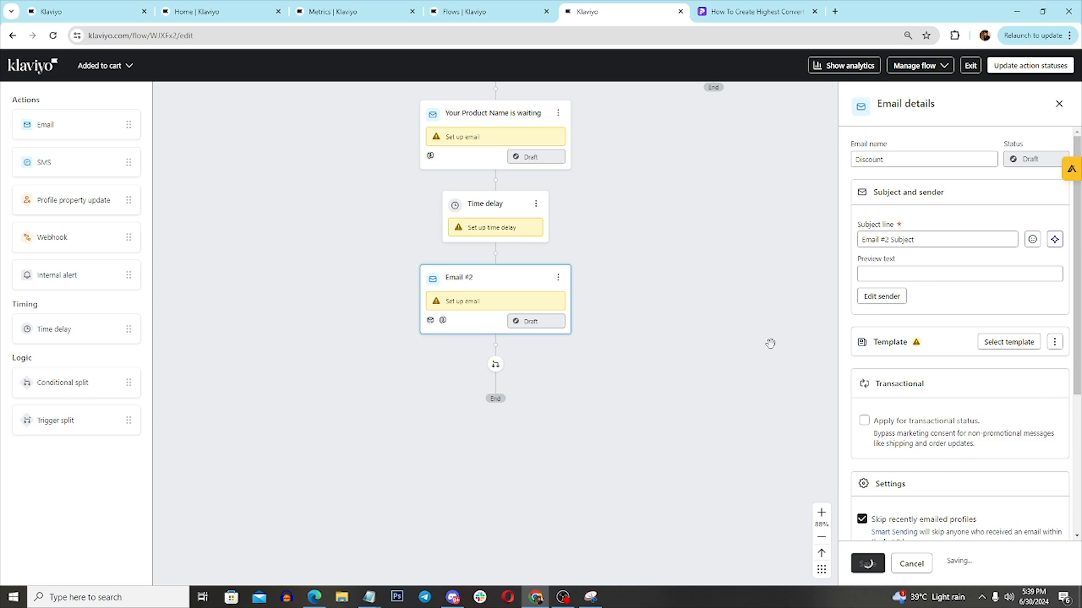
Step: Turn off skipping recently emailed profiles for the Discount email and save the change
scroll(984, 499, down, 1)
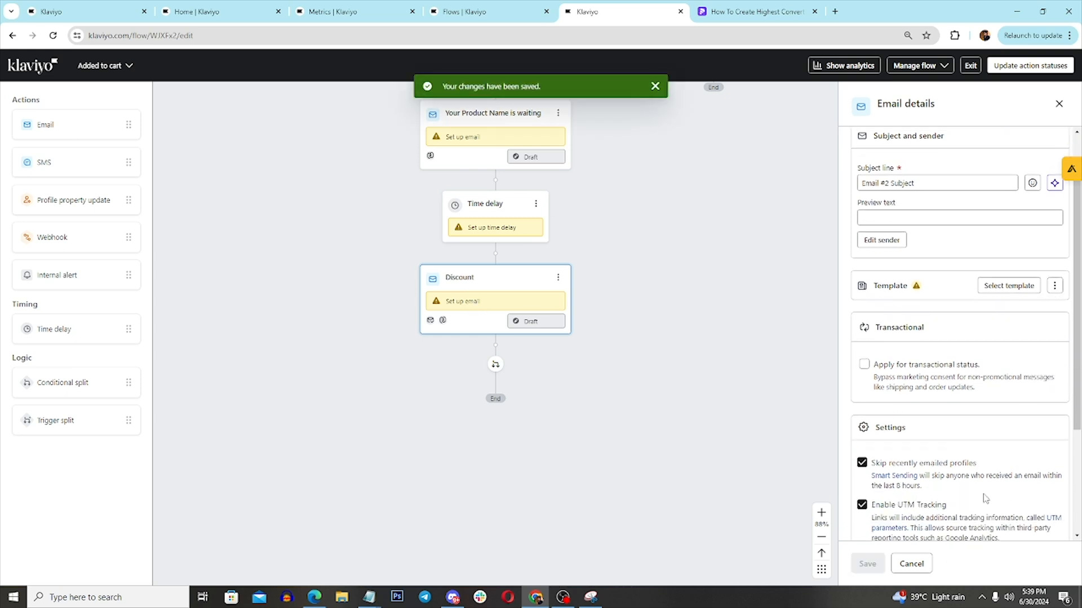
click(881, 466)
click(867, 563)
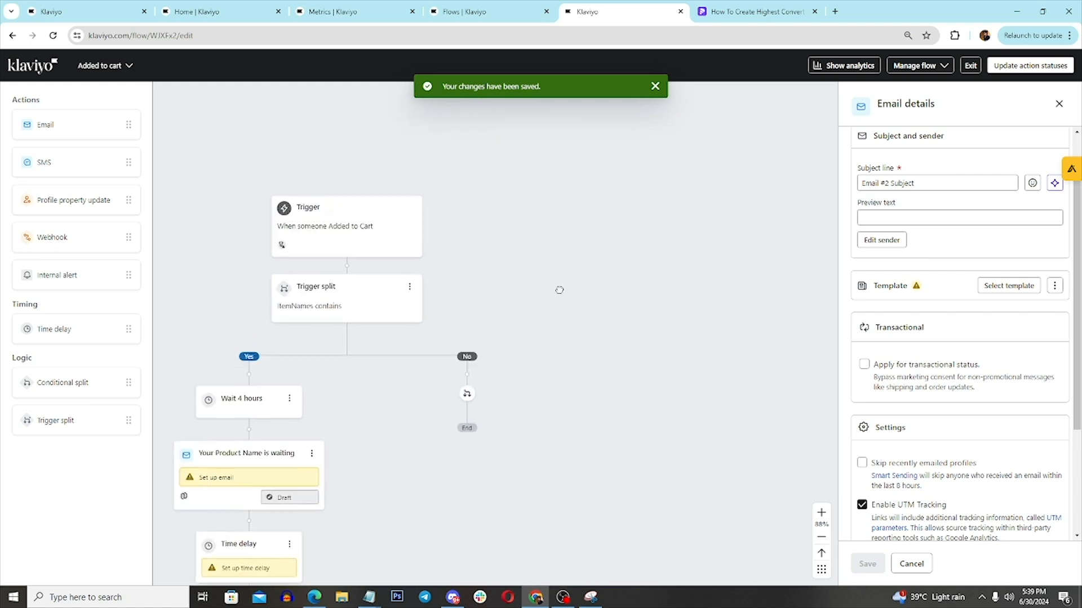
Step: Set the time delay between the two Yes-branch emails to 1 day and save it
drag(554, 387, 576, 298)
drag(460, 478, 497, 459)
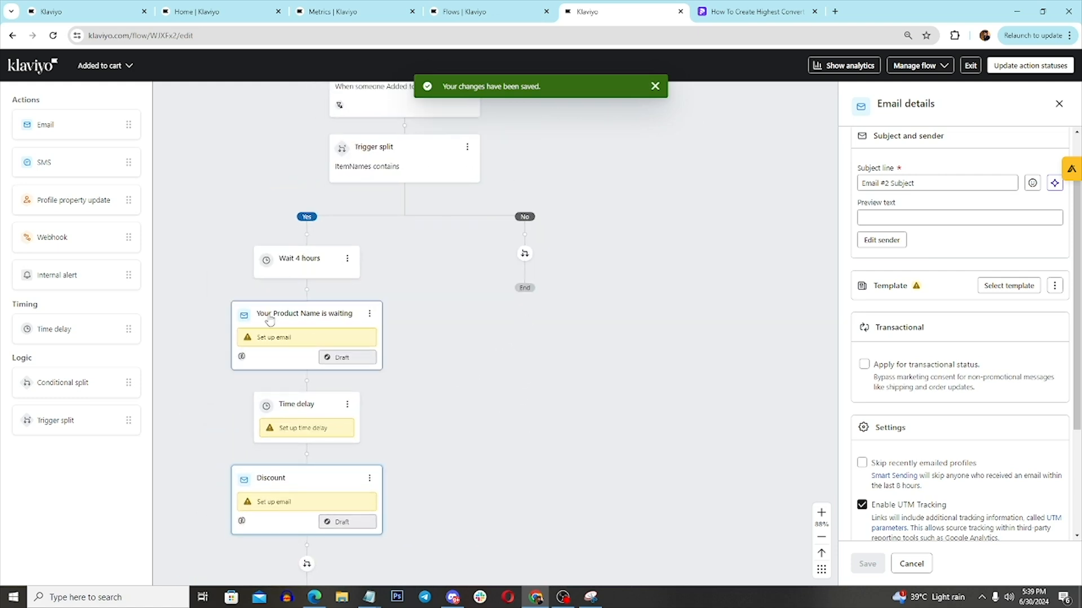
click(290, 420)
Step: Review the first trigger split's settings and place a second trigger split on its No branch
drag(732, 261, 544, 374)
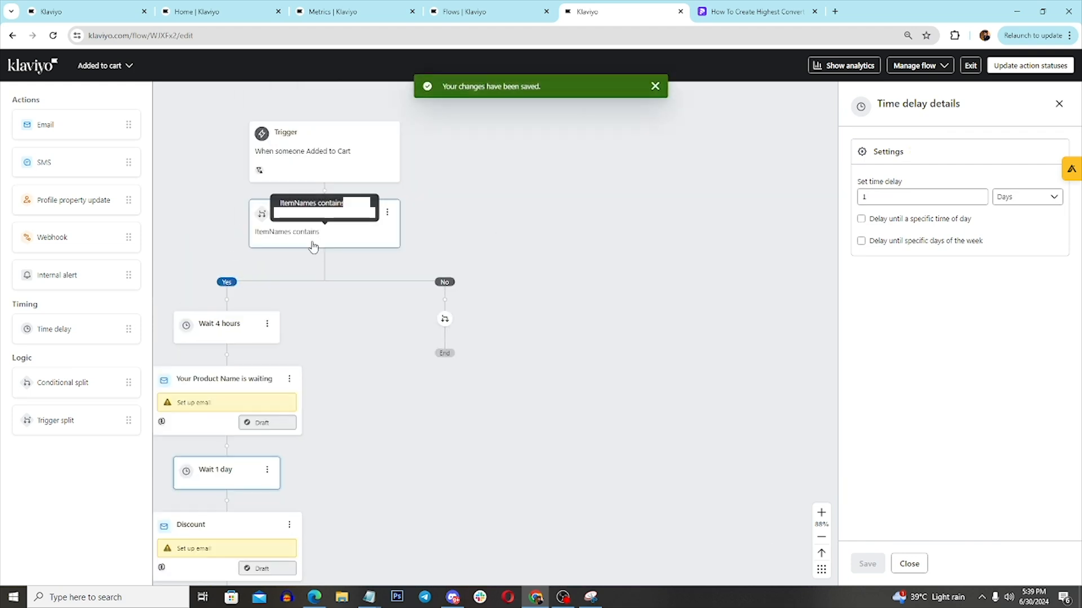
click(335, 242)
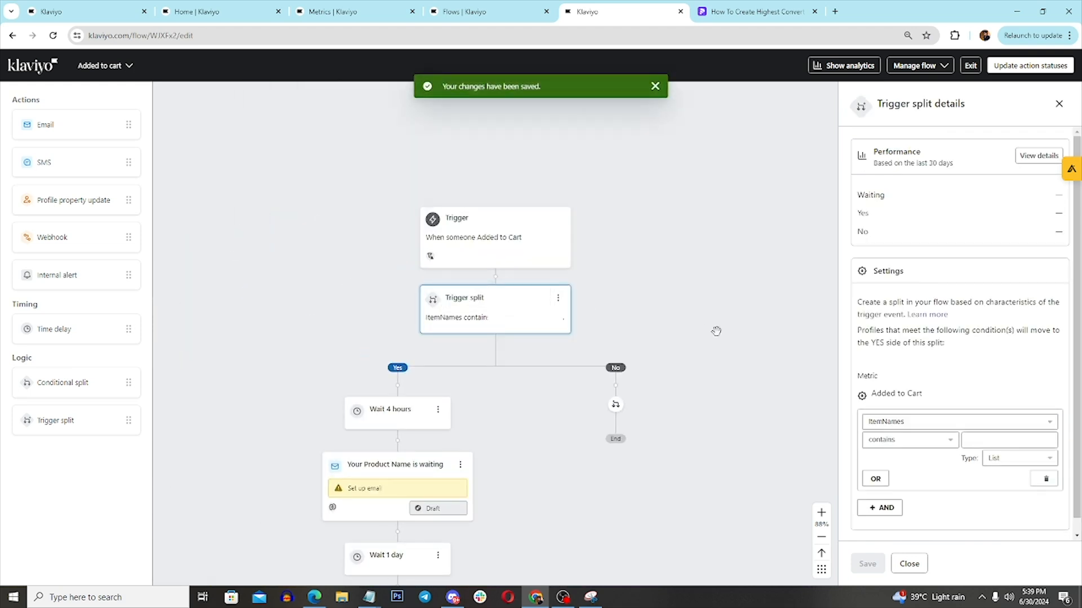
drag(539, 356, 505, 263)
drag(690, 319, 621, 286)
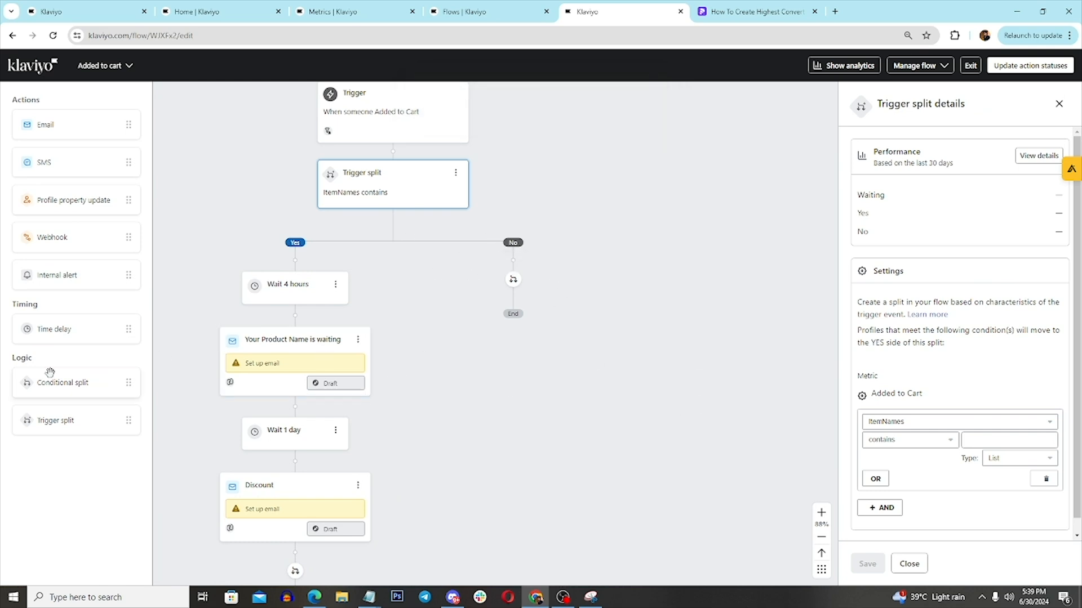
drag(59, 420, 513, 279)
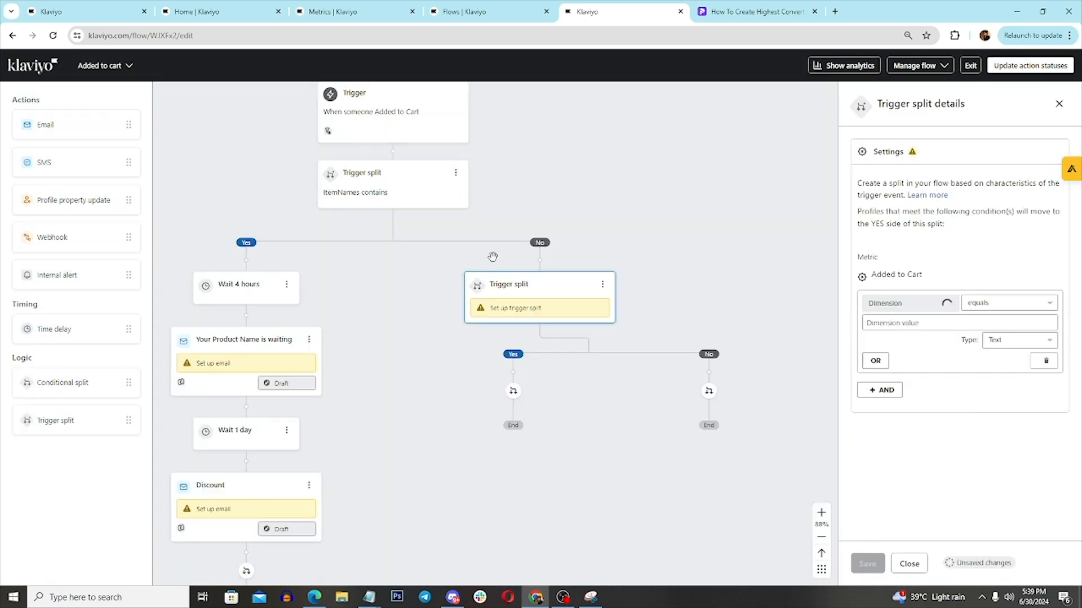
Step: Set the second trigger split's condition to ItemNames contains, with list type and a blank value, and save it
click(913, 307)
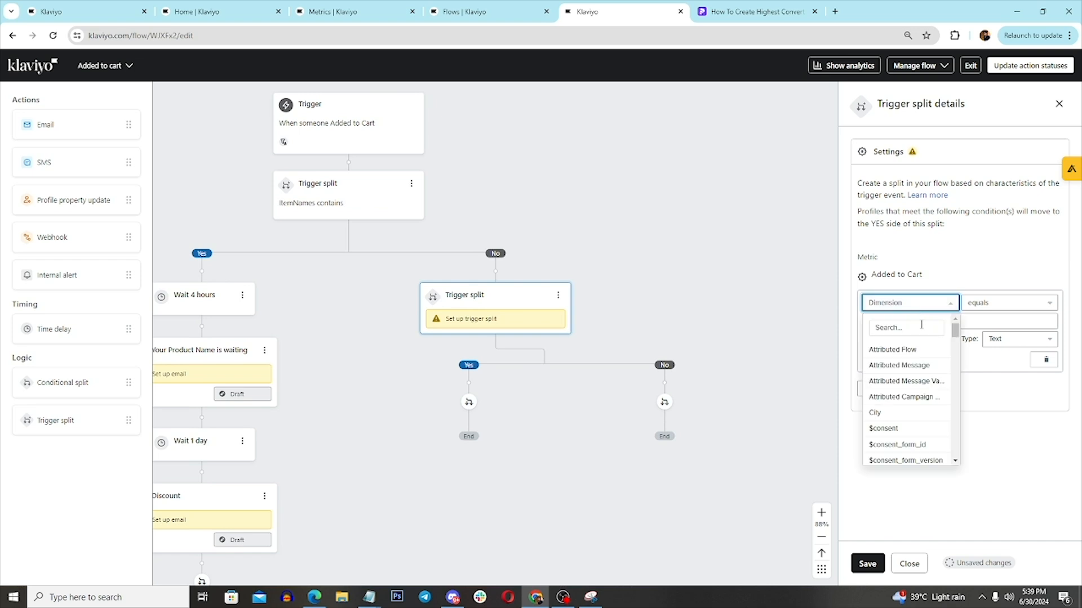
click(921, 326)
text(itemna)
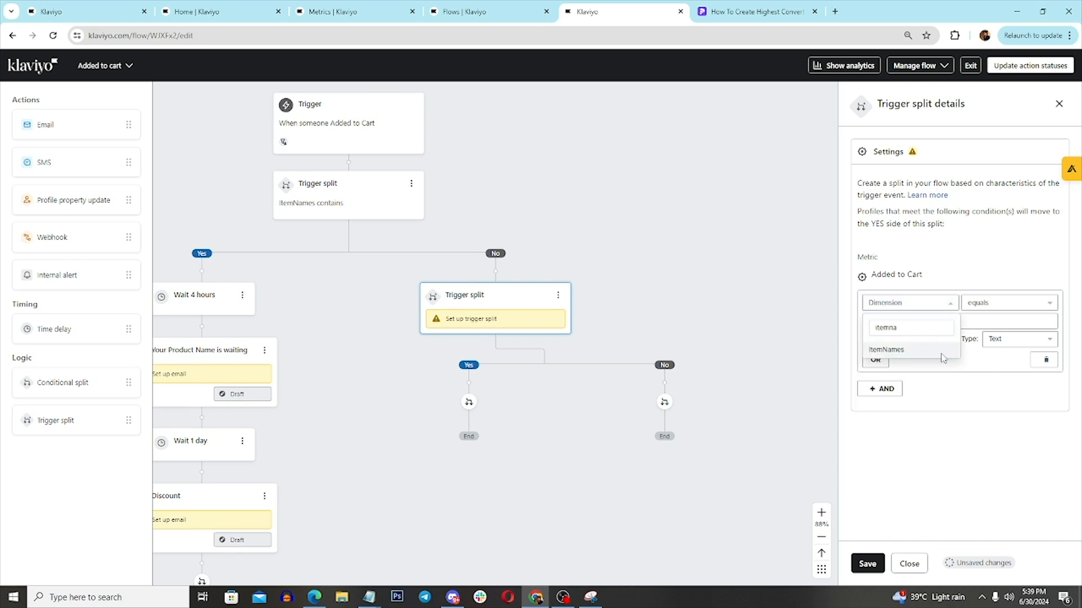
click(896, 350)
click(1008, 321)
click(857, 463)
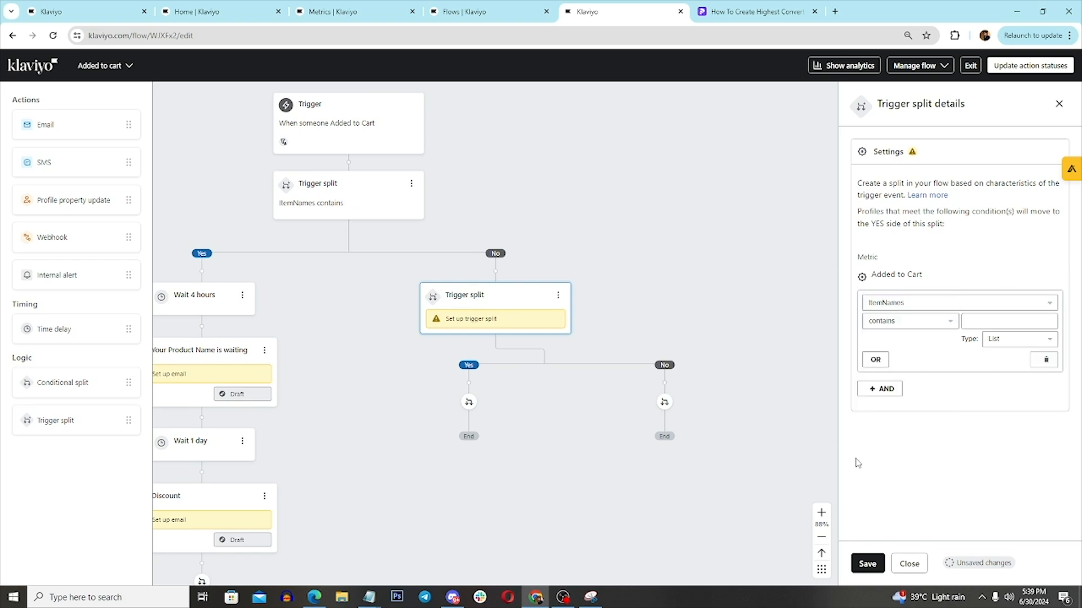
click(867, 564)
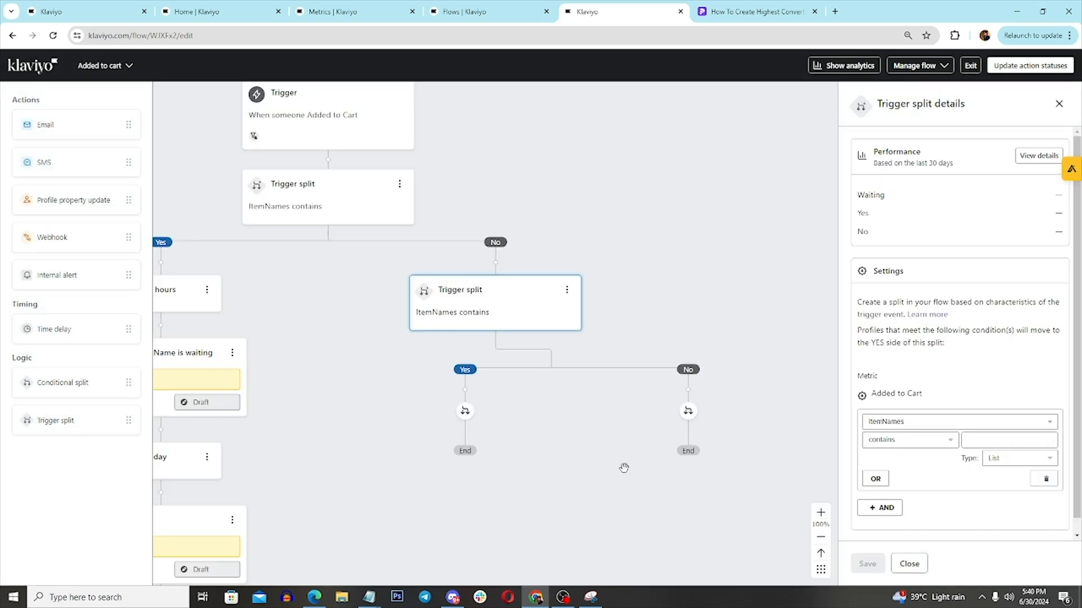
Step: Clone the "Your Product Name is waiting" email and move the copy to the second trigger split's Yes branch
scroll(623, 467, down, 3)
drag(313, 333, 423, 294)
mouse_move(50, 135)
mouse_down()
mouse_move(570, 316)
mouse_move(35, 119)
mouse_up()
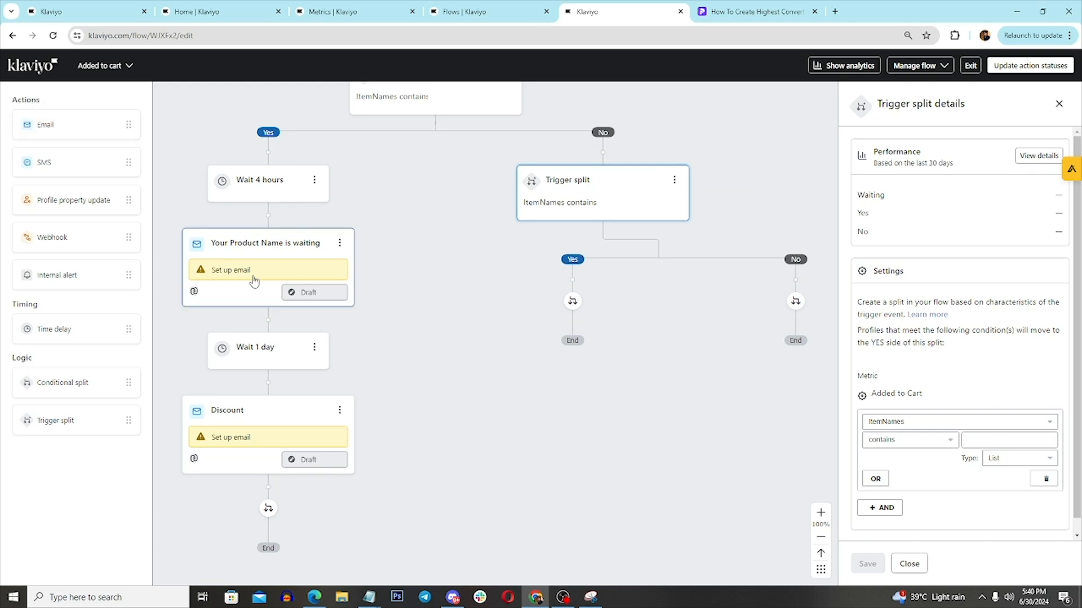
click(341, 242)
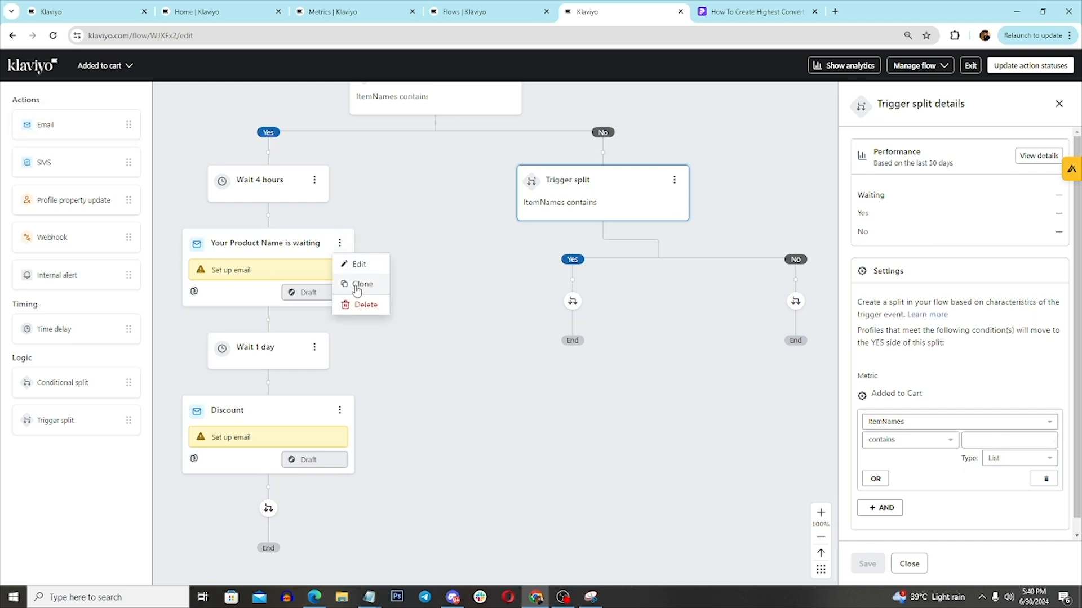
click(348, 282)
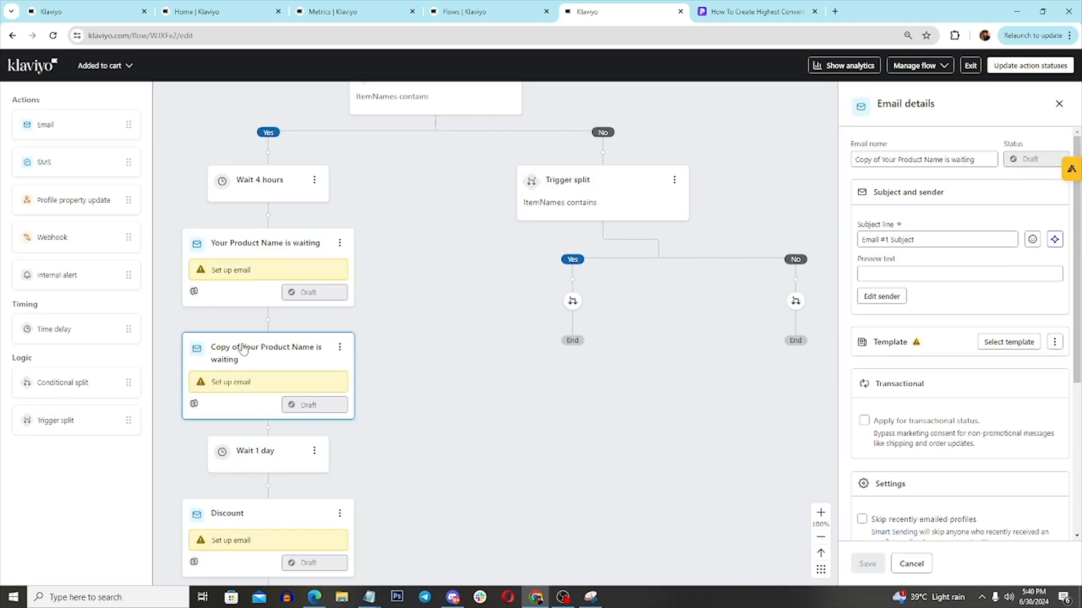
mouse_move(242, 349)
mouse_down()
mouse_move(601, 290)
mouse_move(580, 306)
mouse_up()
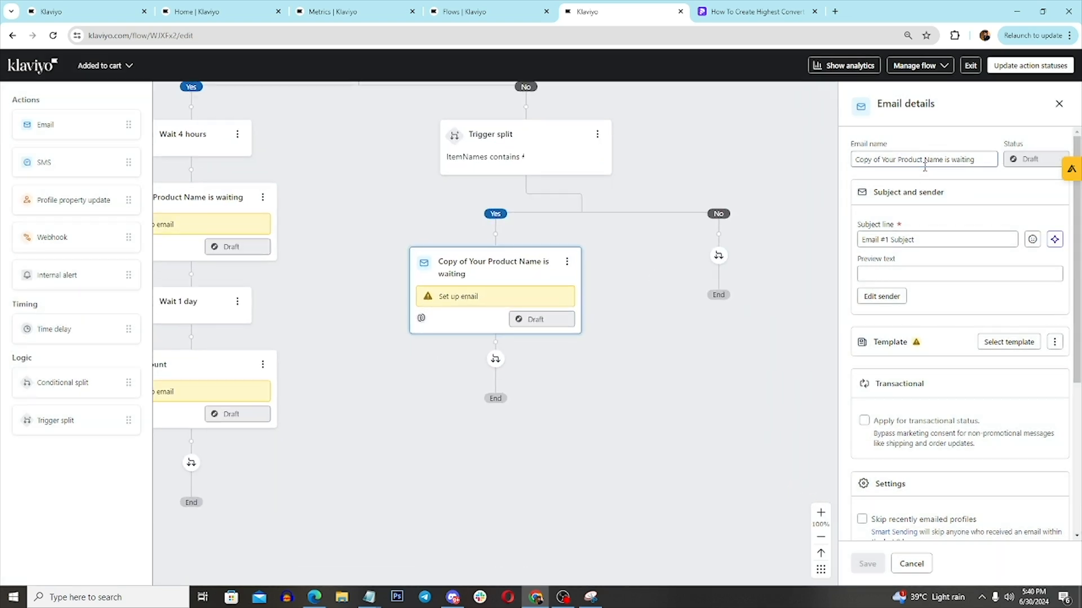
Step: Rename the cloned email as "Your Product Name Is Waiting" and save it
triple_click(924, 164)
text(Yo)
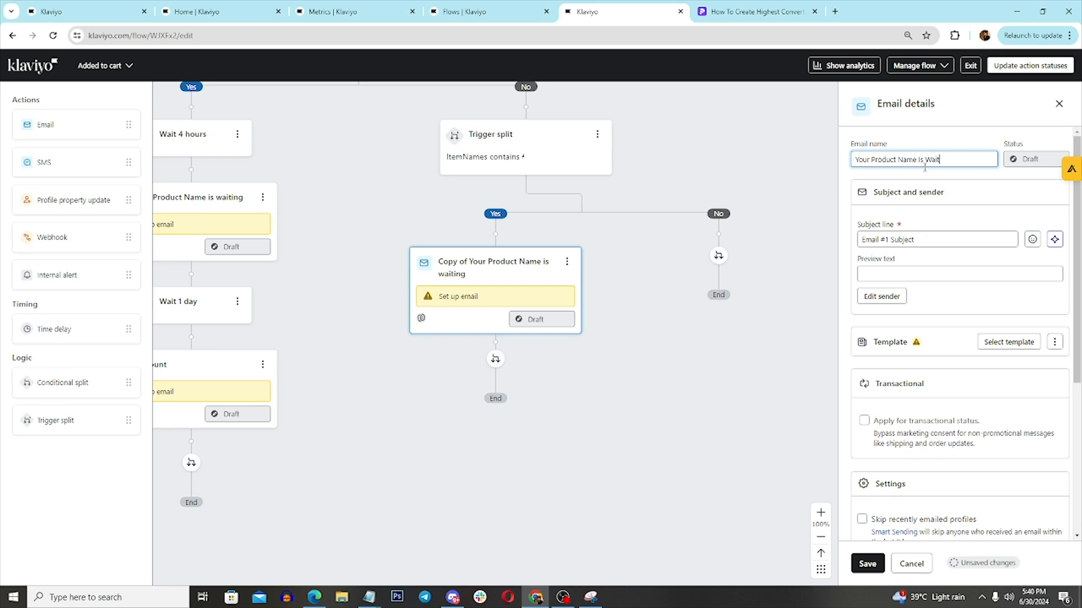
click(872, 570)
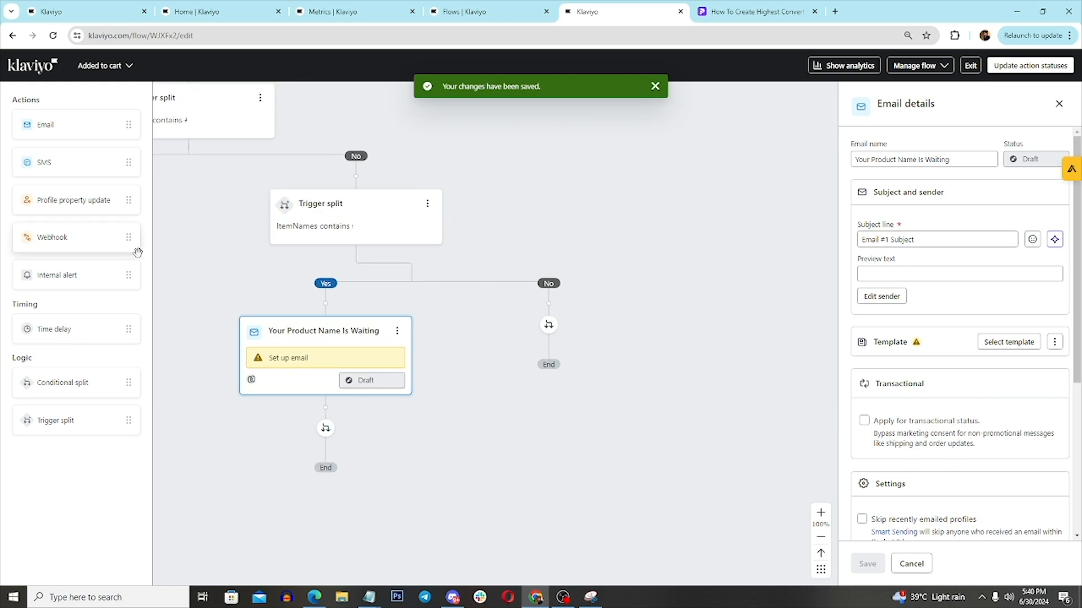
Step: Place a third trigger split on the second trigger split's No branch and leave its dimension unselected
drag(50, 421, 549, 338)
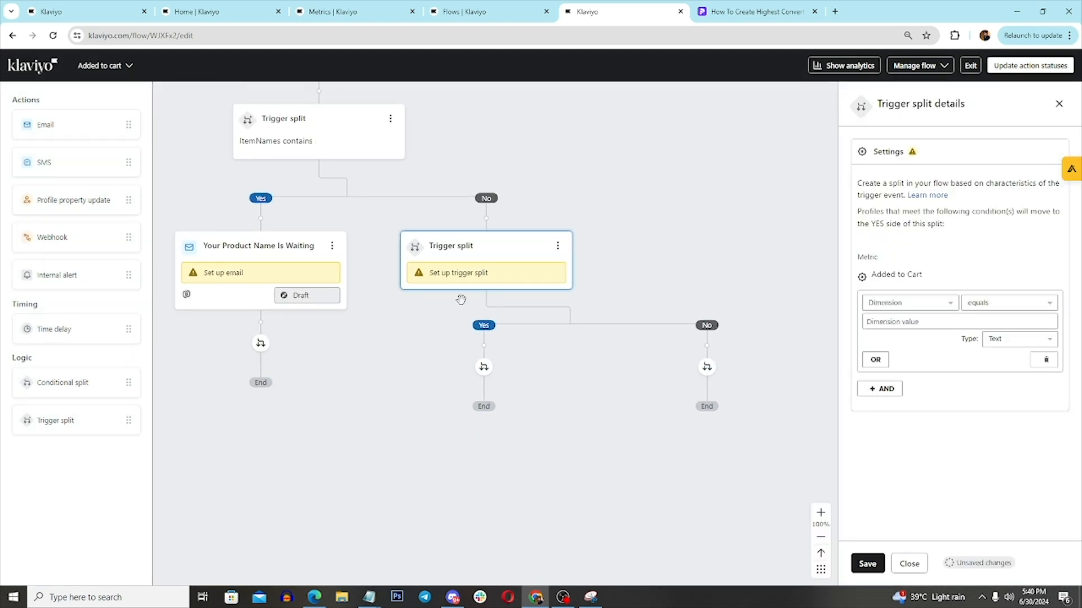
click(916, 304)
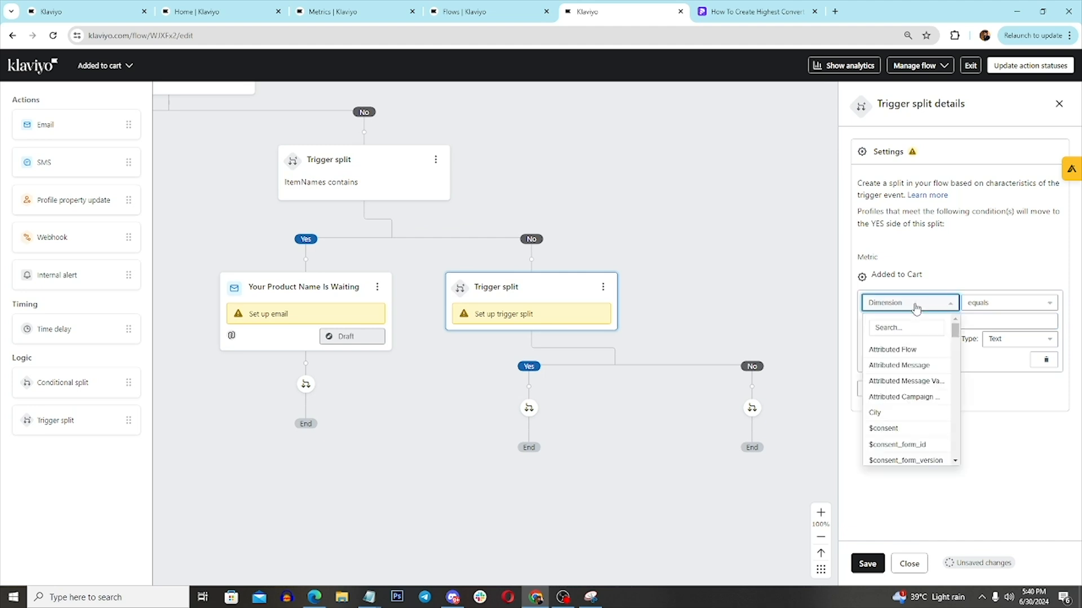
click(619, 189)
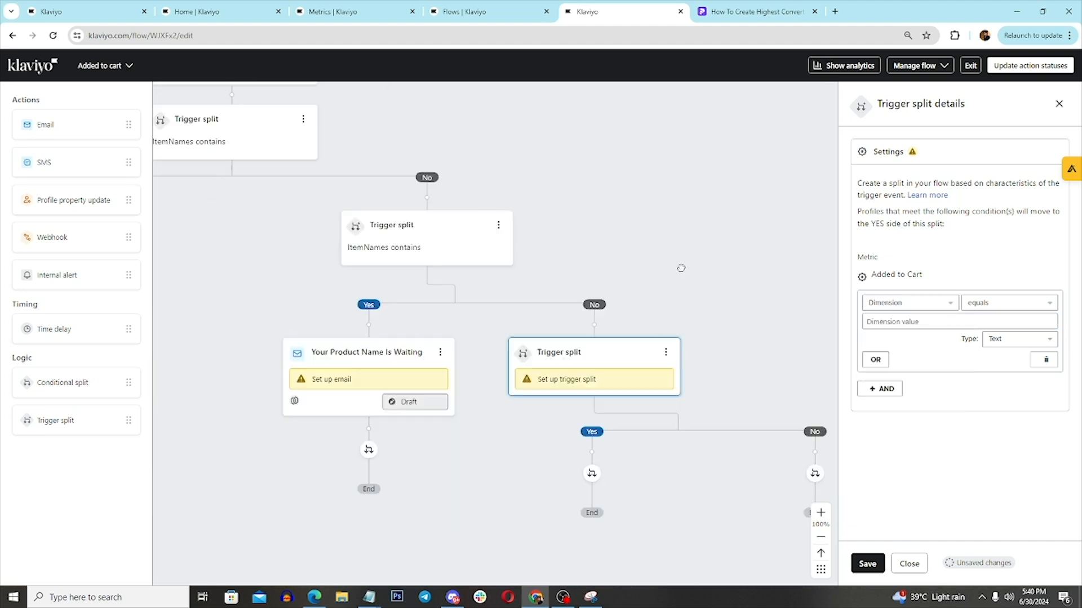
drag(681, 268, 660, 257)
drag(505, 195, 721, 282)
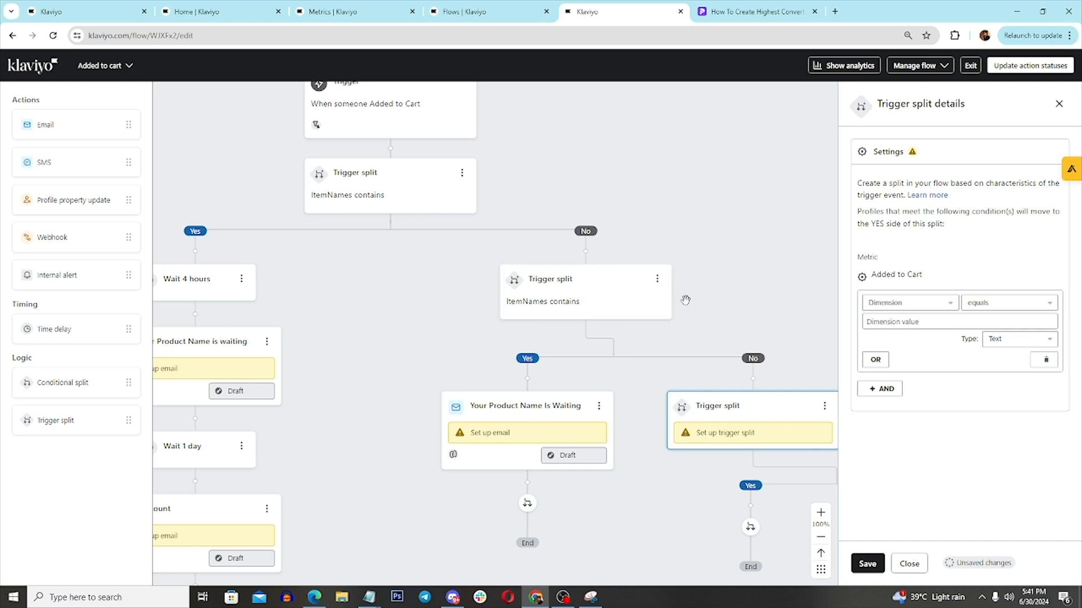
drag(752, 342, 587, 292)
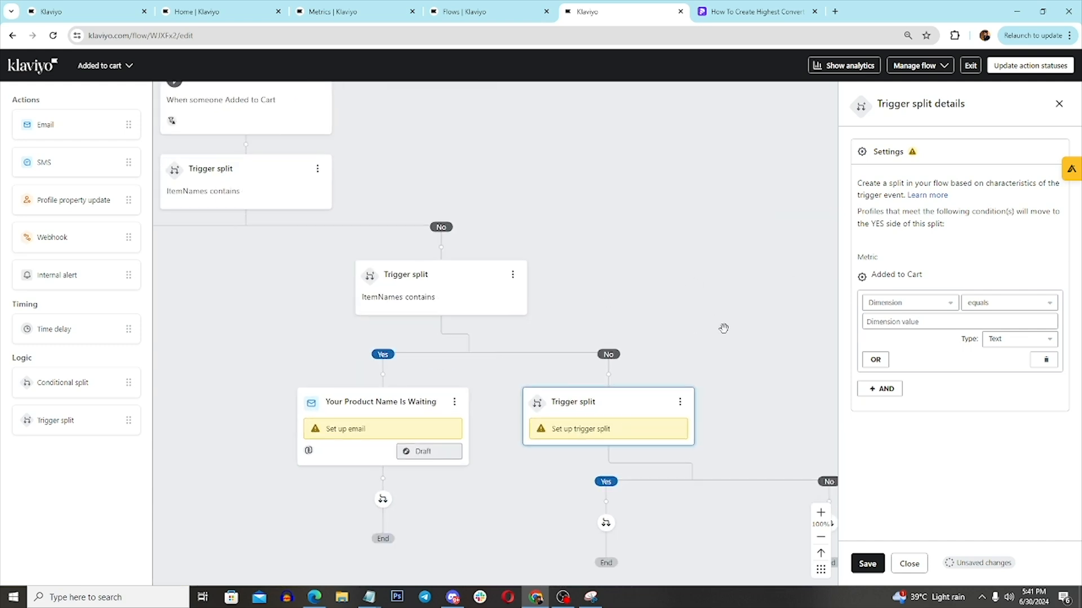
drag(553, 235, 708, 252)
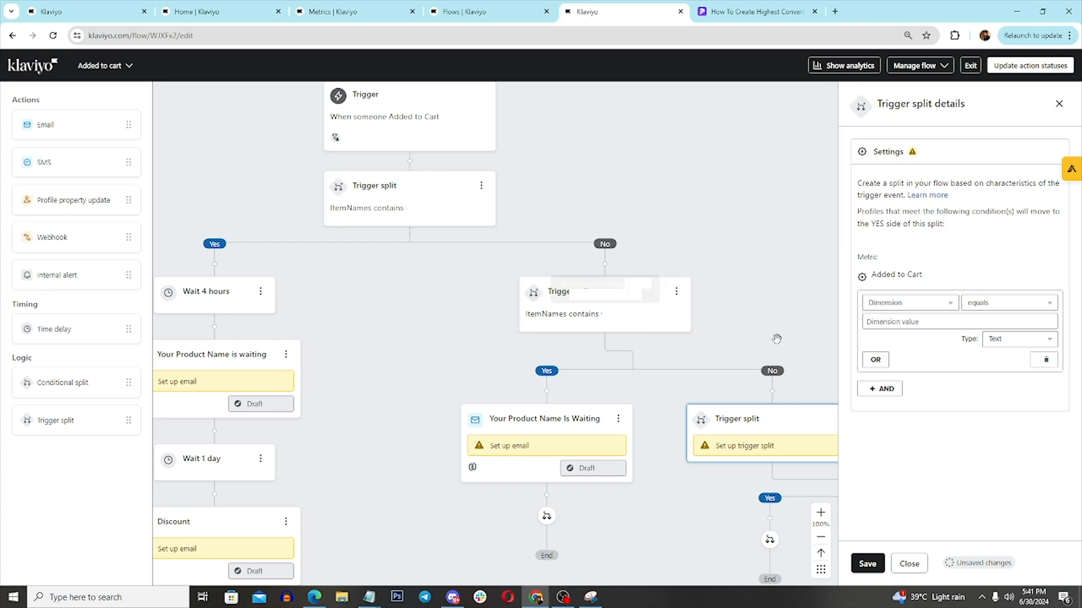
Step: Close the third trigger split's settings without saving and delete that split together with both of its paths
drag(762, 343, 581, 277)
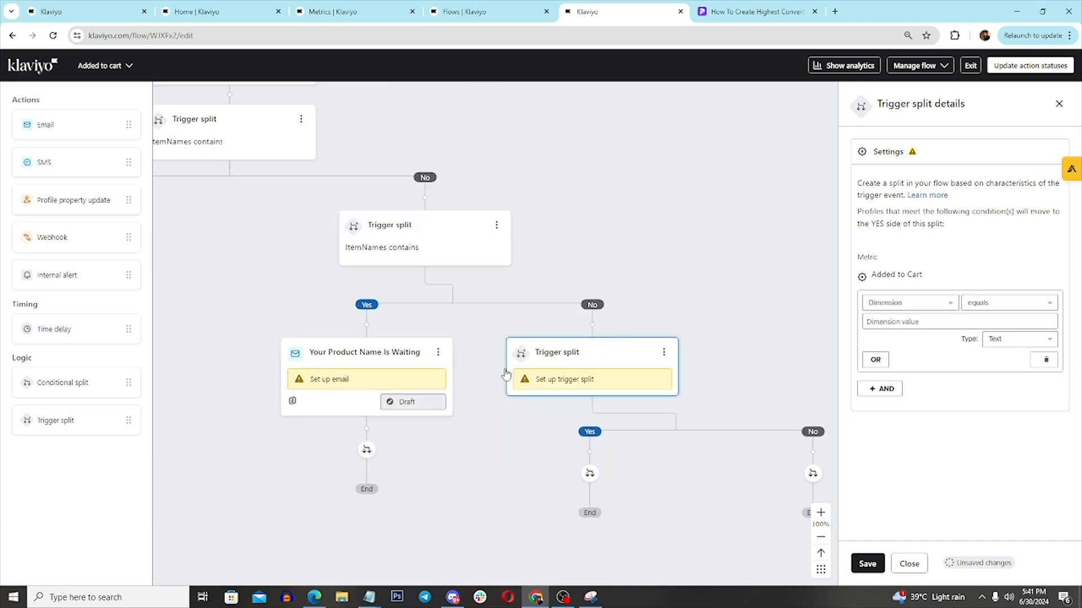
drag(624, 236, 651, 250)
click(911, 565)
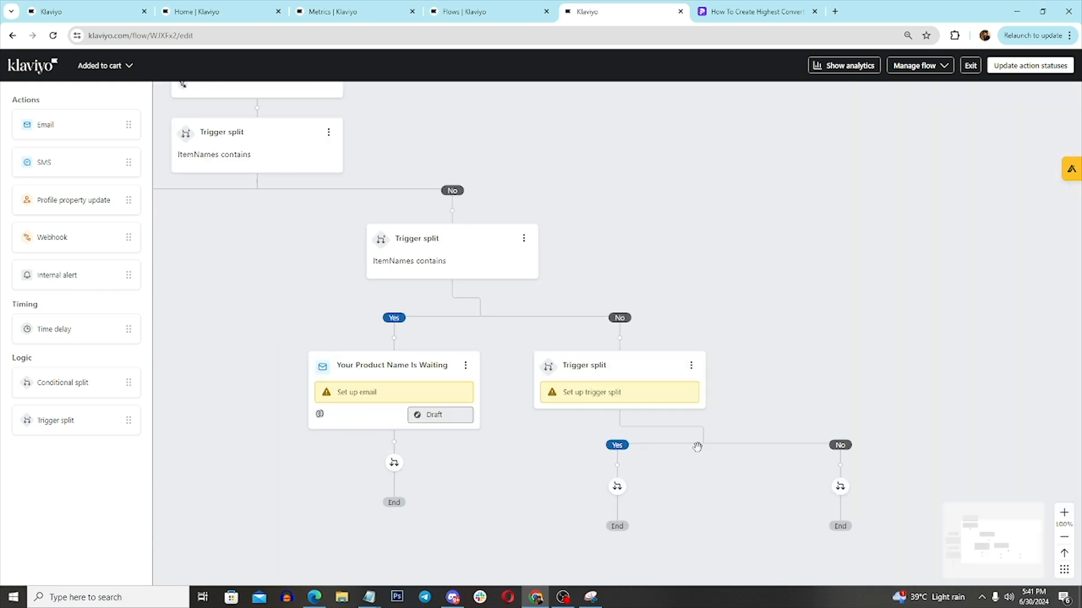
click(691, 366)
click(715, 406)
click(648, 203)
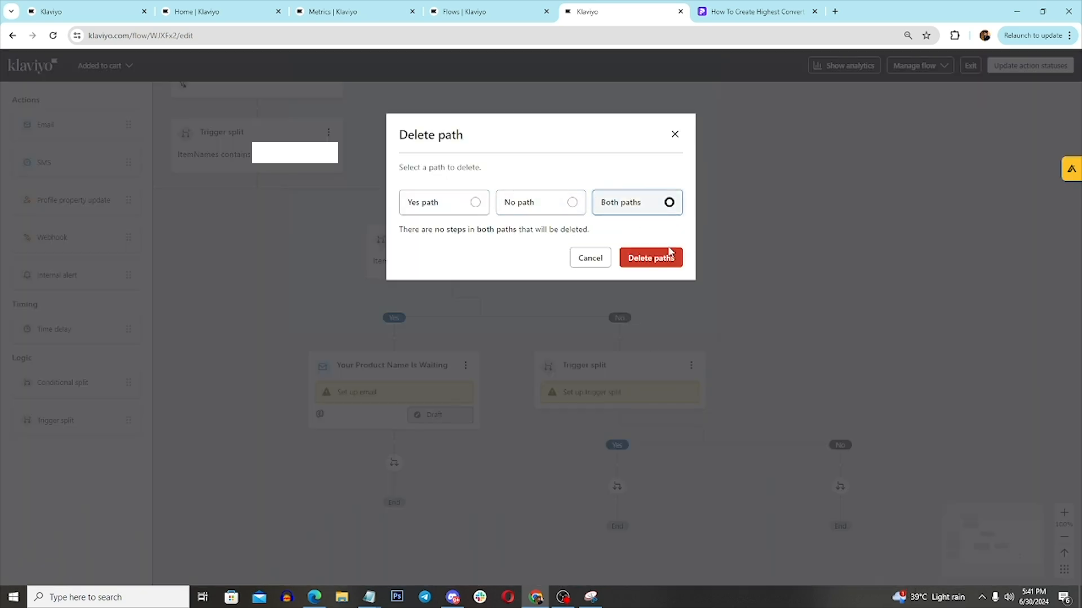
click(650, 258)
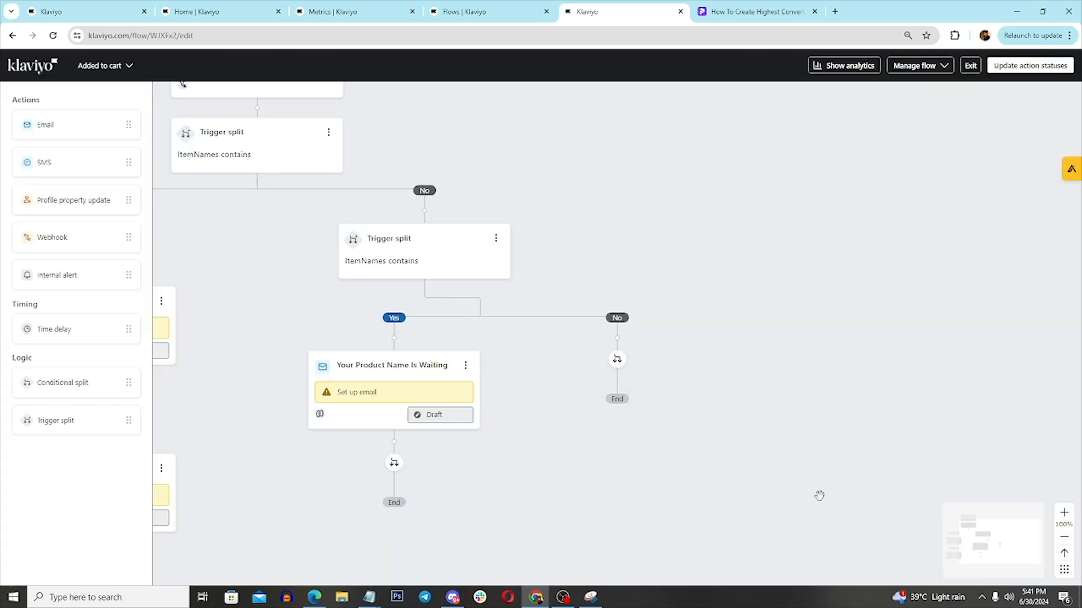
Step: Add an email to the second trigger split's No branch and place a saved 4-hour time delay before it
drag(671, 401, 680, 350)
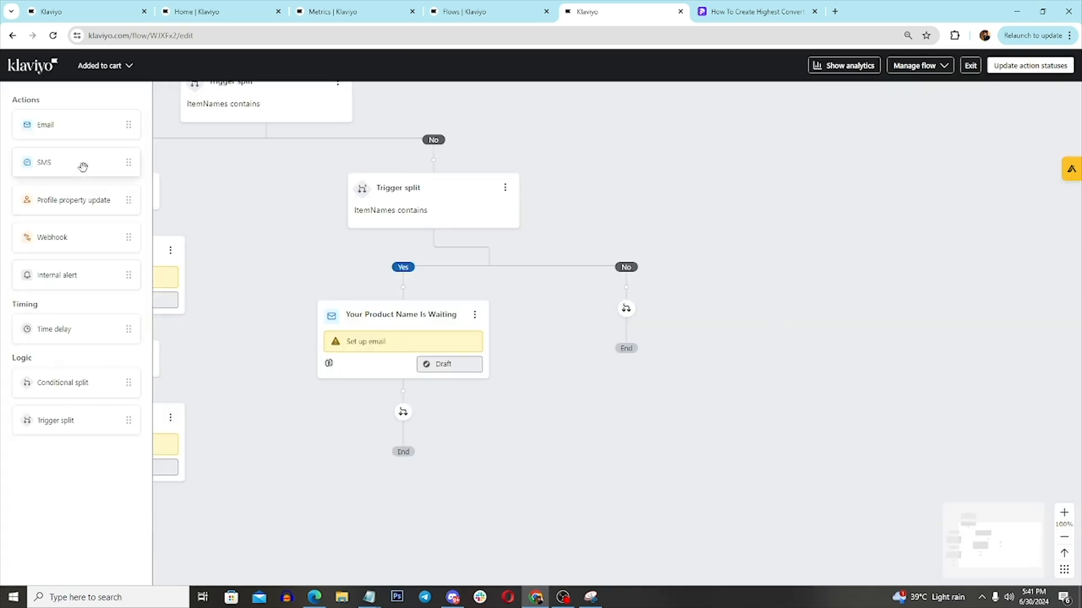
drag(42, 128, 623, 290)
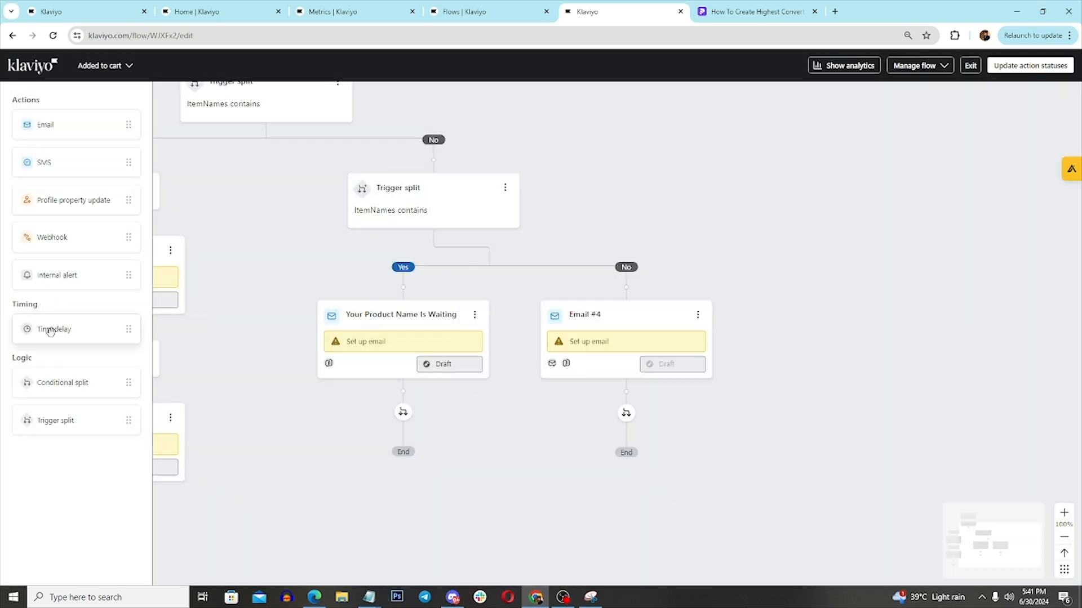
drag(50, 329, 625, 276)
click(1027, 198)
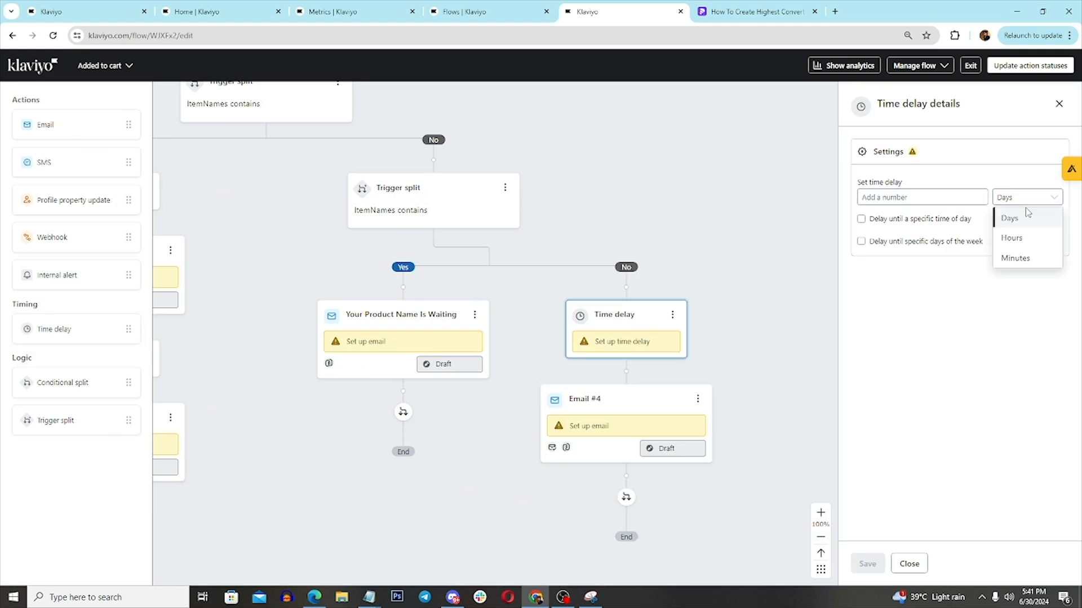
click(1023, 238)
click(922, 197)
text(4)
click(868, 564)
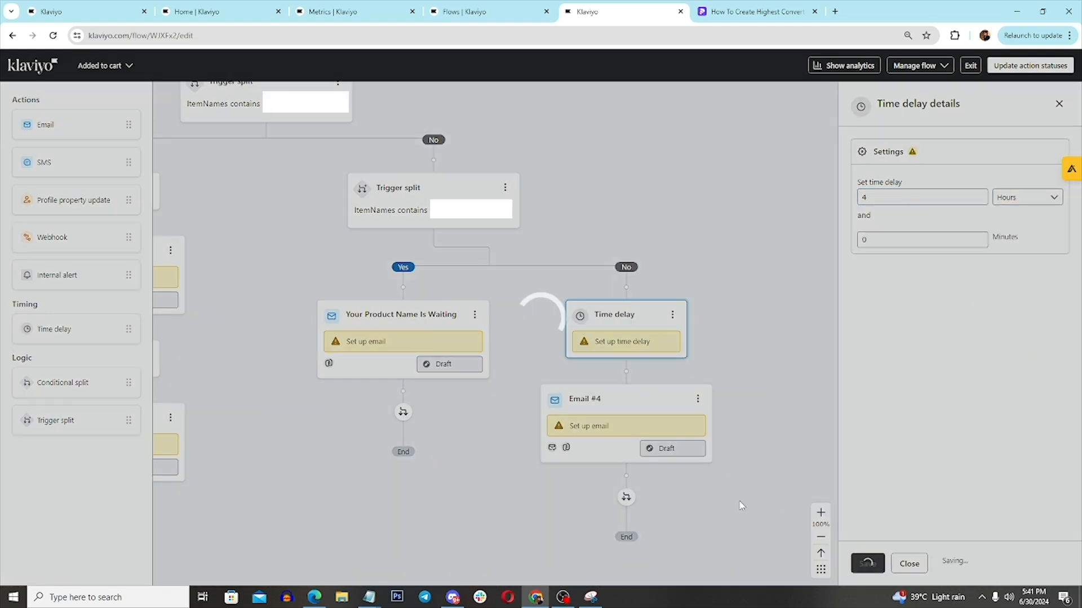
Step: Rename the new email after the 4-hour delay as "You Left Something Behind" and save it
text(You Lef)
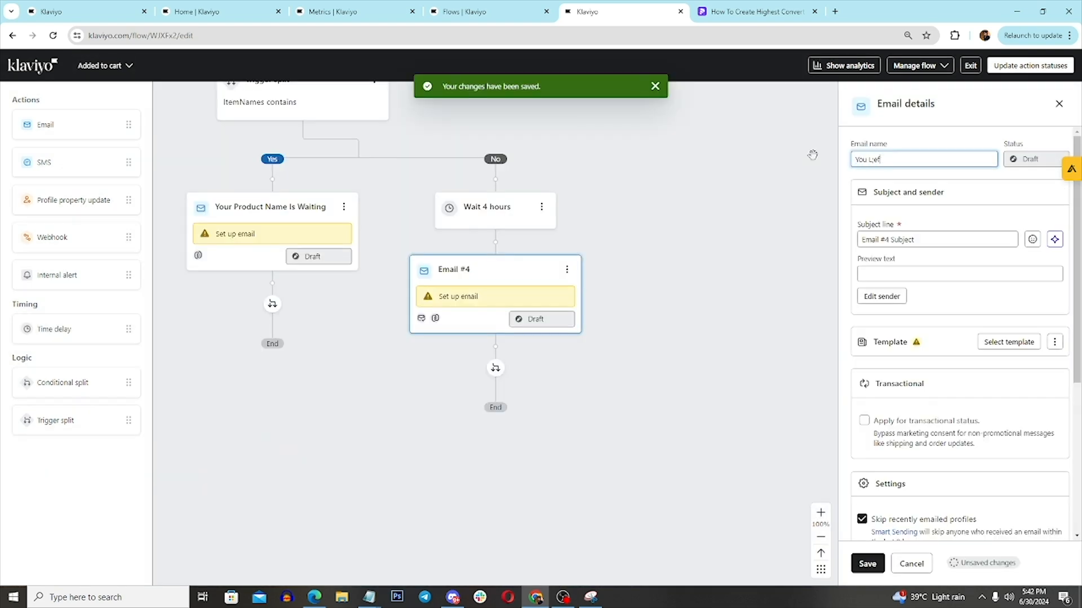
text(t Something Behind)
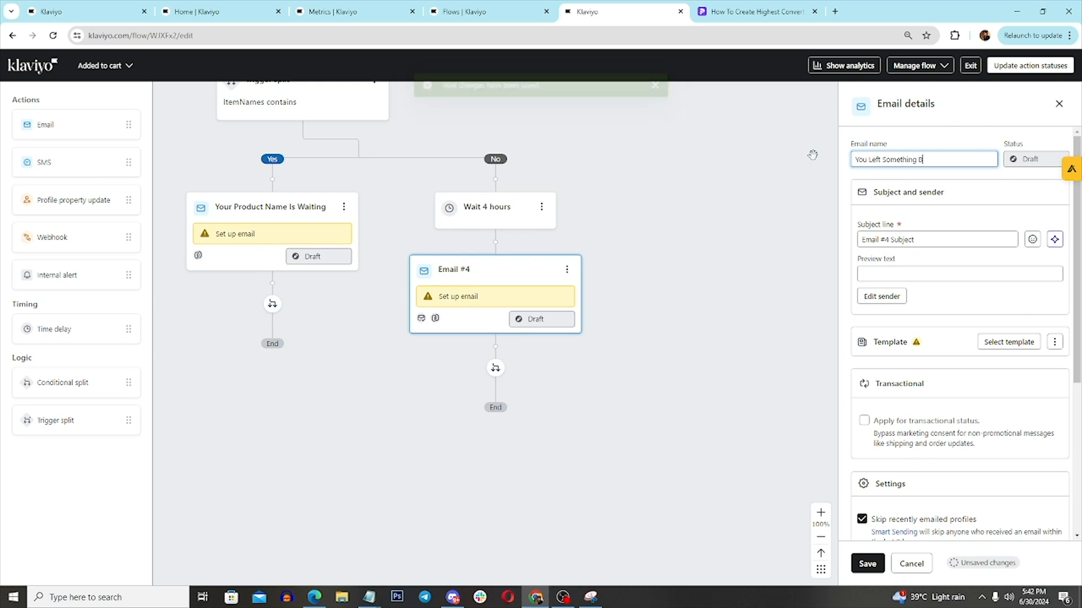
Step: Switch to the TEST [Don't Delete] flow and examine its nested trigger splits and the delayed email sequence on the last No branch
click(463, 17)
drag(714, 273, 490, 66)
drag(554, 479, 562, 533)
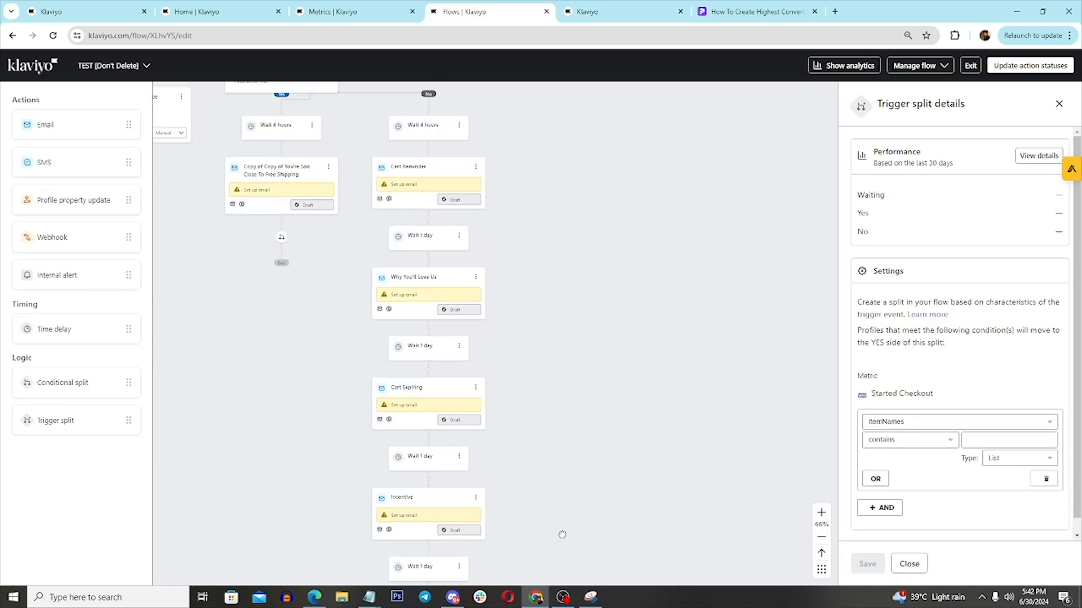
click(628, 6)
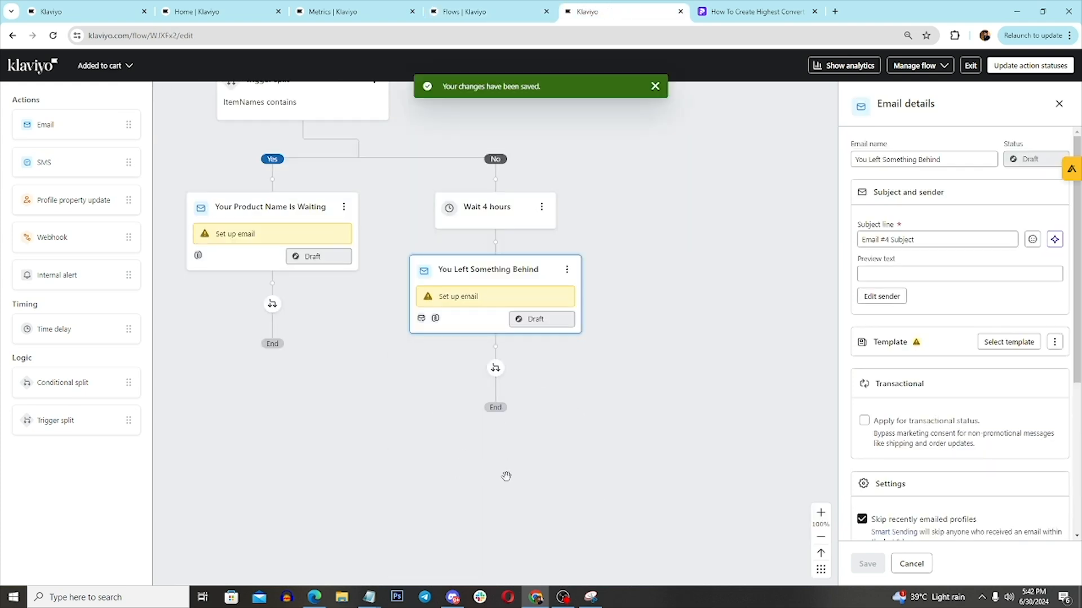
click(492, 8)
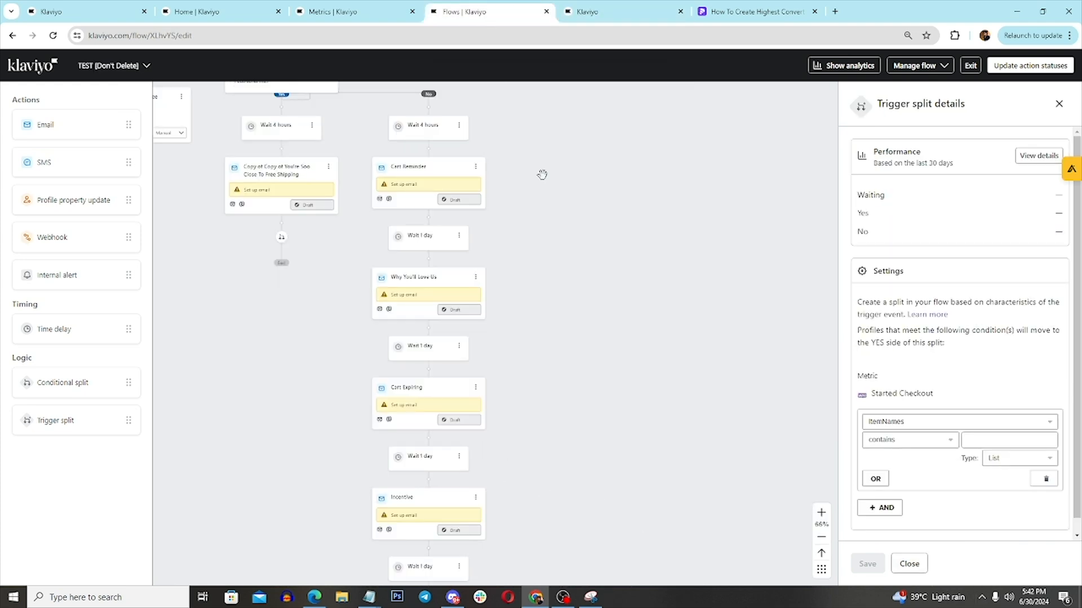
drag(576, 192, 591, 233)
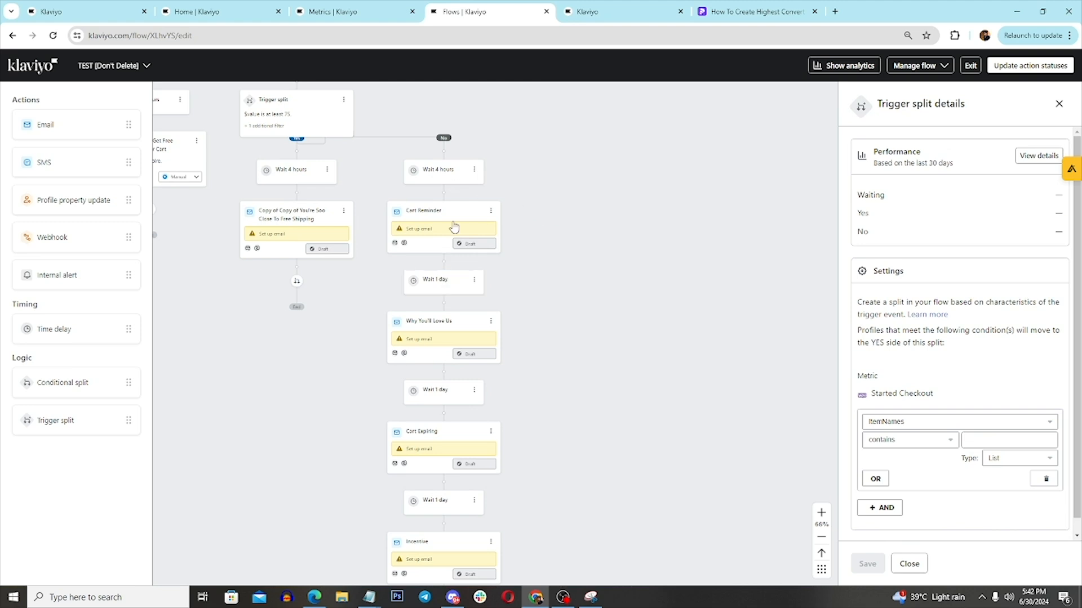
scroll(565, 222, down, 2)
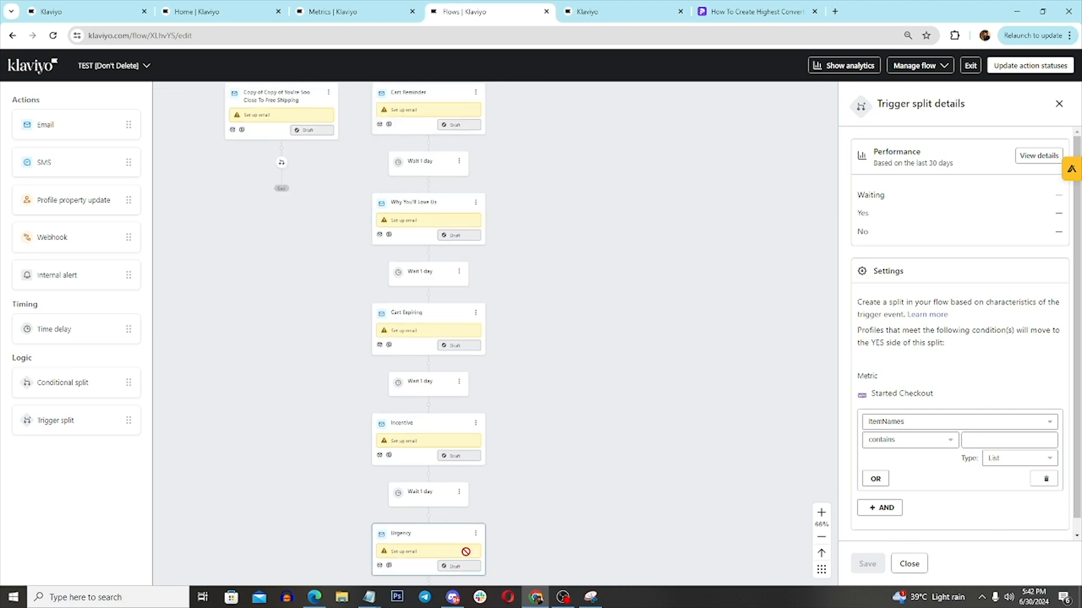
scroll(554, 225, up, 4)
scroll(431, 234, up, 4)
scroll(431, 234, left, 3)
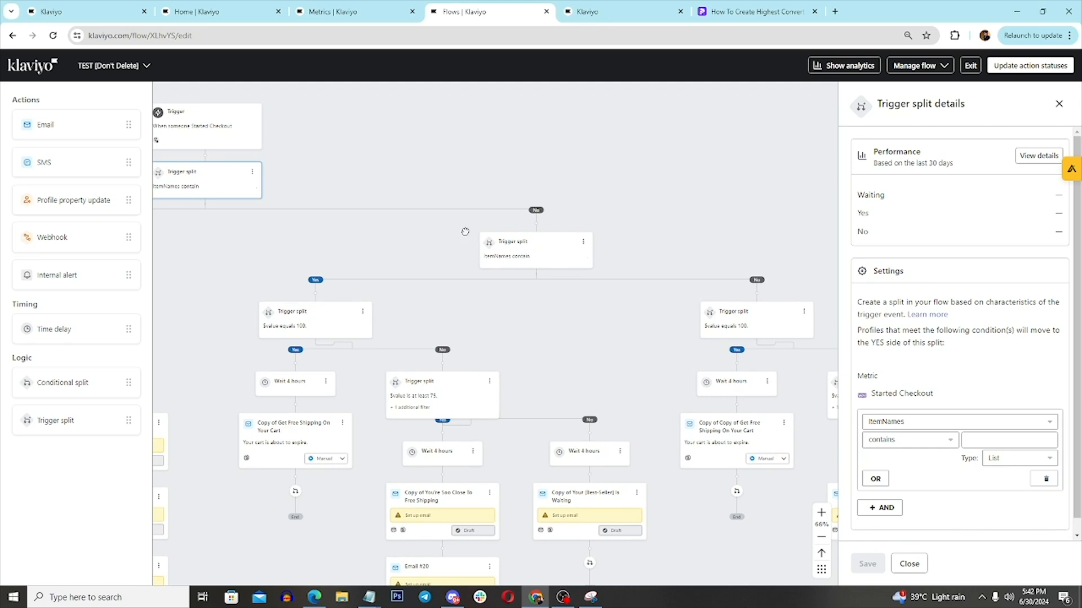
drag(464, 232, 342, 151)
drag(761, 173, 434, 103)
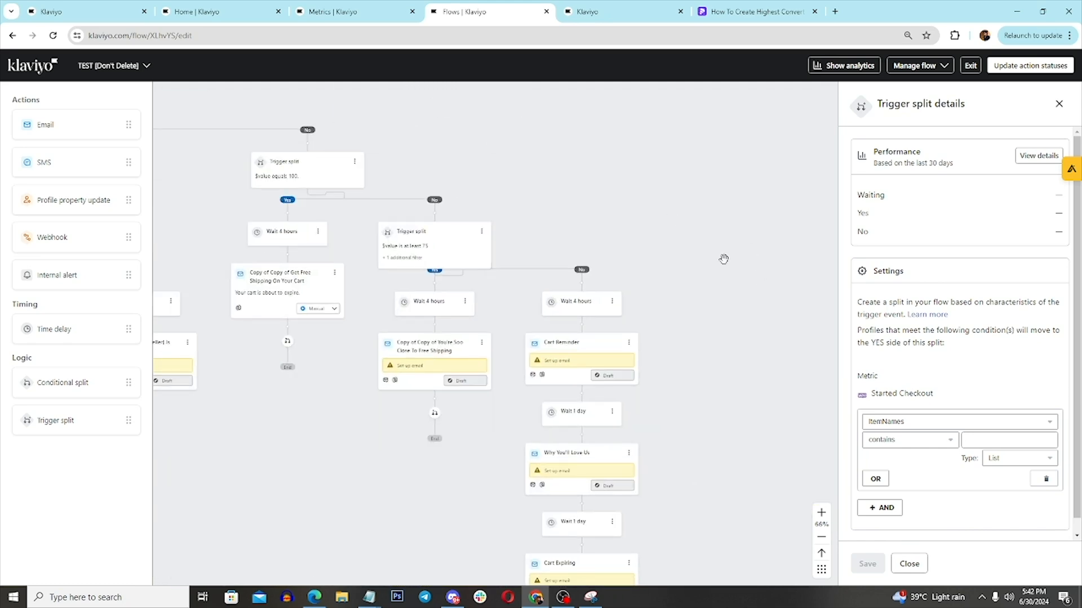
drag(724, 259, 607, 158)
click(624, 21)
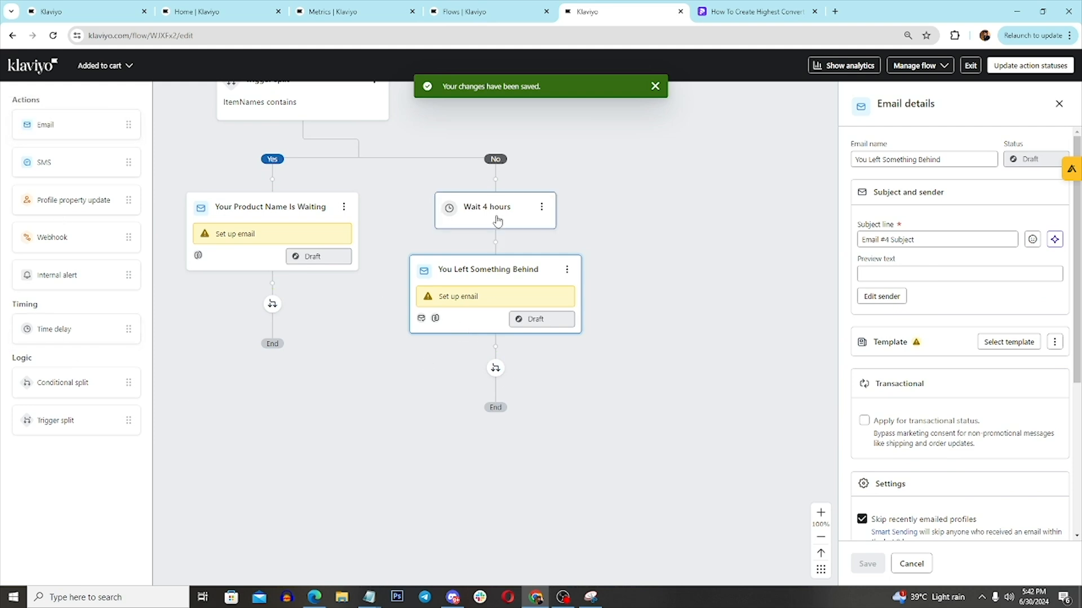
Step: Disable skipping of recently emailed profiles for the "You Left Something Behind" email and save it
scroll(563, 457, down, 3)
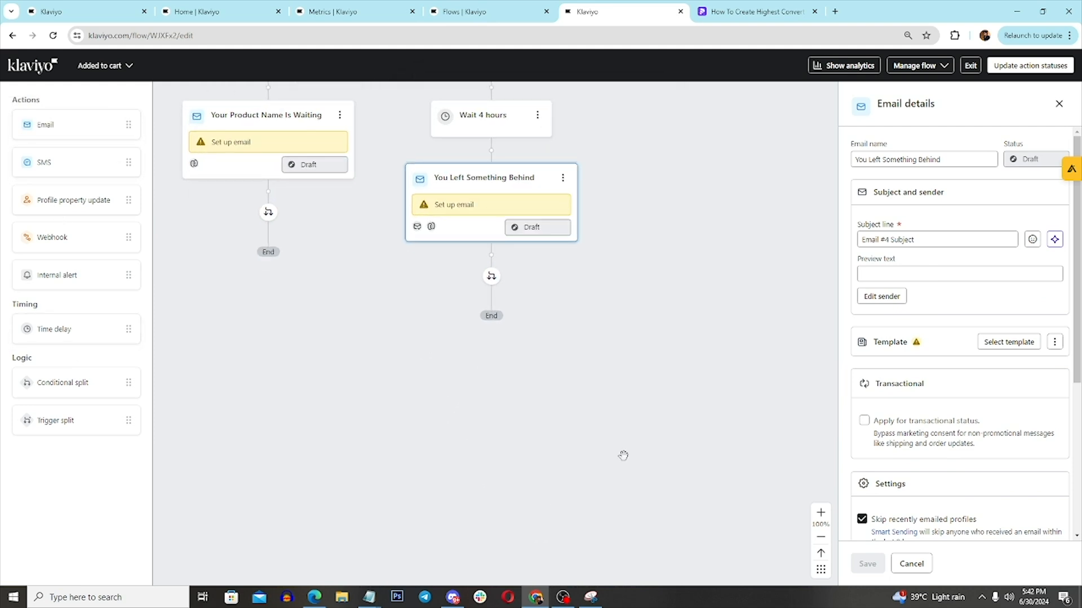
scroll(968, 509, down, 3)
click(862, 352)
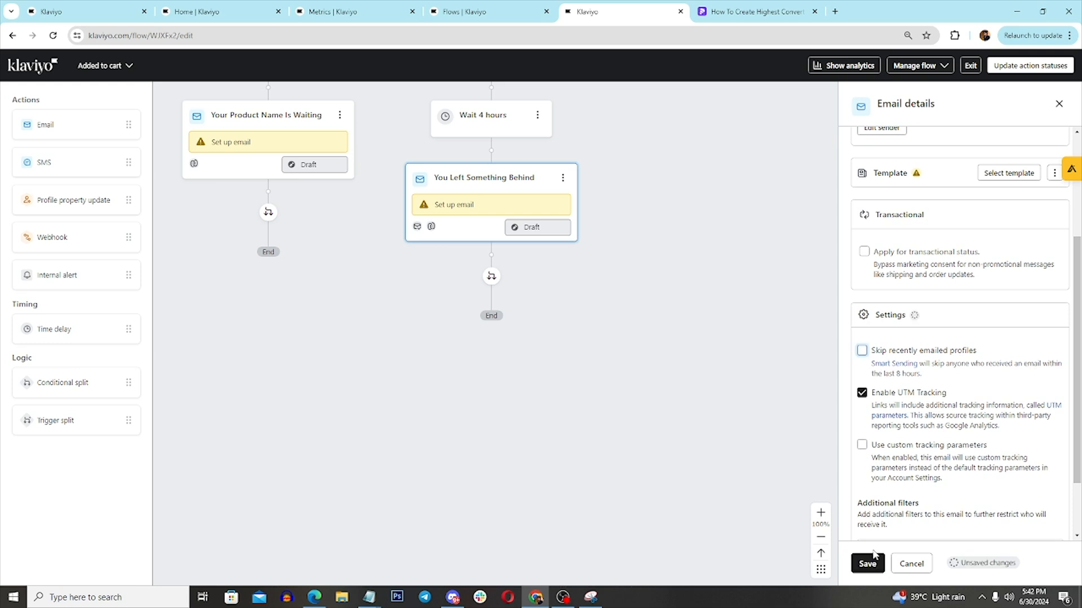
click(867, 564)
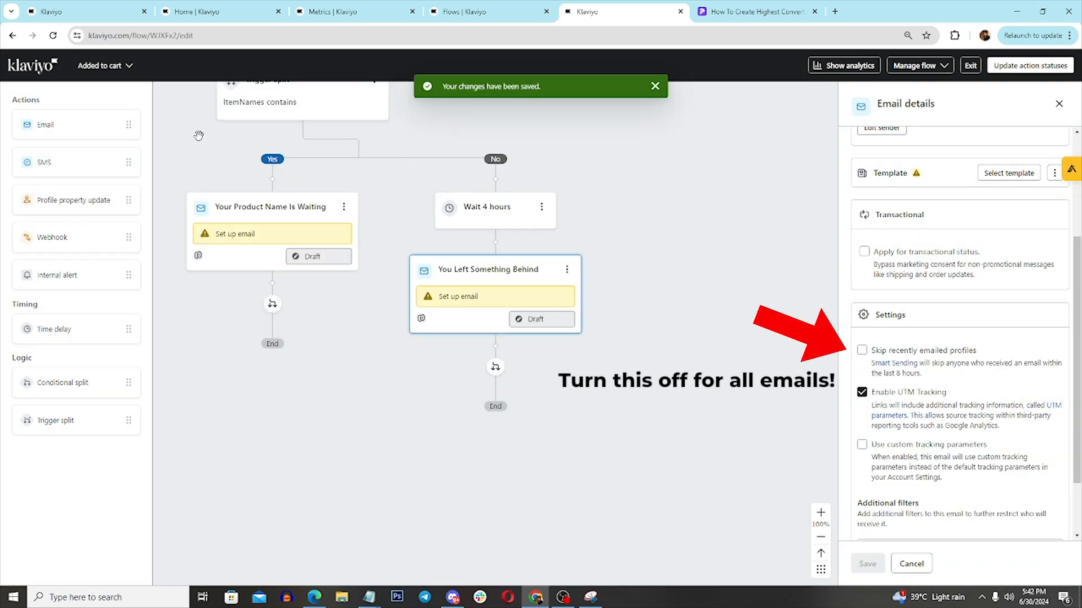
Step: Compare the Added to cart flow's trigger and split structure with the Started Checkout splits in the TEST [Don't Delete] flow
drag(190, 117, 507, 373)
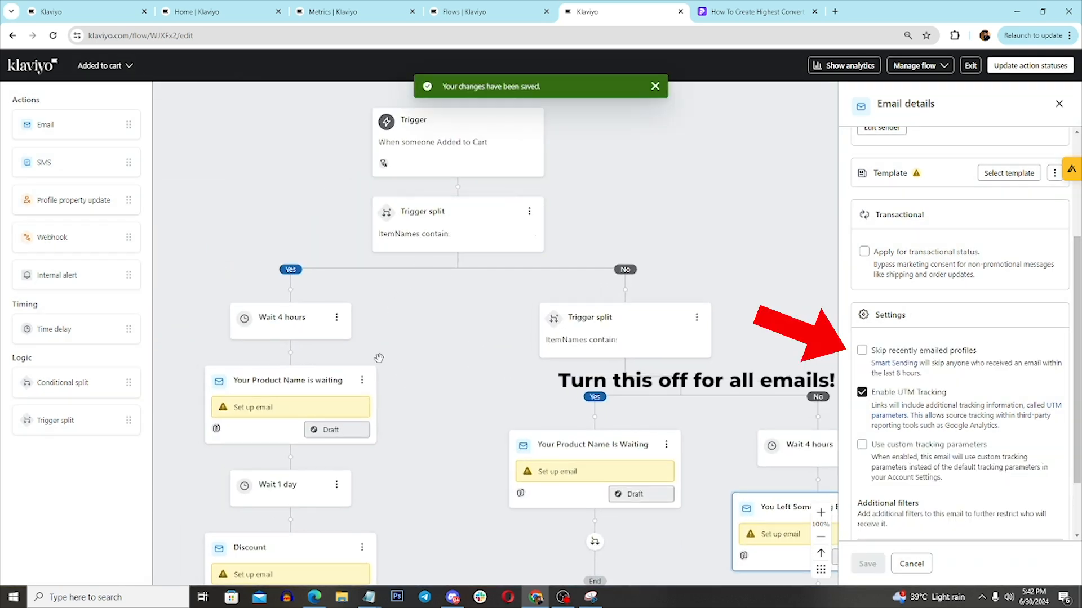
drag(417, 341, 595, 282)
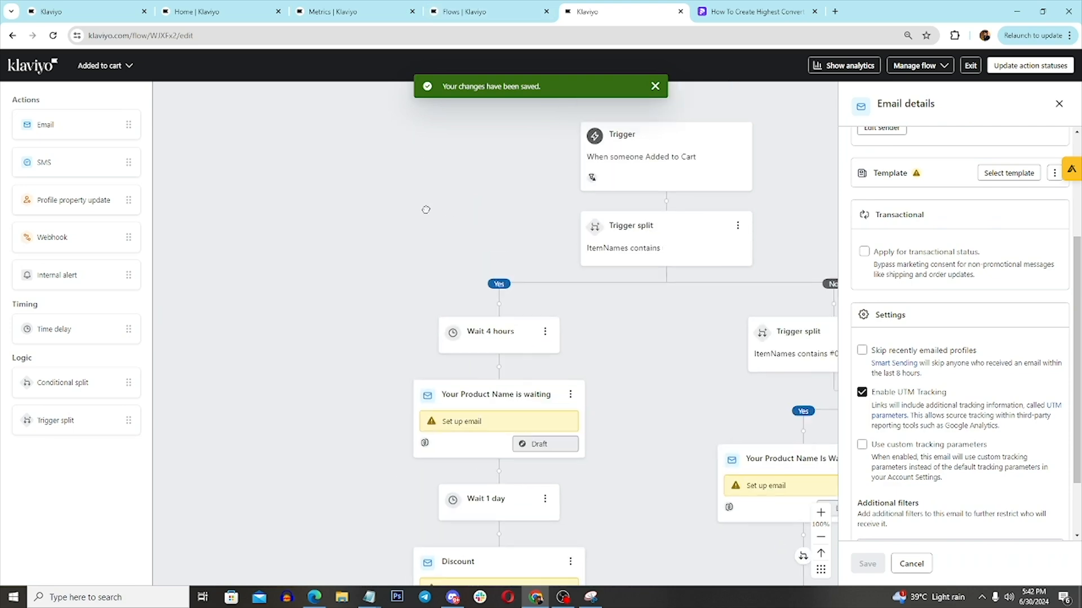
click(488, 14)
drag(470, 121, 603, 191)
click(611, 12)
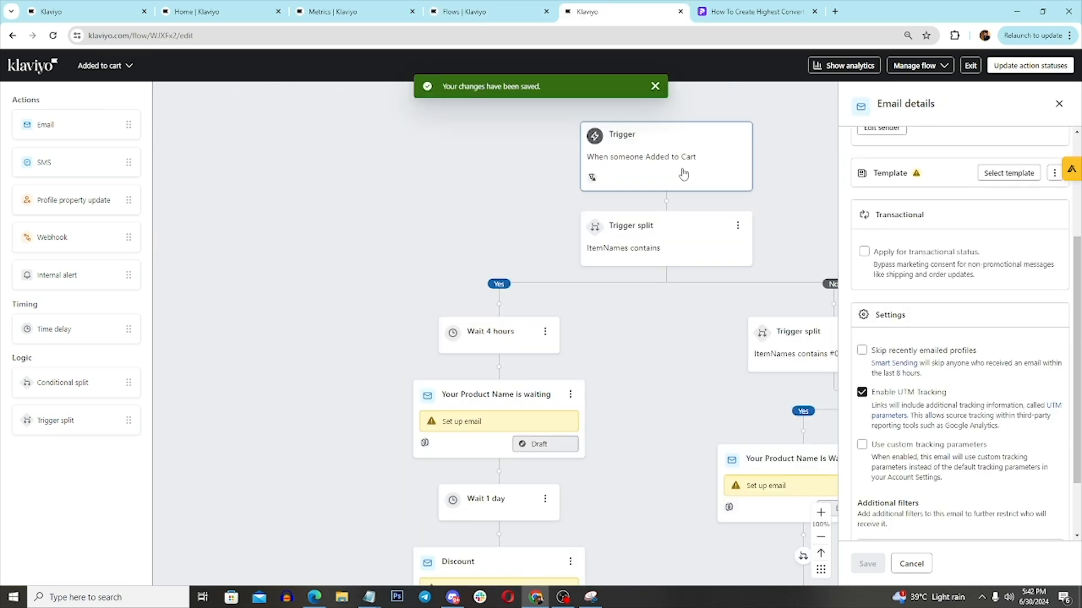
drag(671, 360, 466, 338)
drag(716, 318, 576, 317)
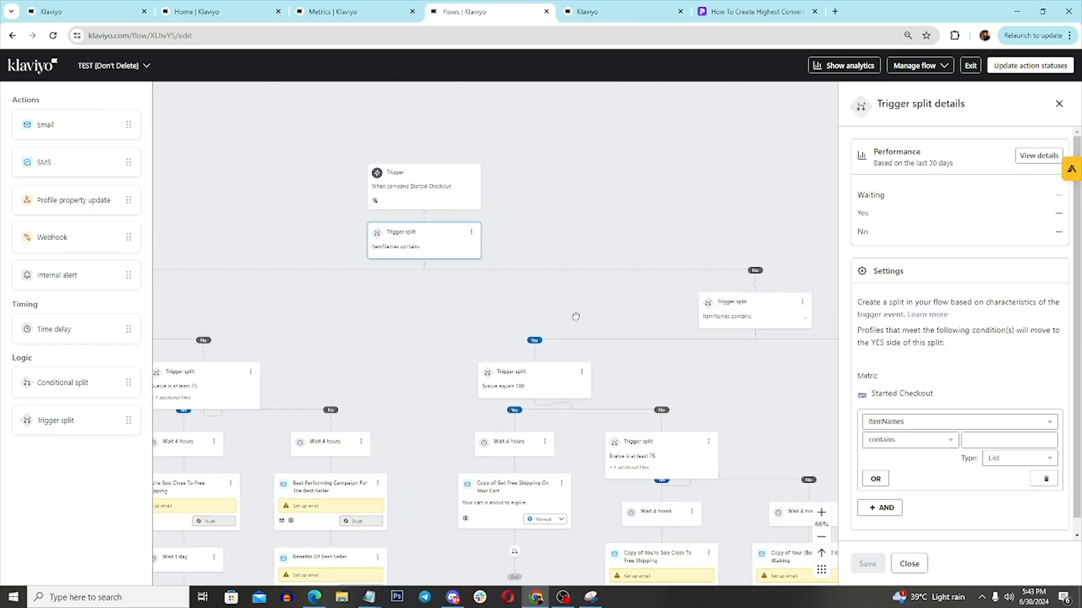
drag(594, 280, 639, 288)
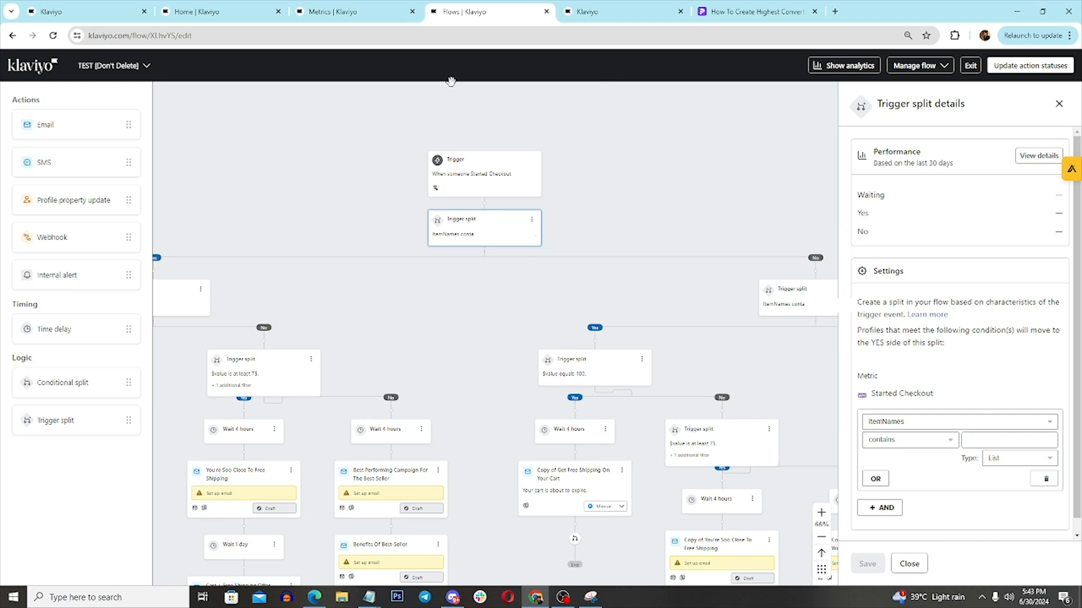
drag(411, 310, 567, 281)
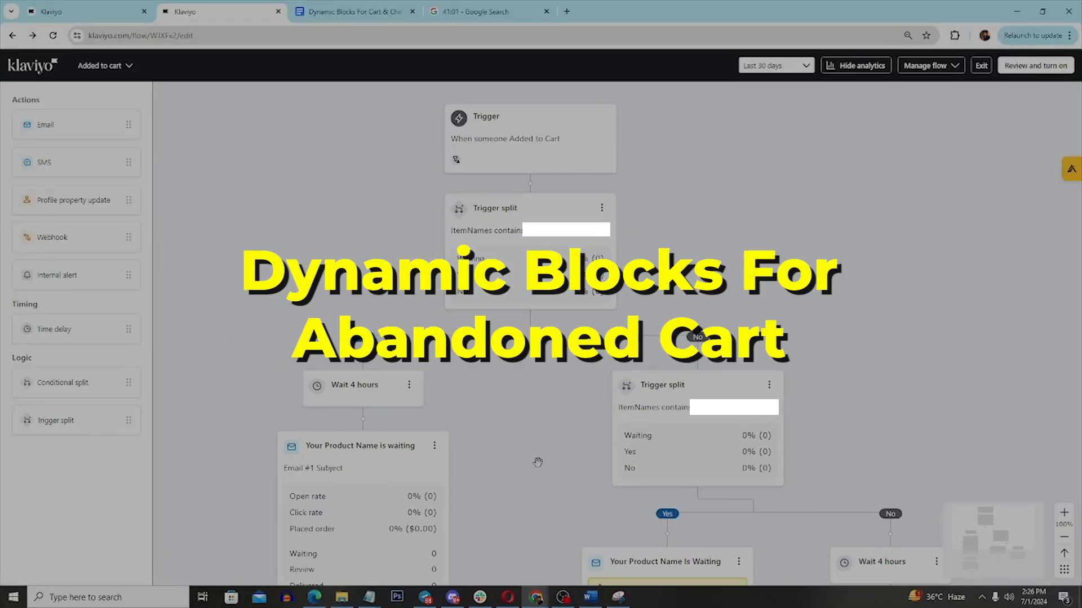
Step: Open the template of the first "Your Product Name is waiting" email for editing
drag(537, 463, 543, 434)
drag(530, 354, 592, 355)
scroll(582, 362, down, 1)
click(434, 461)
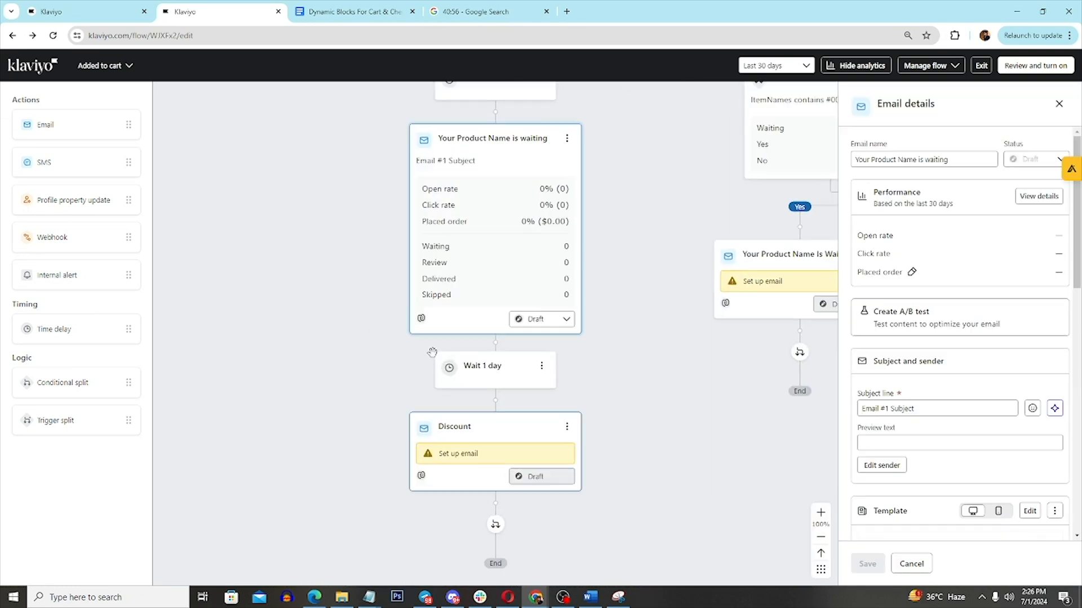
scroll(957, 377, down, 3)
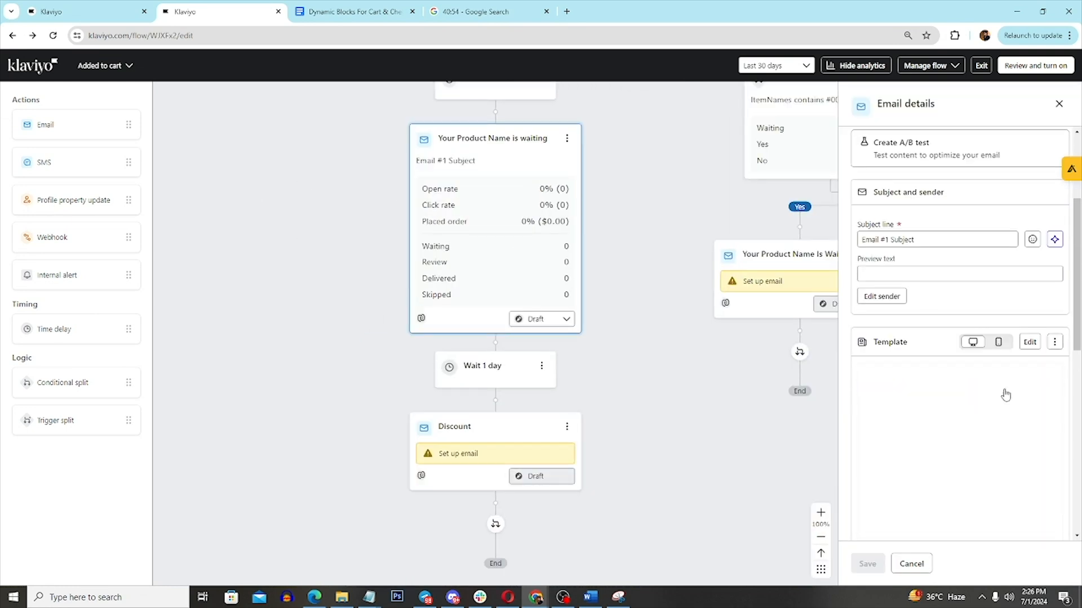
click(1029, 344)
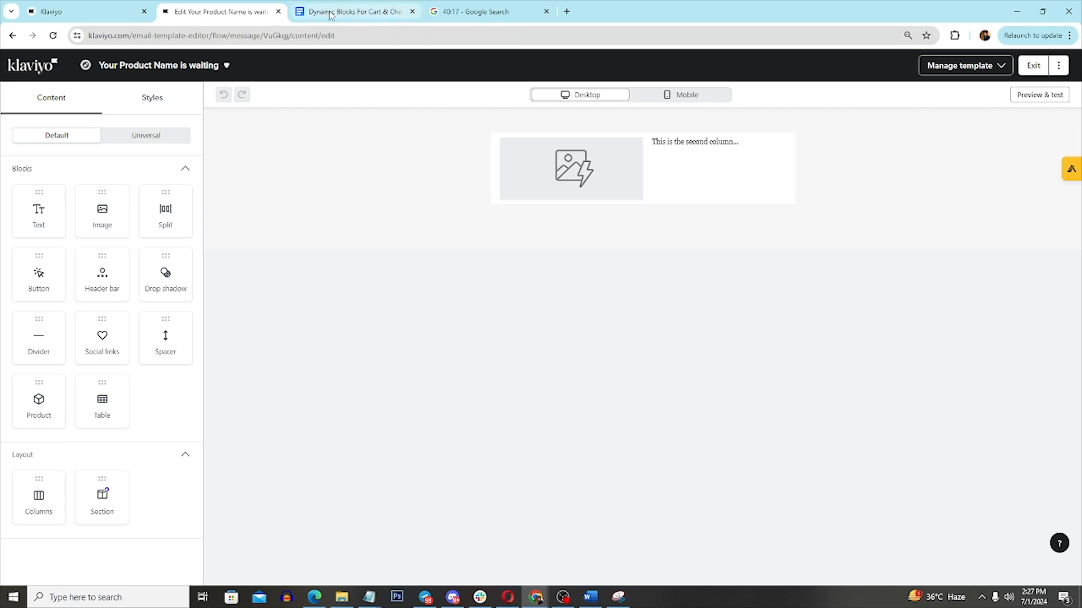
Step: Replace the template's existing split block with a new one, set its first column to image content and select its second text column
mouse_move(491, 174)
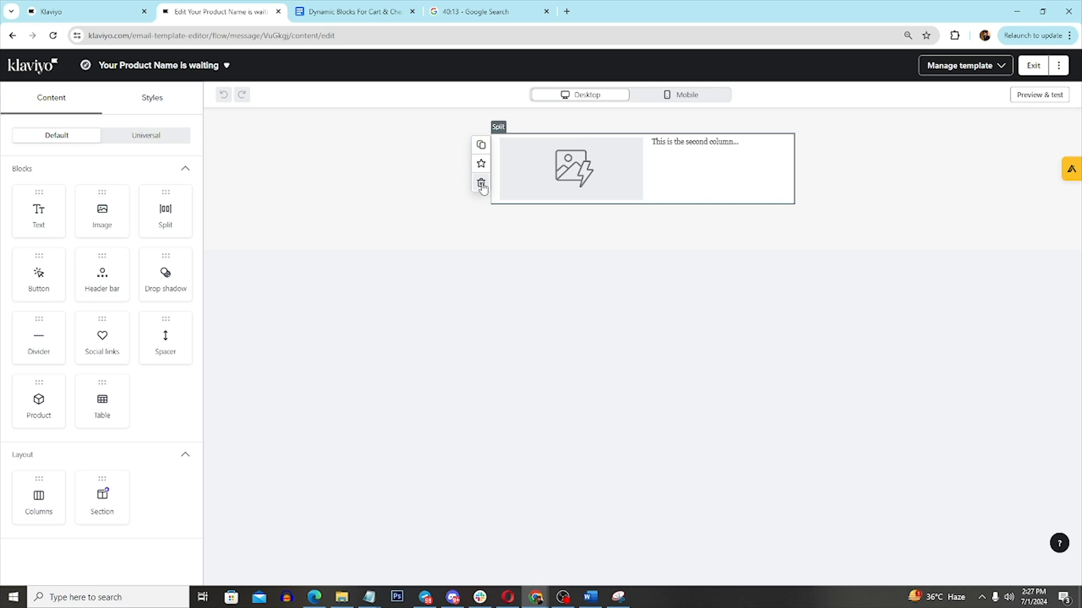
click(480, 184)
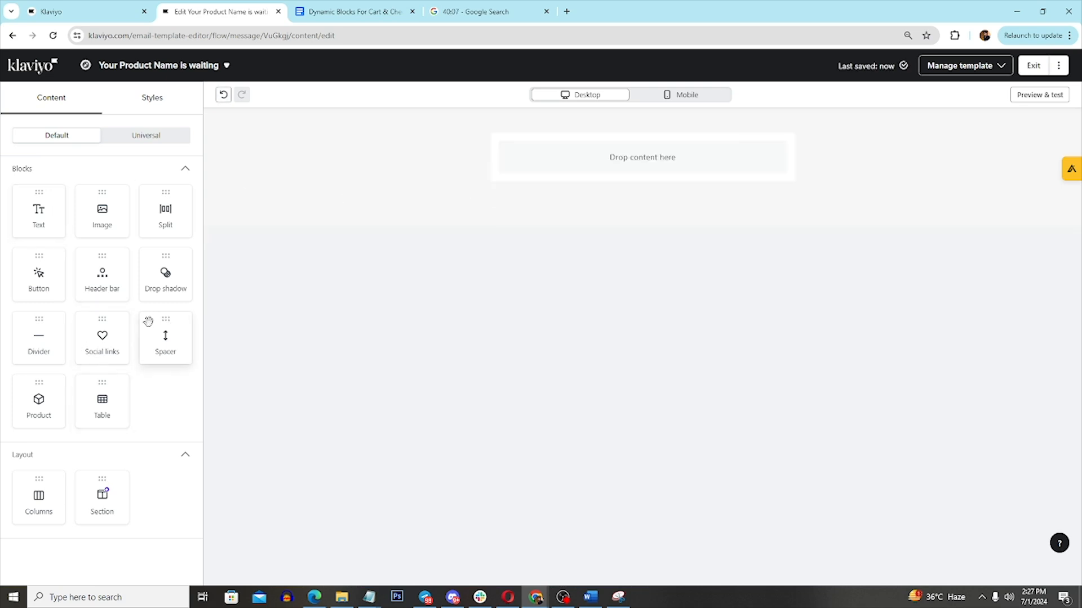
drag(165, 214, 597, 159)
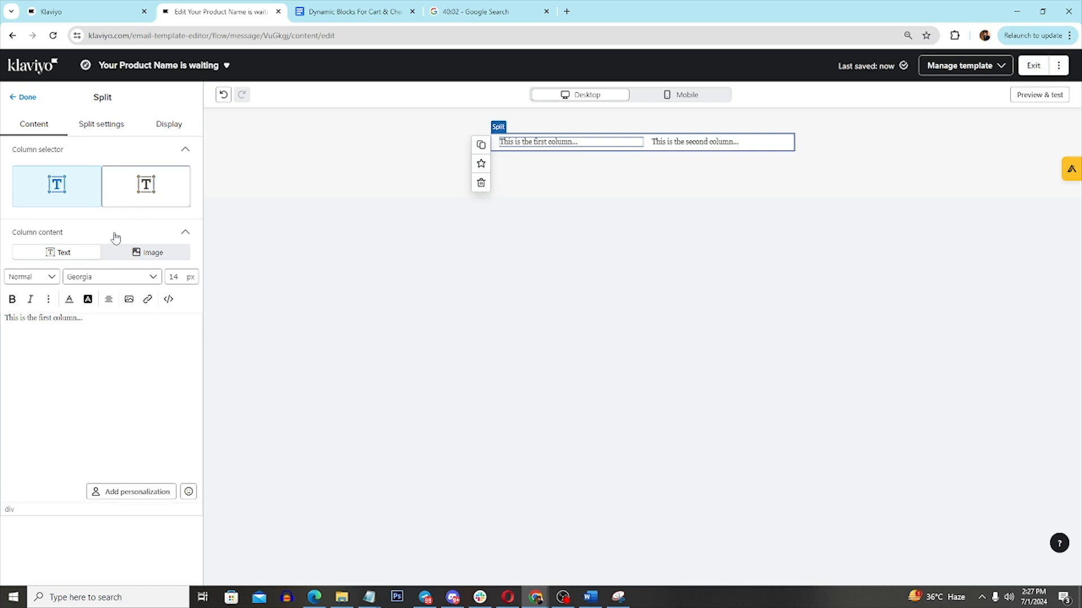
click(131, 256)
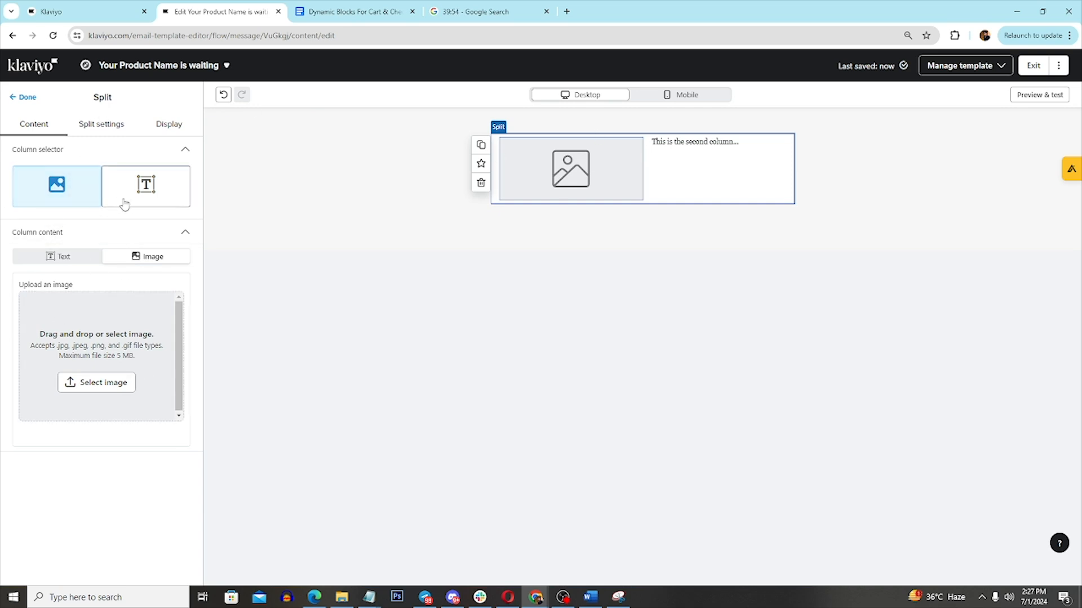
click(169, 205)
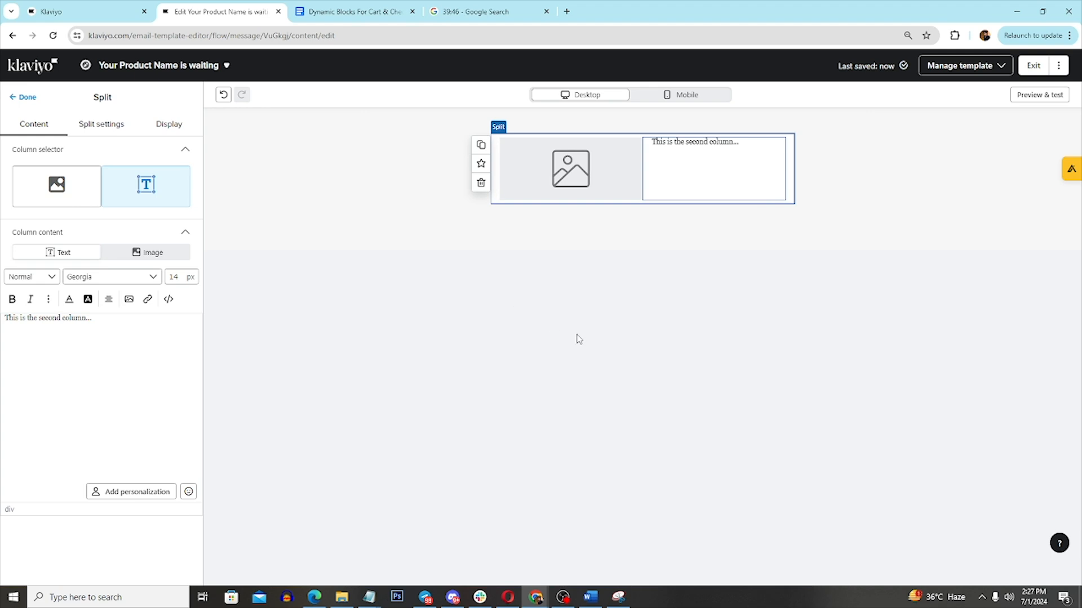
Step: Copy the {{ event.ImageURL }} variable from the Abandoned Cart table in the dynamic blocks document for the split's image column
click(60, 189)
click(353, 10)
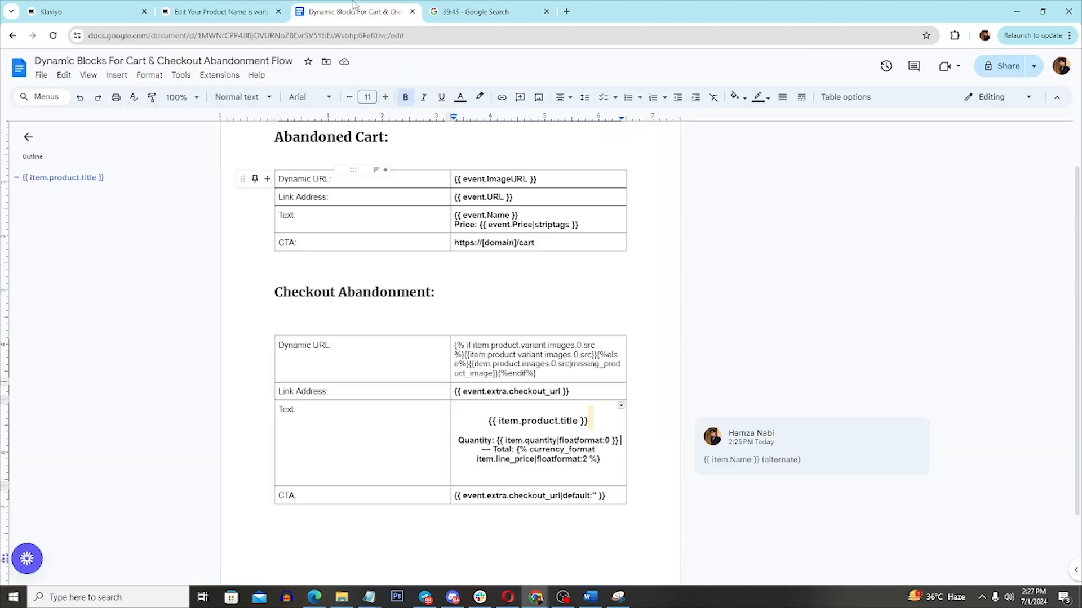
scroll(557, 258, up, 1)
scroll(558, 215, down, 1)
scroll(556, 231, up, 1)
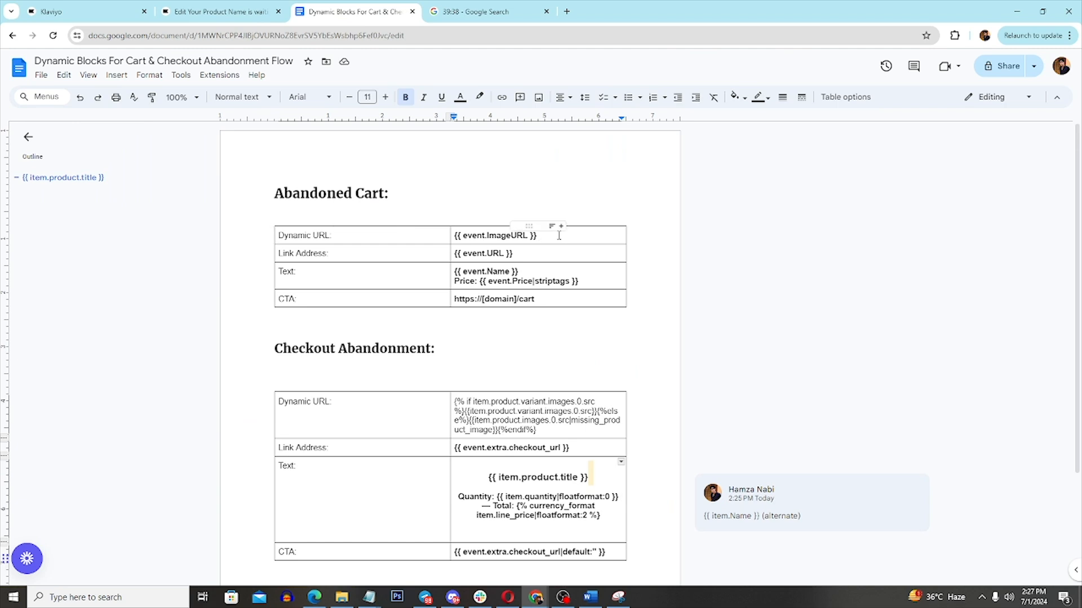
drag(552, 234, 455, 237)
key(ctrl+c)
key(ctrl+shift+Tab)
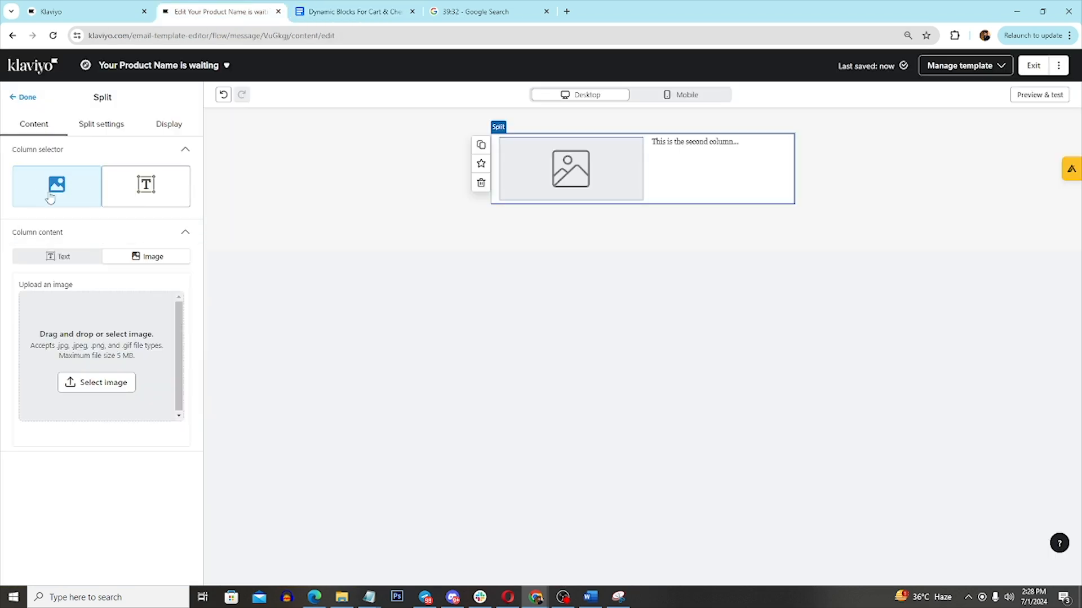
Step: Fill the split's first column with a dynamic image using the variable {{ event.ImageURL }}
click(101, 382)
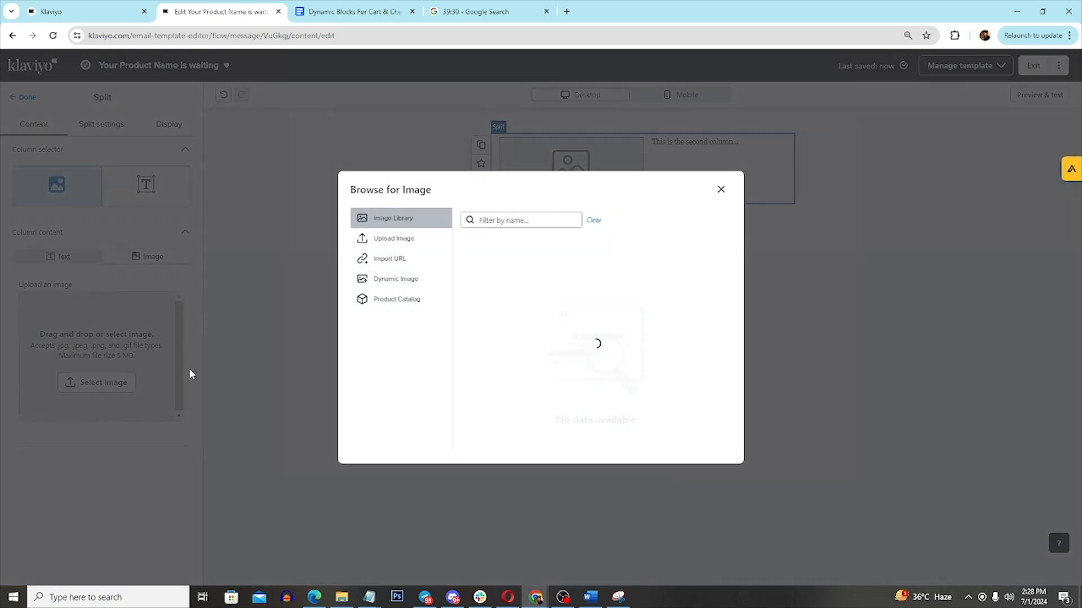
click(395, 349)
click(481, 343)
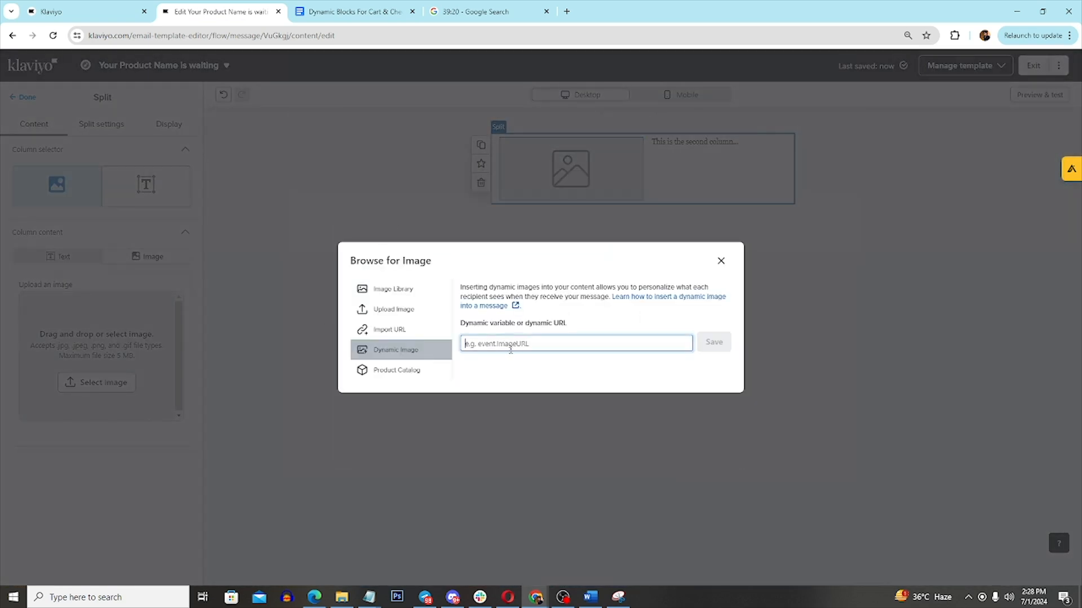
key(ctrl+v)
click(711, 345)
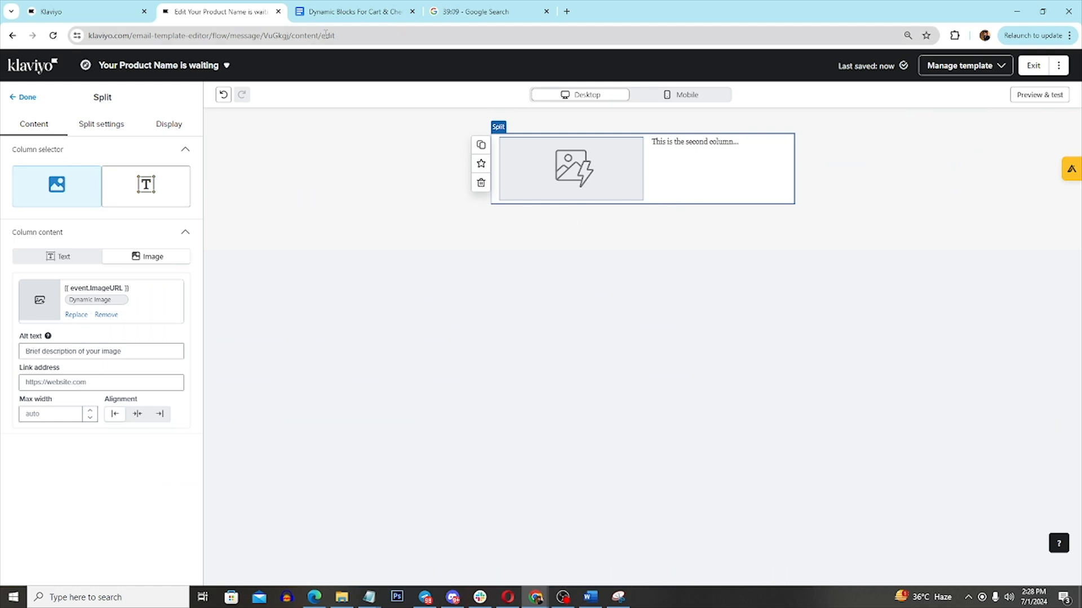
Step: Set the dynamic image's link address to {{ event.URL }}, copied from the Abandoned Cart table, and finish editing the split
click(337, 14)
drag(514, 253, 459, 253)
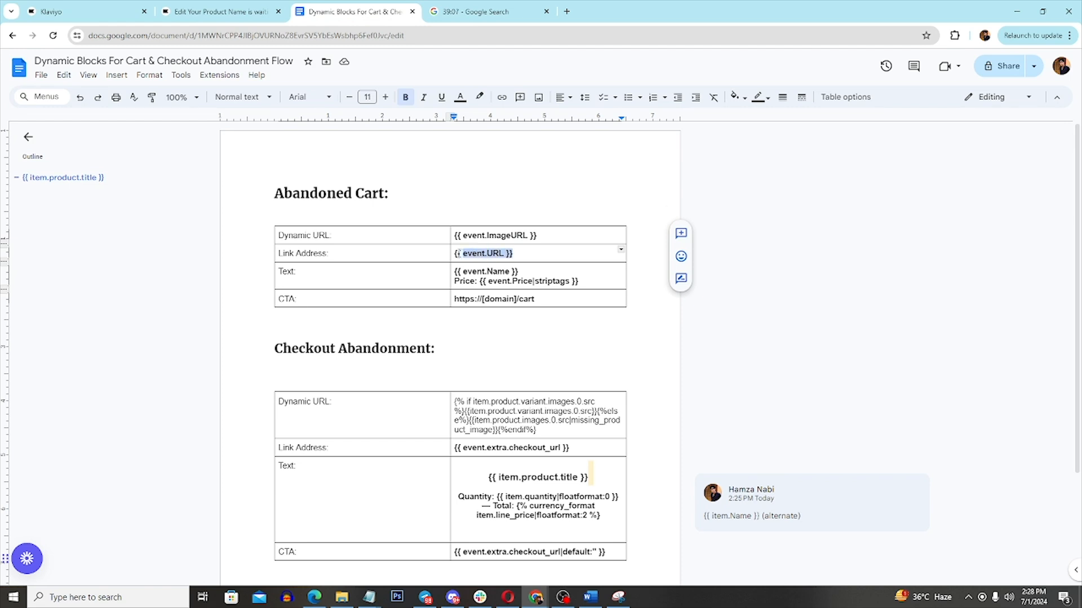
click(208, 16)
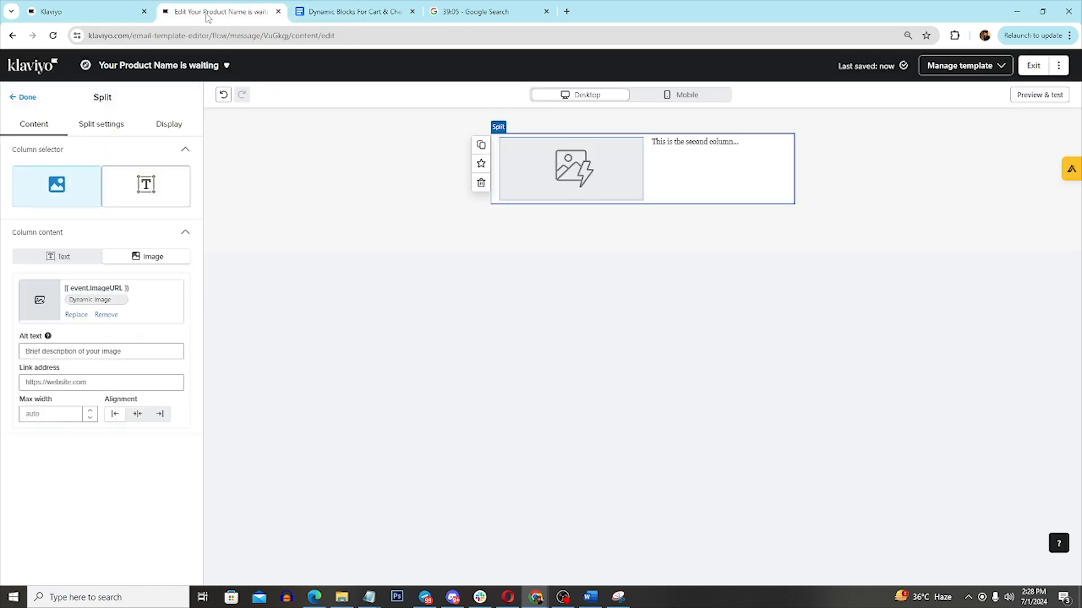
click(101, 378)
text({{ event.URL }})
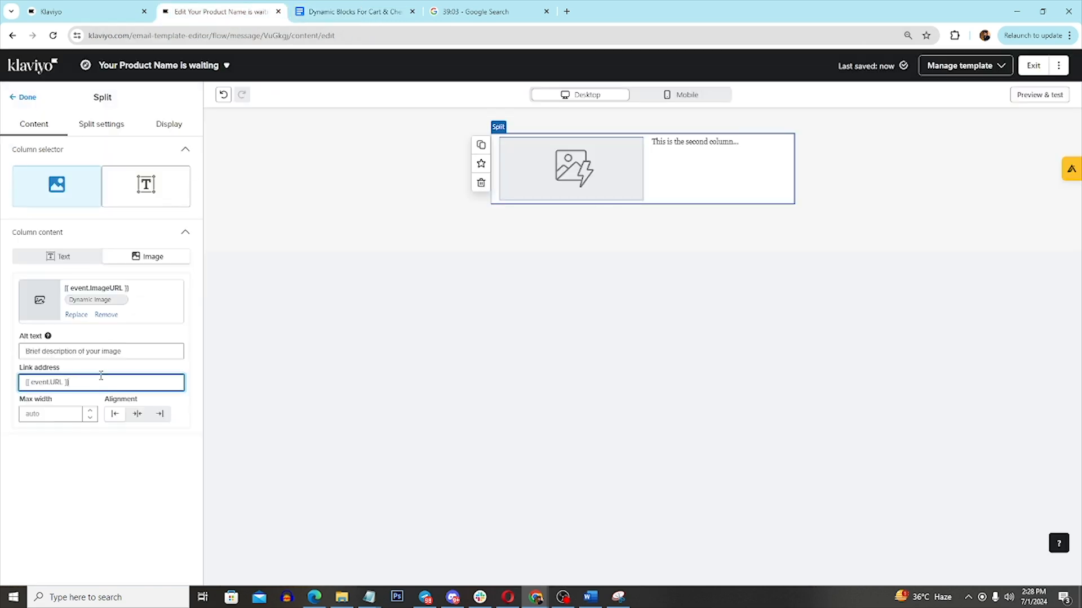
click(24, 100)
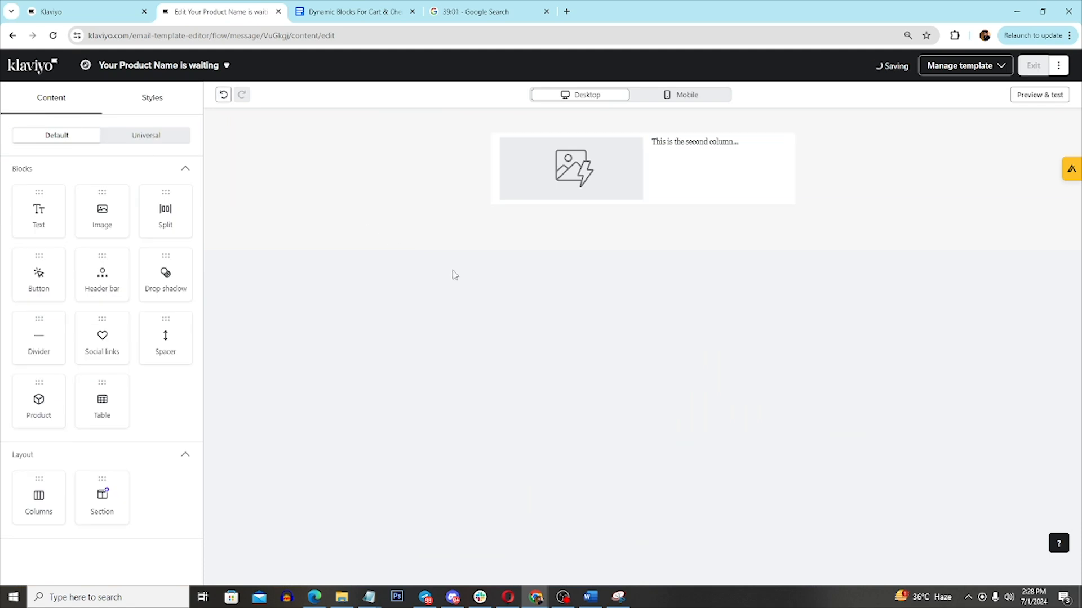
Step: Replace the second column's text with the document's {{ event.Name }} and Price: {{ event.Price|striptags }} lines, keeping the source formatting
click(691, 169)
click(179, 203)
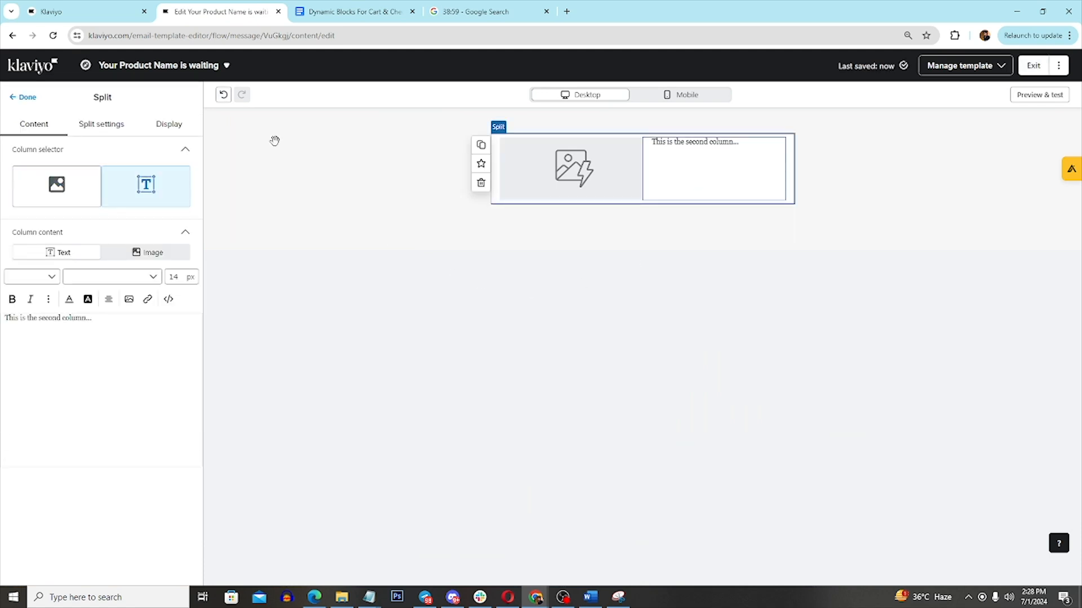
click(333, 12)
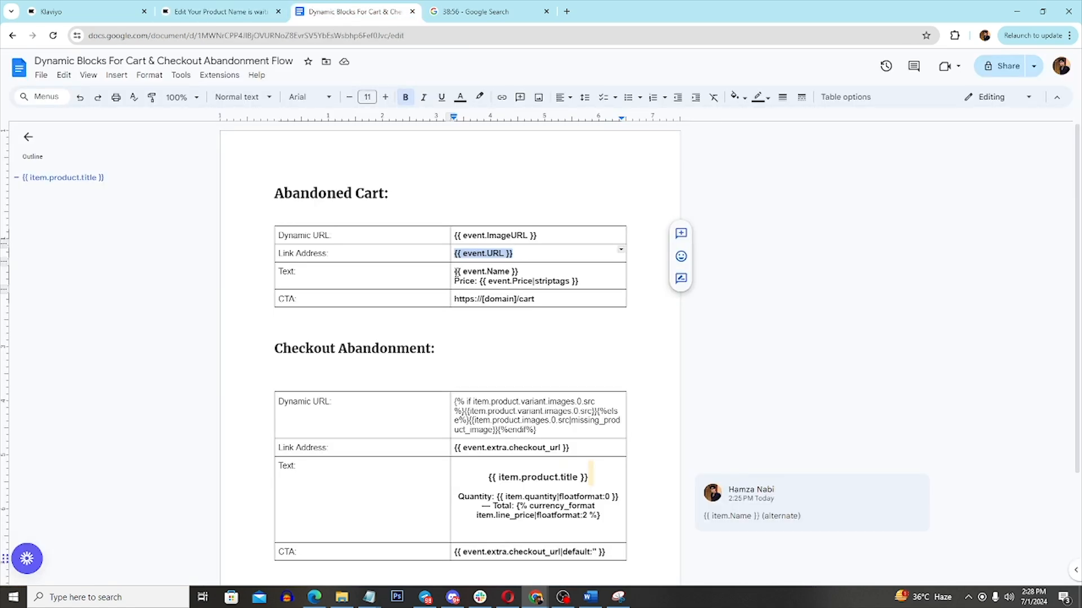
drag(455, 272, 579, 282)
key(ctrl+c)
click(221, 11)
drag(93, 317, 3, 317)
key(ctrl+v)
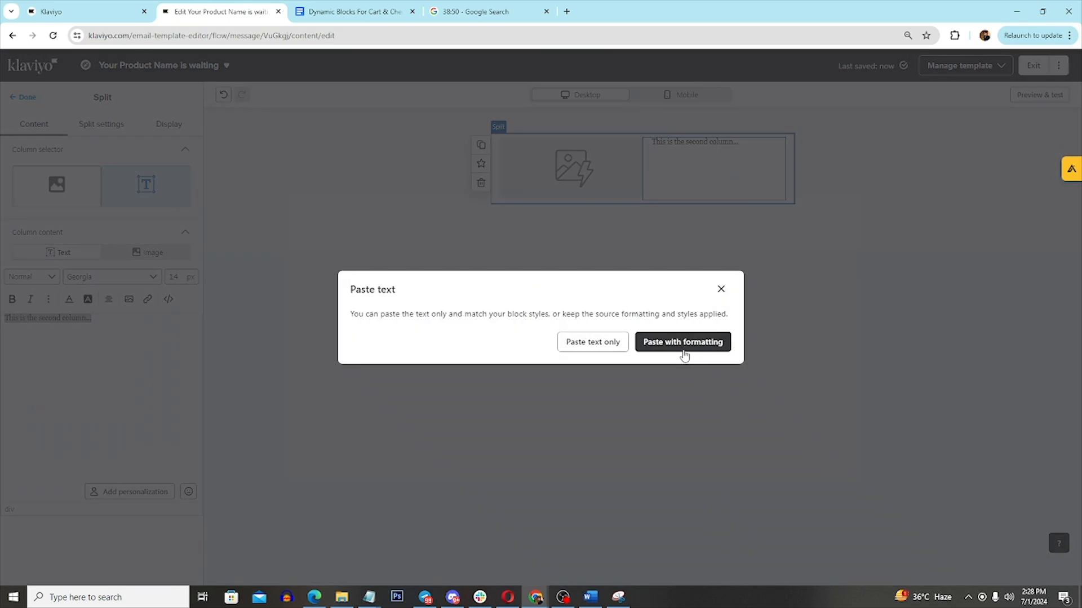
click(683, 352)
click(646, 361)
Step: Add a button block below the split with the text "Return To Cart"
click(329, 7)
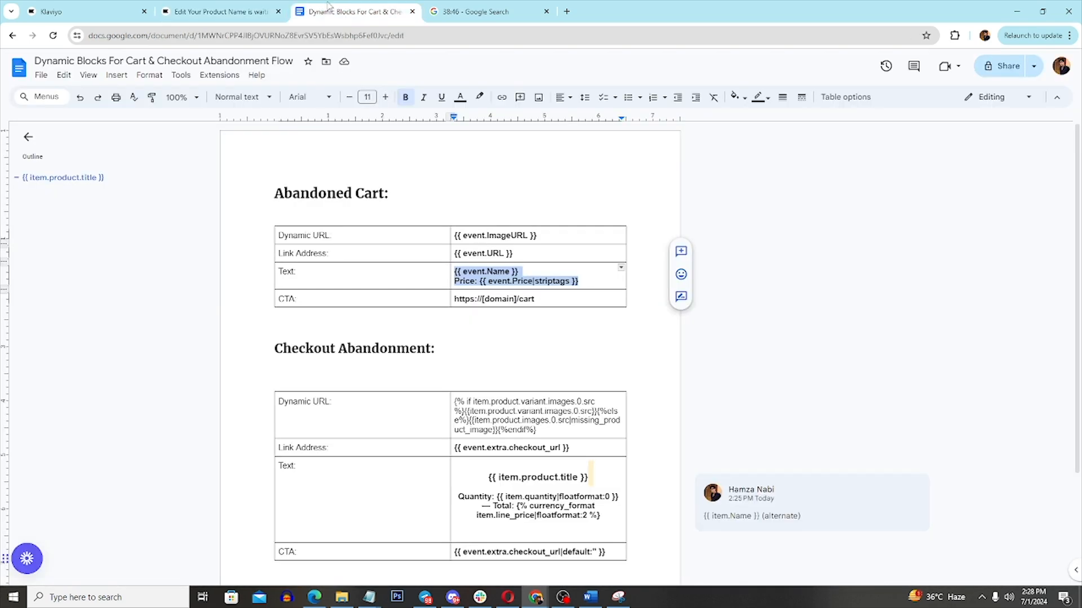
click(328, 309)
click(236, 8)
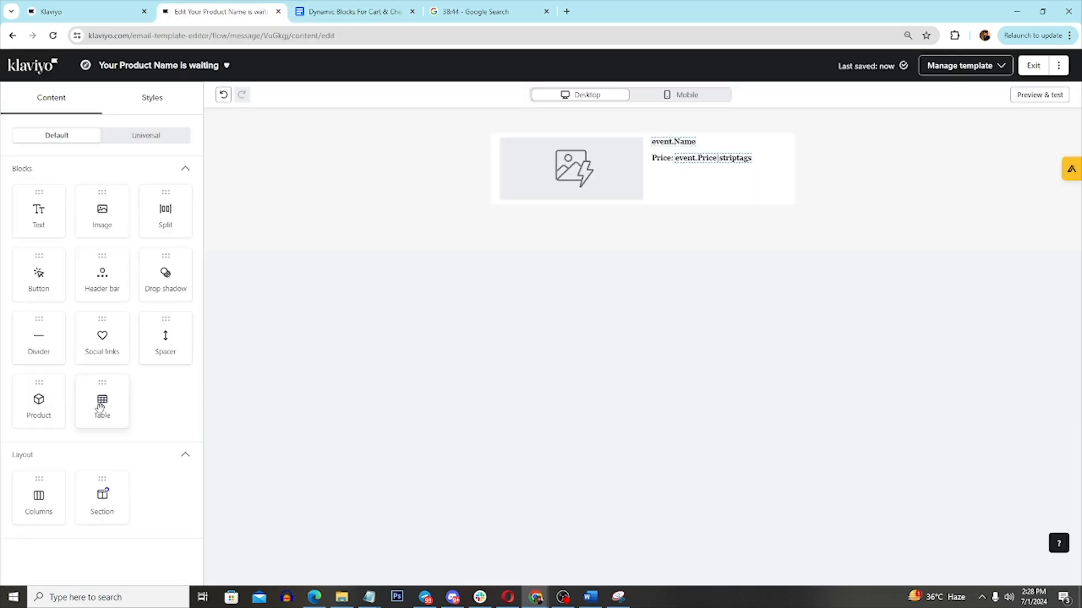
drag(48, 273, 653, 202)
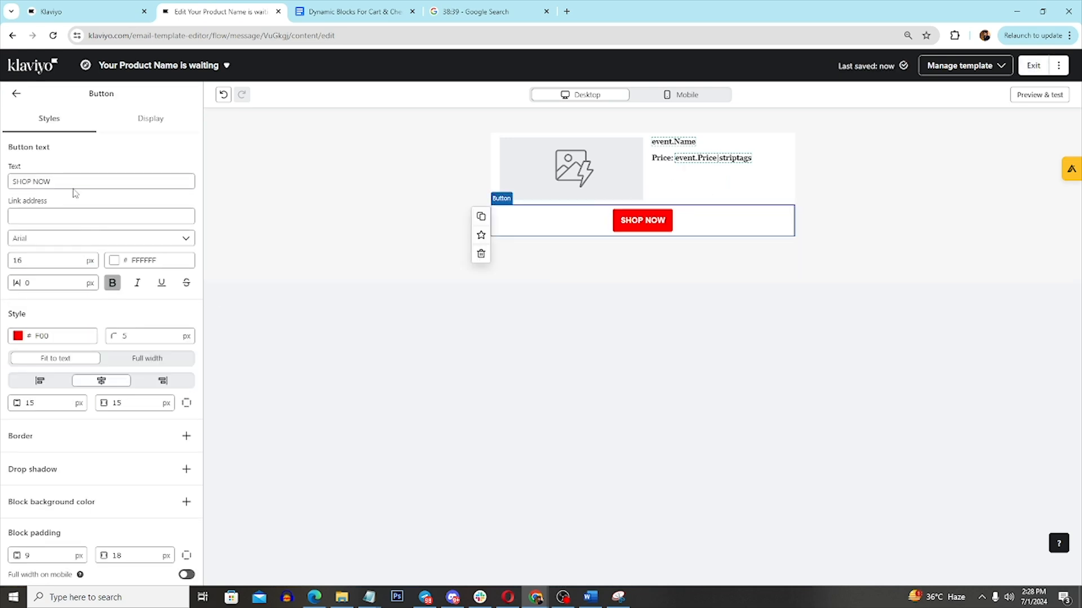
drag(72, 182, 3, 187)
text(Return To Car)
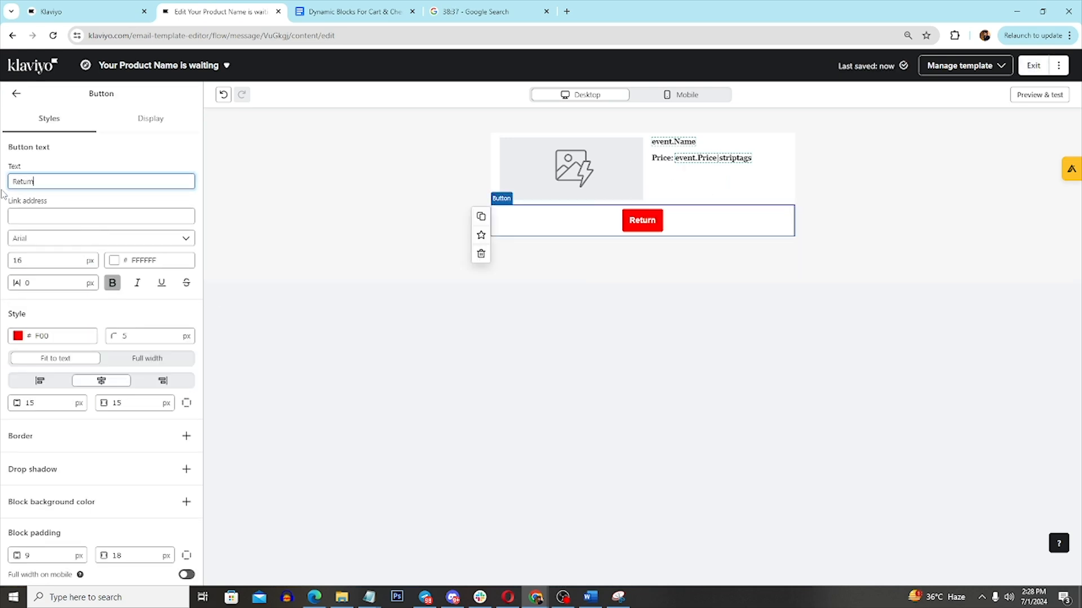
text(t)
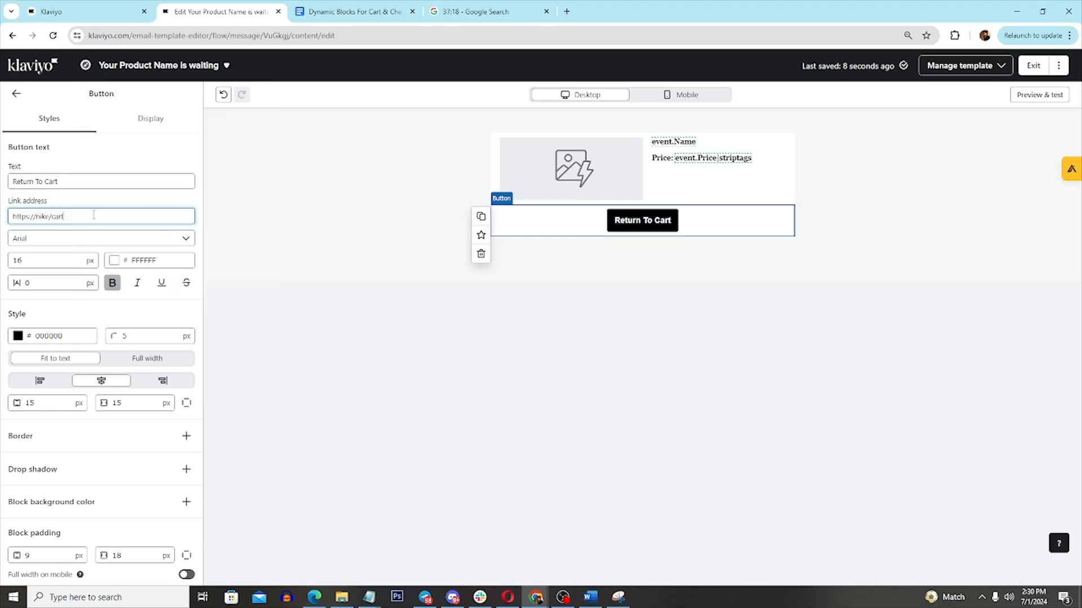
drag(64, 216, 9, 220)
click(48, 218)
drag(111, 220, 3, 223)
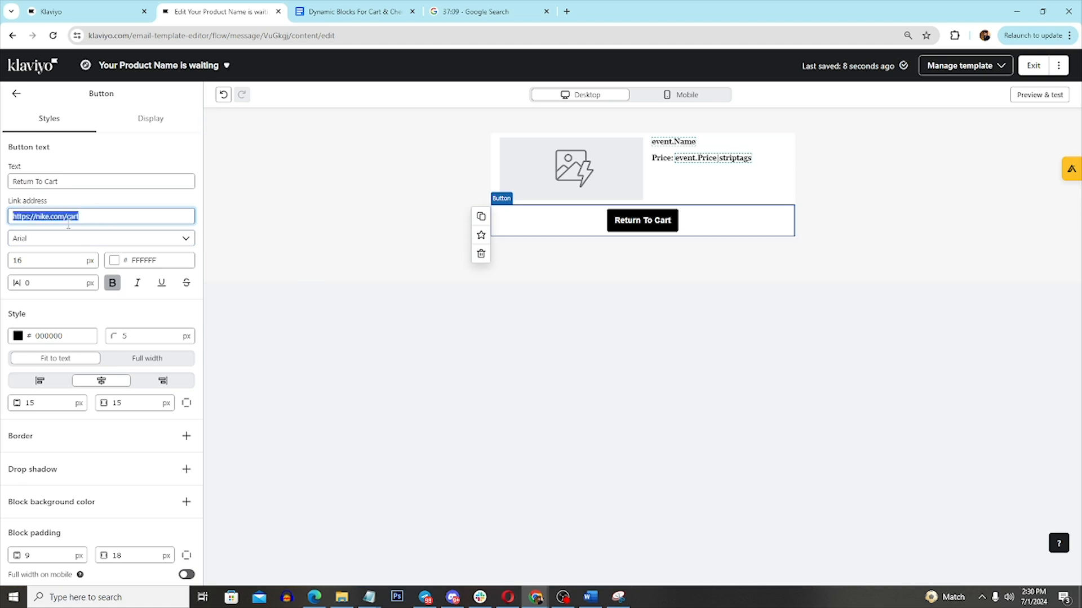
Step: Check the button's cart link in a new browser tab, return to the template and leave the button settings
key(ctrl+t)
key(ctrl+v)
key(Return)
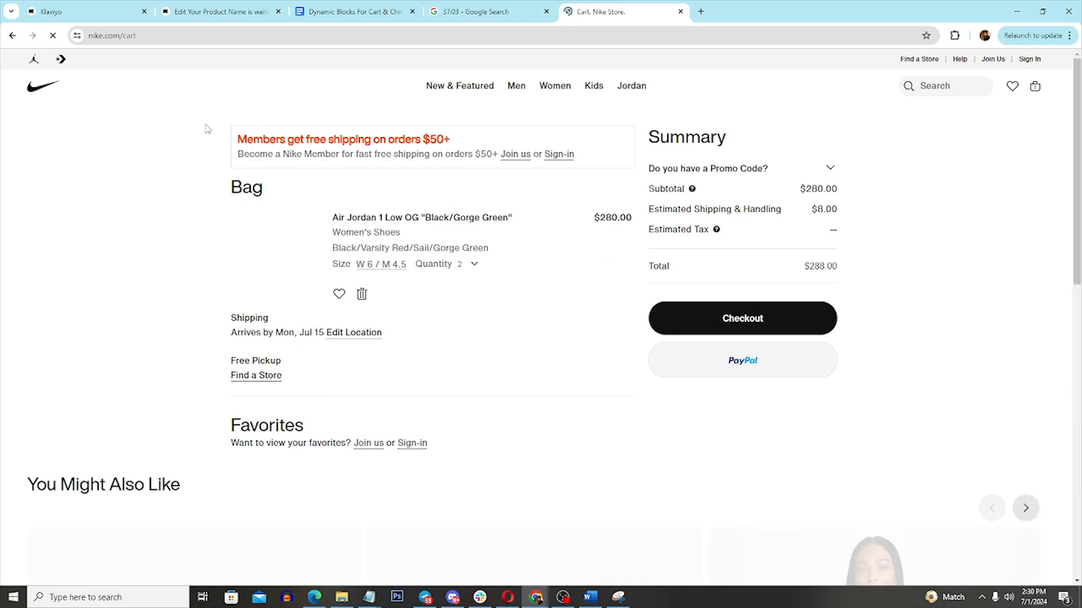
click(210, 12)
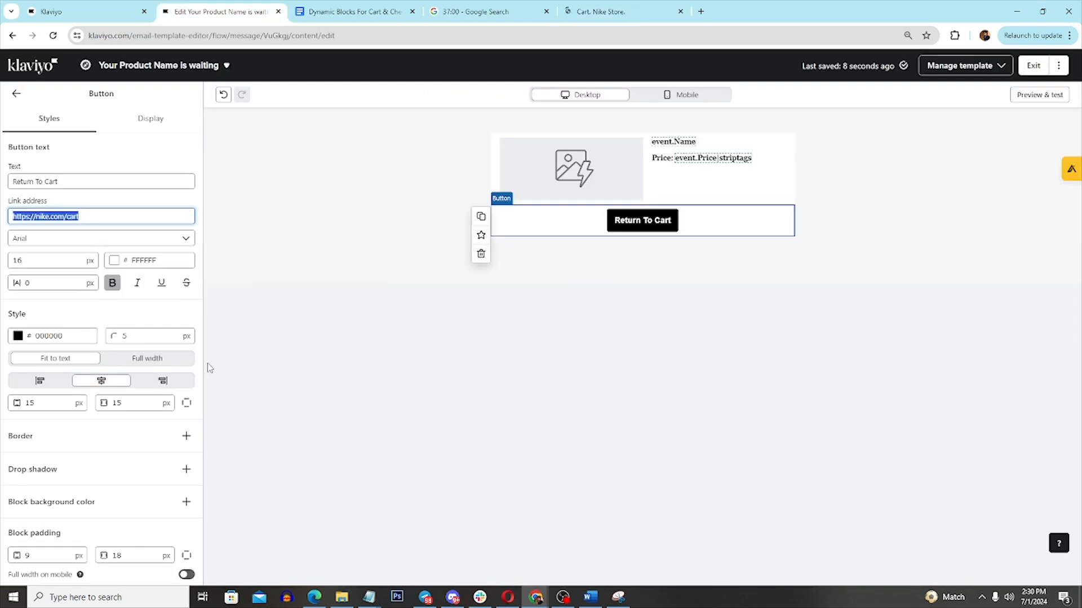
click(16, 94)
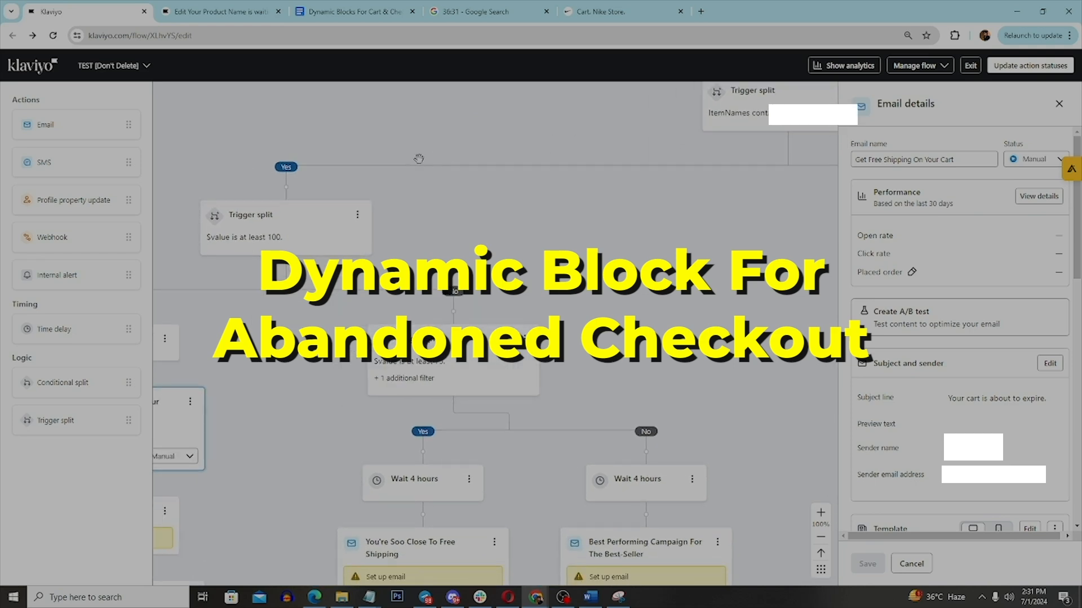
Step: Open the template of the "Get Free Shipping On Your Cart" email in the TEST [Don't Delete] flow for editing
scroll(1032, 411, down, 1)
scroll(1032, 410, down, 5)
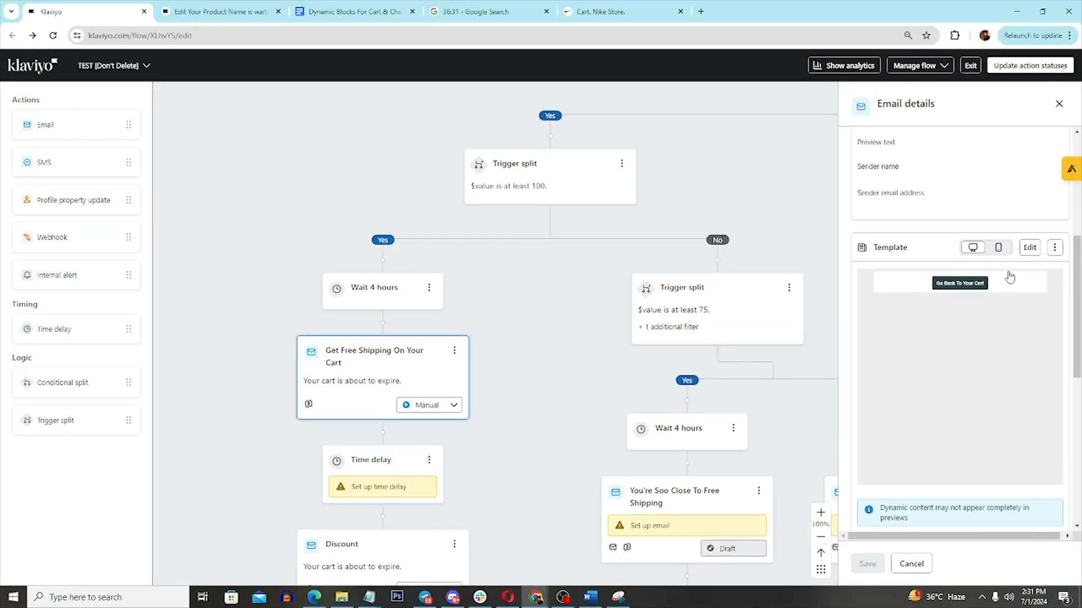
click(1026, 246)
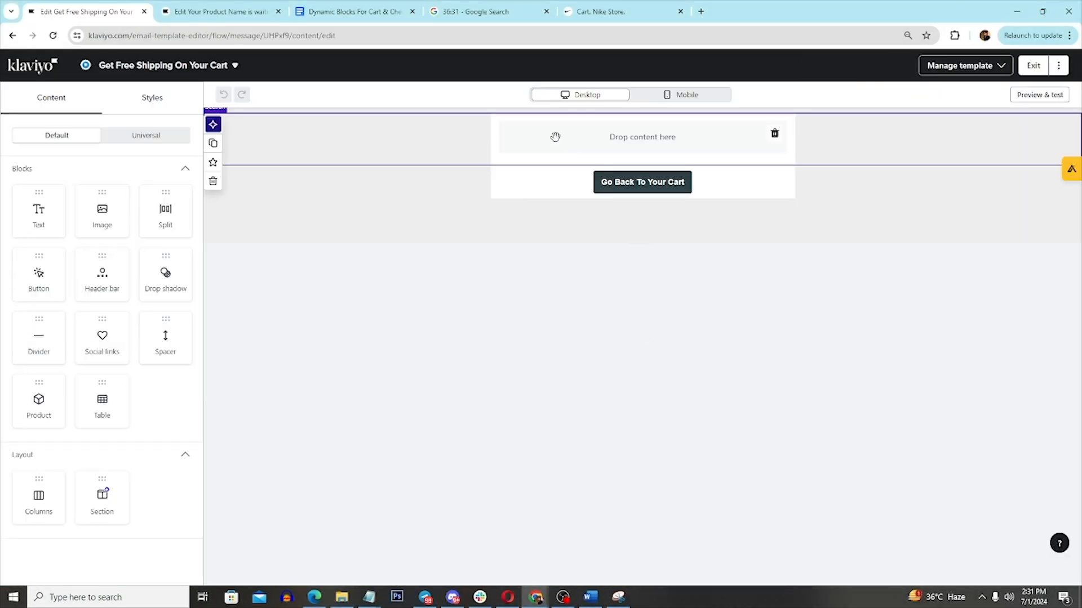
Step: Delete the "Go Back To Your Cart" button and the extra empty section, and add a split block in the remaining area
click(480, 215)
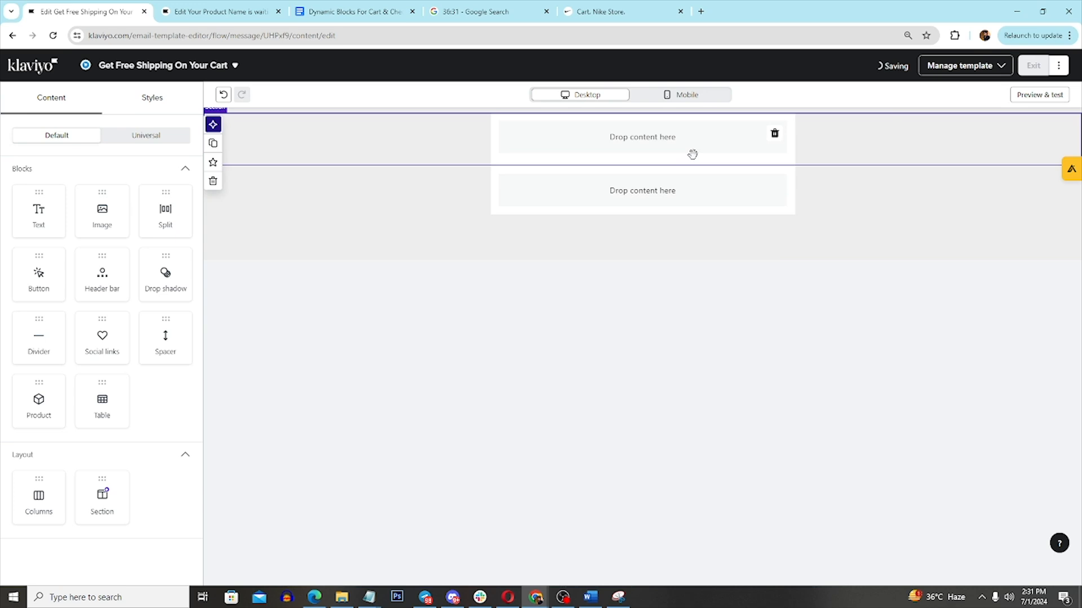
click(774, 134)
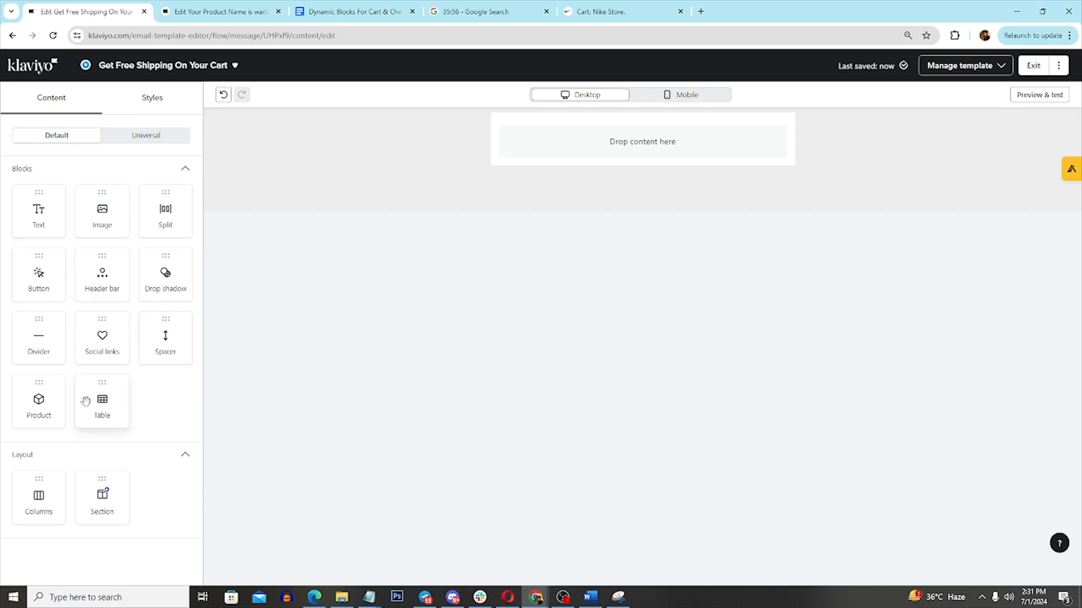
drag(165, 214, 678, 141)
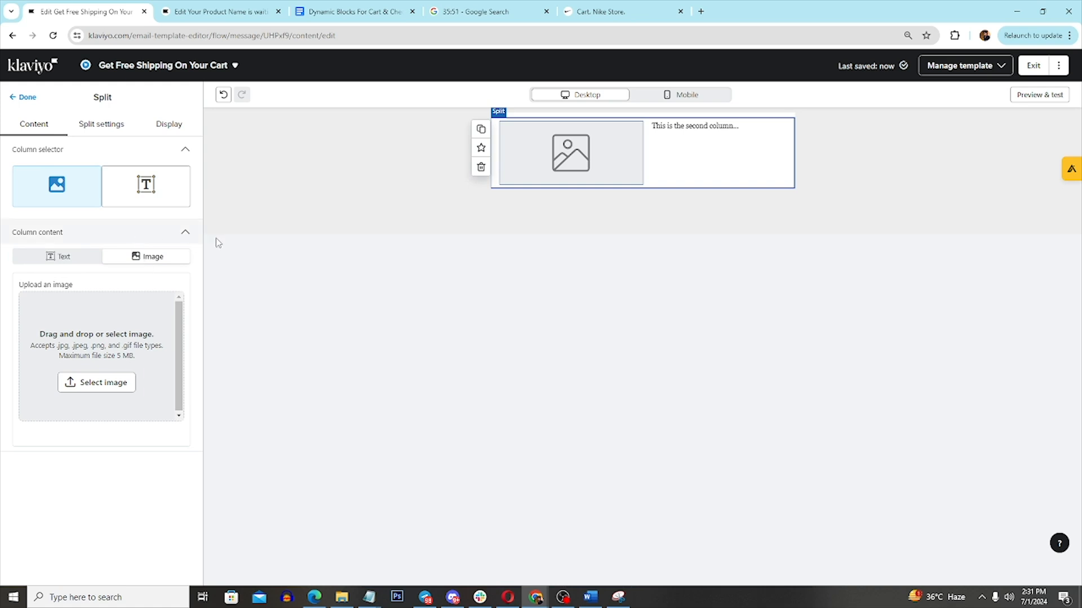
Step: Fill the split's first column with a dynamic image using the Dynamic URL code from the document's Checkout Abandonment table
drag(352, 11, 214, 9)
scroll(575, 365, down, 1)
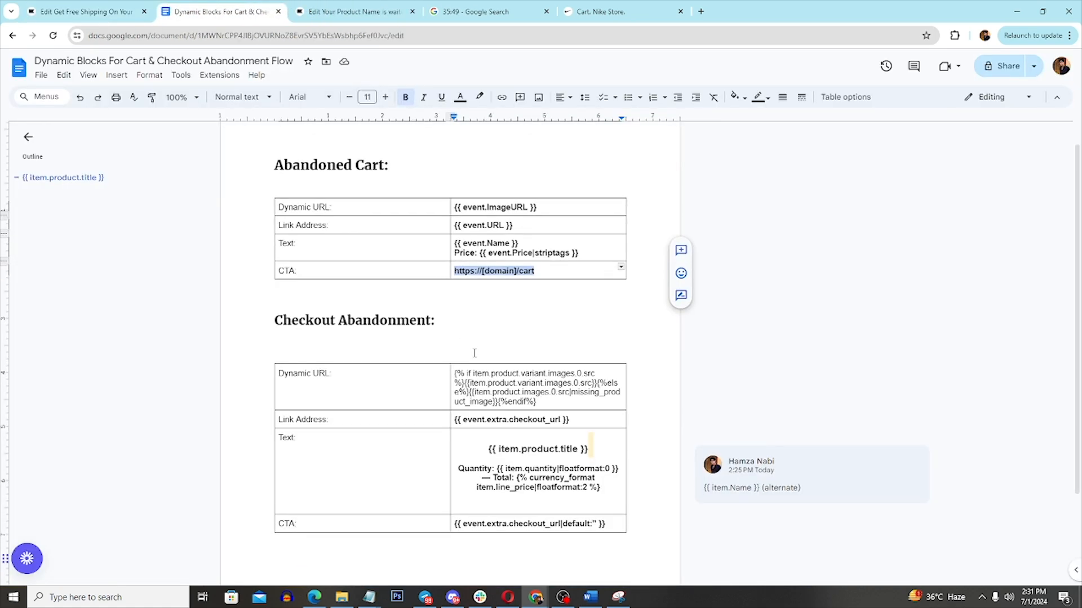
drag(547, 374, 454, 345)
key(ctrl+c)
click(95, 12)
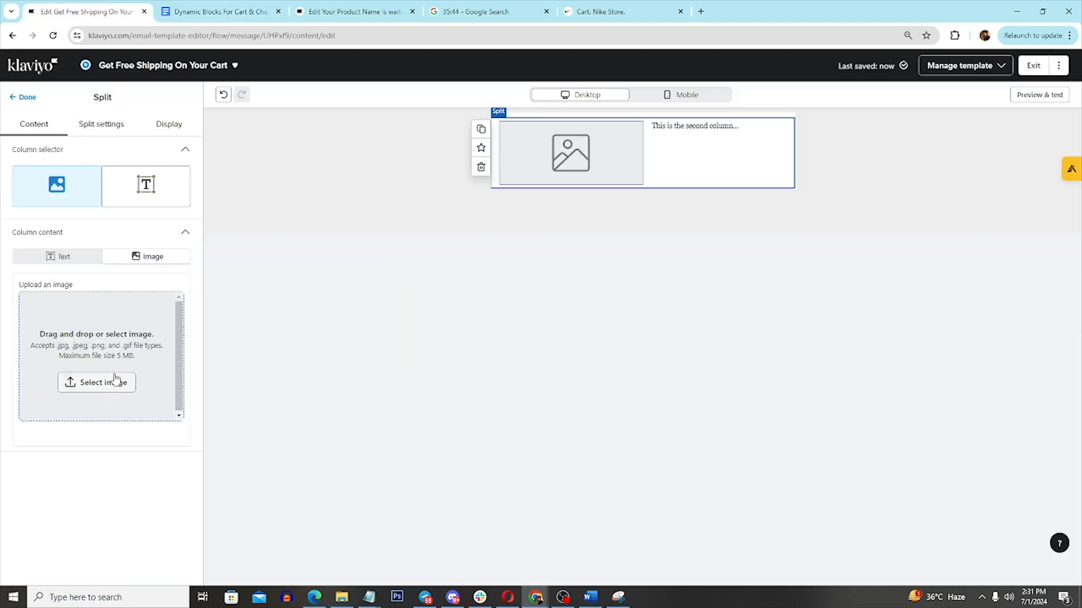
click(114, 382)
click(395, 279)
click(608, 344)
key(ctrl+v)
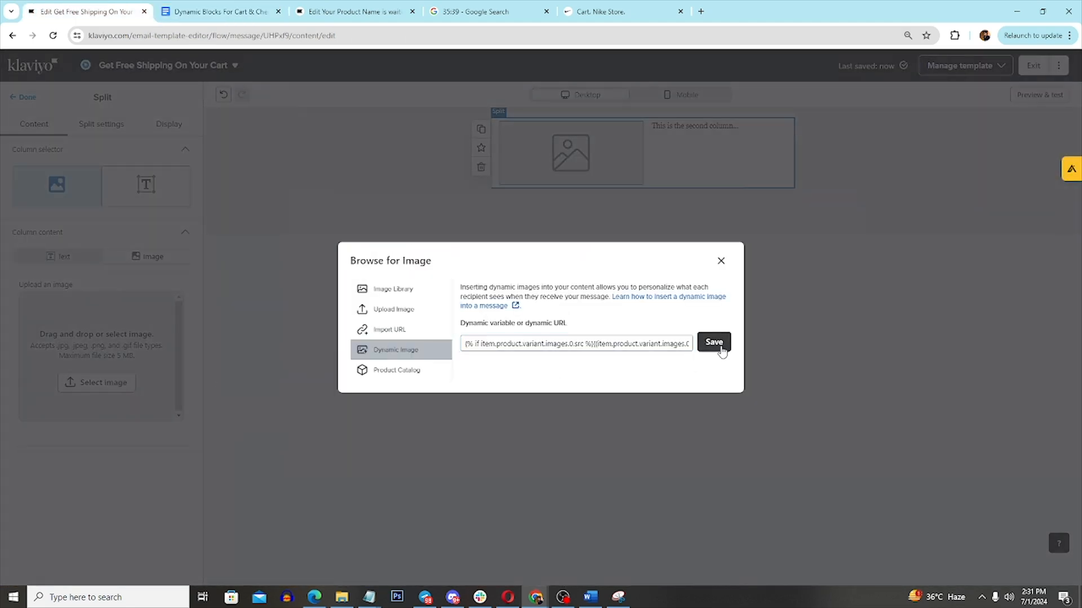
click(717, 342)
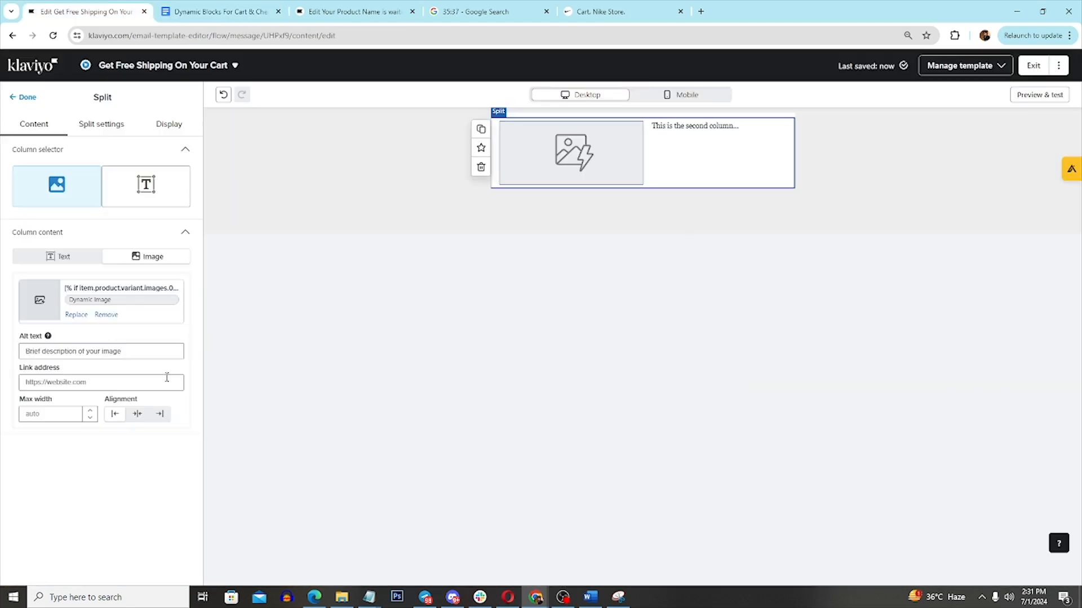
Step: Set the checkout image's link address to {{ event.extra.checkout_url }} from the Checkout Abandonment table
click(197, 17)
drag(569, 392, 452, 398)
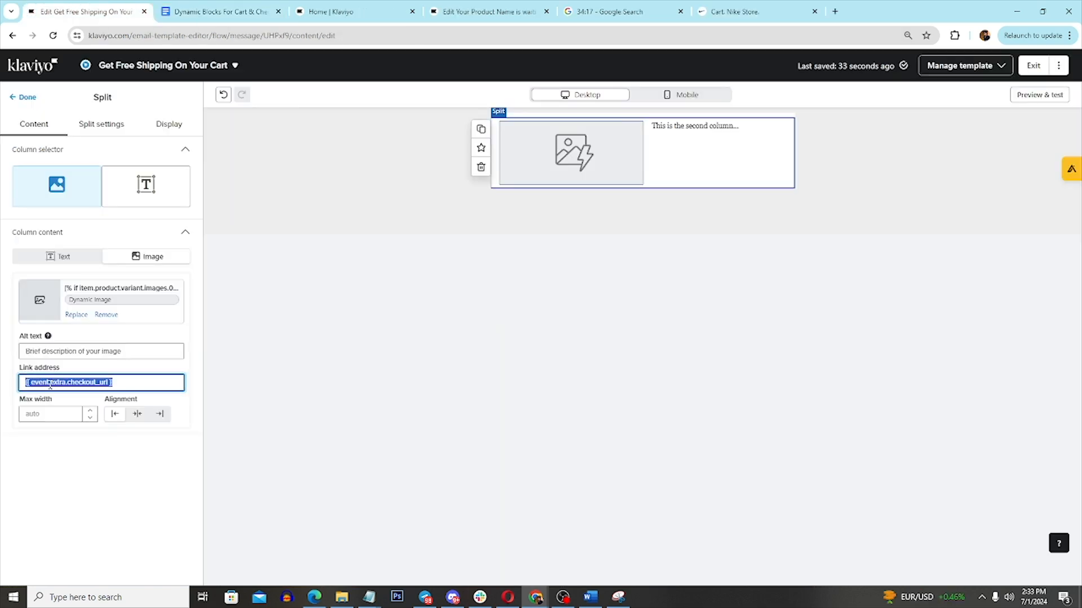
click(24, 97)
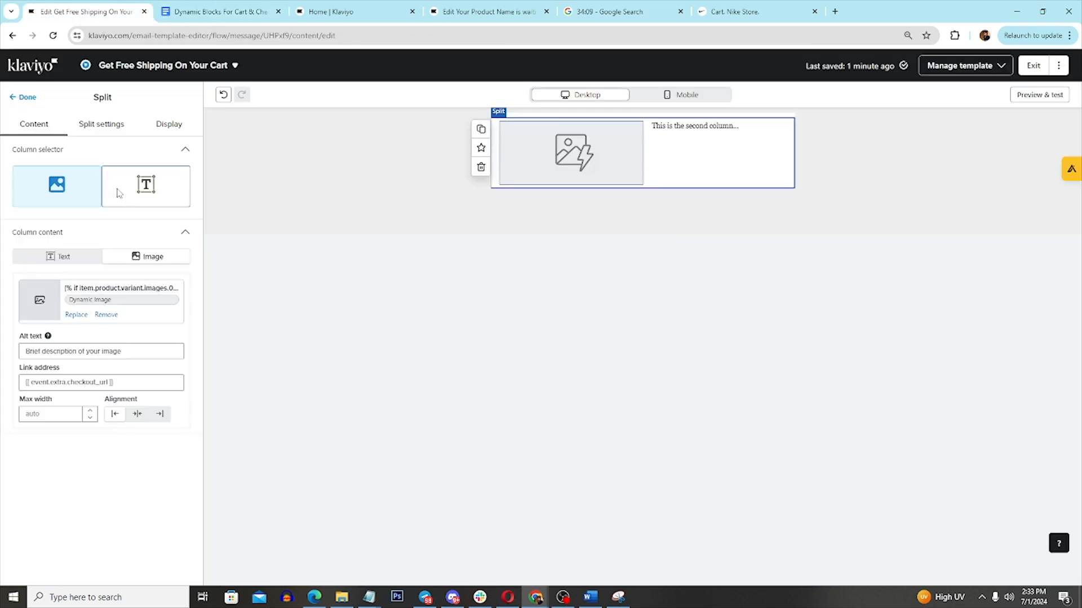
Step: Replace the second column's text with the Checkout Abandonment product title, quantity and total variables, keeping the source formatting
click(119, 194)
key(ctrl+a)
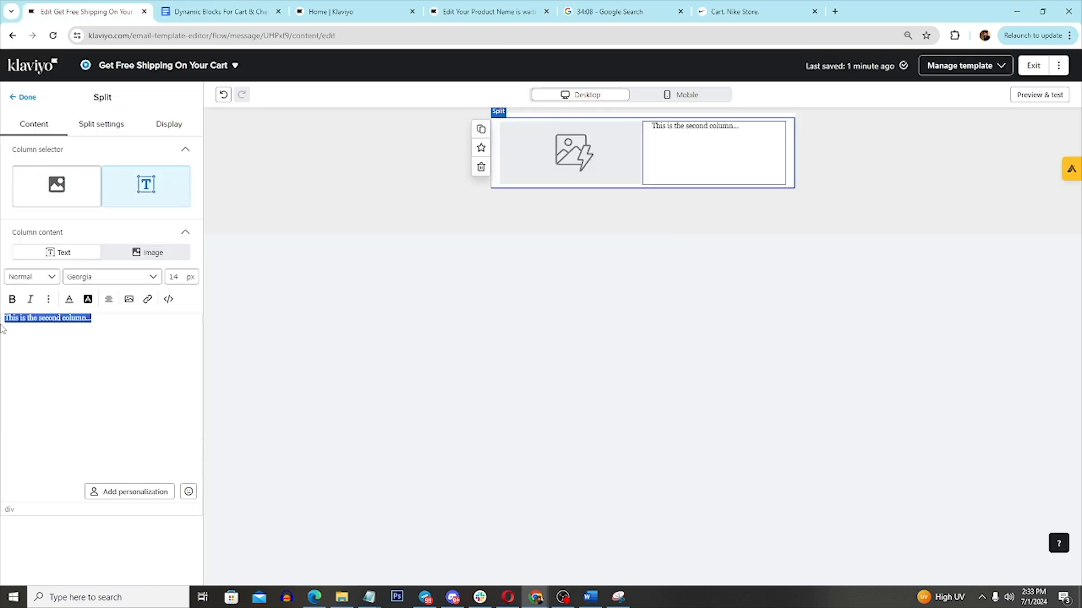
key(ctrl+v)
click(682, 342)
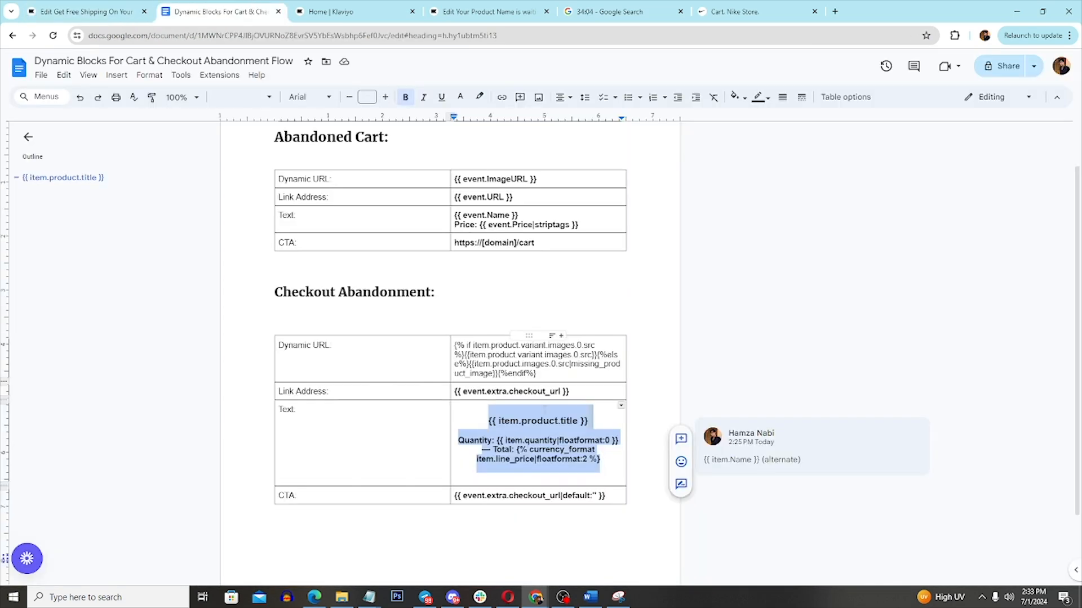
Step: Add a "Return To Checkout" button below the split, linked to the Checkout Abandonment CTA code {{ event.extra.checkout_url|default:'' }}
drag(607, 495, 455, 495)
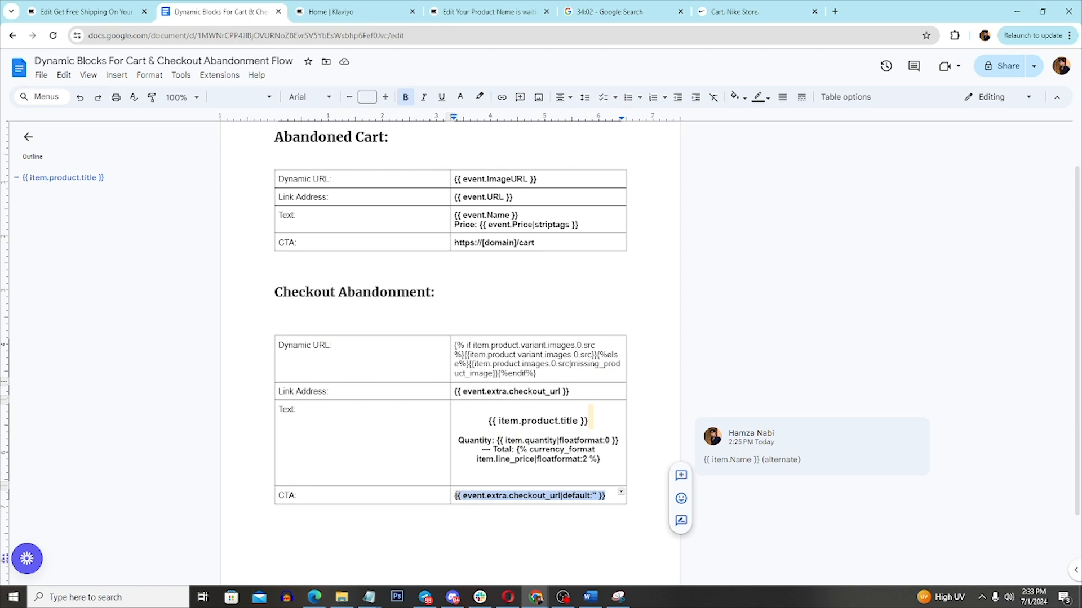
click(62, 8)
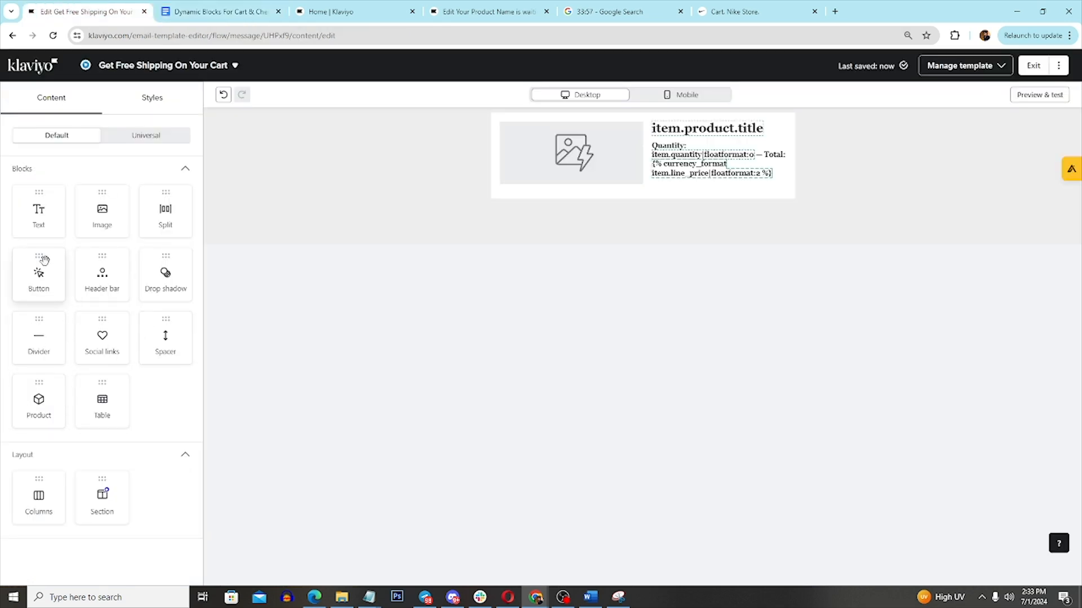
drag(40, 258, 620, 214)
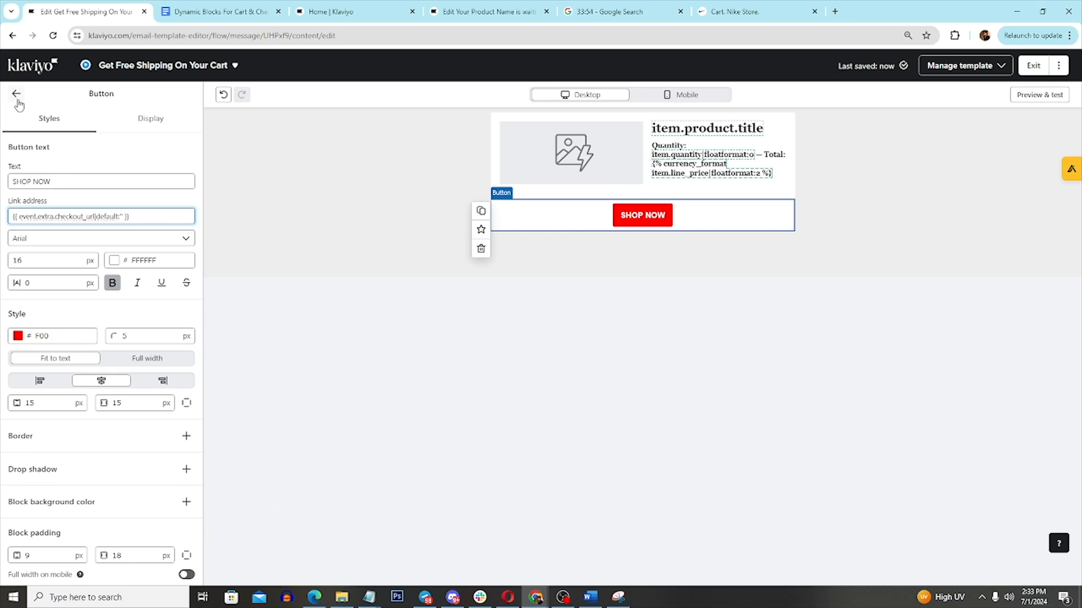
triple_click(53, 181)
text(Return To Checkout)
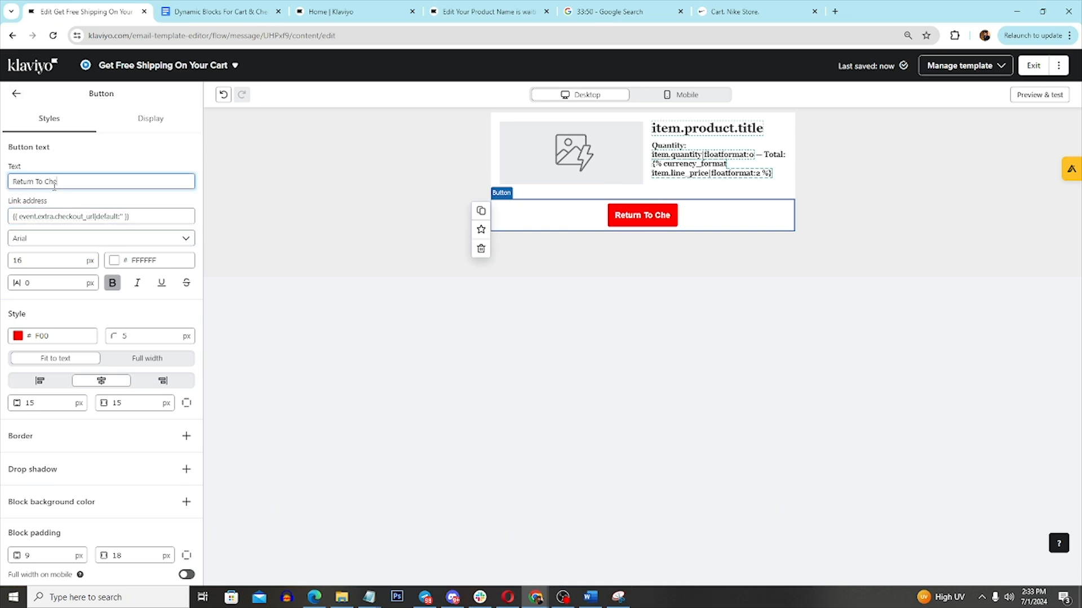
click(881, 282)
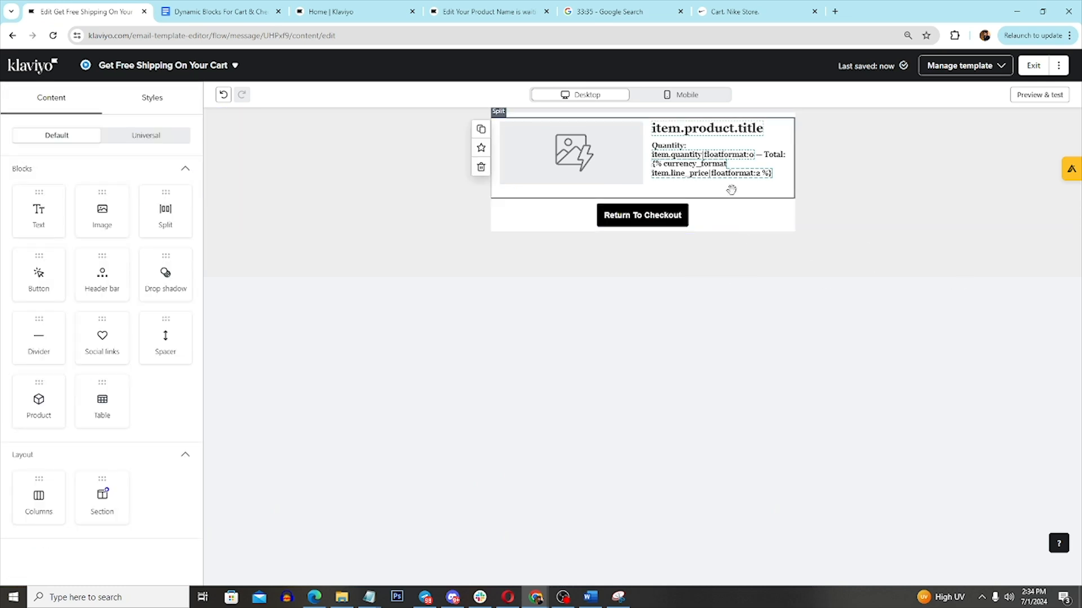
Step: Examine the checkout split block's text and image columns and the document's Dynamic URL code for checkout abandonment
click(706, 134)
click(146, 198)
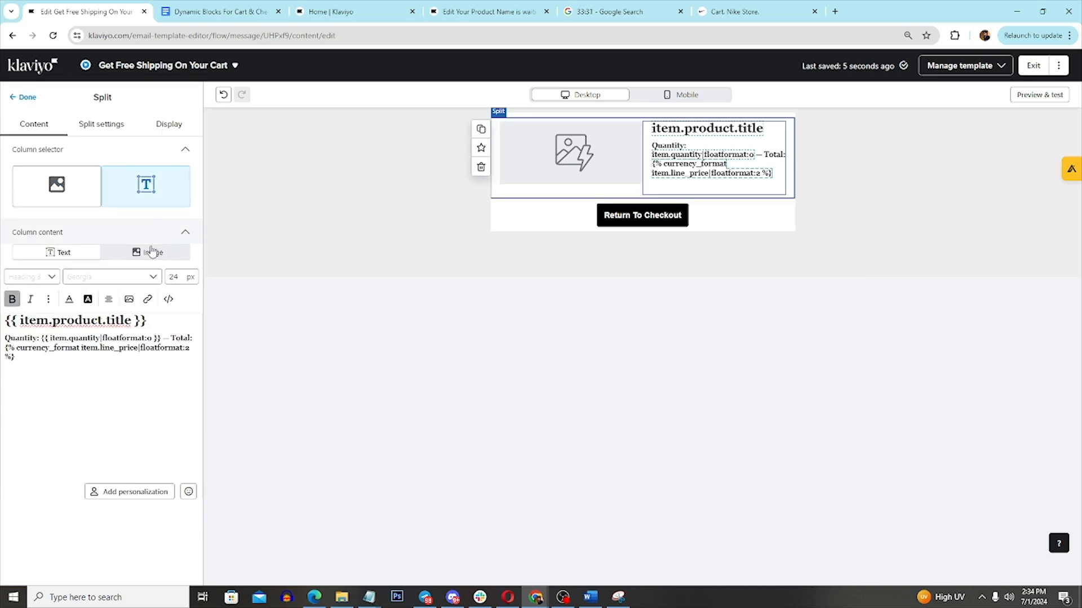
key(ctrl+Tab)
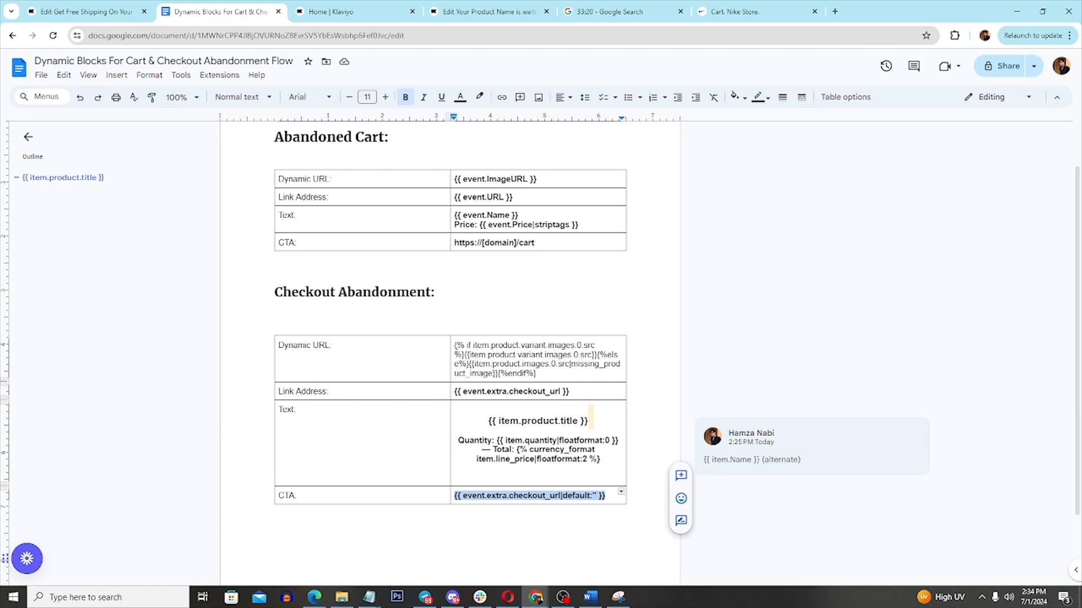
mouse_move(455, 346)
mouse_down()
mouse_move(558, 355)
mouse_move(456, 346)
mouse_up()
click(546, 348)
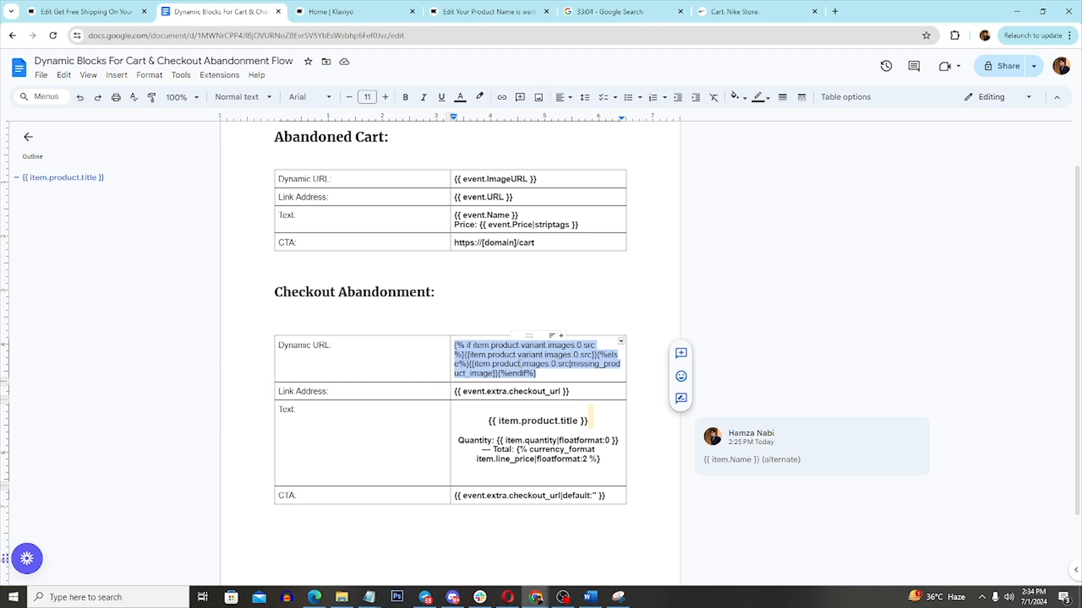
click(560, 371)
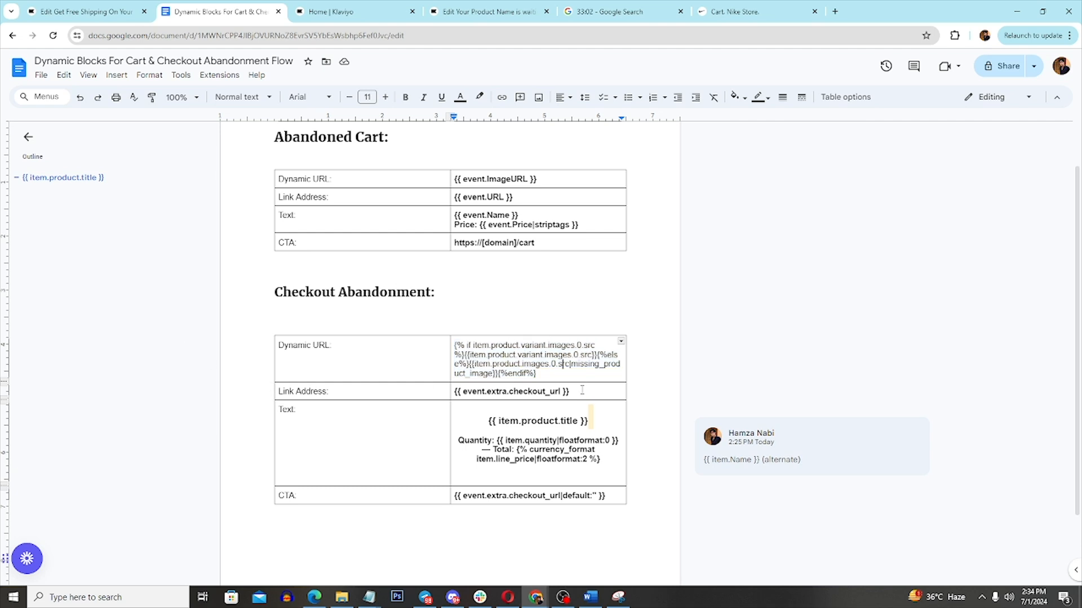
double_click(544, 345)
key(Left)
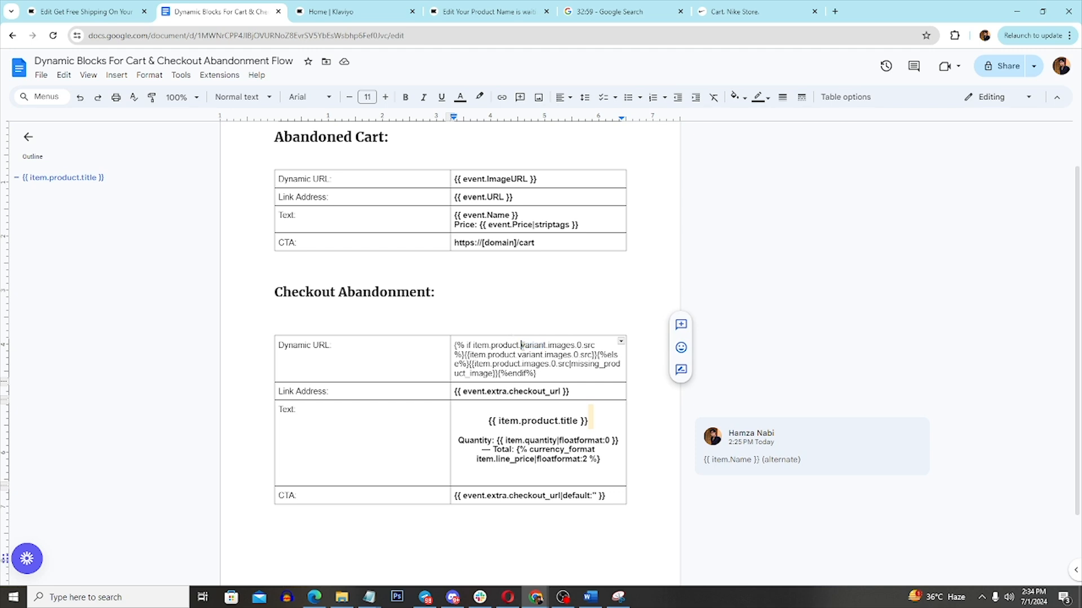
drag(577, 376, 454, 345)
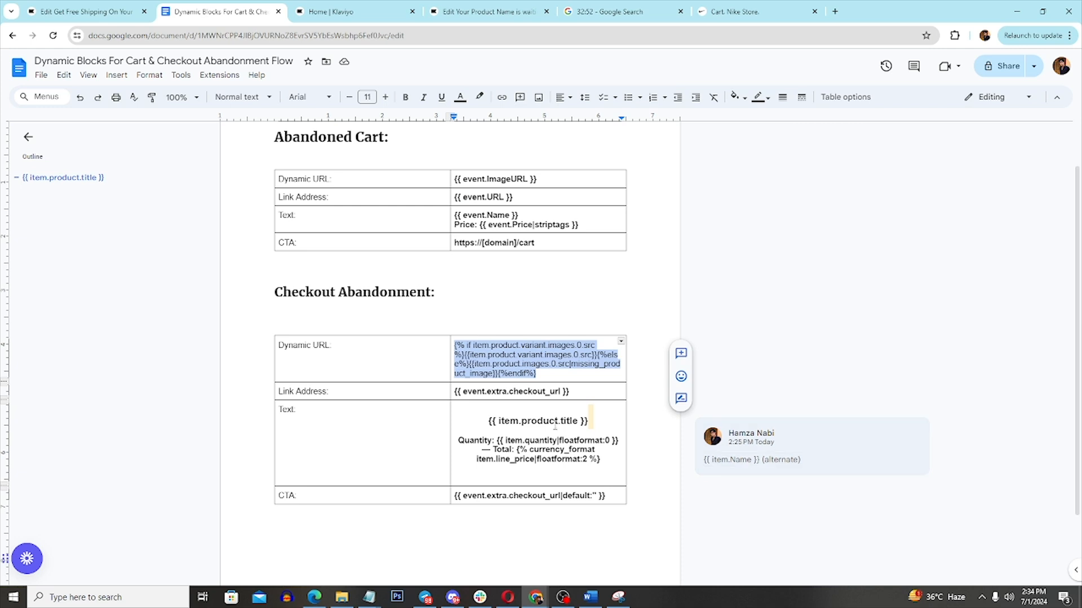
click(64, 7)
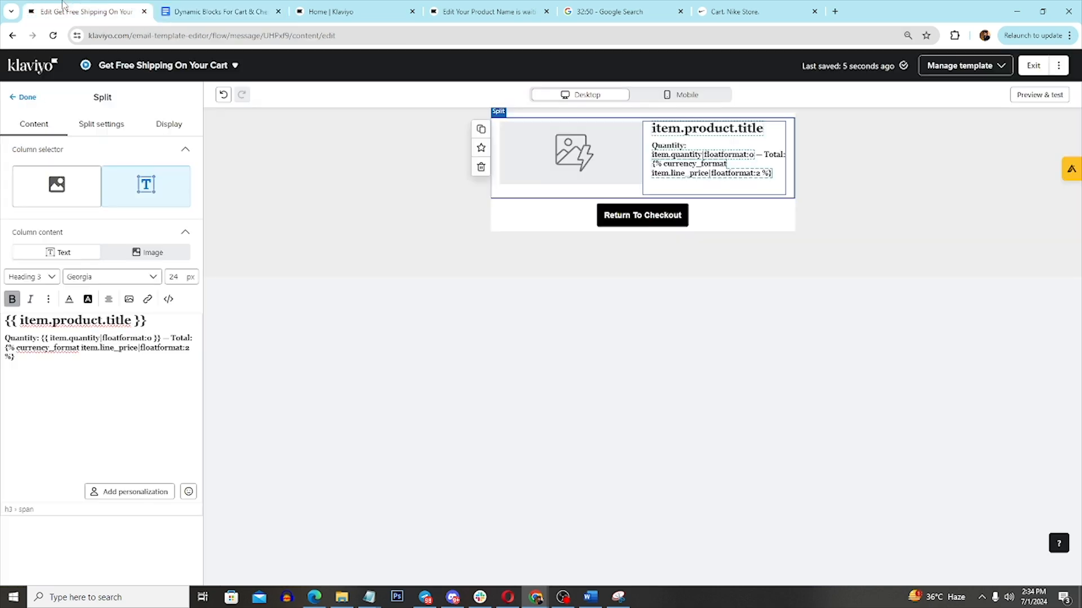
click(23, 97)
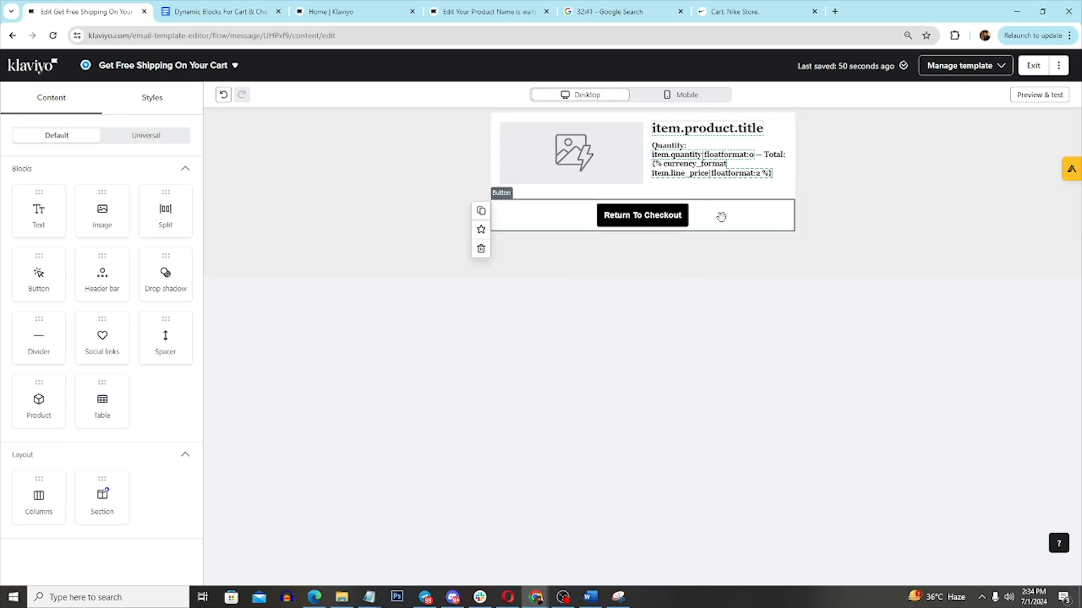
click(673, 173)
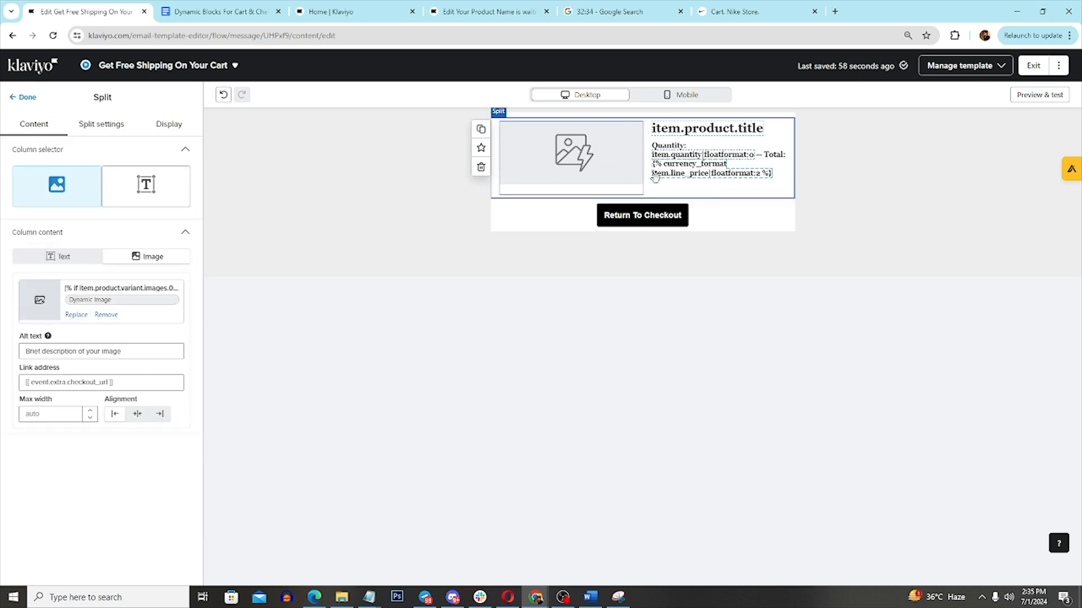
click(25, 97)
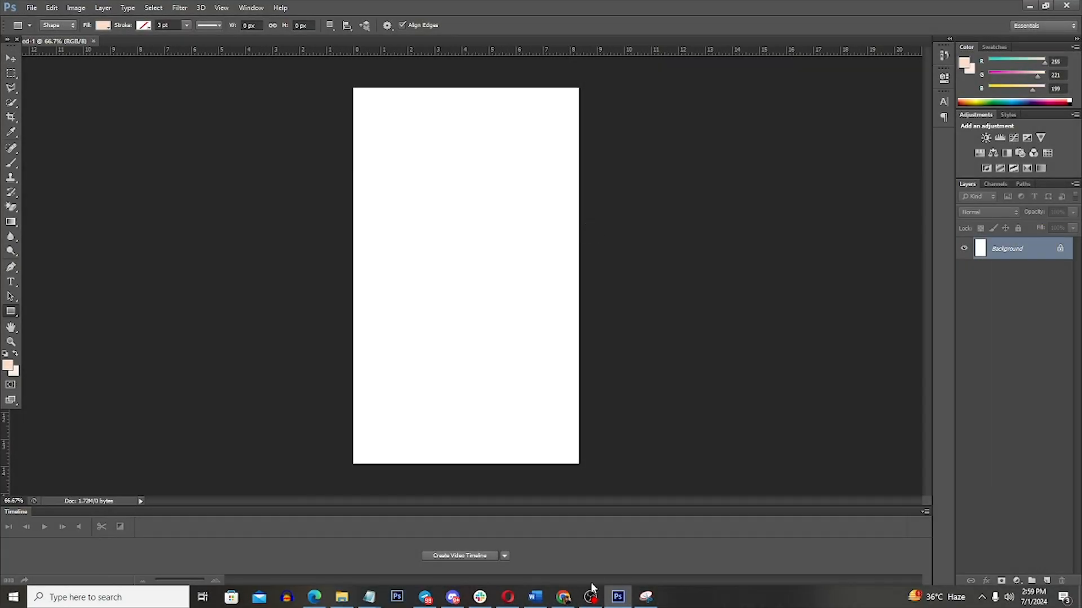
Step: Switch to Photoshop, paste the Nike swoosh copied from the Snipping Tool, and place it centred near the canvas's upper edge
click(564, 597)
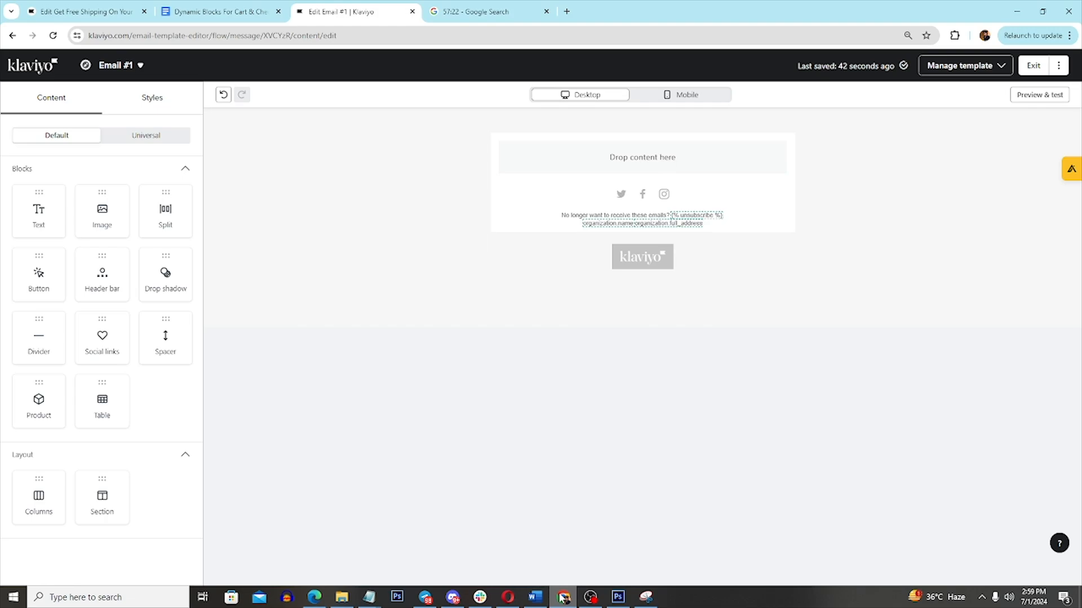
click(564, 597)
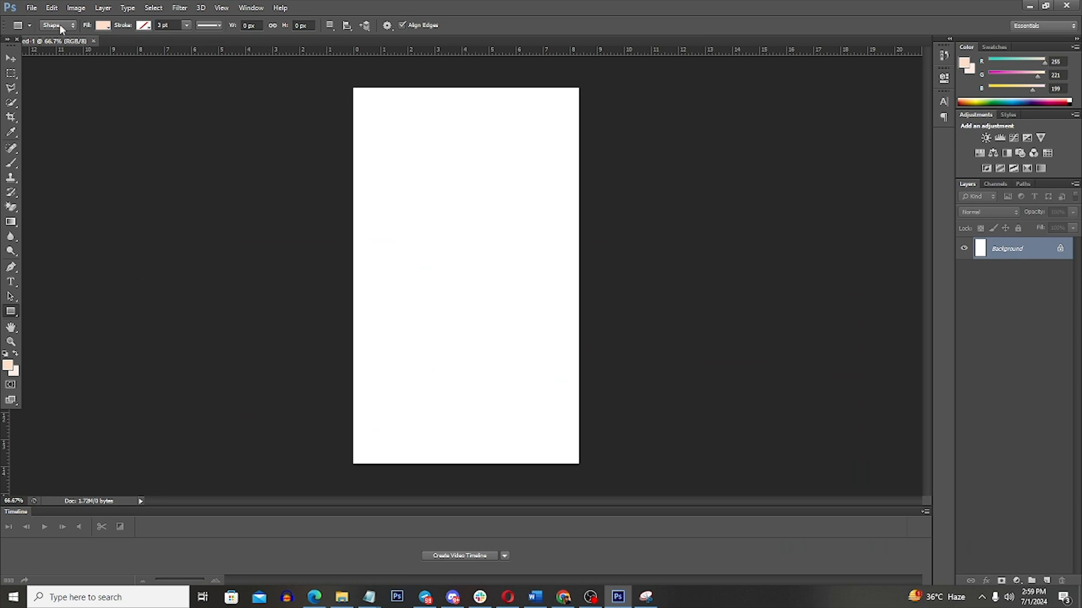
click(94, 41)
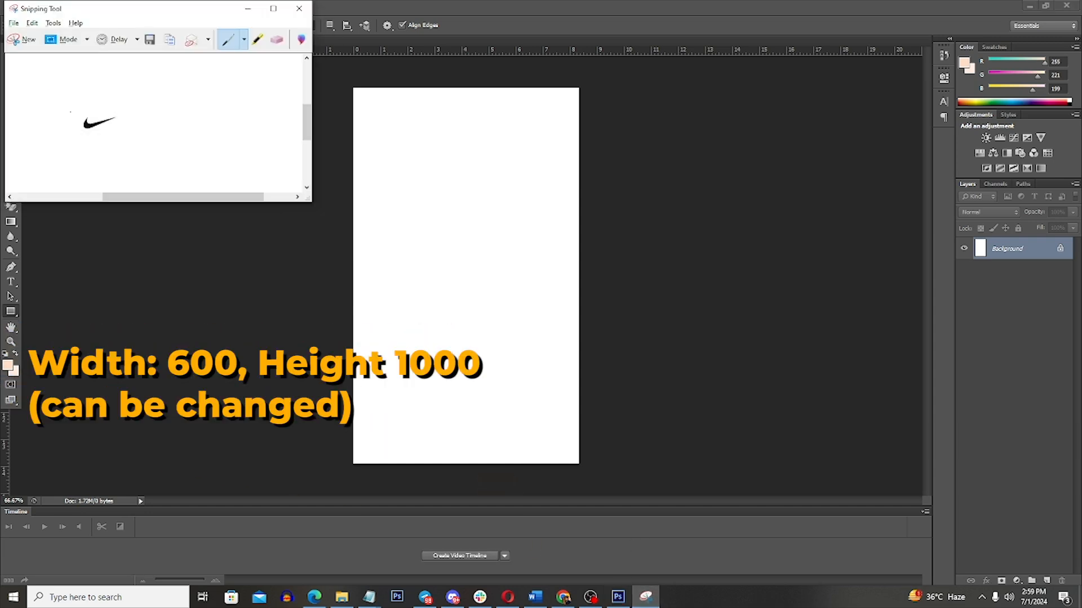
key(ctrl+c)
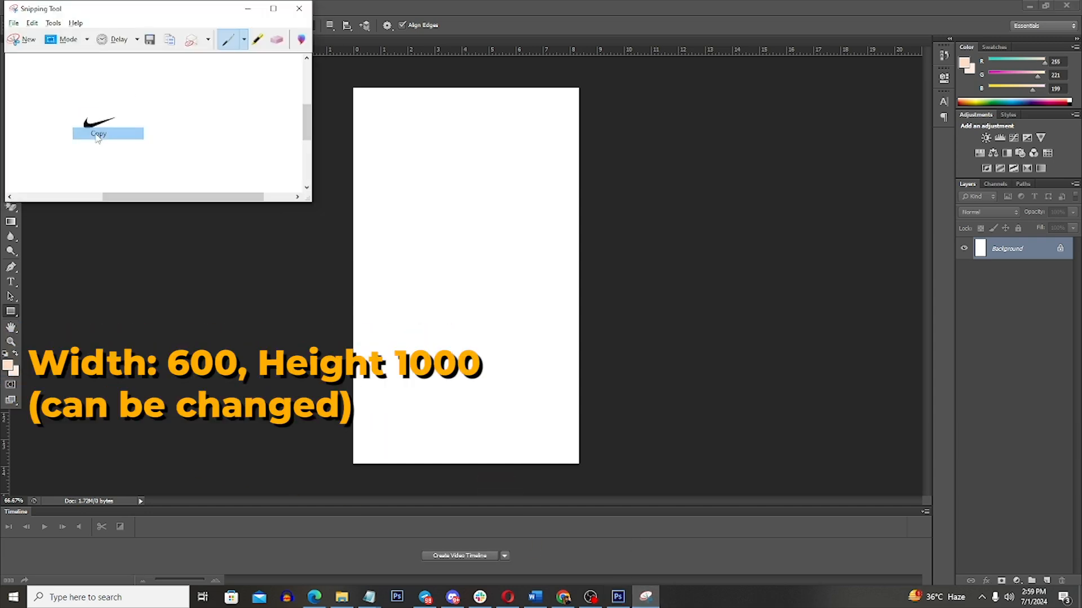
click(248, 9)
key(ctrl+v)
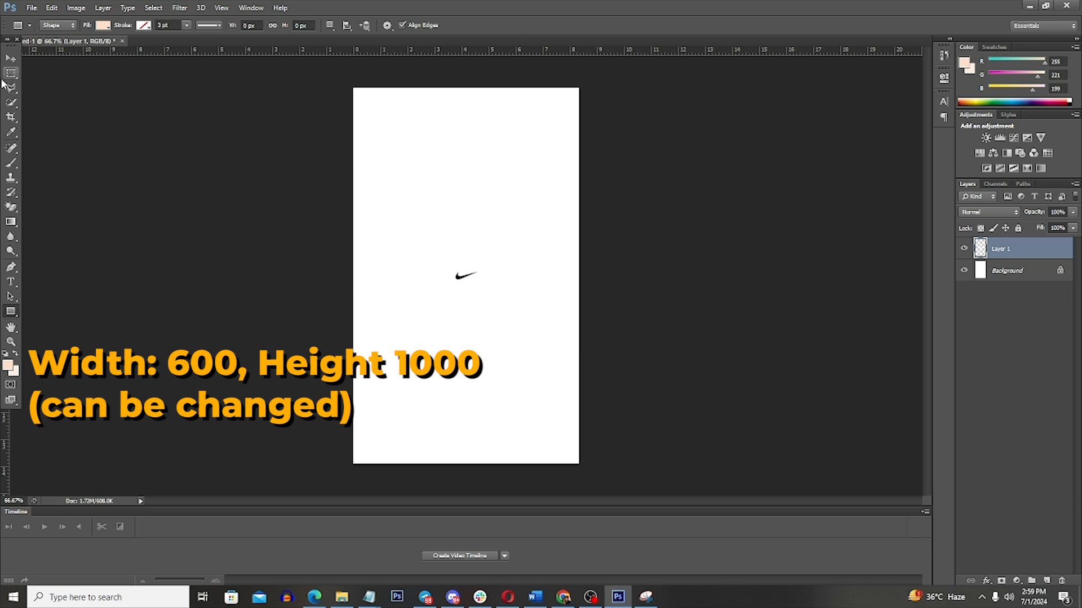
click(10, 58)
drag(467, 276, 470, 119)
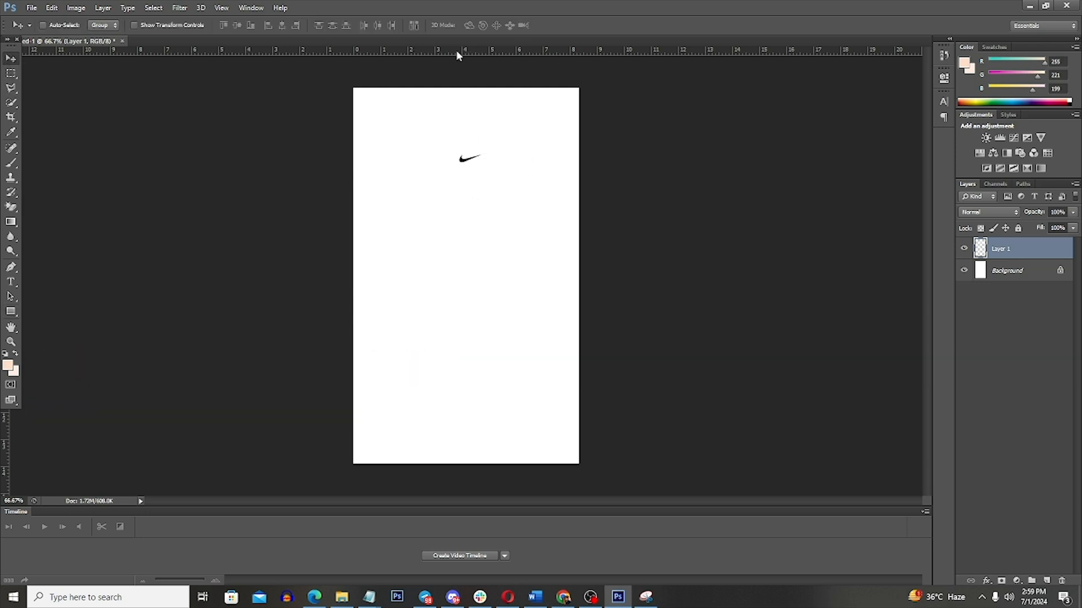
Step: Add two horizontal guides below the logo and draw a peach rectangle across the canvas between them
drag(456, 50, 476, 134)
drag(203, 50, 210, 254)
key(u)
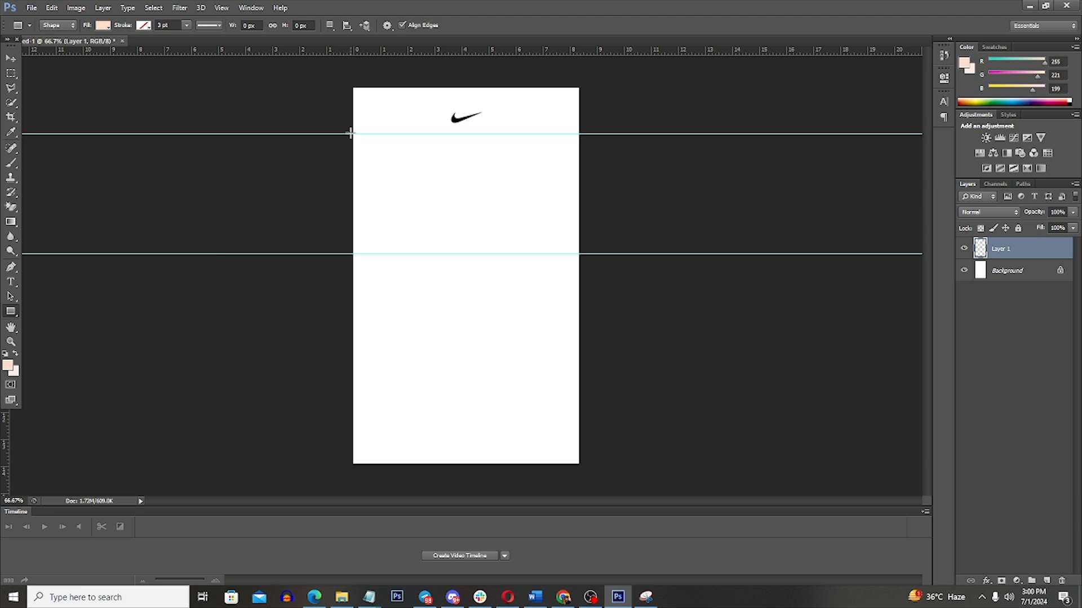
drag(350, 134, 621, 254)
Step: Add the two-line heading "DO YOU NEED SOME HELP" in Specter TRIAL Black at 109 pt
key(t)
click(460, 330)
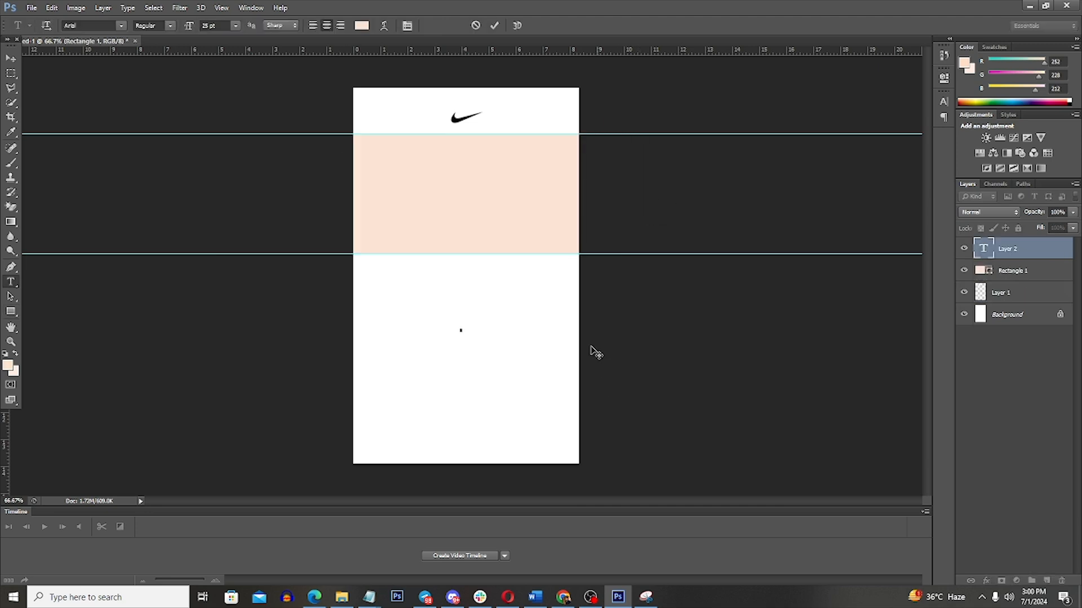
drag(201, 26, 231, 31)
text(109)
key(Return)
click(103, 24)
text(Specter TRIAL)
key(Return)
text(Do)
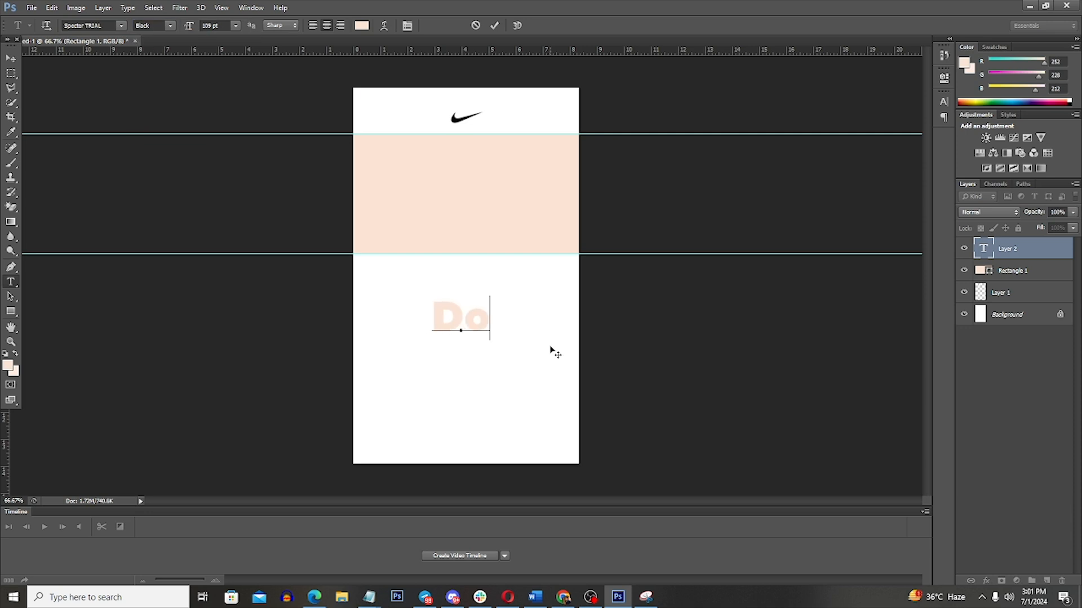
key(BackSpace)
text(O YOU NEED)
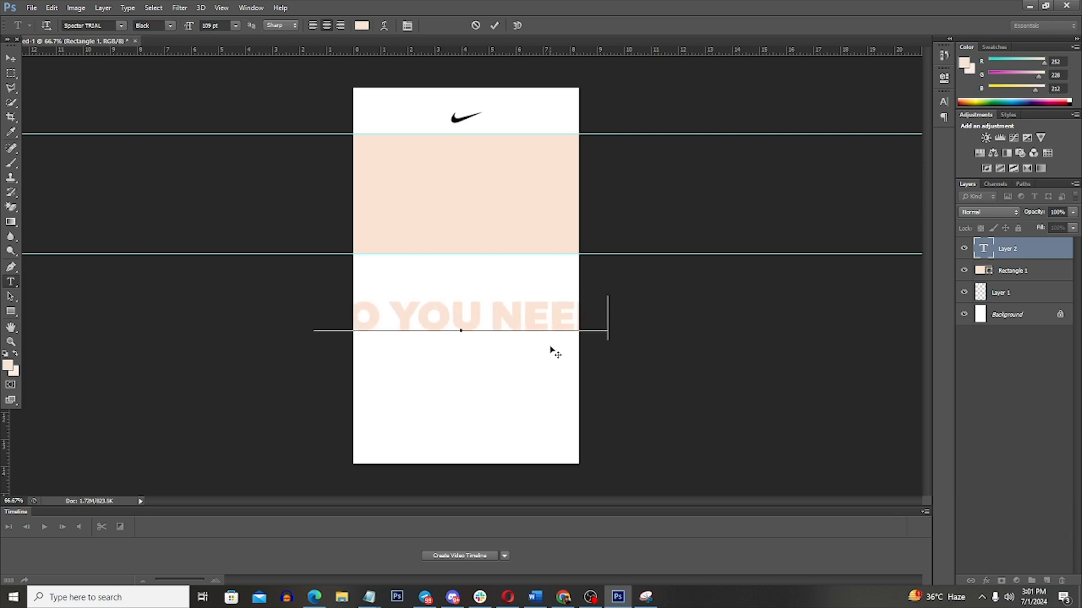
key(Return)
text(SOME HELP)
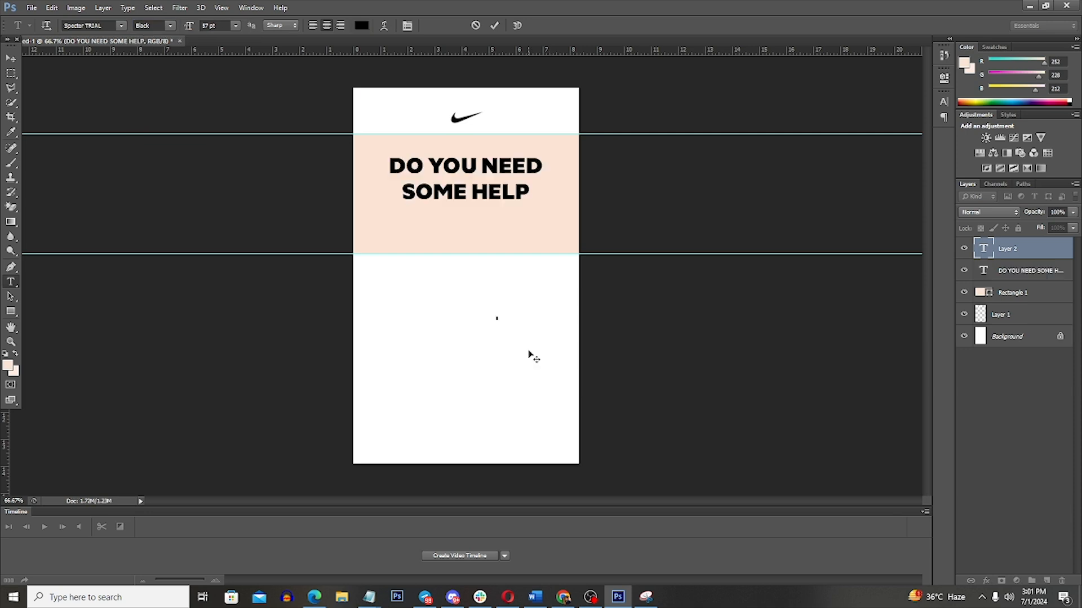
Step: Add a separate "?" in bold Roboto Condensed at 124 pt and place it centred beneath the heading
text(?)
key(ctrl+a)
click(79, 26)
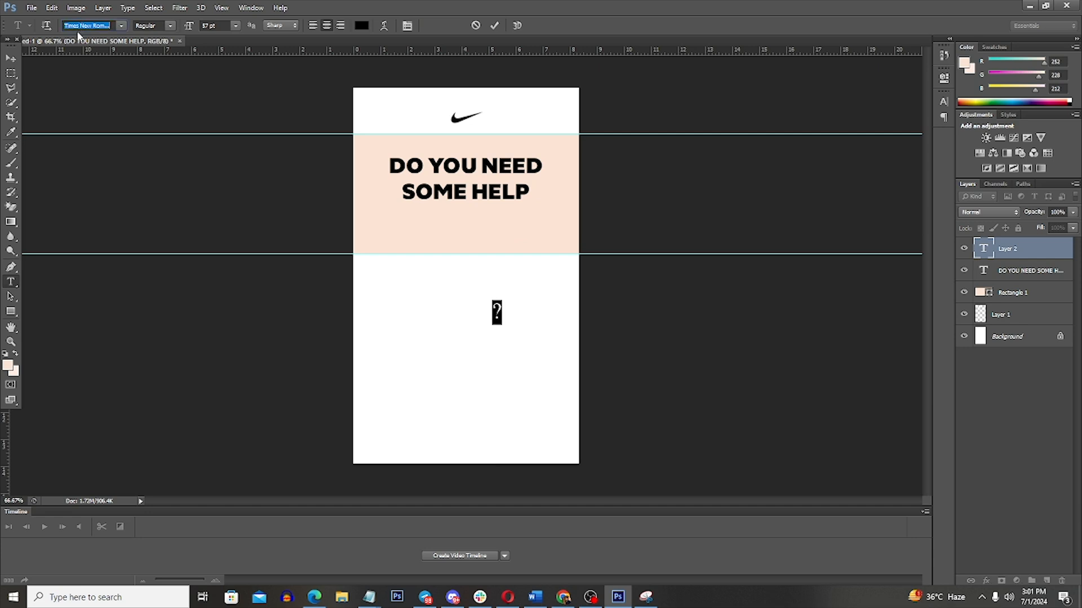
key(Return)
drag(192, 27, 228, 27)
click(171, 27)
click(172, 55)
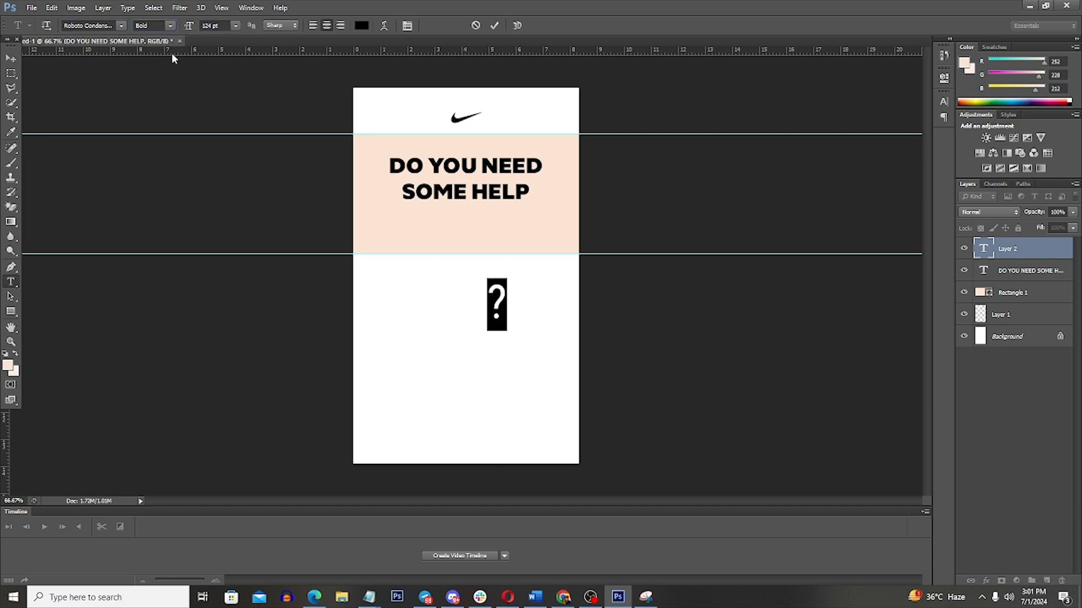
click(11, 59)
drag(502, 301, 464, 251)
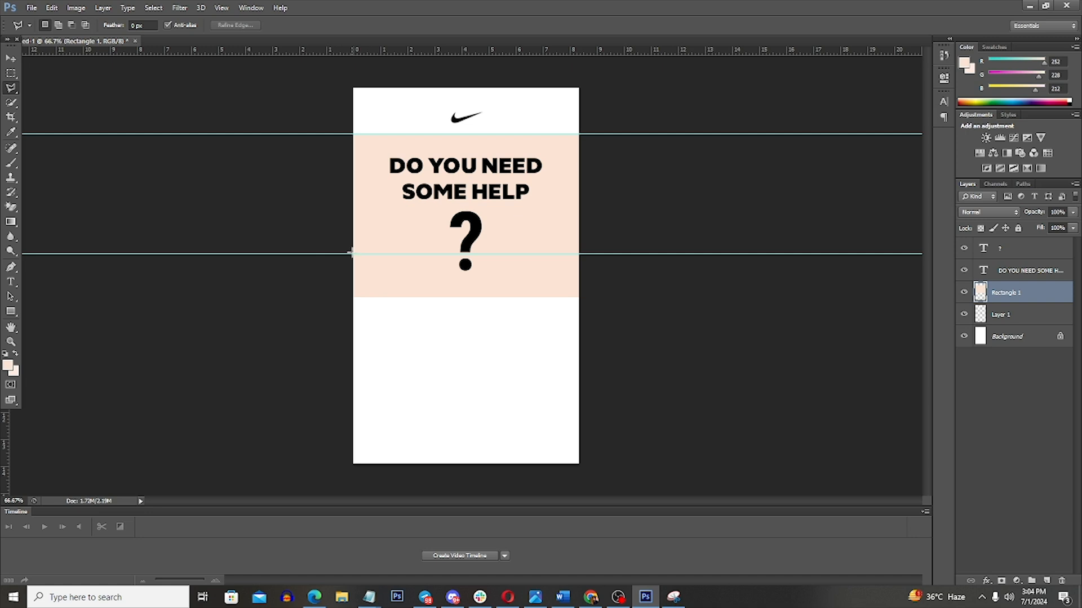
Step: Cut the peach rectangle's lower part away along a slanted line rising to the right, using a polygonal selection
click(350, 254)
click(664, 225)
click(628, 319)
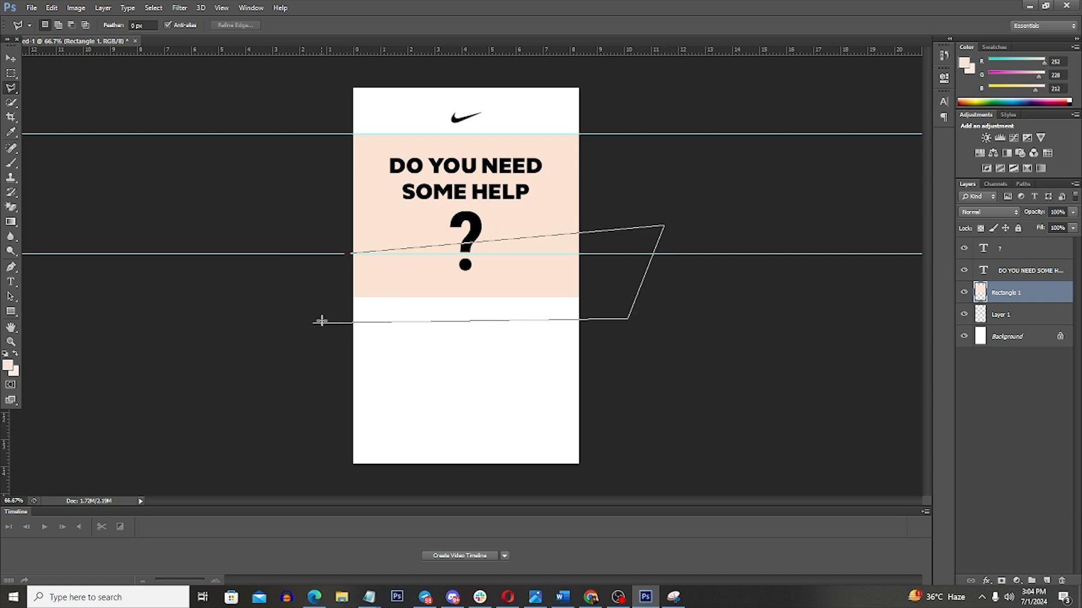
click(314, 323)
click(350, 255)
key(Delete)
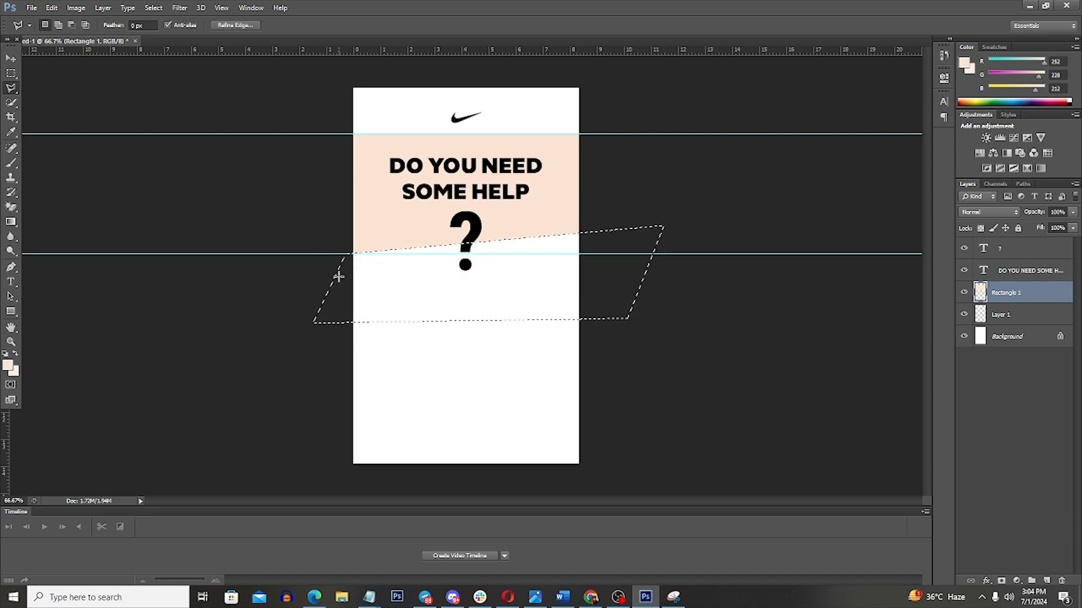
key(ctrl+d)
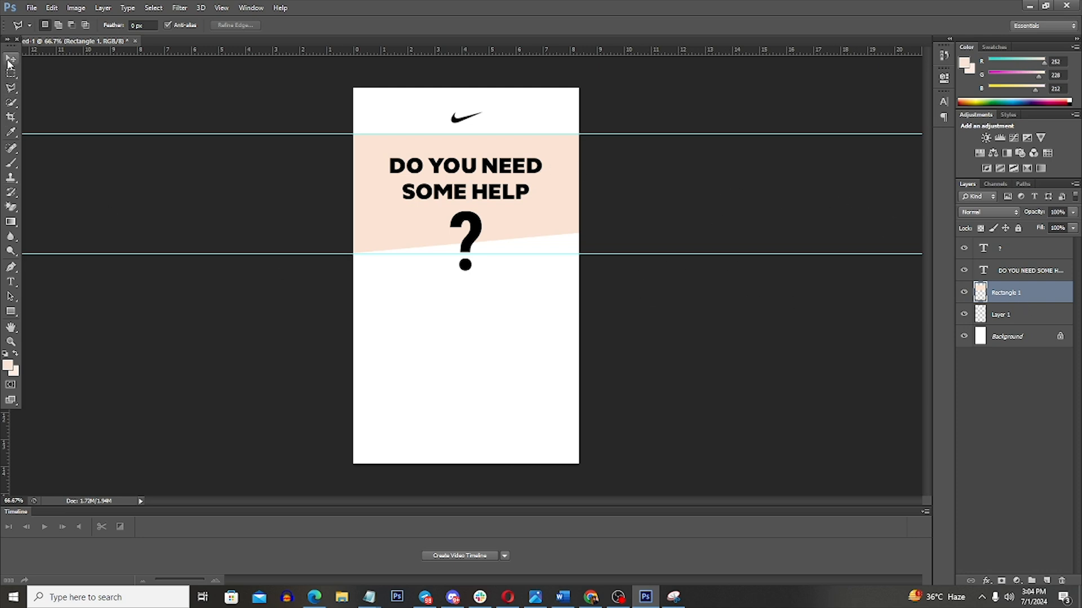
Step: Stretch the peach shape upward to the canvas's upper edge
key(ctrl+t)
drag(487, 132, 487, 88)
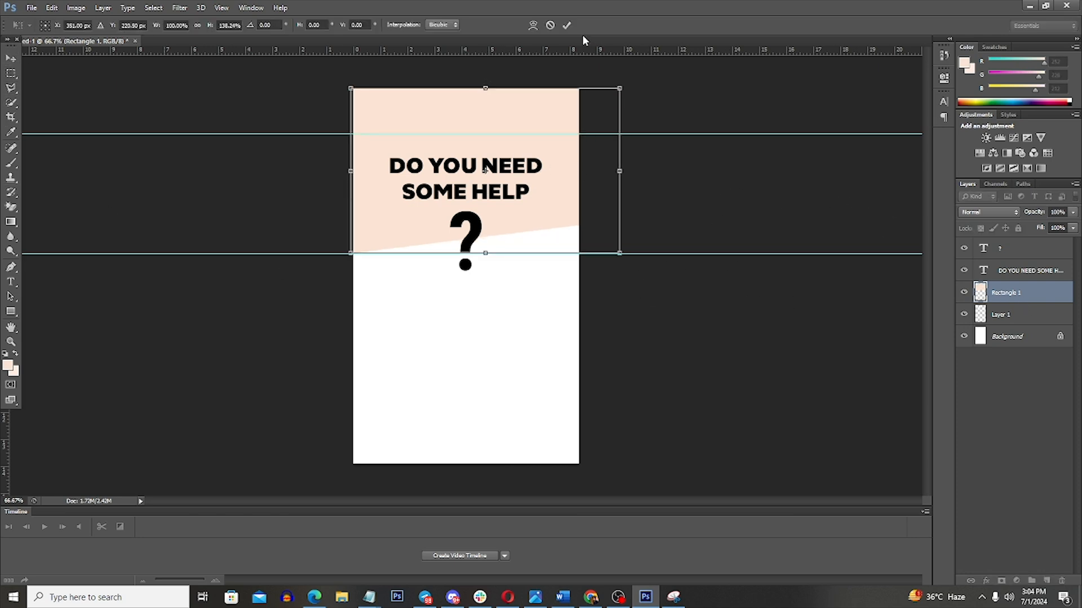
click(567, 25)
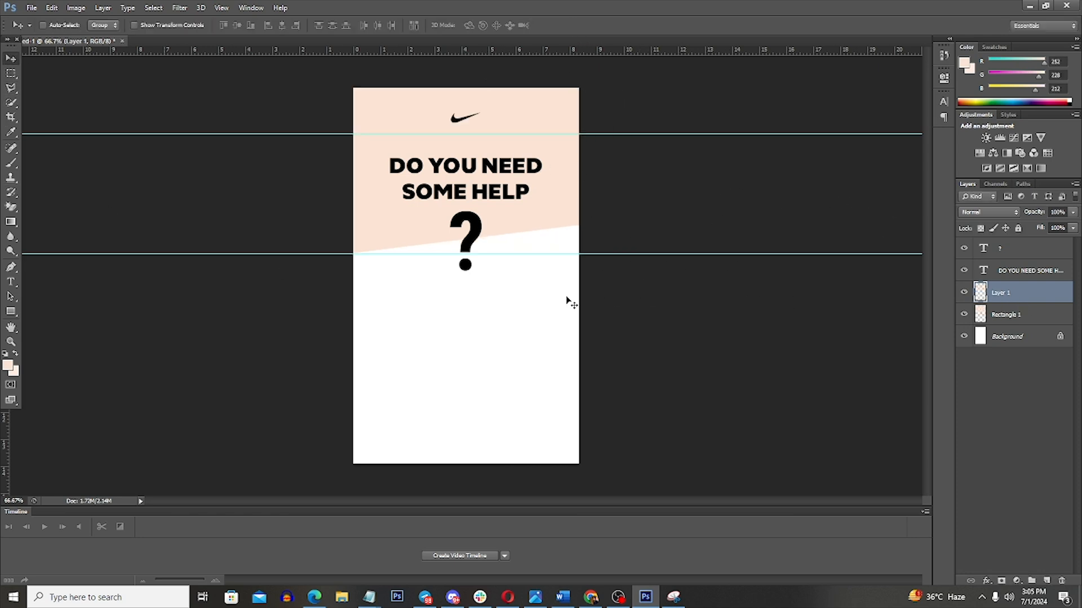
Step: Scale up the "DO YOU NEED SOME HELP" heading slightly with a free transform
click(1054, 274)
key(ctrl+t)
drag(388, 151, 376, 143)
click(566, 25)
click(10, 282)
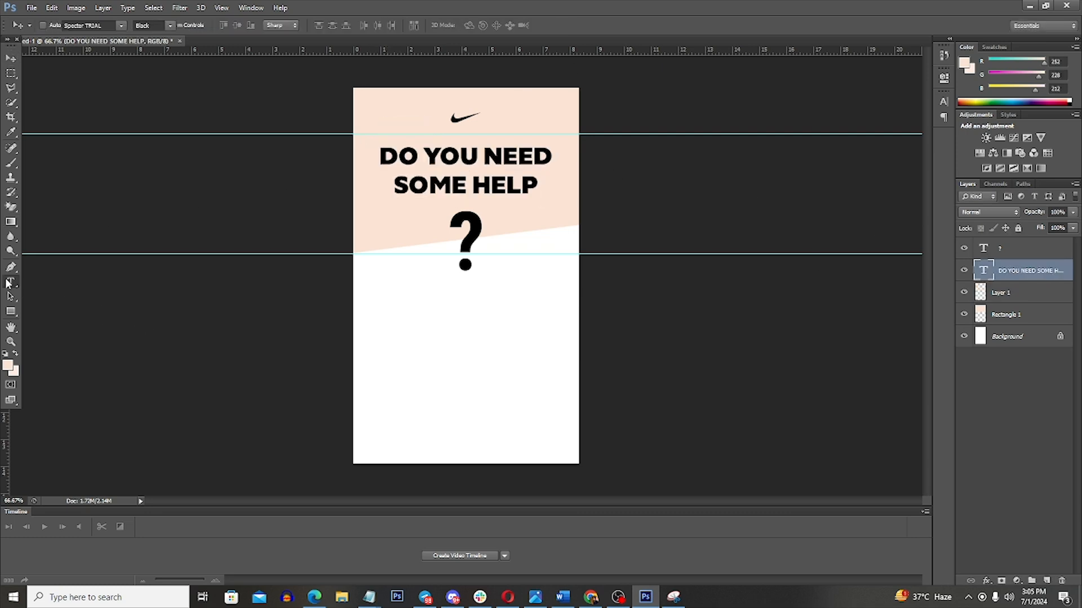
Step: Add a centred text box beneath the question mark and paste in the saved-items message offering help
drag(373, 299, 564, 370)
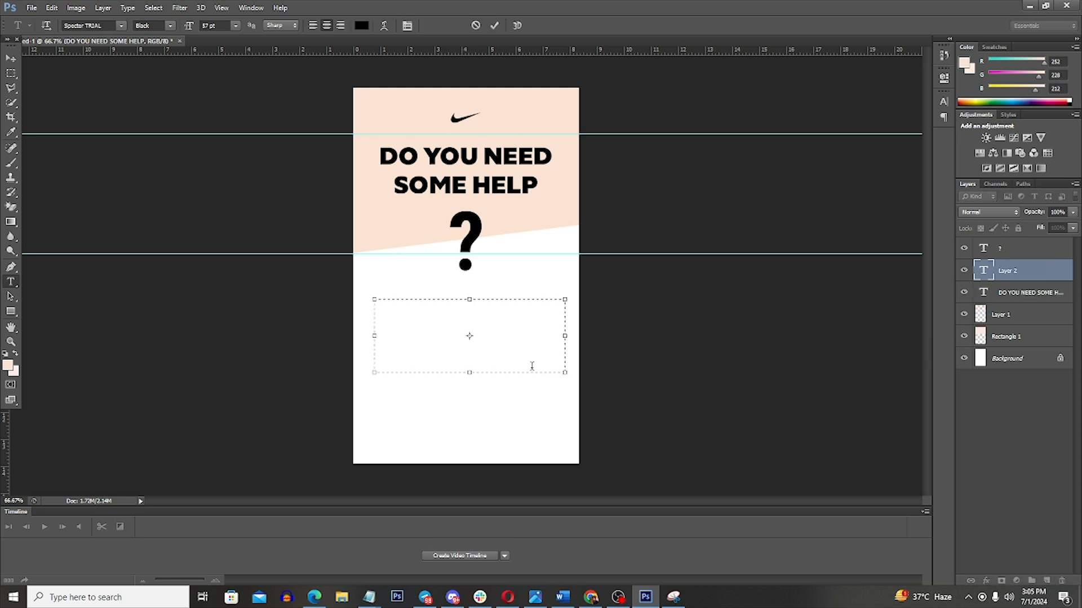
key(ctrl+v)
key(ctrl+Return)
key(v)
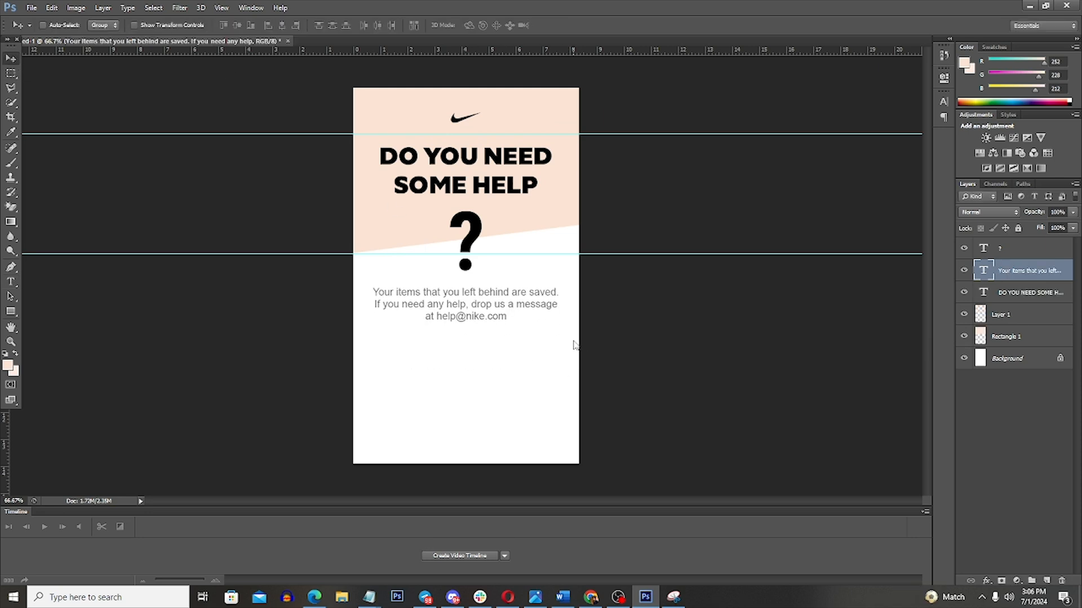
Step: Add a "Dynamic Block" placeholder text beneath the help message and enlarge it to nearly the canvas width
key(u)
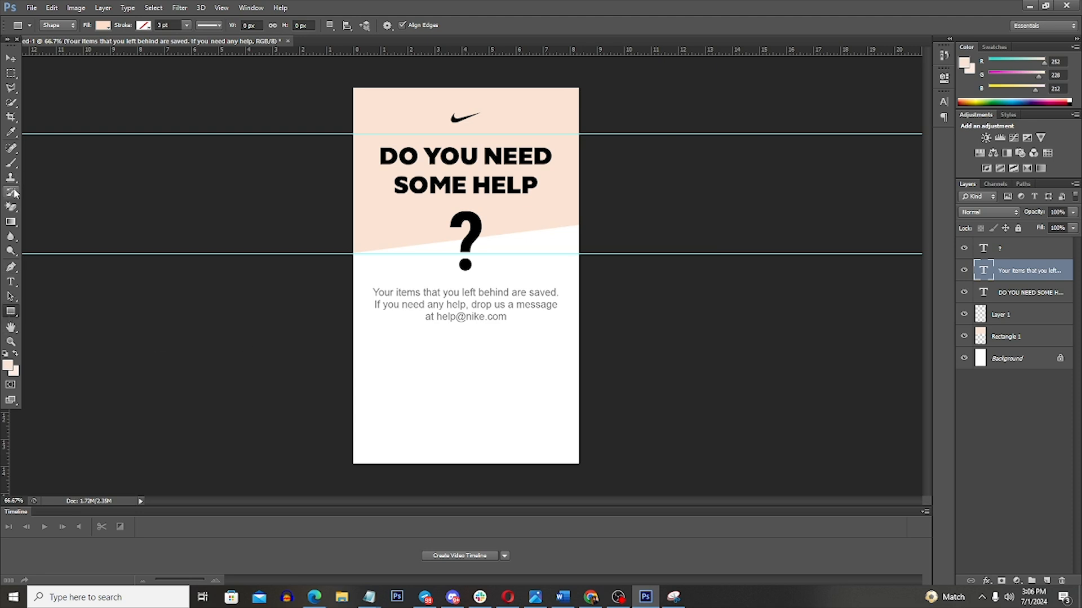
click(11, 282)
click(431, 416)
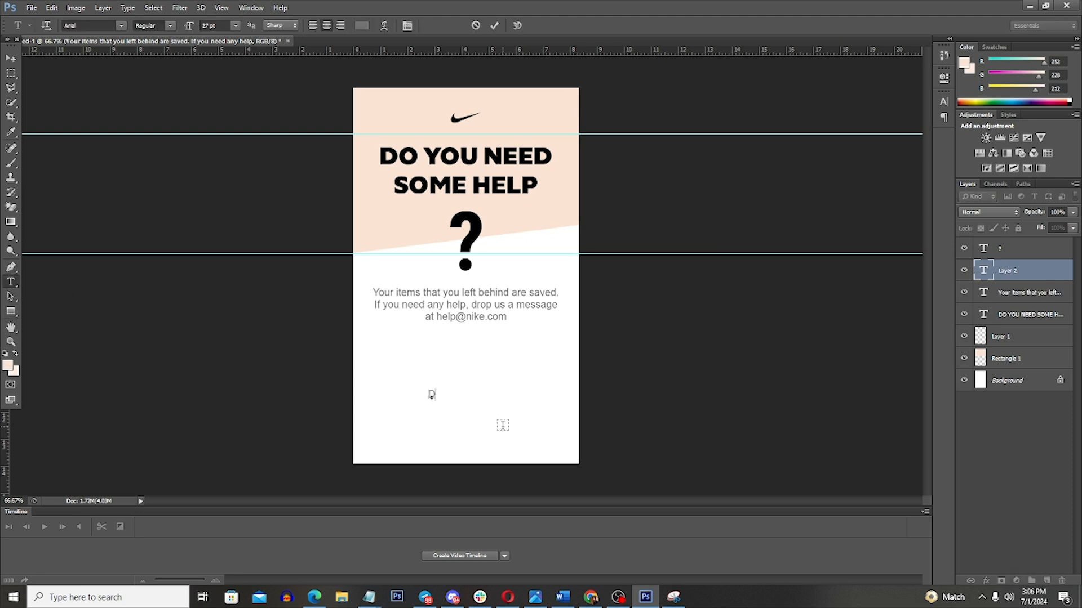
text(Dynamic Block)
key(ctrl+a)
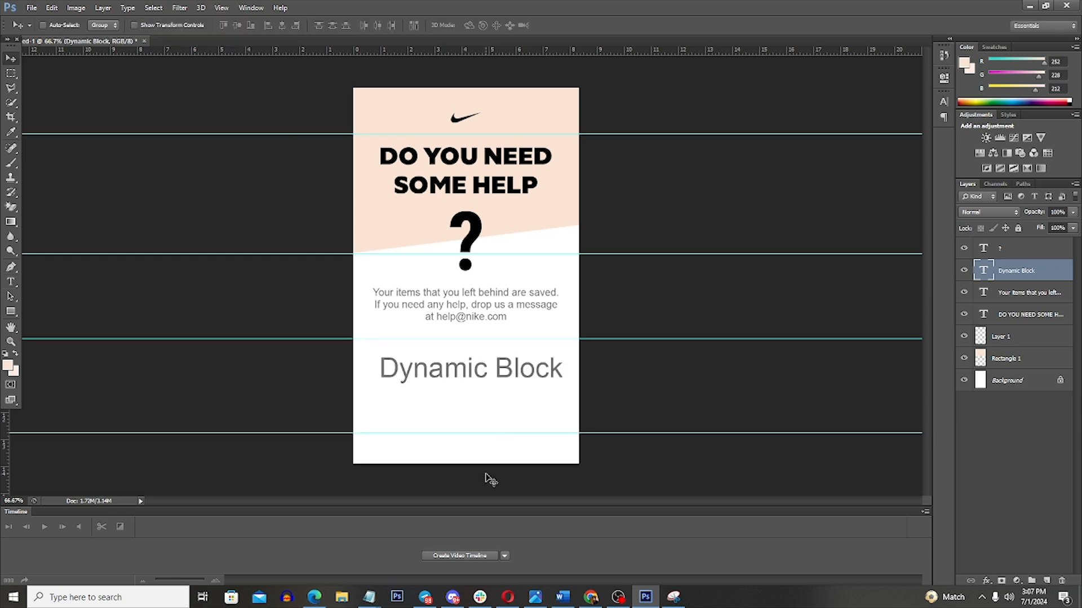
Step: Extend the canvas downward with the Crop tool to make more white space below the placeholder
key(c)
drag(466, 467, 480, 475)
click(567, 25)
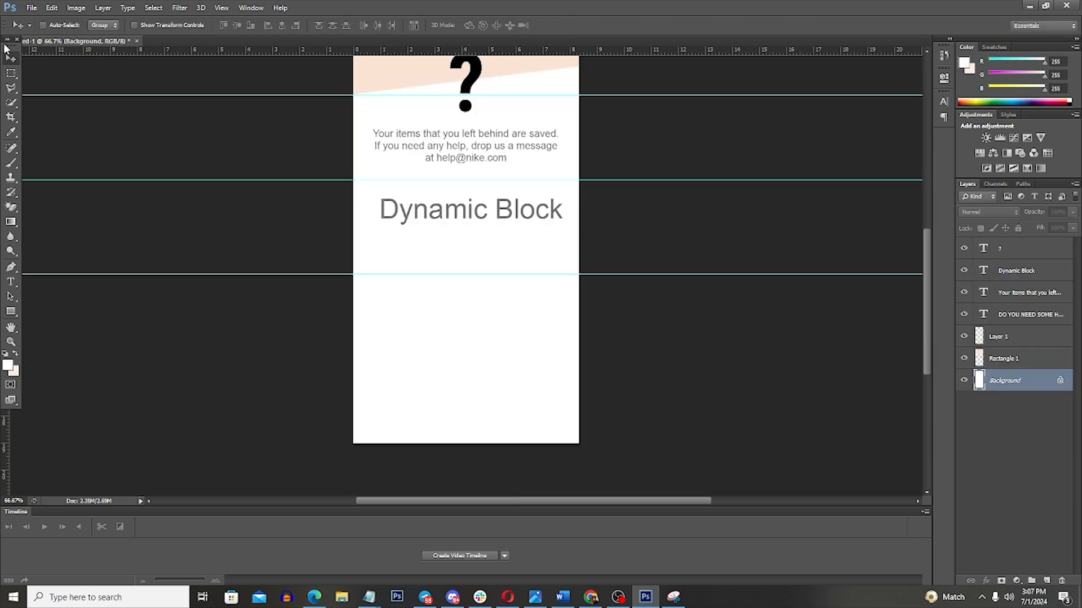
Step: Create a black rectangular button below the lowest guide and label it "RETURN TO CART" in bold, light-coloured text
scroll(720, 440, up, 4)
click(11, 311)
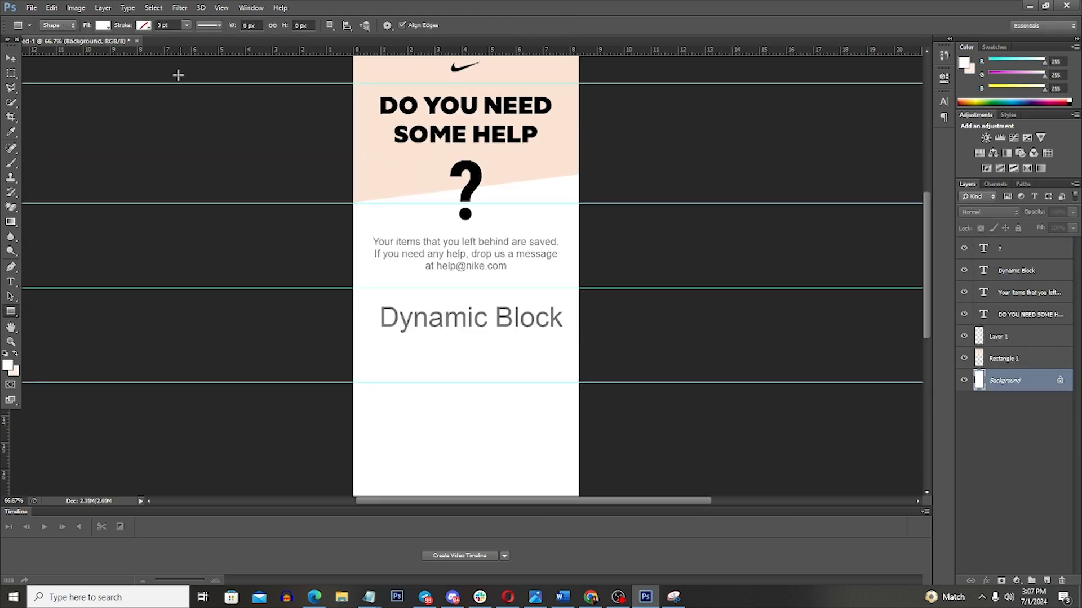
click(103, 25)
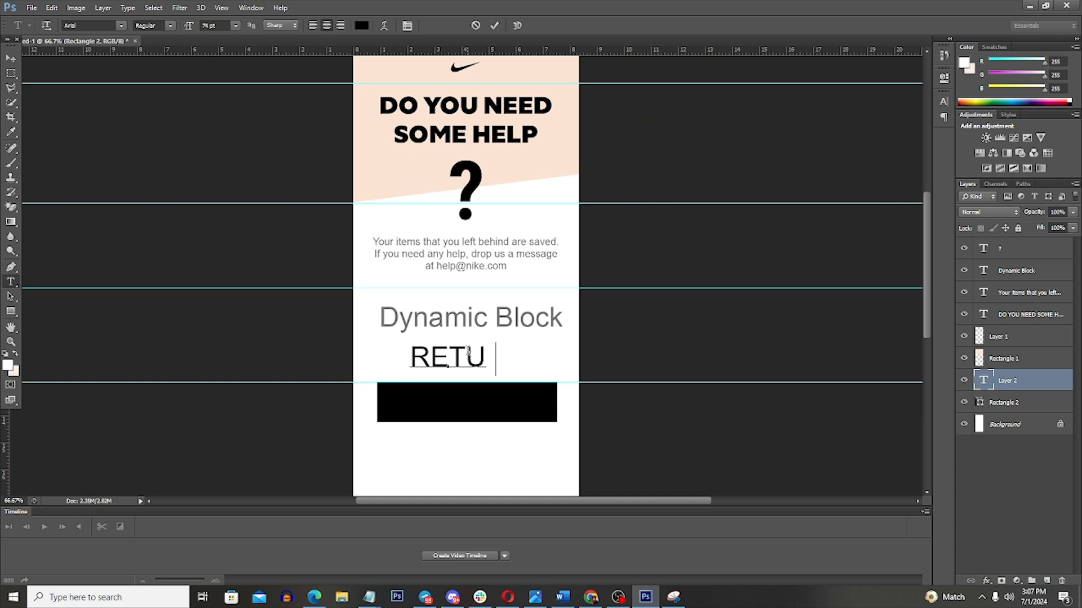
text(RN TO CART)
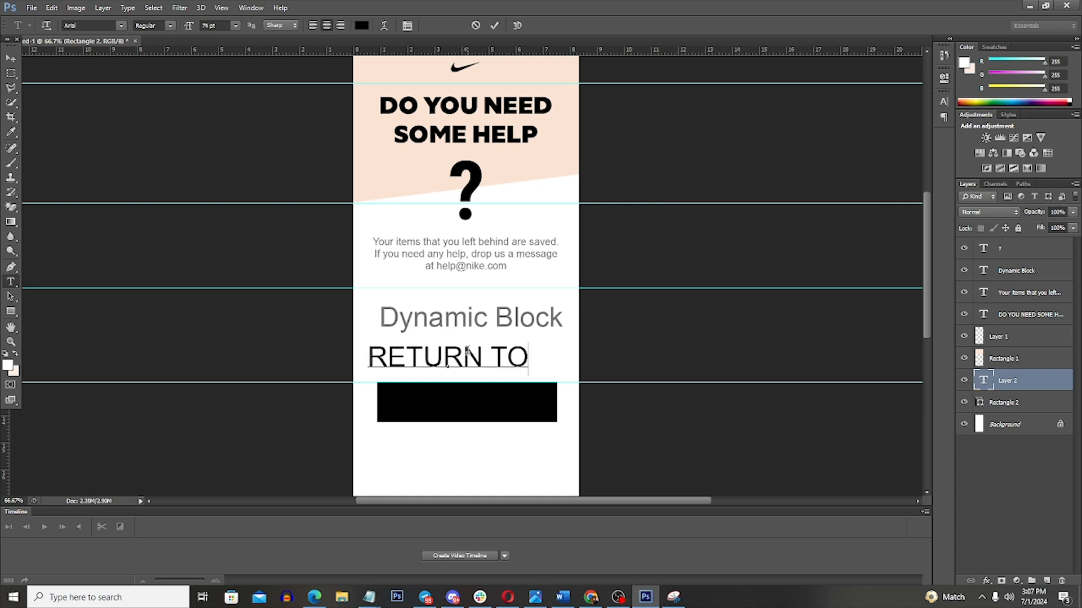
key(ctrl+shift+comma)
key(ctrl+shift+comma)
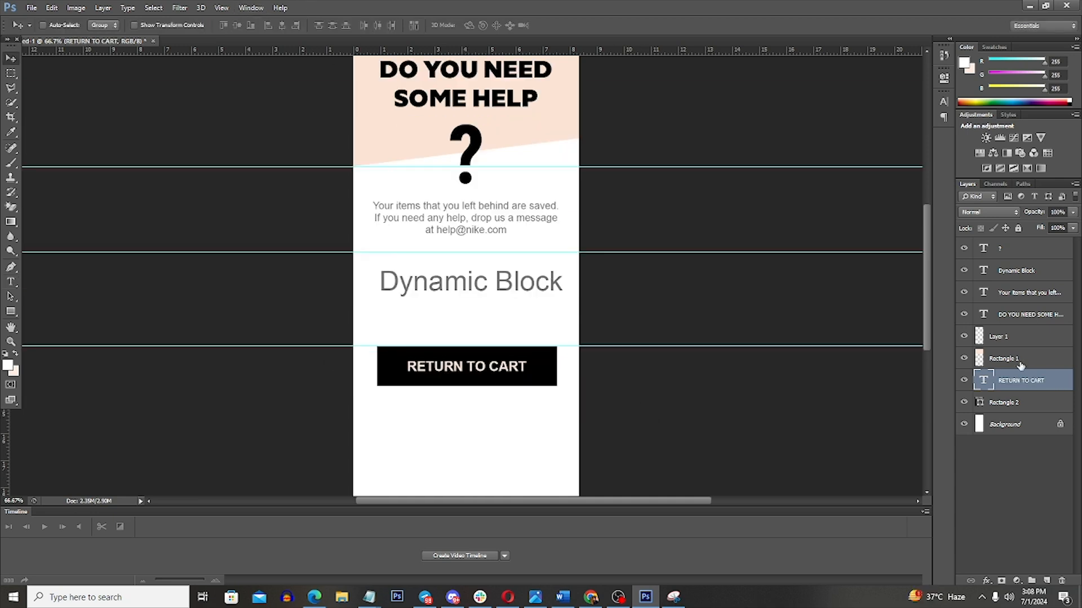
Step: Delete the "Dynamic Block" placeholder text layer and review the finished layout
click(1014, 275)
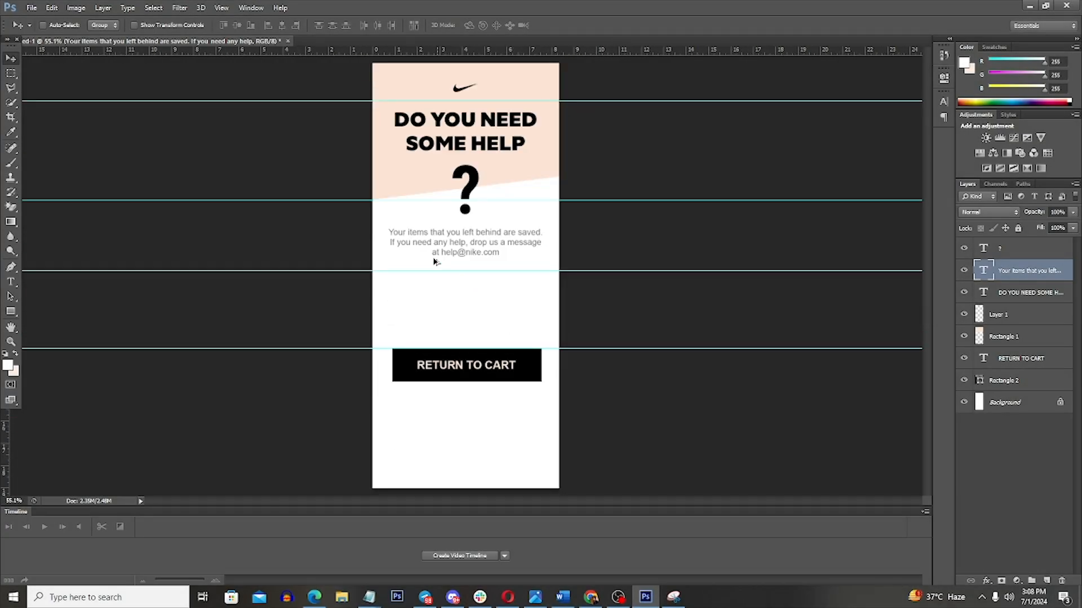
scroll(412, 231, up, 1)
scroll(500, 270, up, 8)
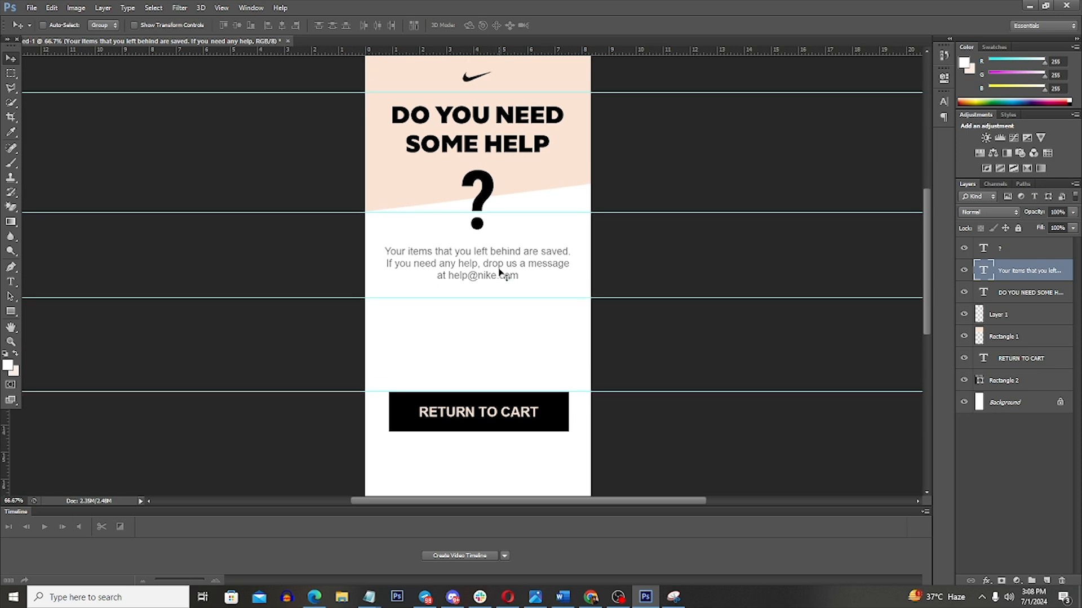
scroll(539, 334, down, 5)
scroll(633, 304, up, 2)
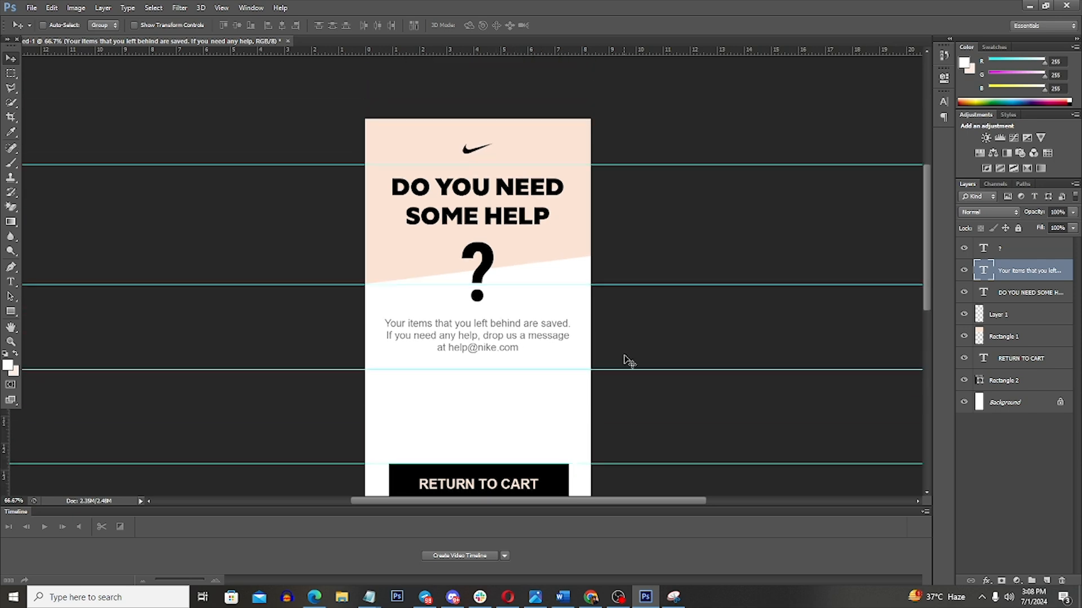
click(1022, 380)
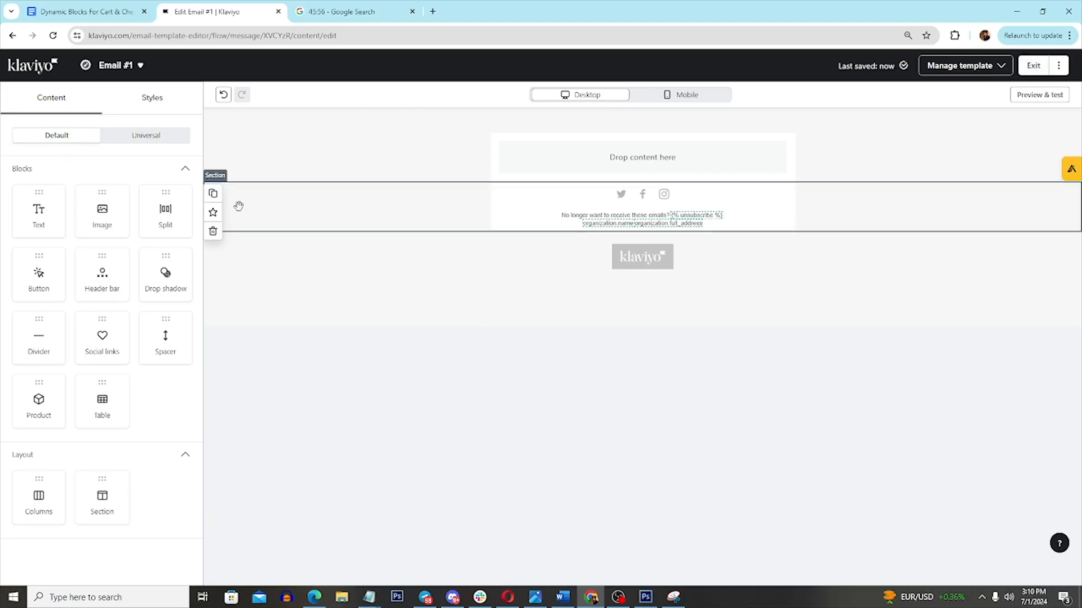
Step: Switch to Klaviyo, add an image block in Email #1's empty content area and upload the "DO YOU NEED SOME HELP" graphic
drag(579, 165, 578, 167)
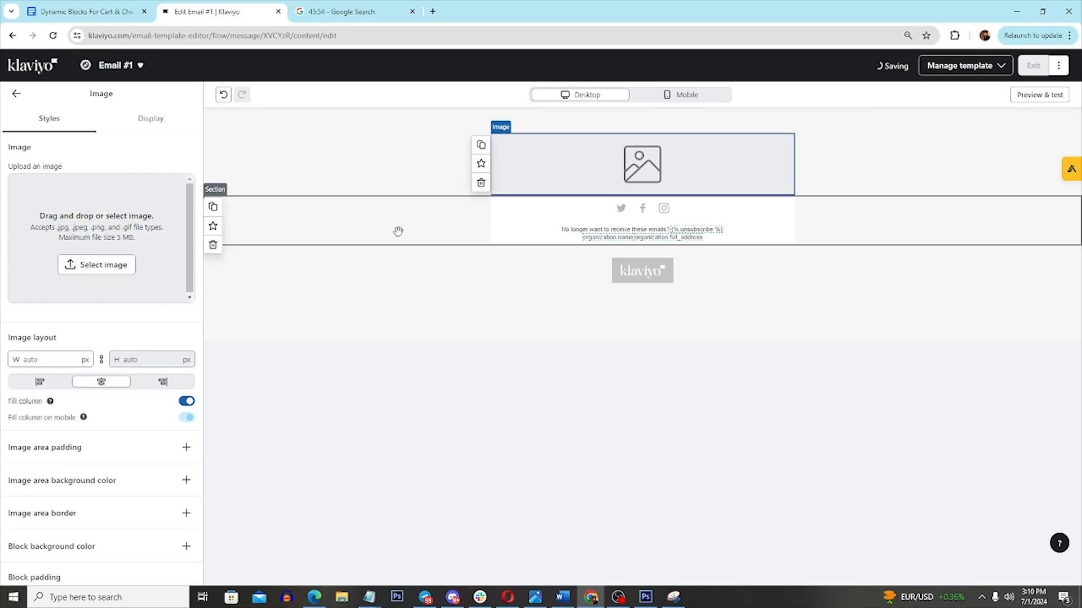
click(119, 264)
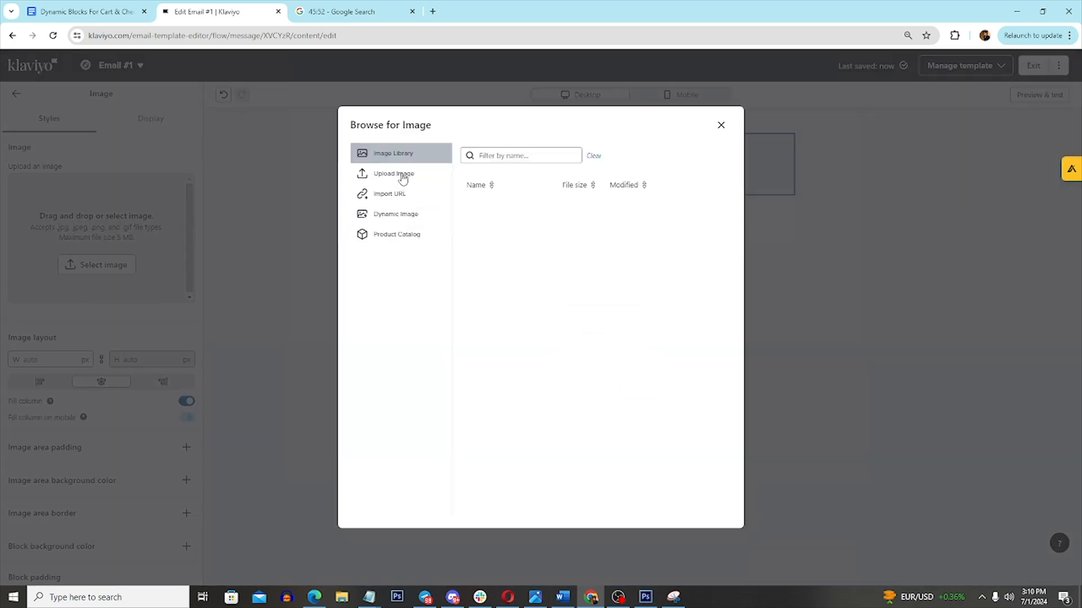
click(402, 178)
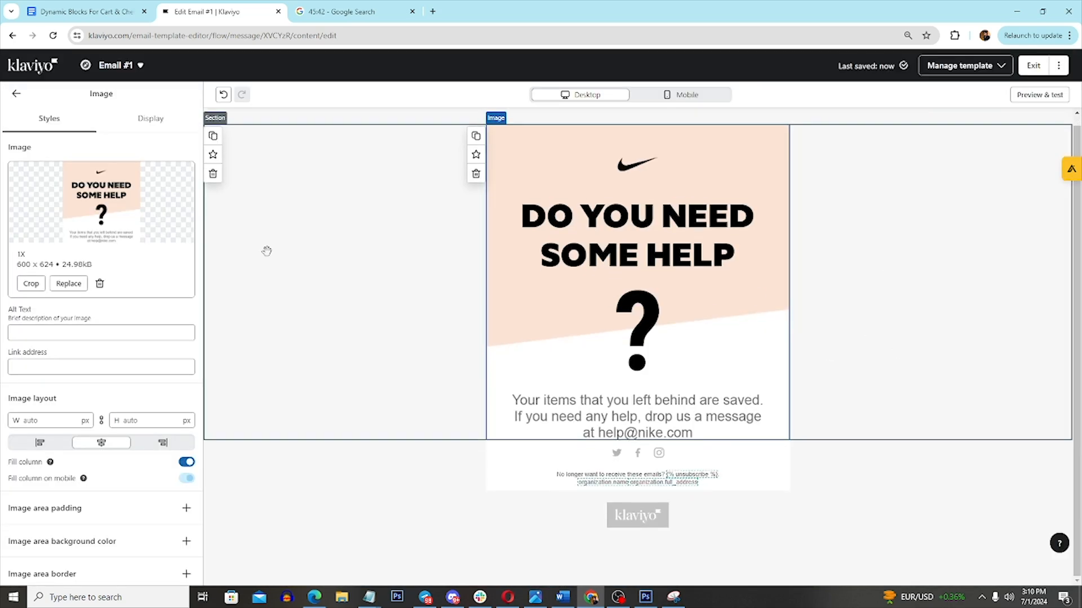
click(17, 94)
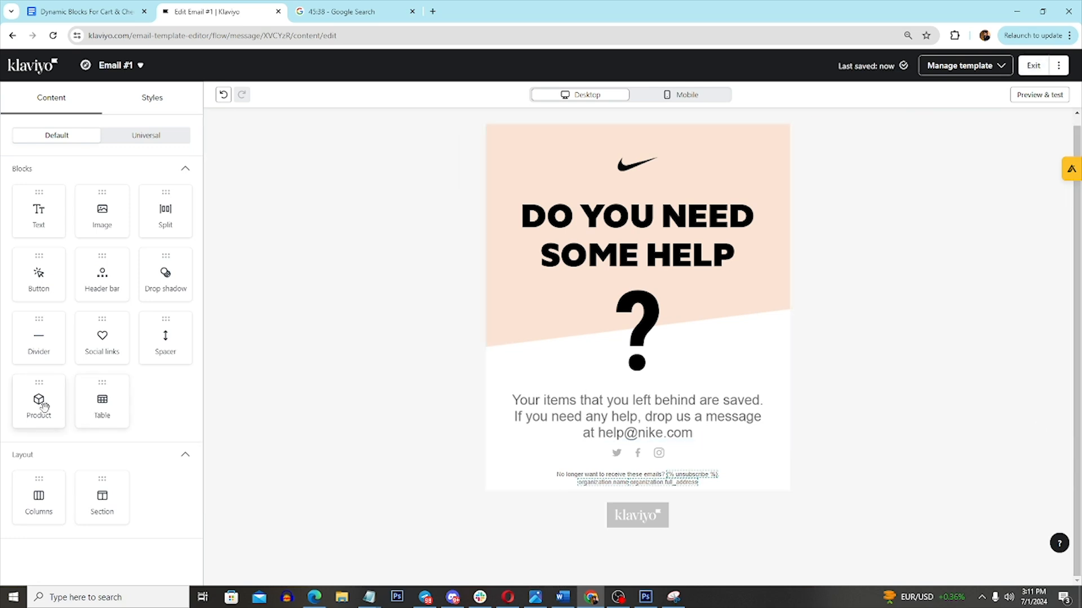
Step: Add a spacer beneath the header image and a split block below it, with an image first column and a text second column
drag(161, 350, 698, 445)
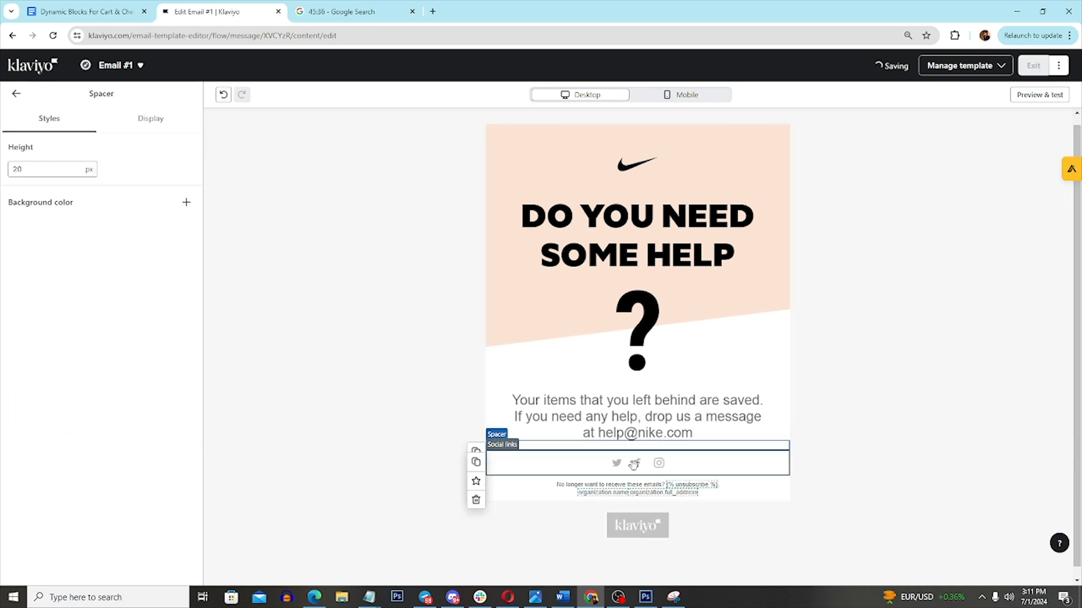
click(16, 94)
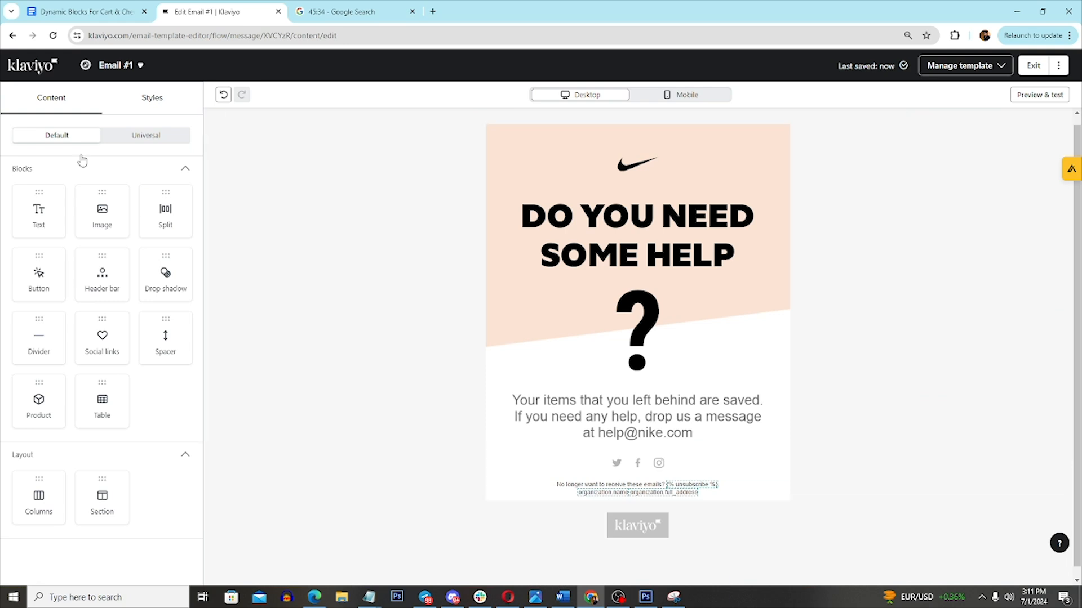
drag(170, 215, 557, 473)
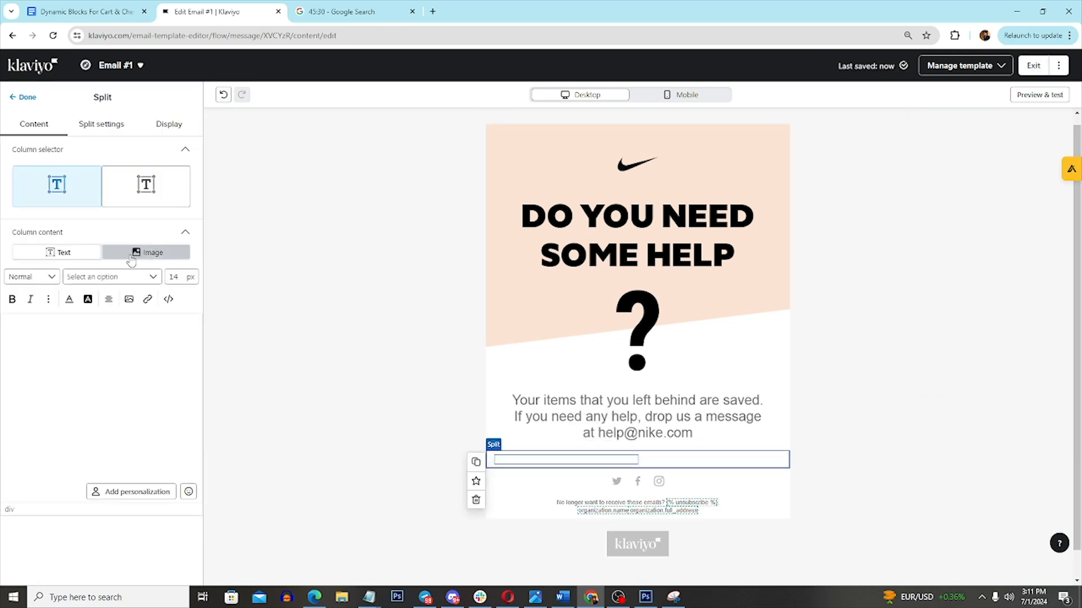
click(132, 257)
click(146, 186)
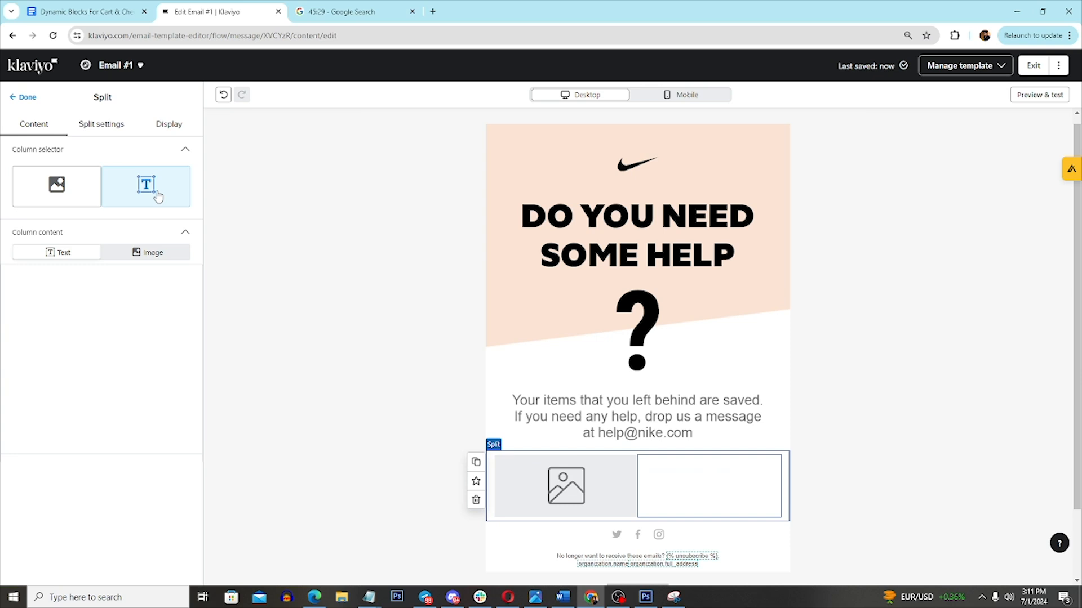
click(396, 328)
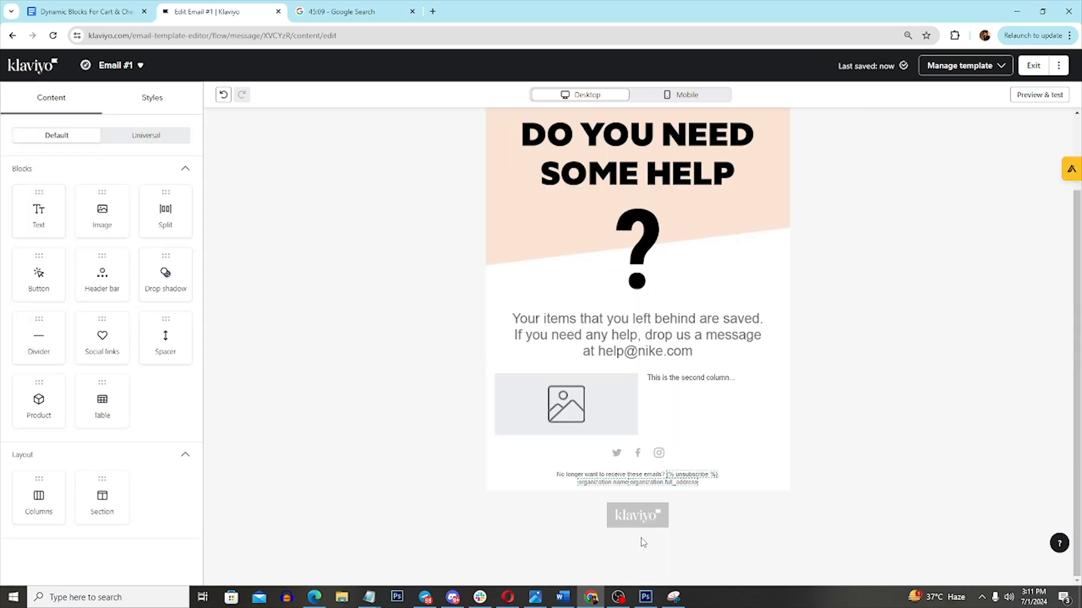
Step: Add an image block below the split block and upload the "RETURN TO CART" button graphic
drag(90, 242, 540, 401)
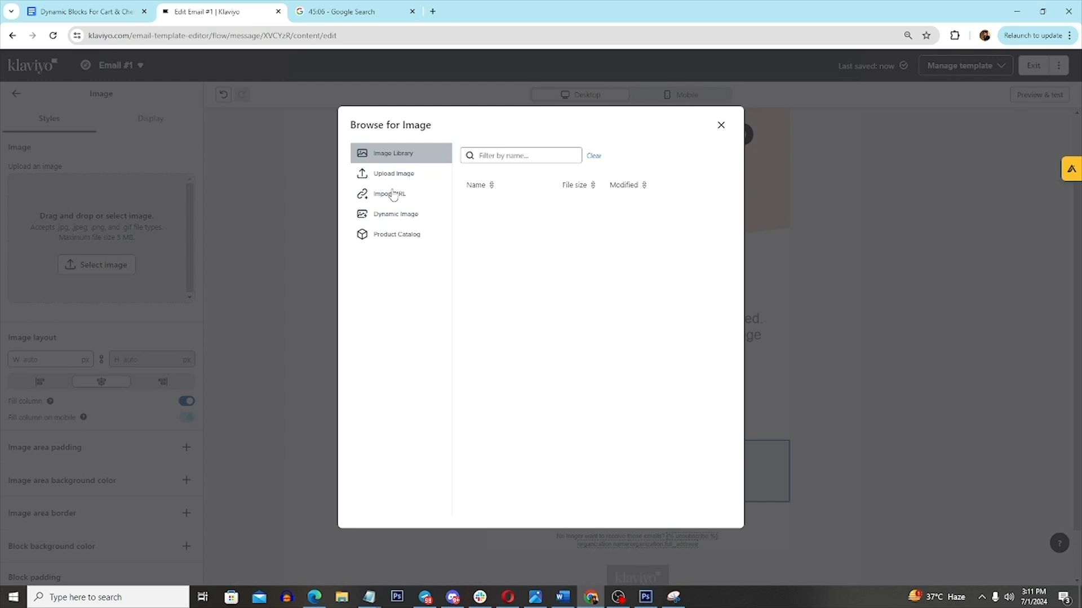
click(389, 171)
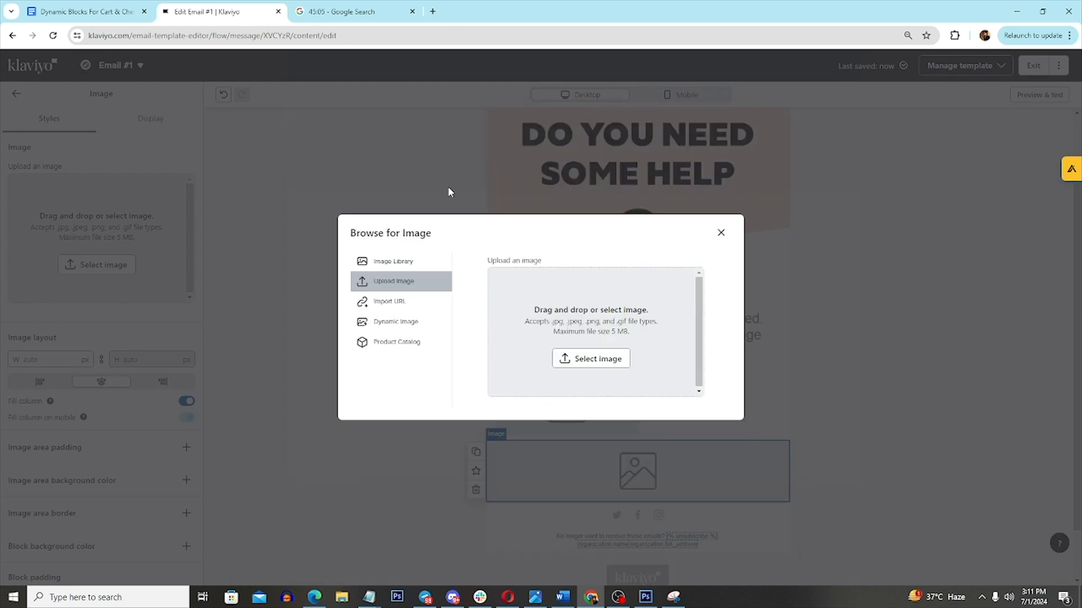
click(594, 358)
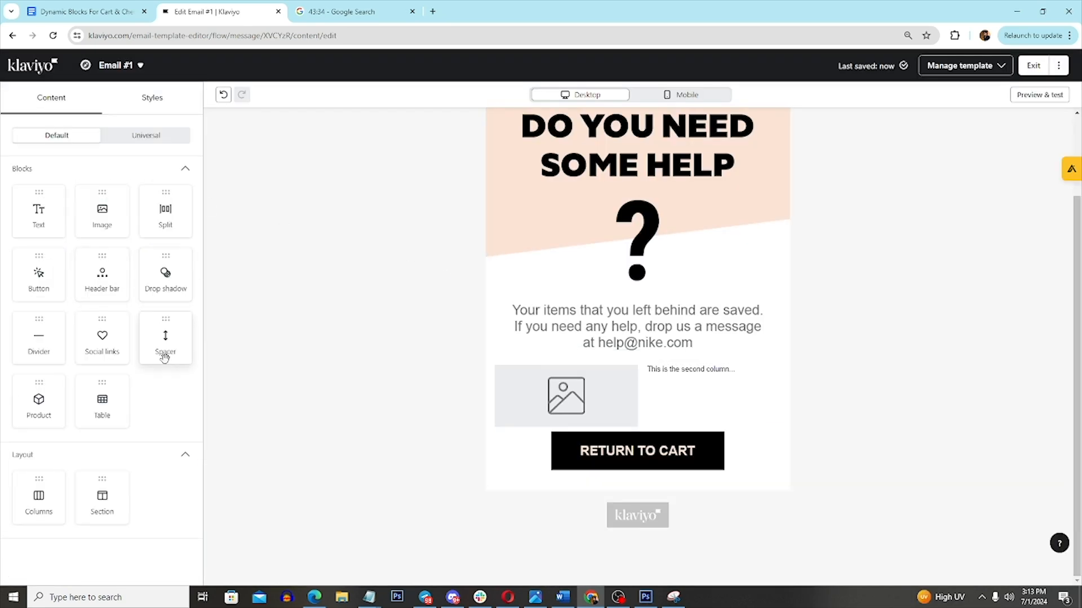
Step: Add a 50 px spacer between the split block and the RETURN TO CART button, and another 50 px spacer above the split block
drag(165, 357, 698, 431)
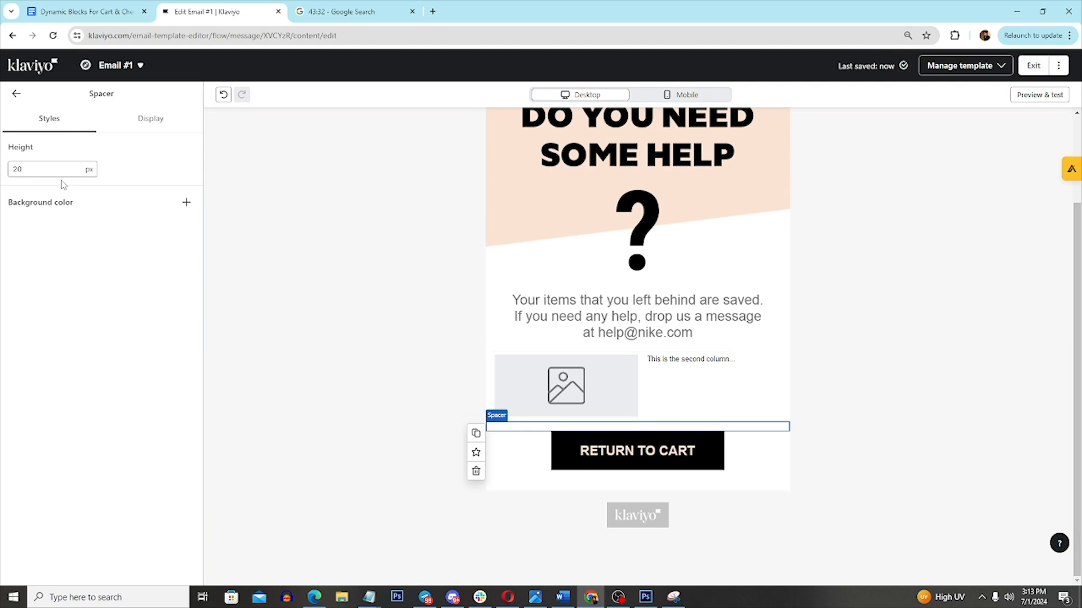
text(50)
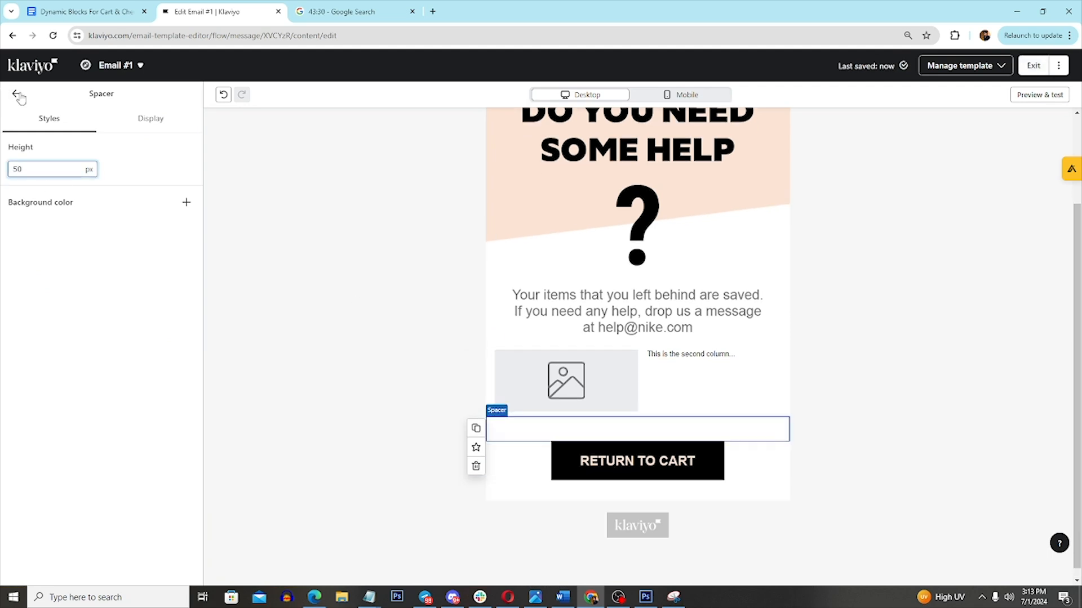
click(17, 95)
drag(164, 343, 635, 349)
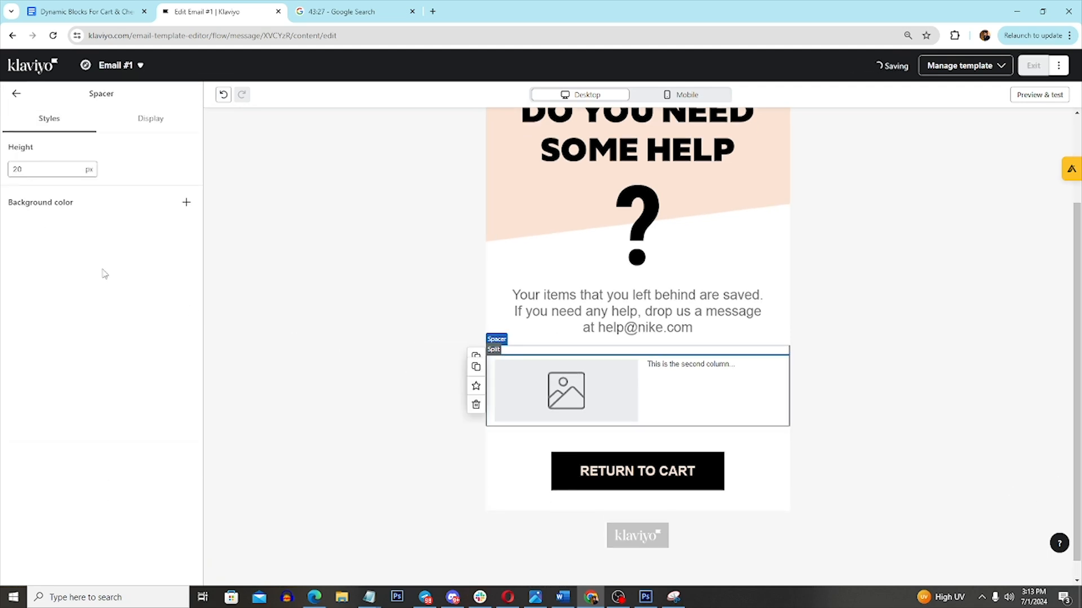
text(50)
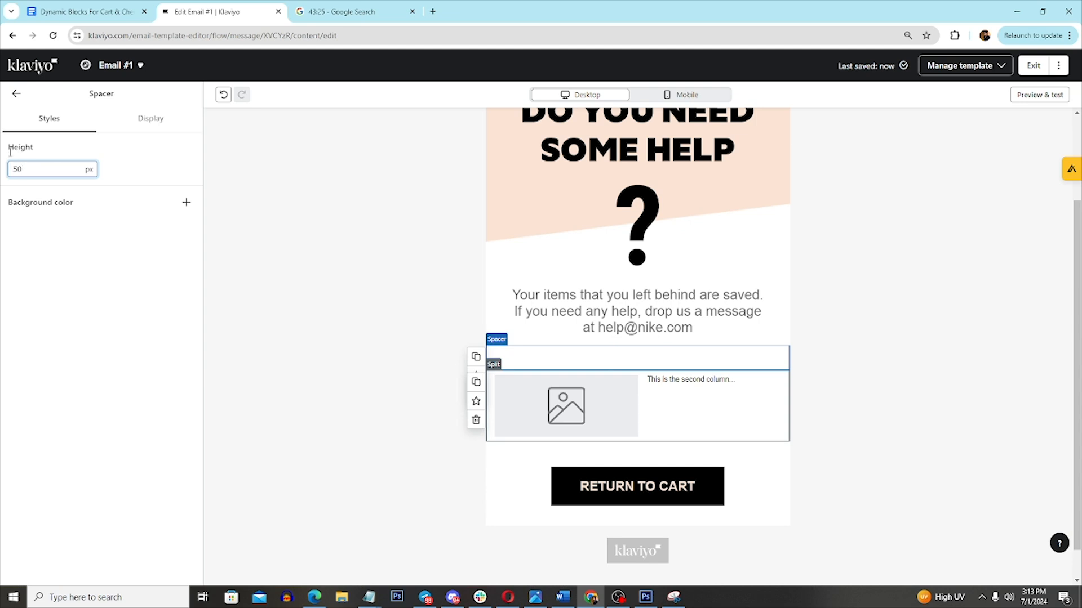
click(17, 95)
Step: Set the text in the split block's second column to 50 px, then clear the font size field
click(778, 417)
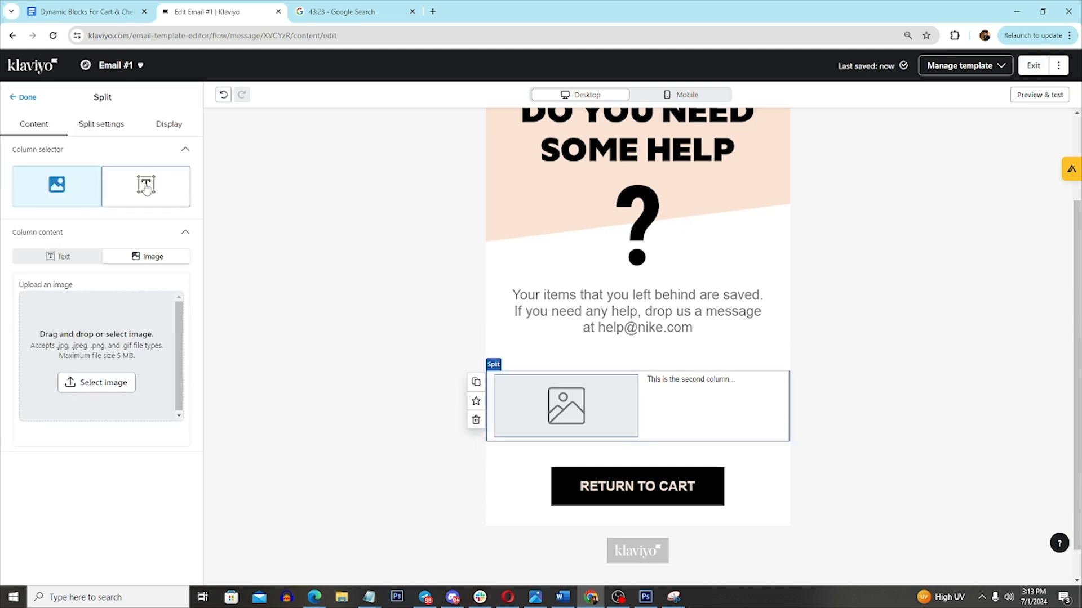
click(146, 189)
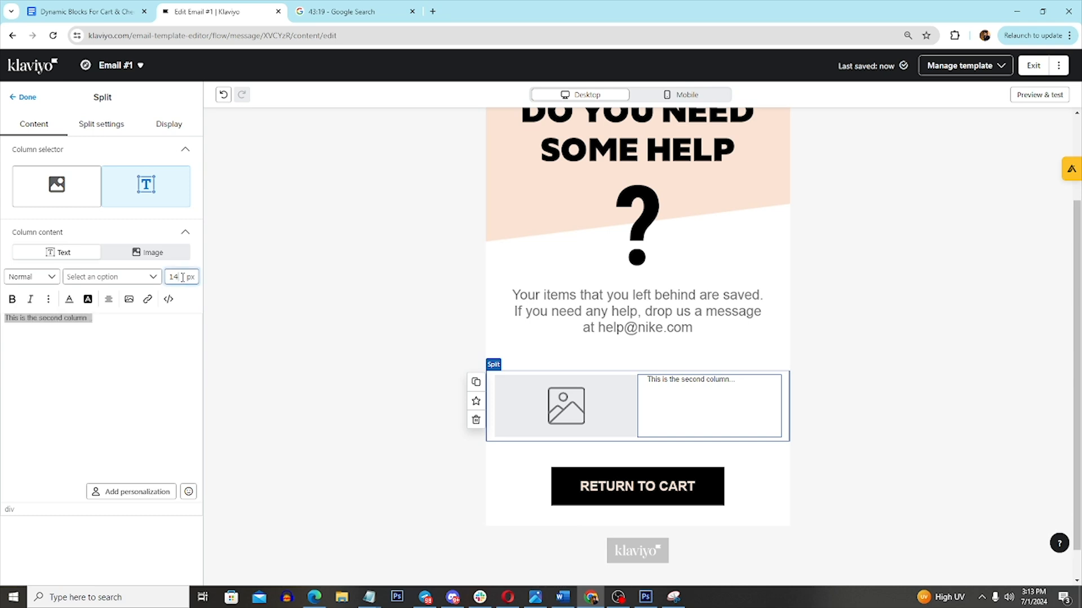
text(50)
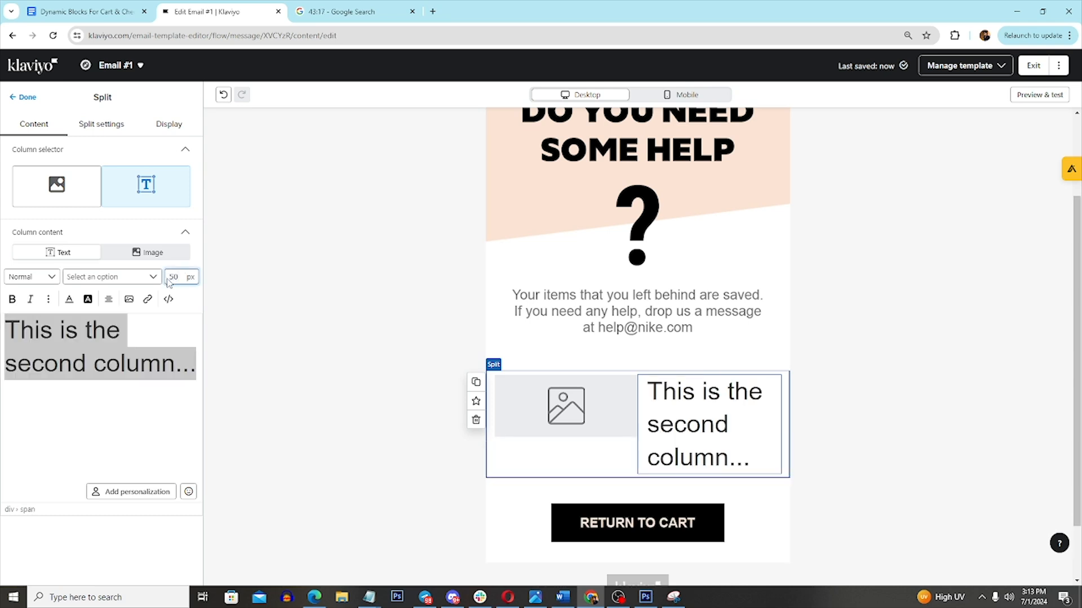
key(BackSpace)
key(BackSpace)
Step: Copy the Abandoned Cart text "{{ event.Name }} Price: {{ event.Price|striptags }}" from the Dynamic Blocks document and return to the email editor
click(139, 16)
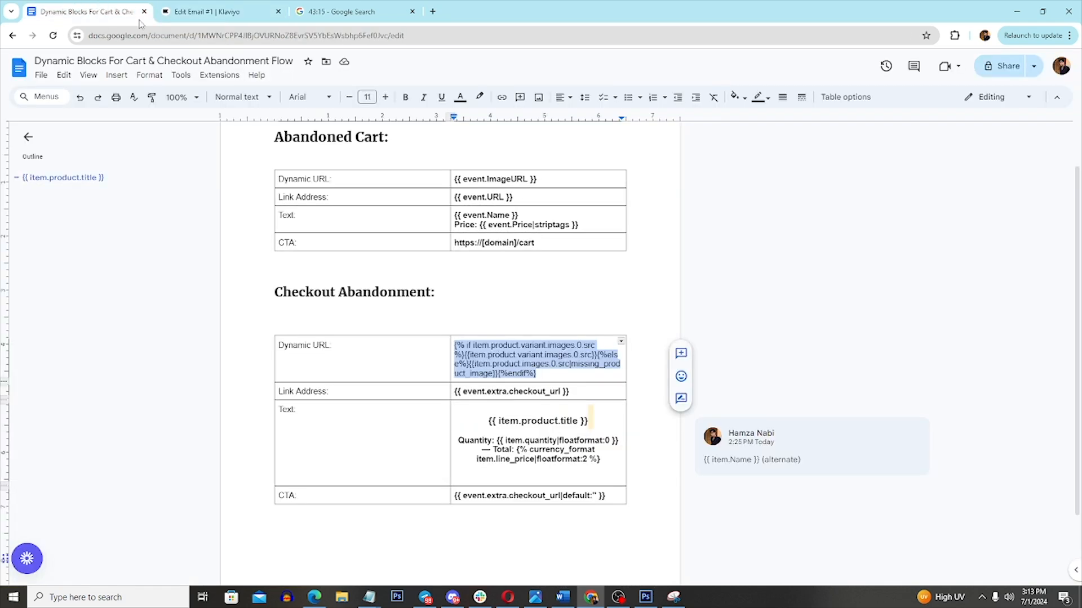
click(567, 374)
drag(579, 225, 455, 214)
key(ctrl+c)
click(221, 7)
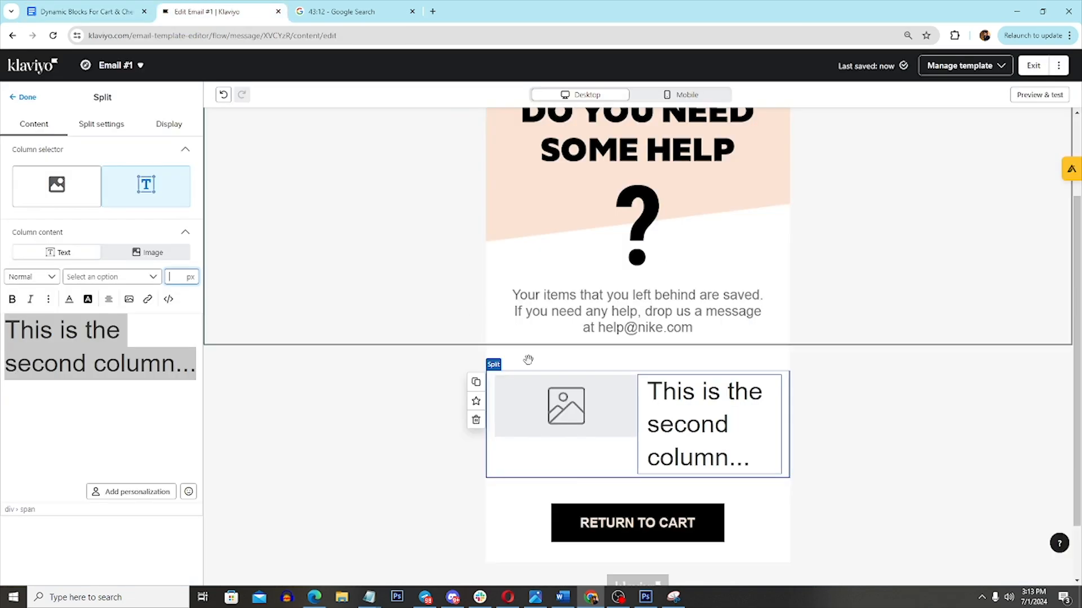
Step: Replace the placeholder text in the split block's second column with the copied event name and price text, keeping its source formatting
click(140, 366)
key(ctrl+a)
key(ctrl+v)
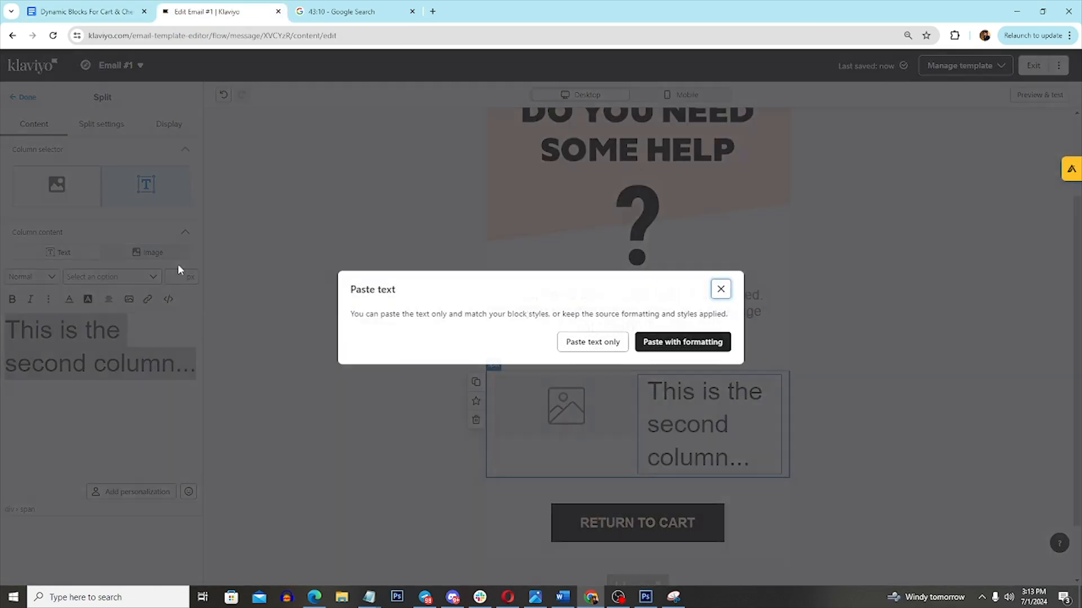
click(682, 342)
Step: Color all the event name and price text in the split block black and set its font size to 25 px
key(ctrl+a)
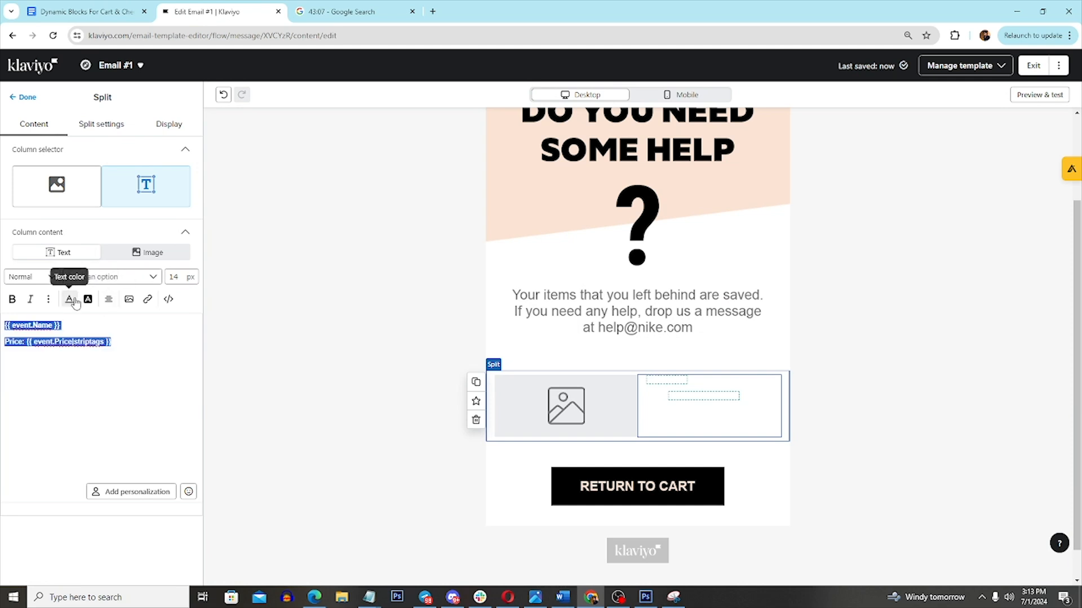
click(72, 300)
click(163, 388)
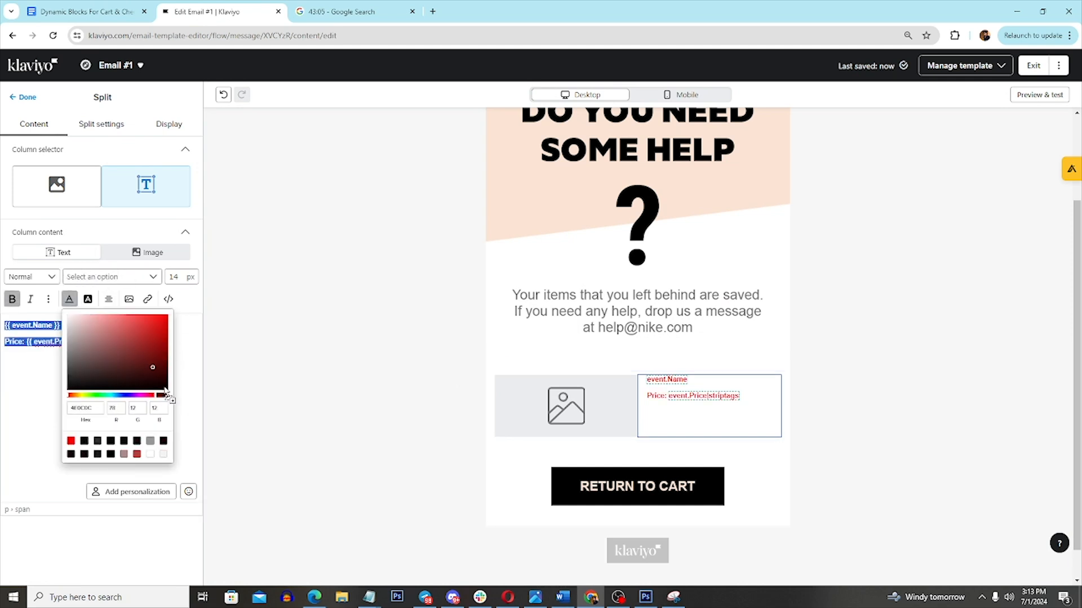
double_click(180, 278)
text(25)
click(889, 445)
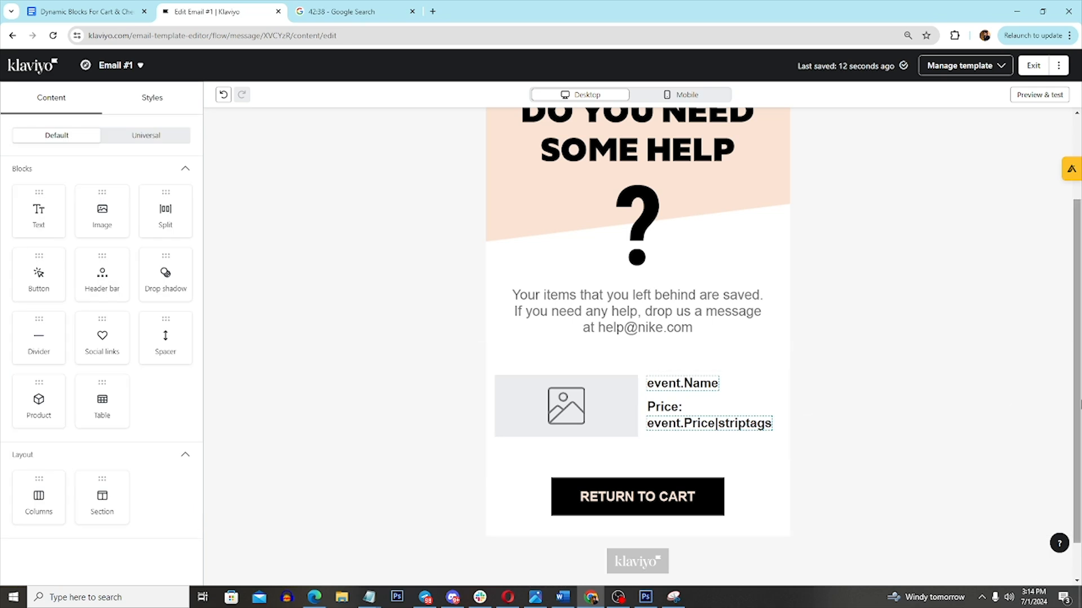
drag(1077, 360, 1049, 451)
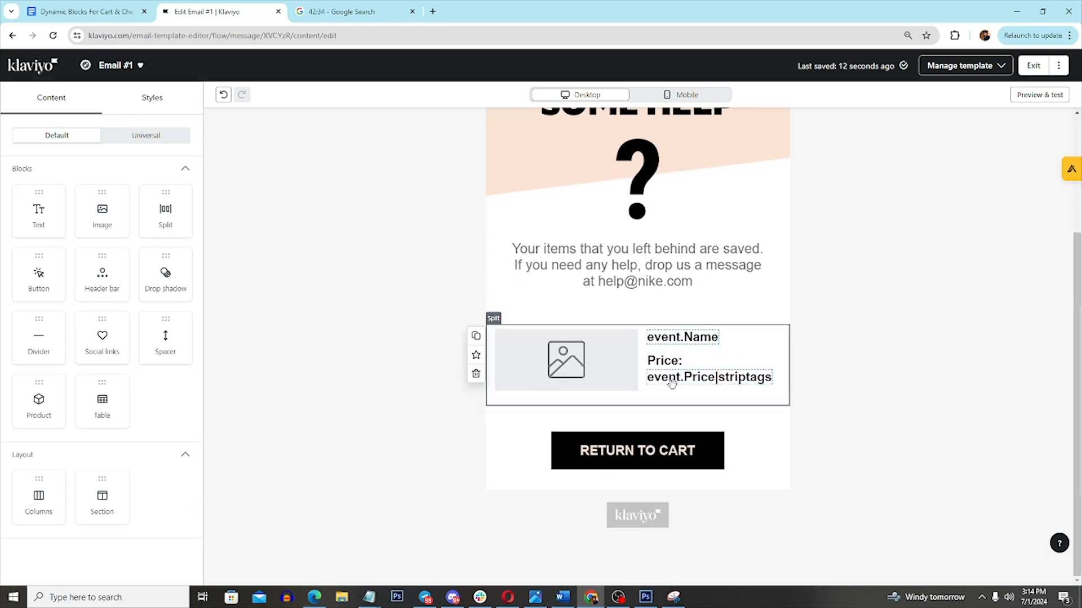
drag(1077, 352, 1080, 230)
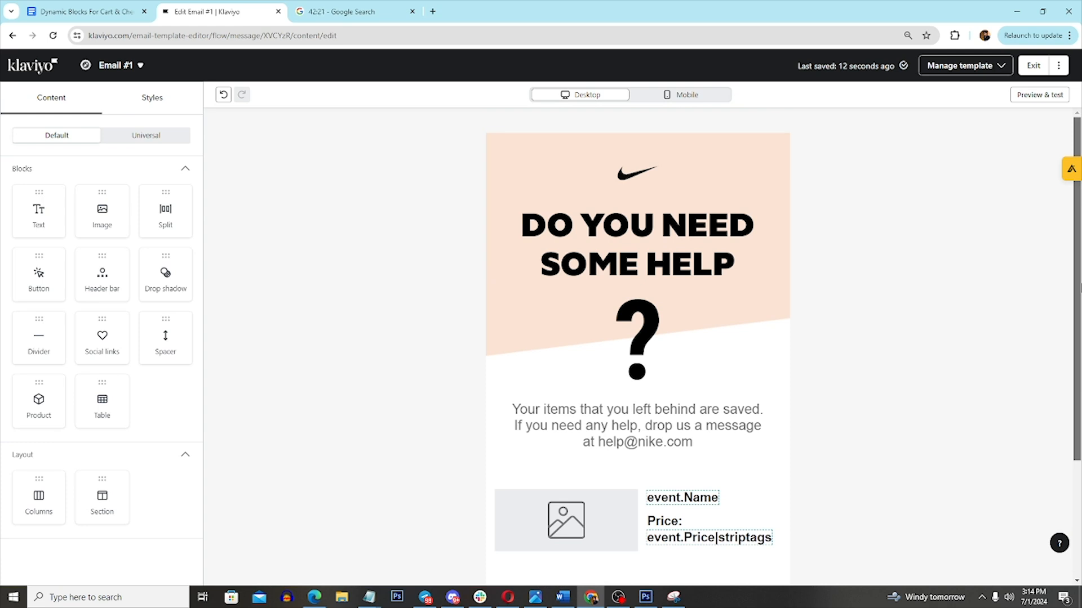
drag(1080, 301, 1080, 324)
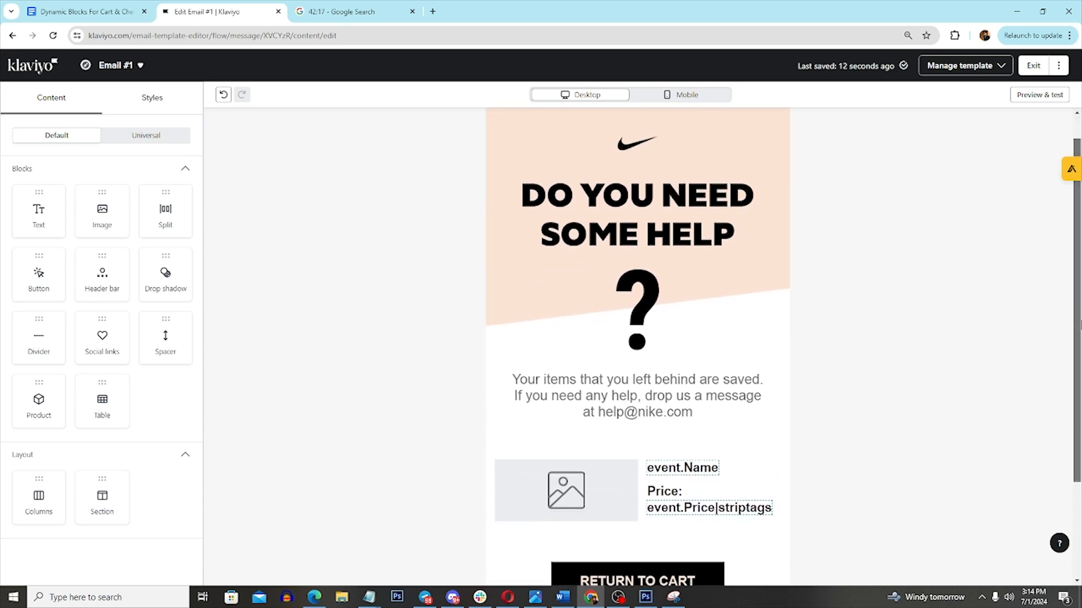